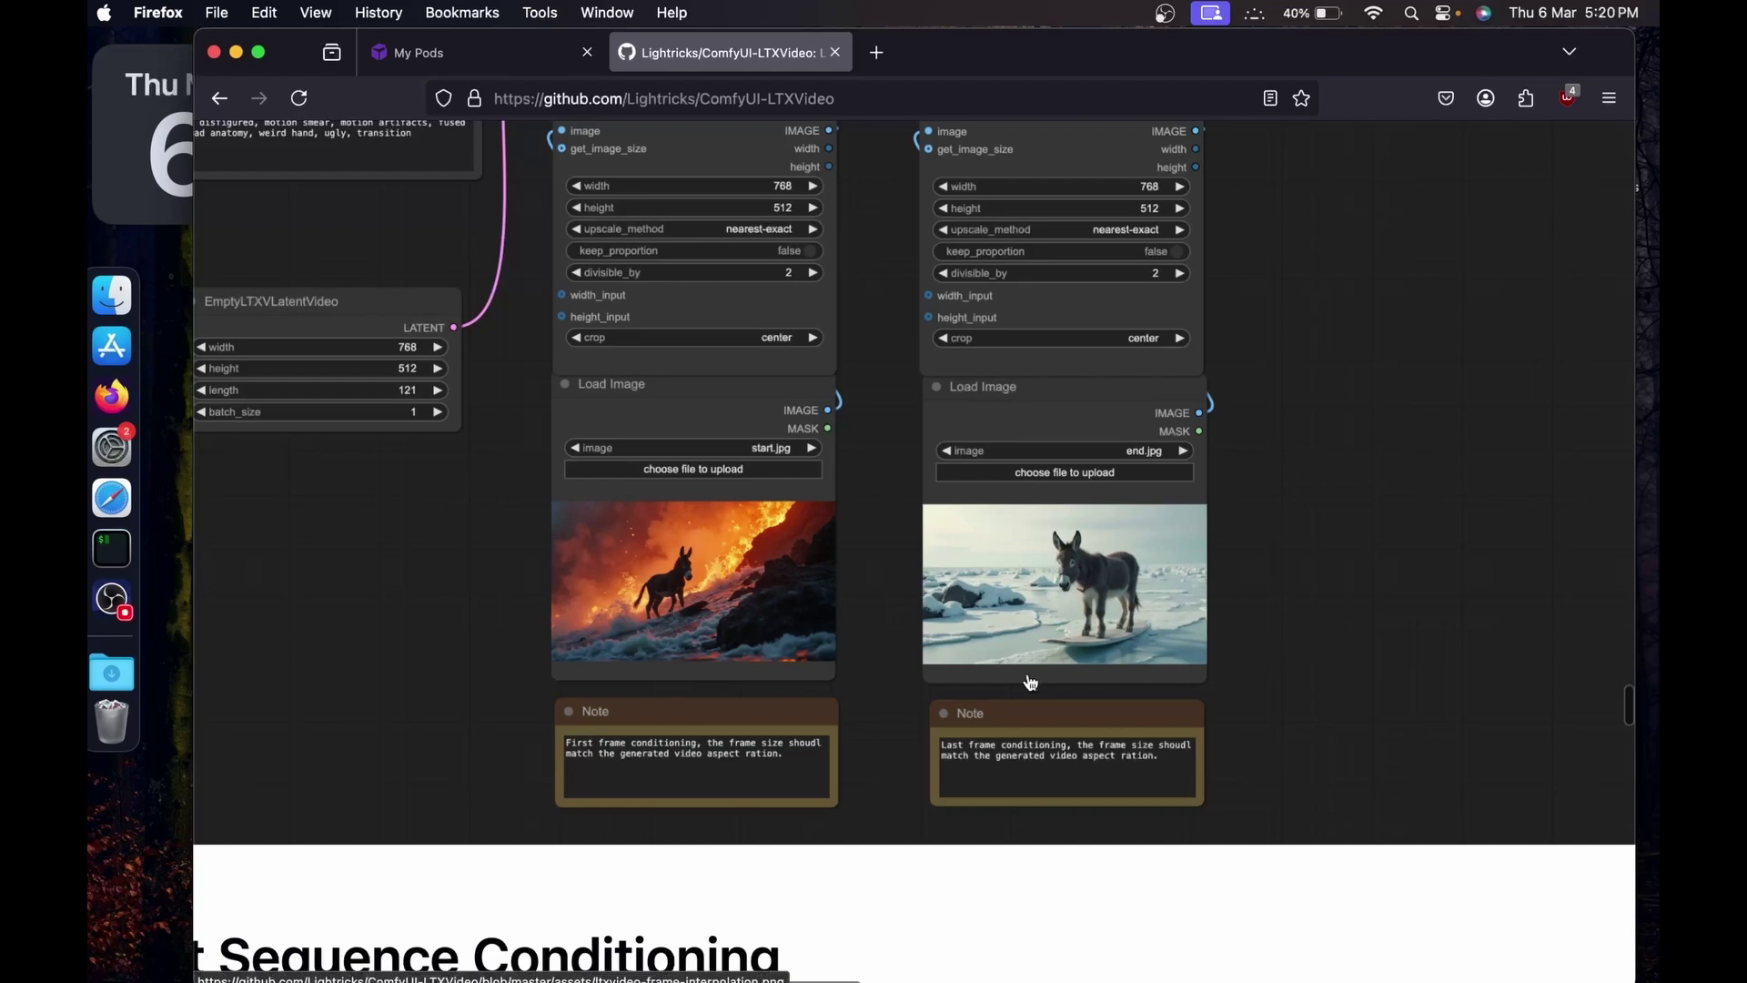
pyautogui.scroll(-5, 1026, 682)
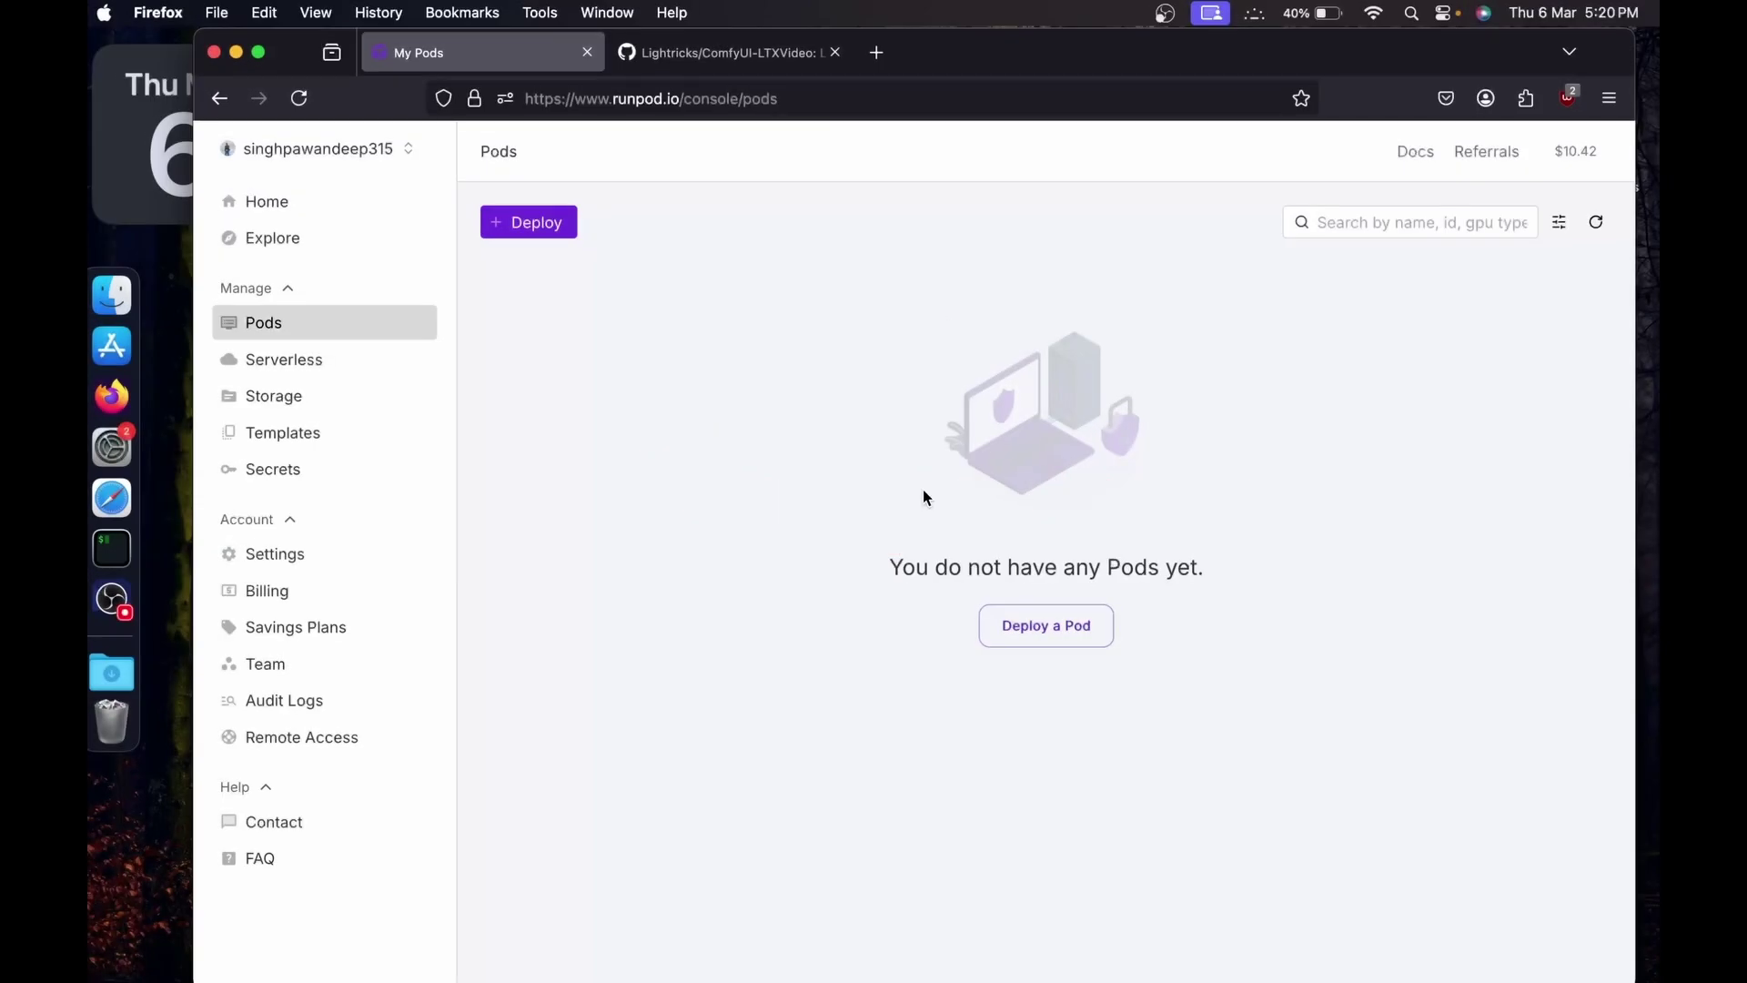
# Step: Start a new GPU pod deployment on Community Cloud using the RTX A6000 with 48 GB VRAM
pyautogui.click(539, 227)
pyautogui.click(728, 246)
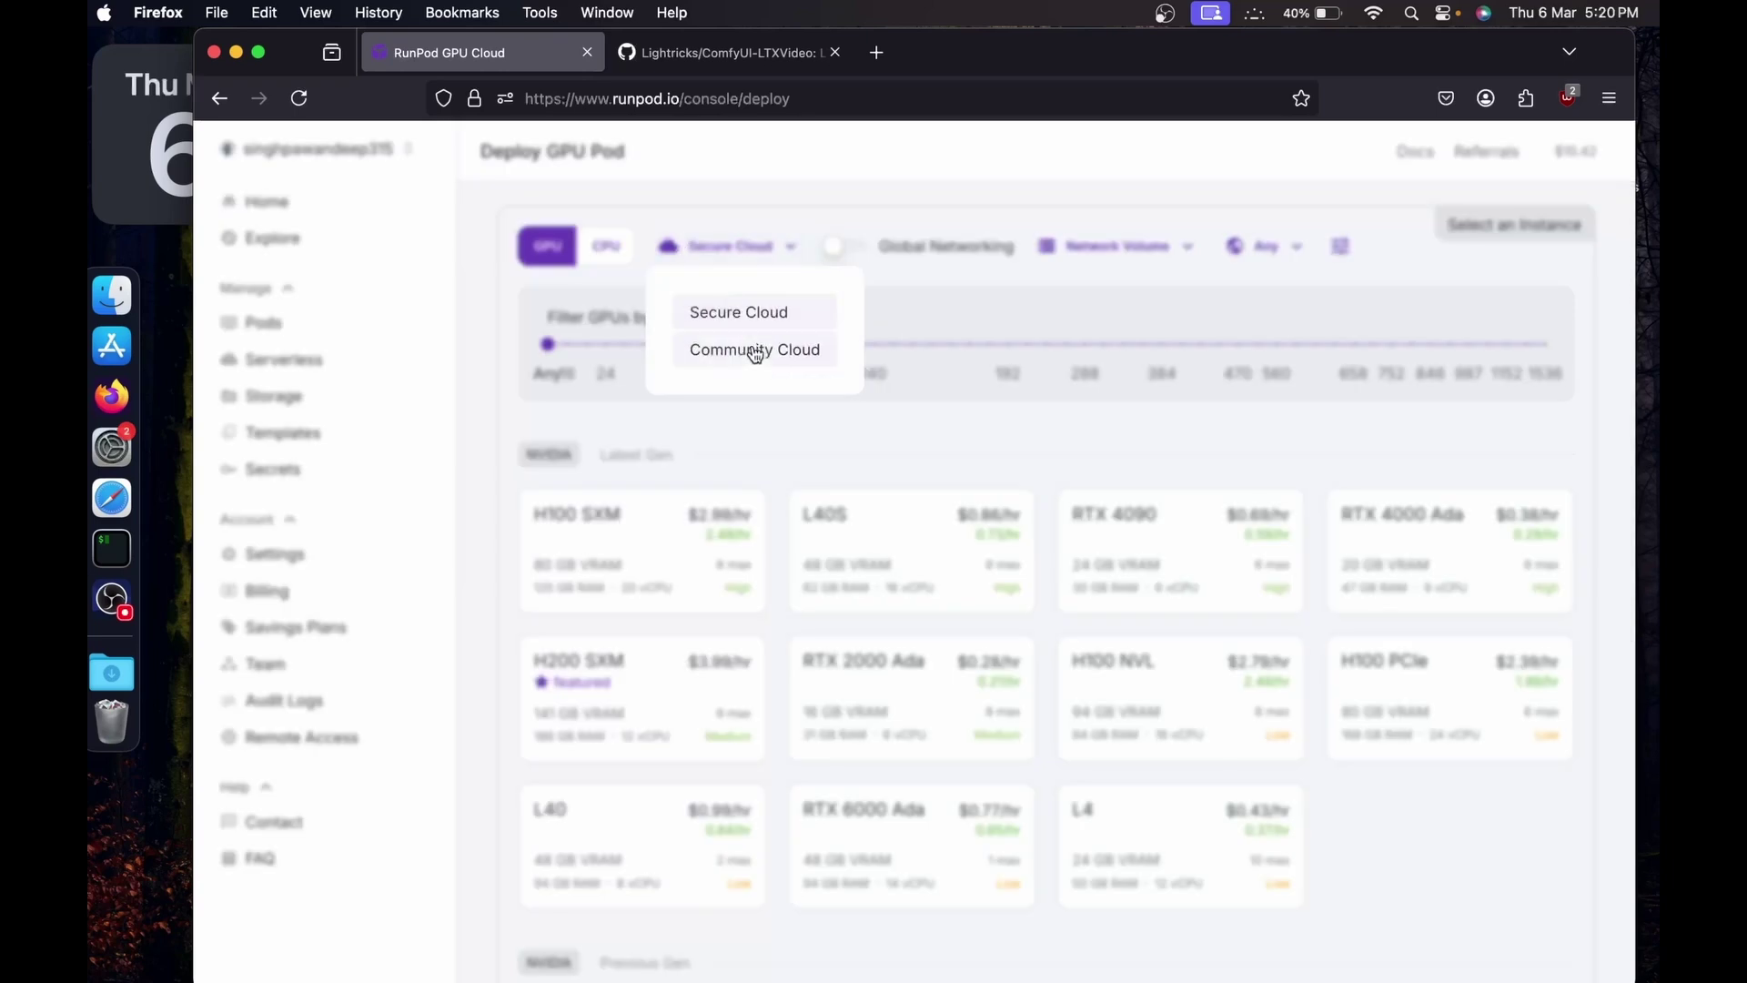
pyautogui.click(753, 347)
pyautogui.scroll(-6, 752, 353)
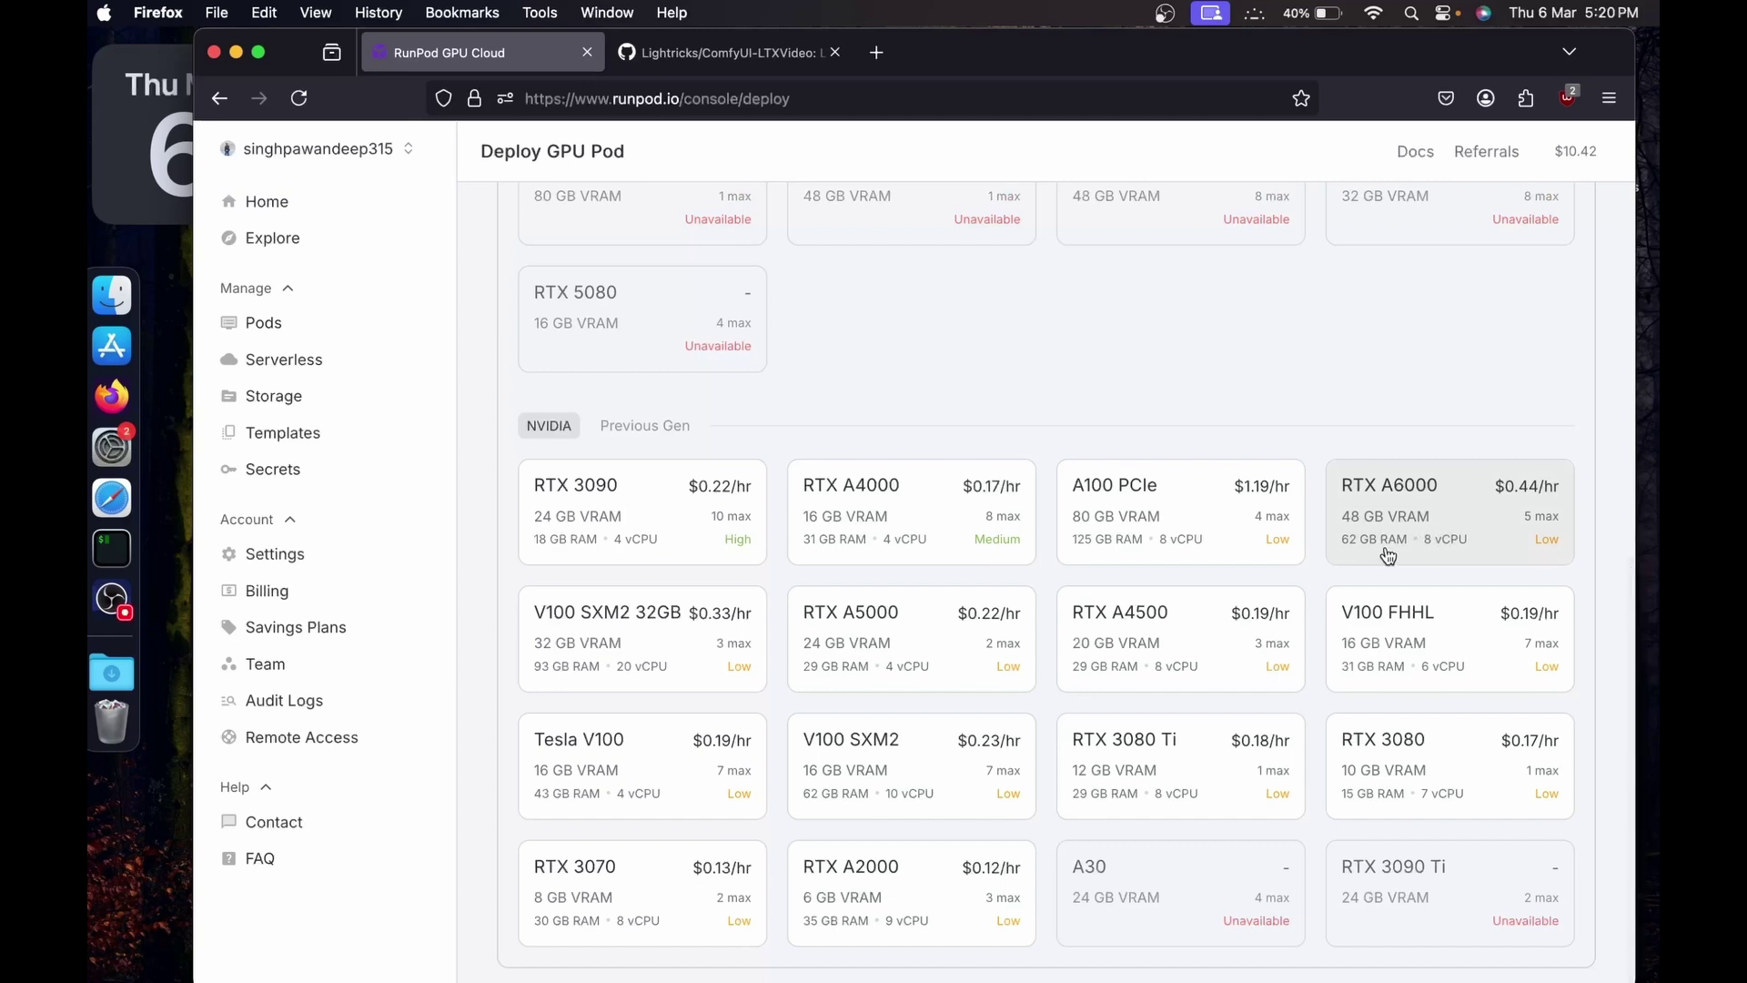
pyautogui.click(1462, 541)
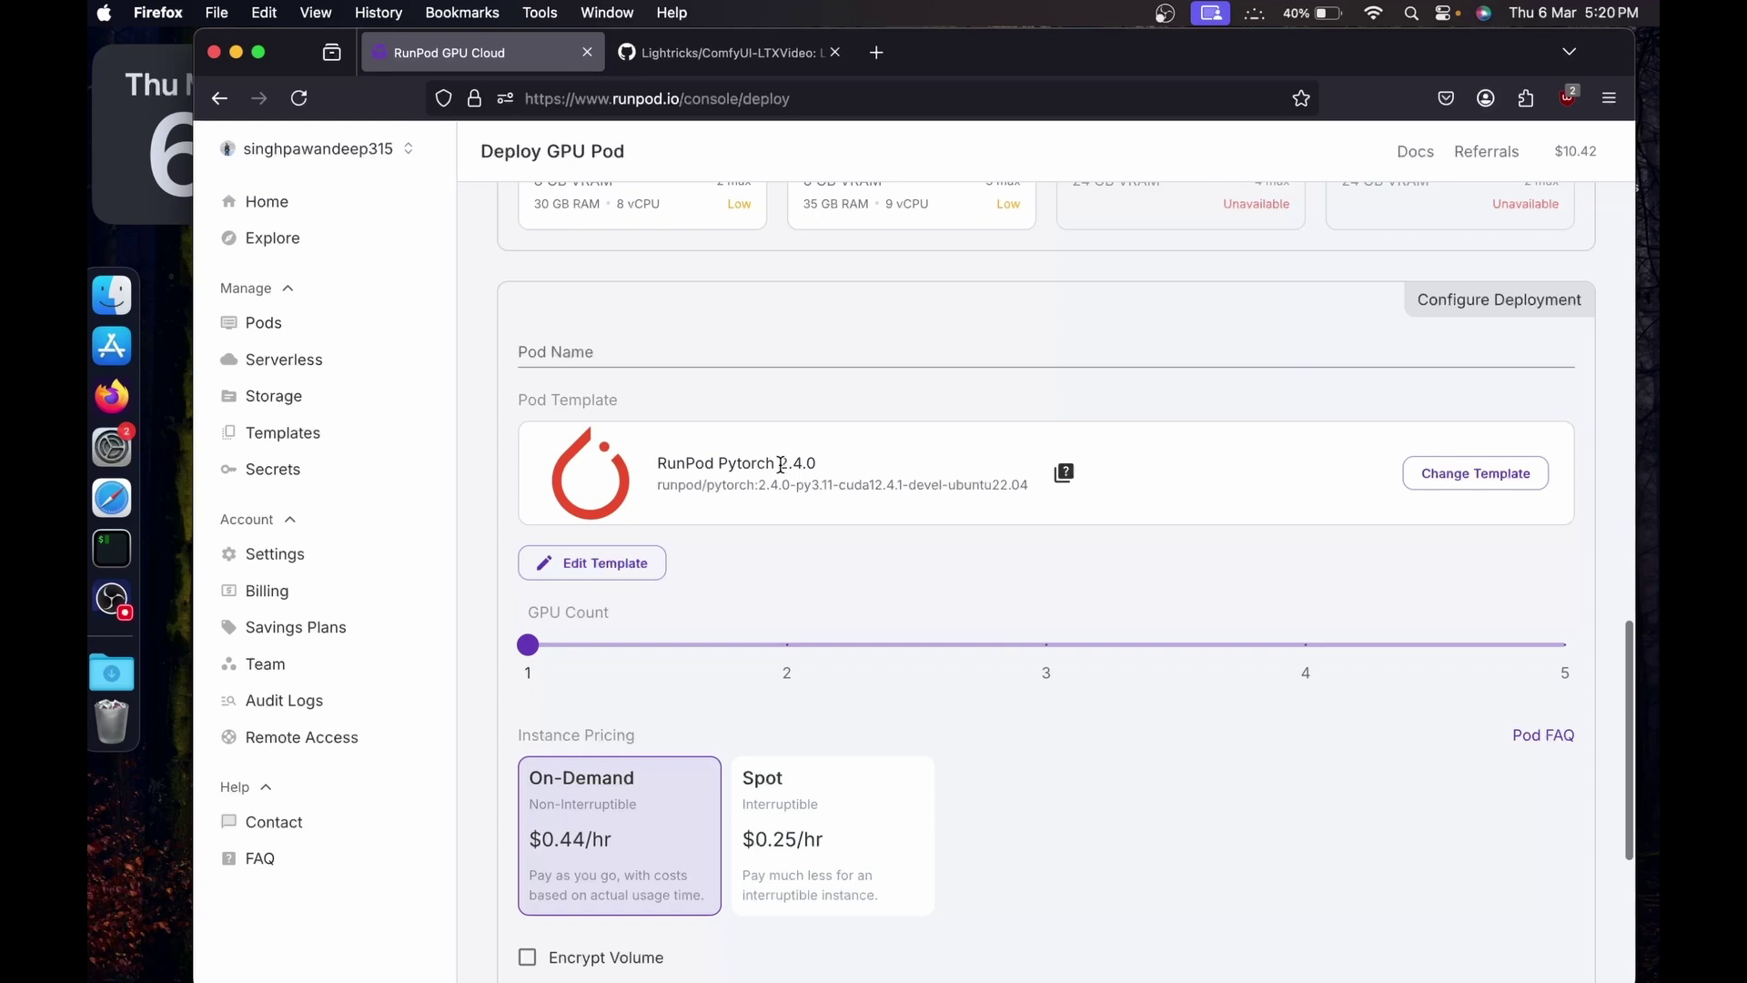
# Step: Override the RunPod Pytorch 2.4.0 template with an 80 GB volume disk and exposed HTTP ports 8888,4000,8188
pyautogui.moveTo(780, 465); pyautogui.dragTo(878, 490)
pyautogui.click(703, 571)
pyautogui.click(617, 564)
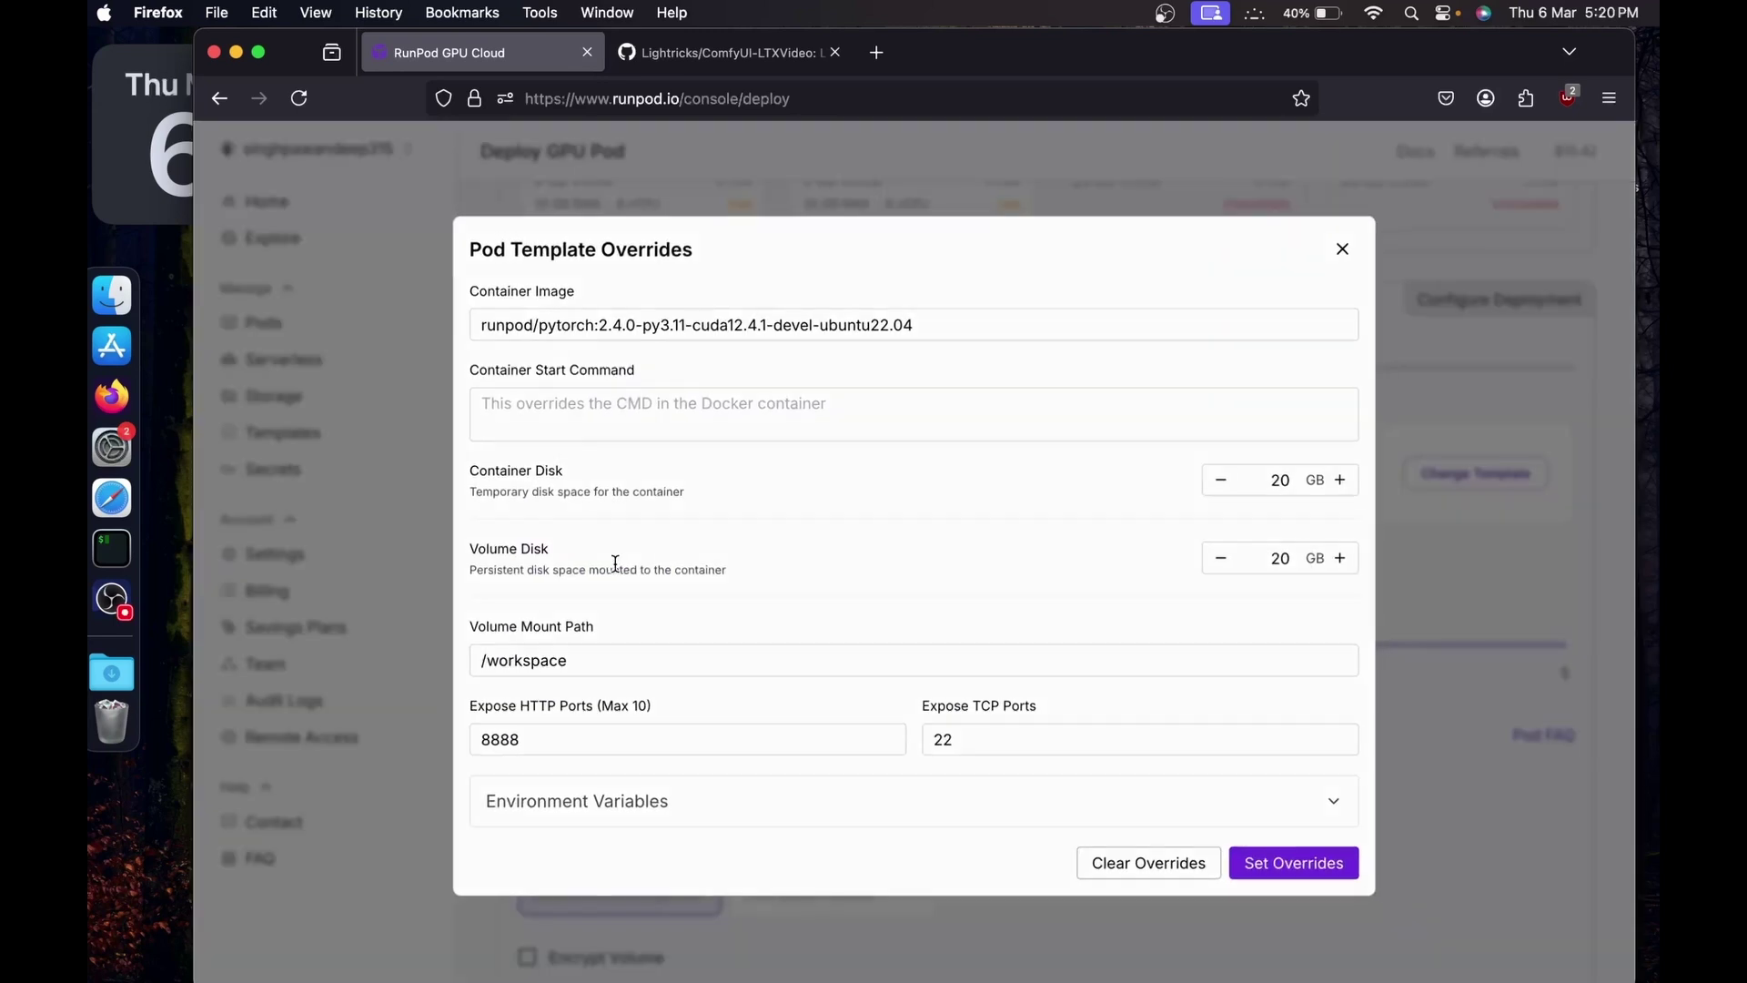
pyautogui.click(1272, 557)
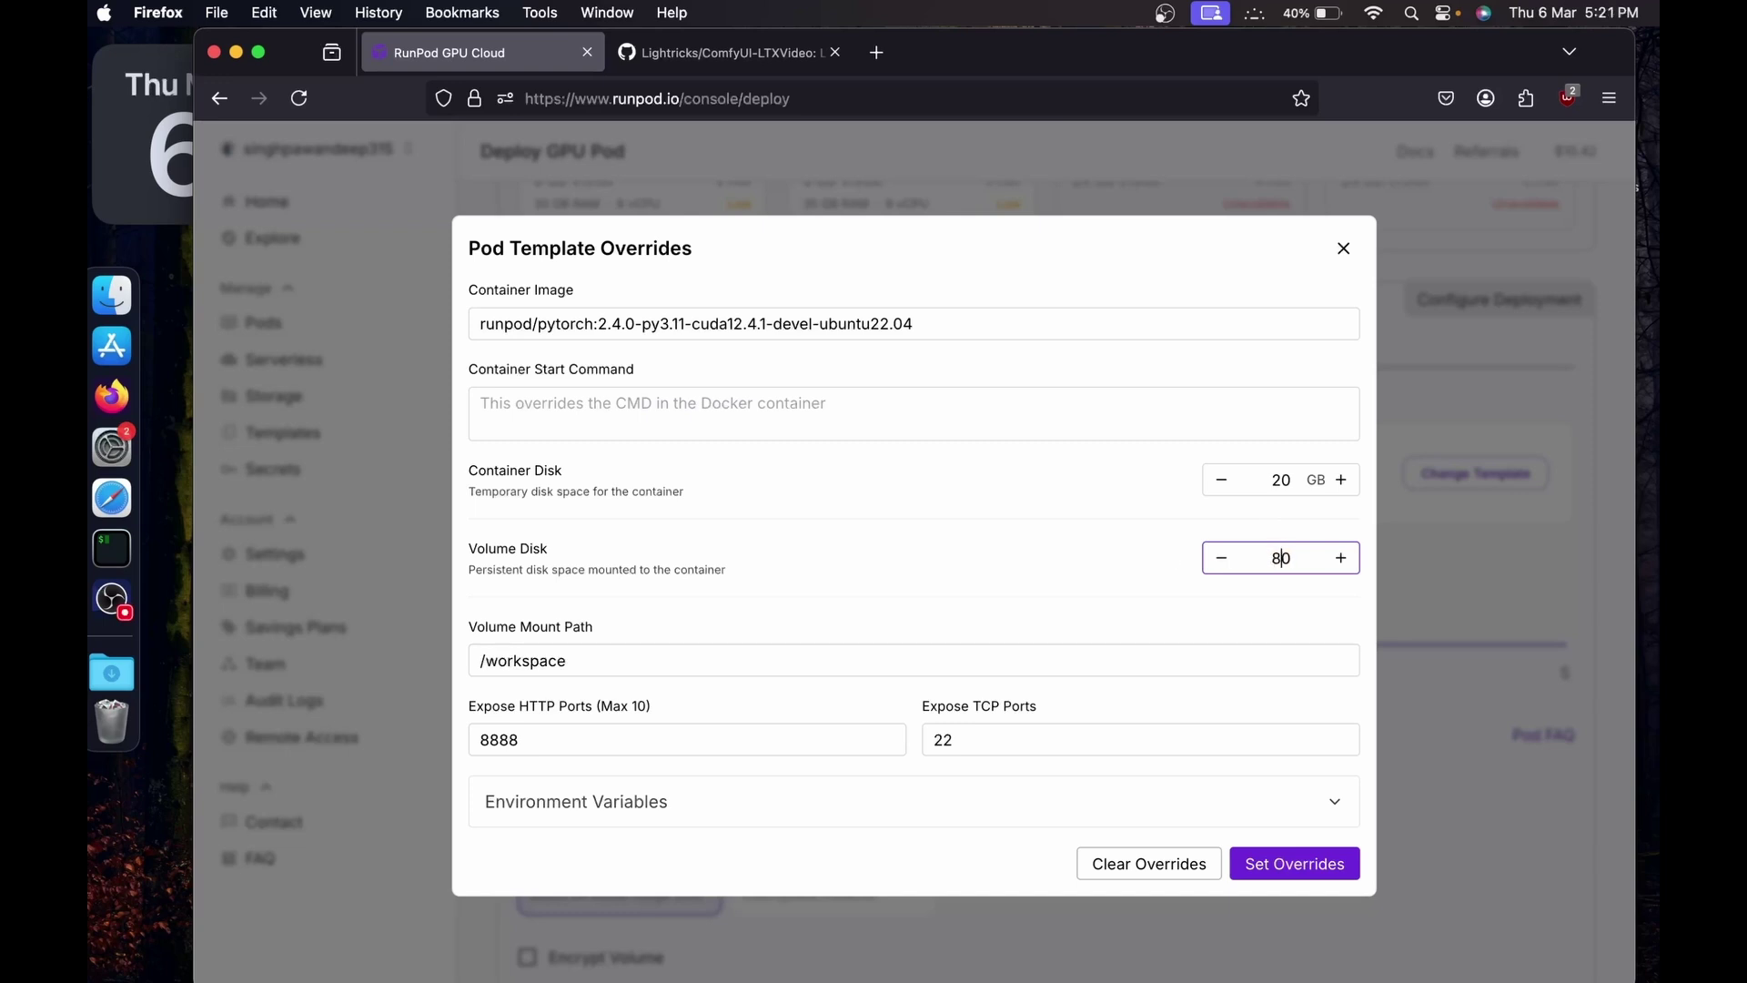
pyautogui.click(729, 737)
pyautogui.write(',')
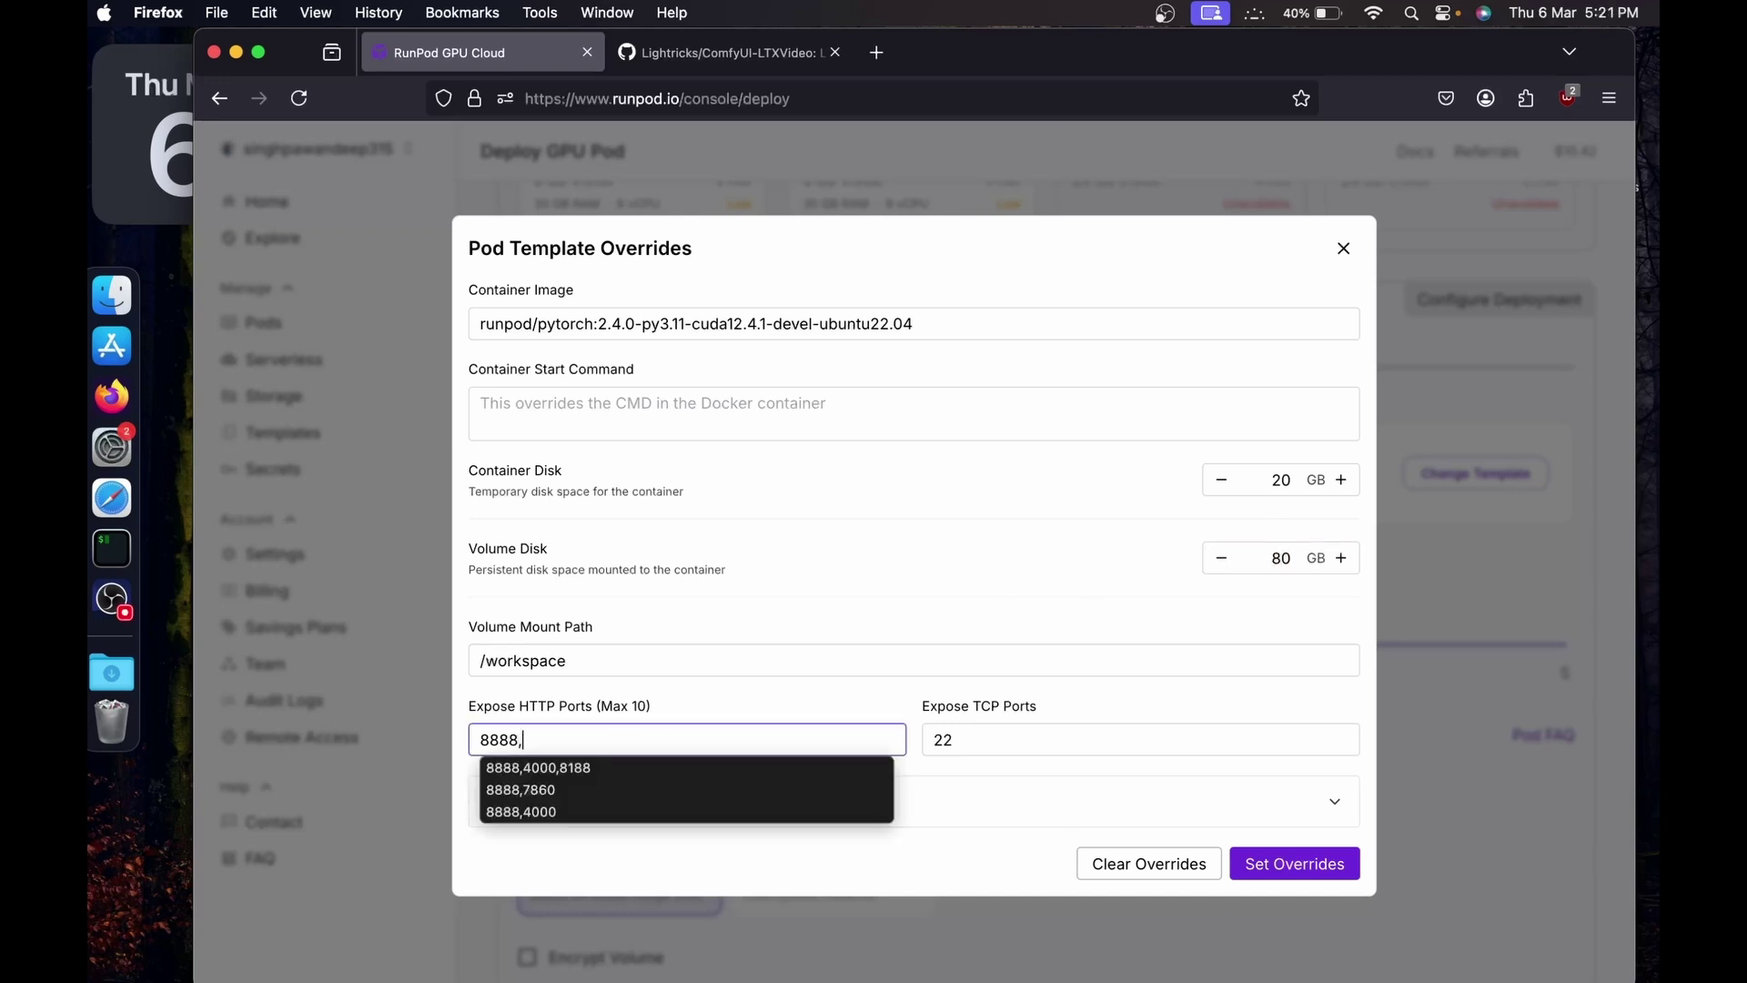
pyautogui.press('Down')
pyautogui.press('Return')
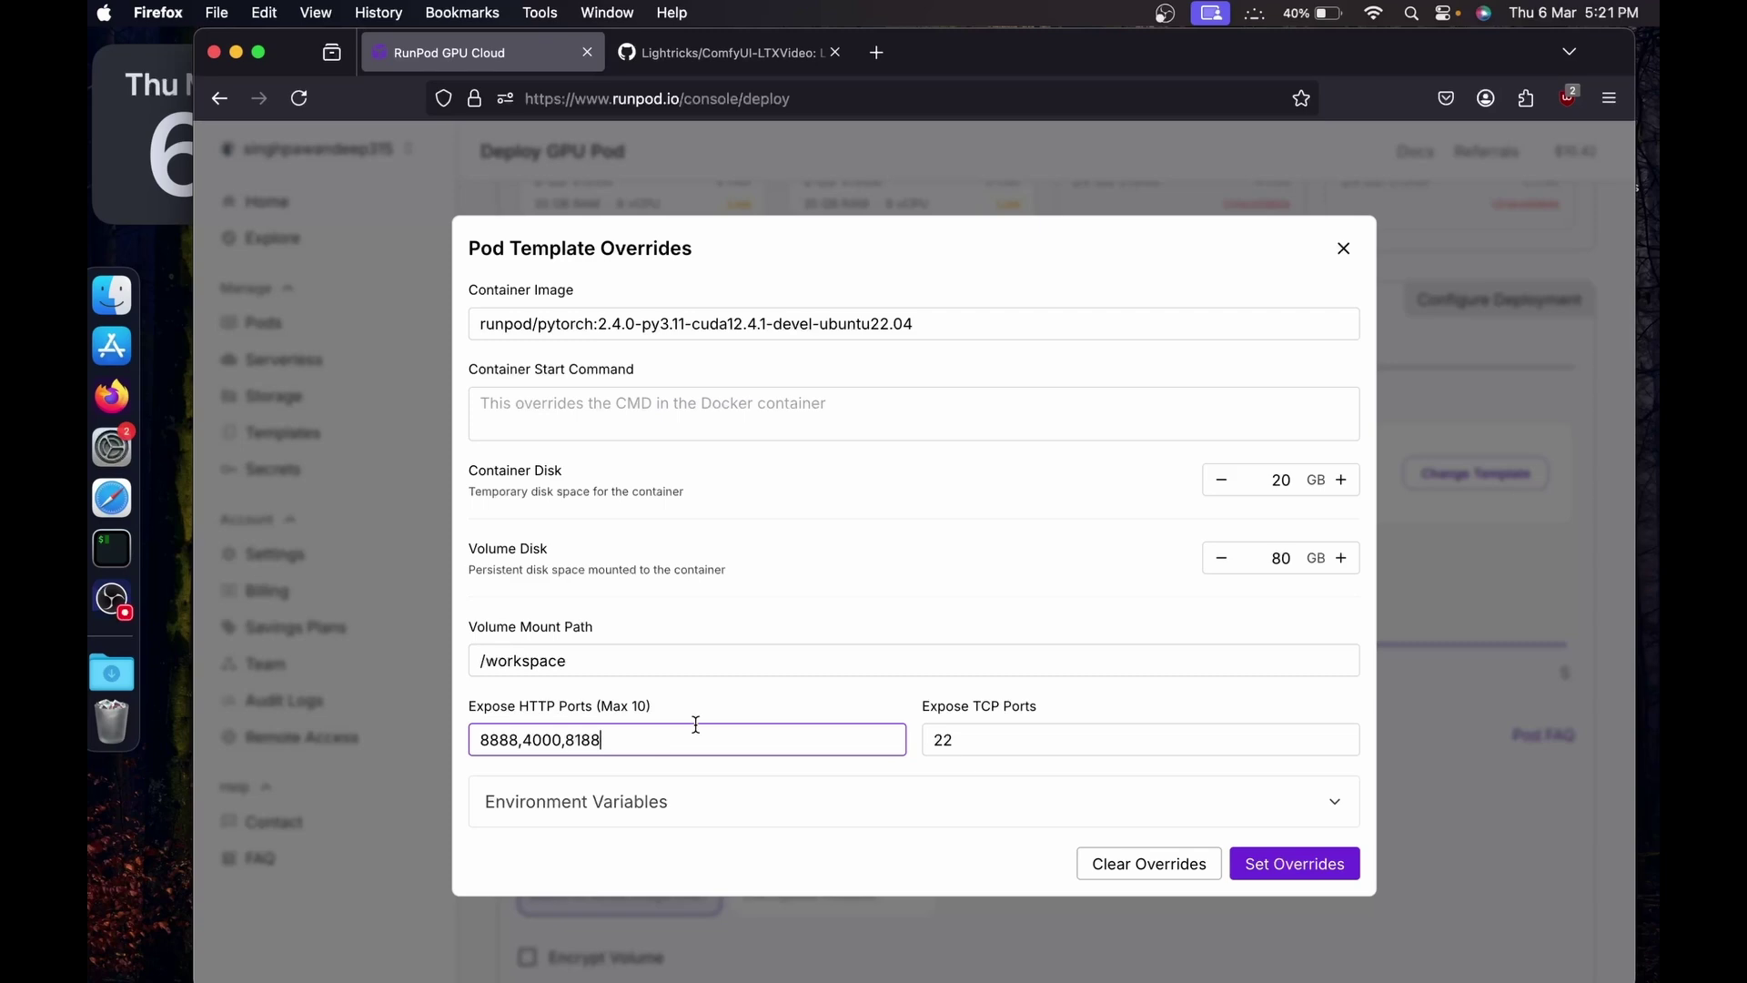
pyautogui.click(1295, 865)
# Step: Deploy the on-demand pod and start its web terminal from the connection options
pyautogui.scroll(-5, 1210, 850)
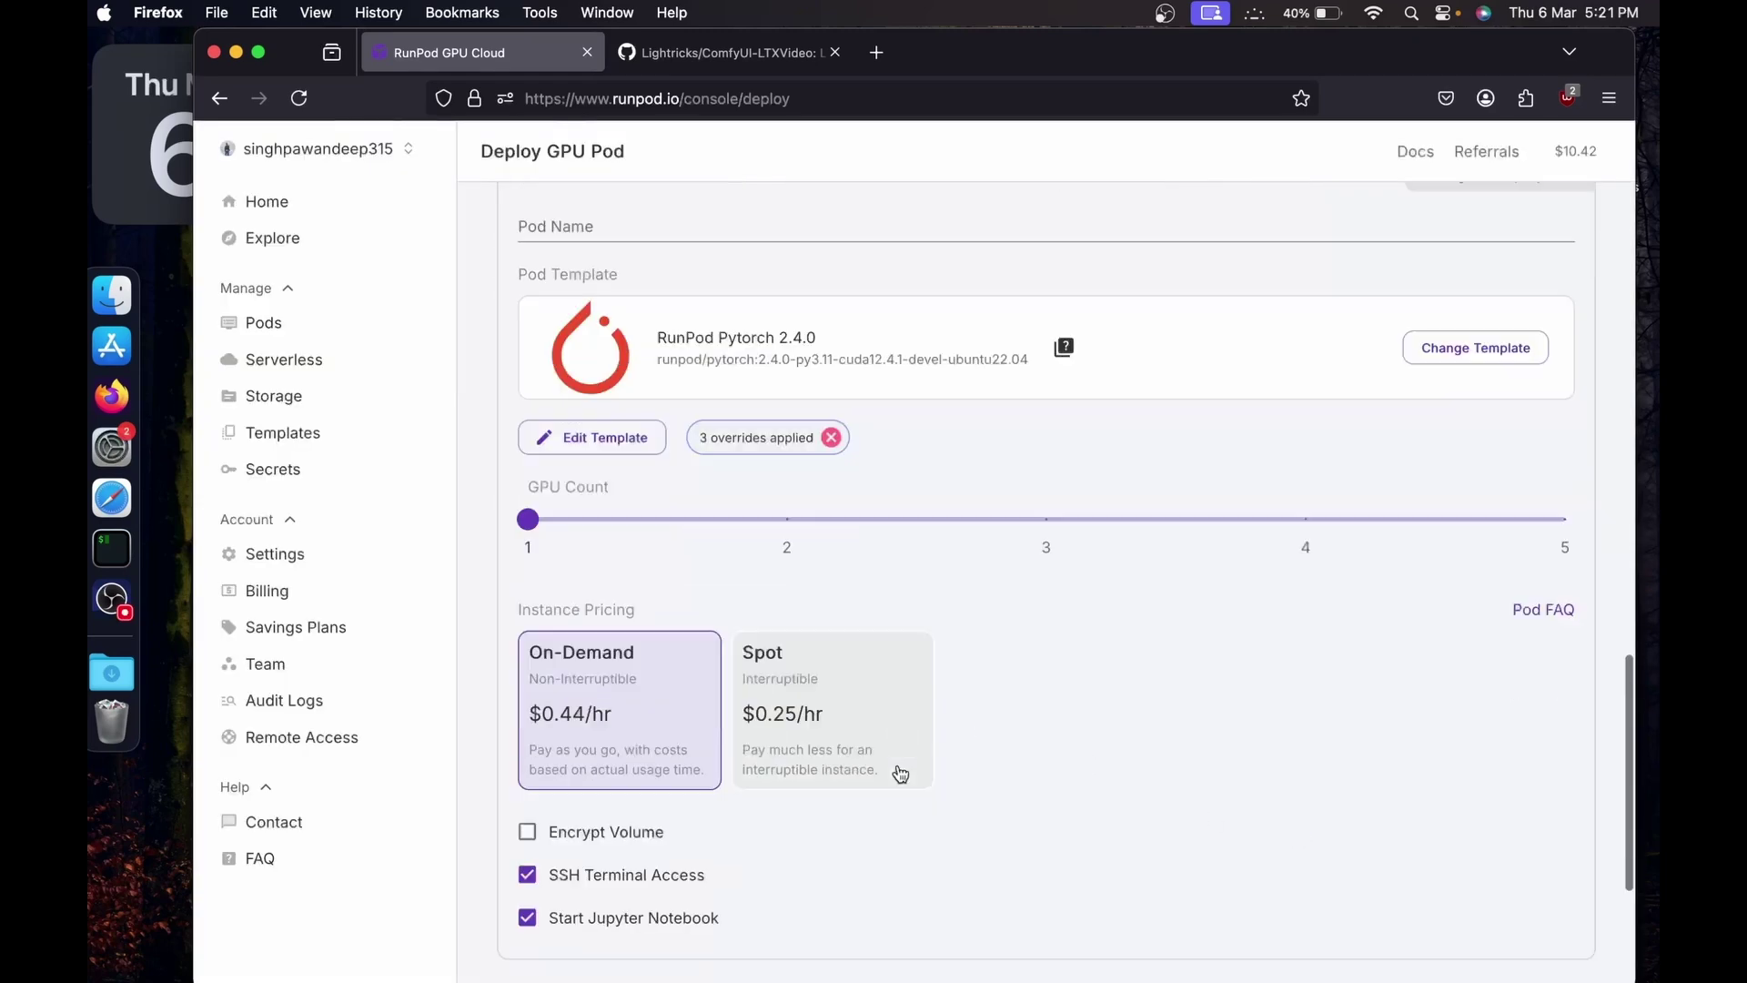
pyautogui.click(853, 945)
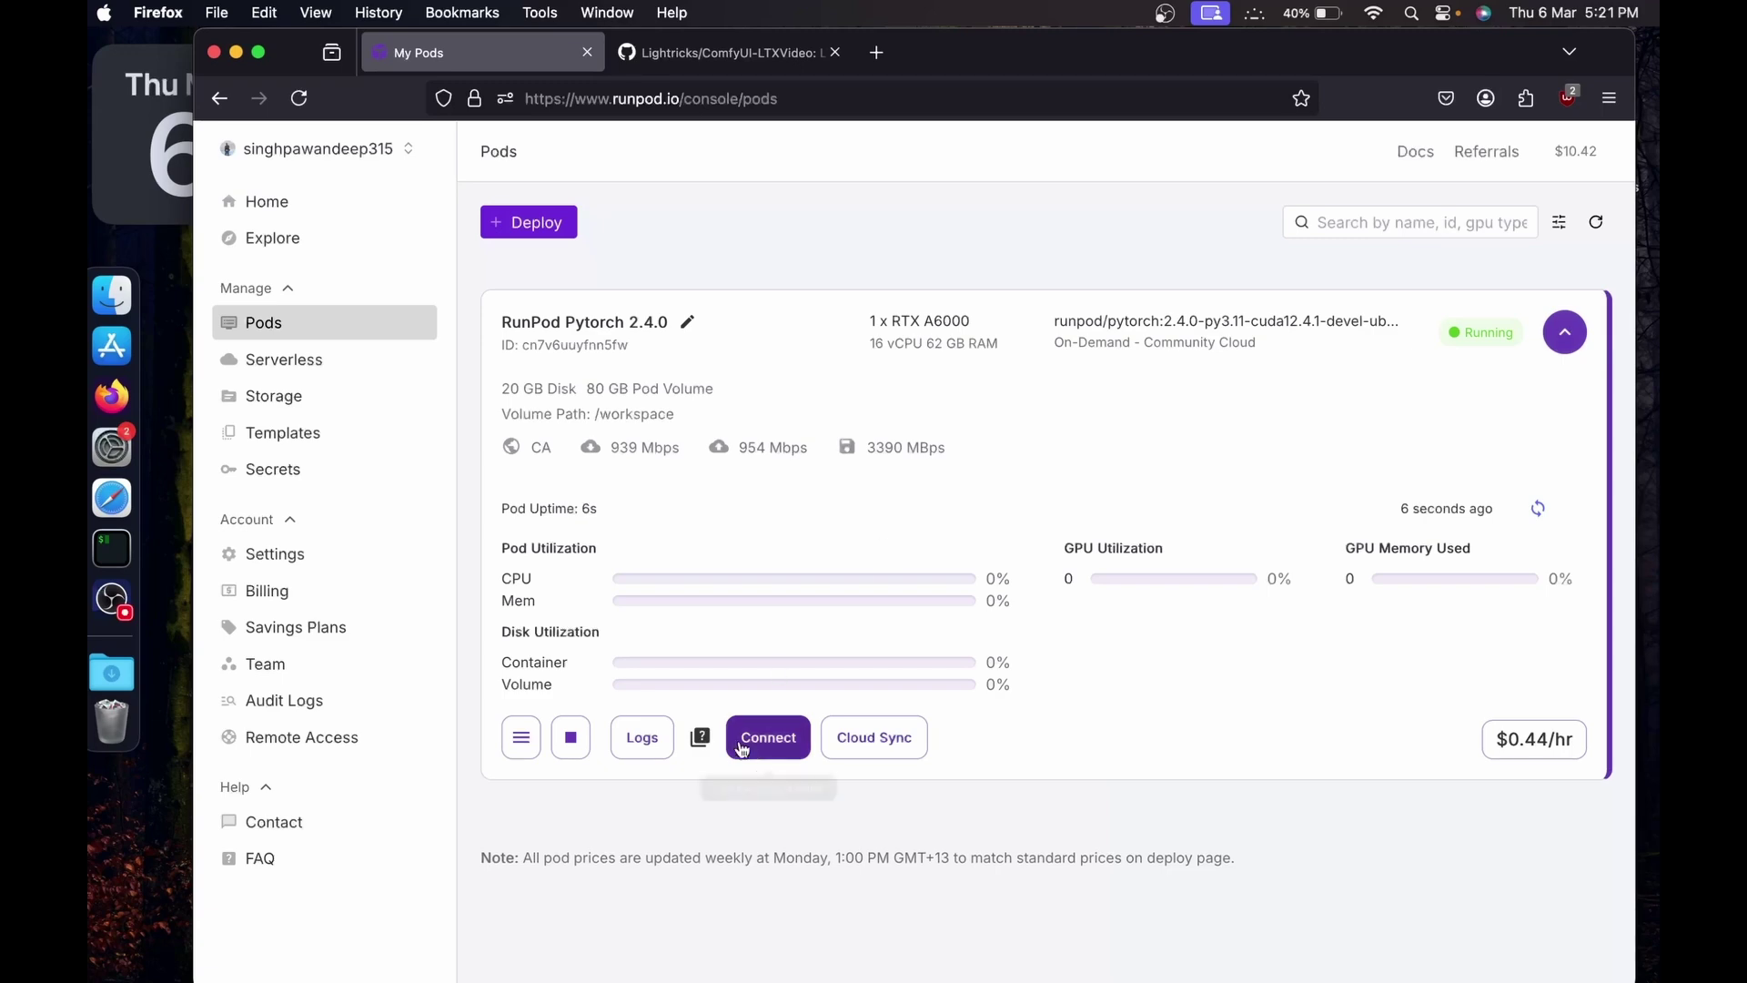
pyautogui.click(748, 742)
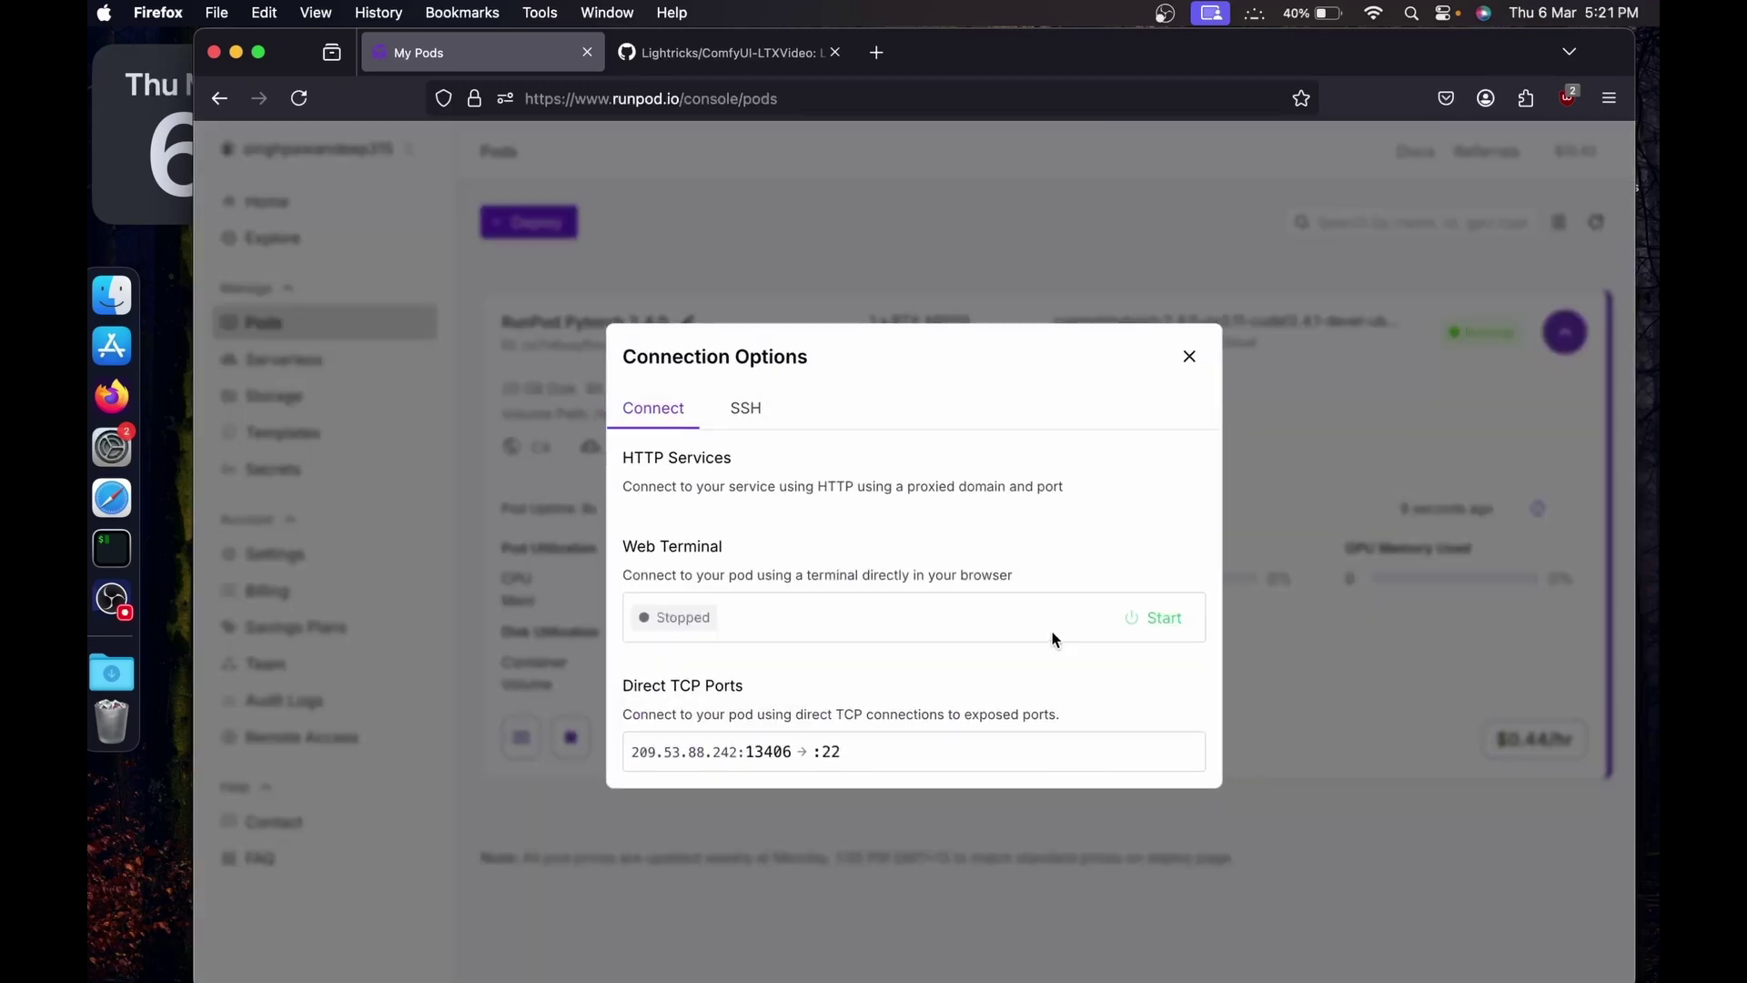
pyautogui.click(1154, 712)
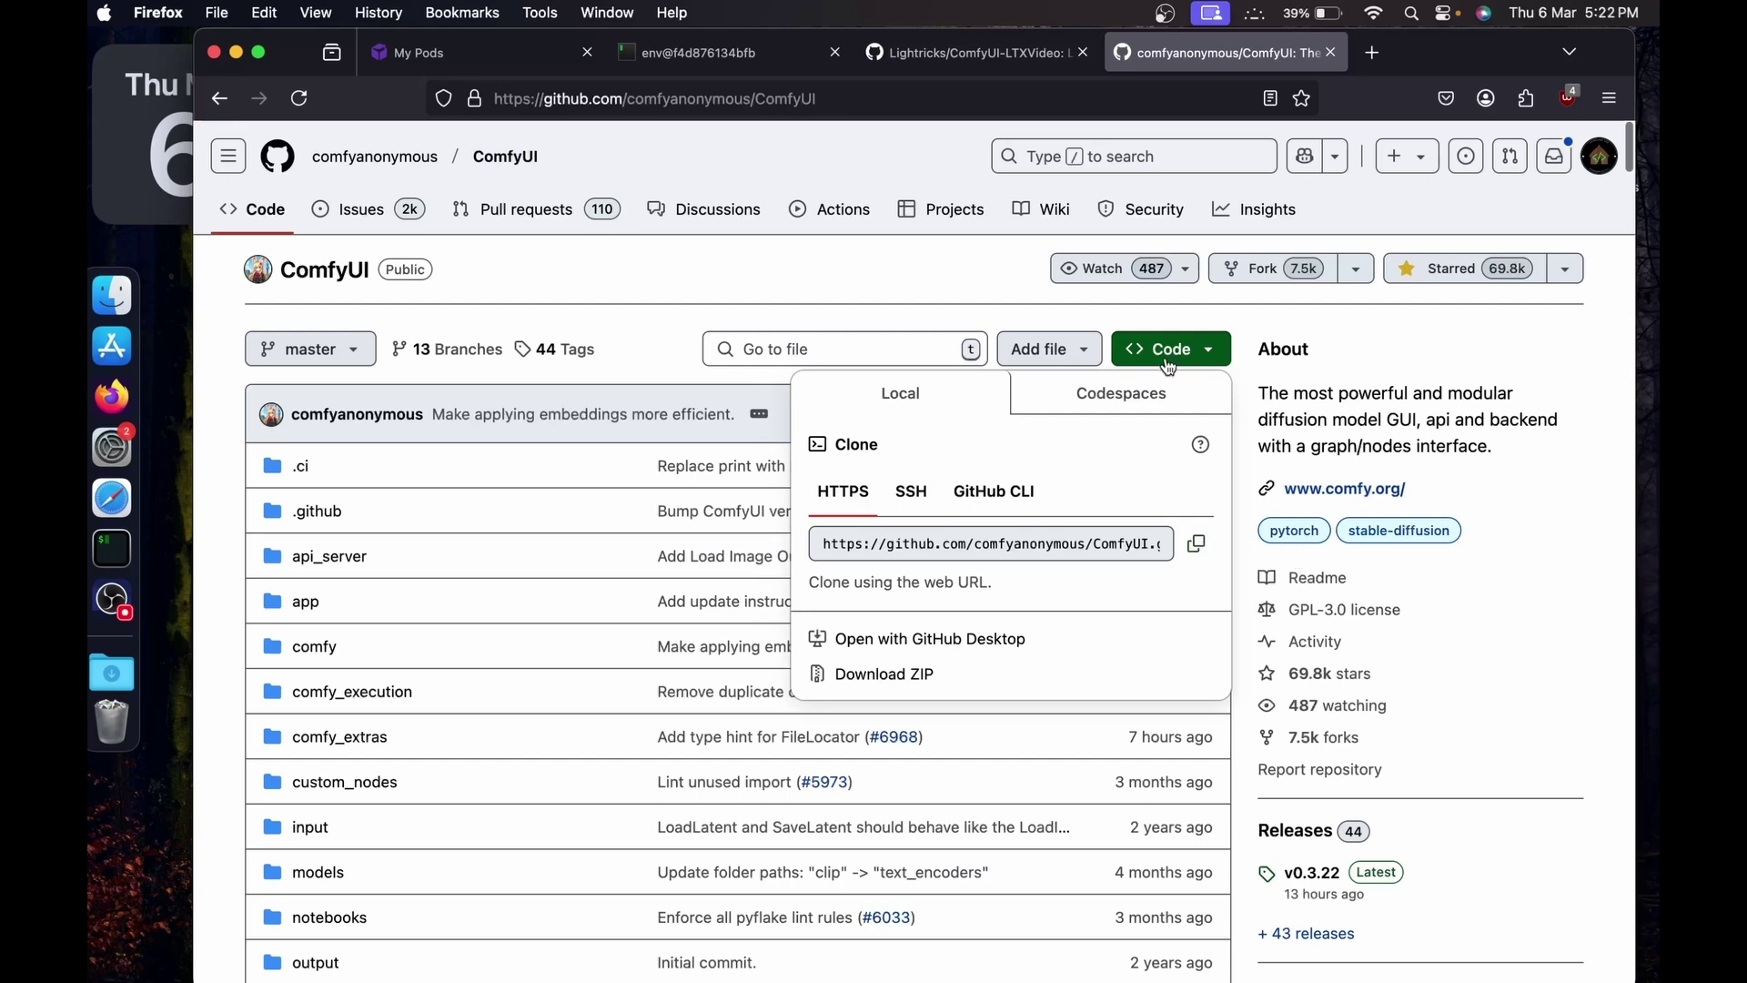
# Step: Copy the HTTPS clone URL of the comfyanonymous/ComfyUI repository
pyautogui.click(1168, 355)
pyautogui.click(1168, 355)
pyautogui.click(1196, 543)
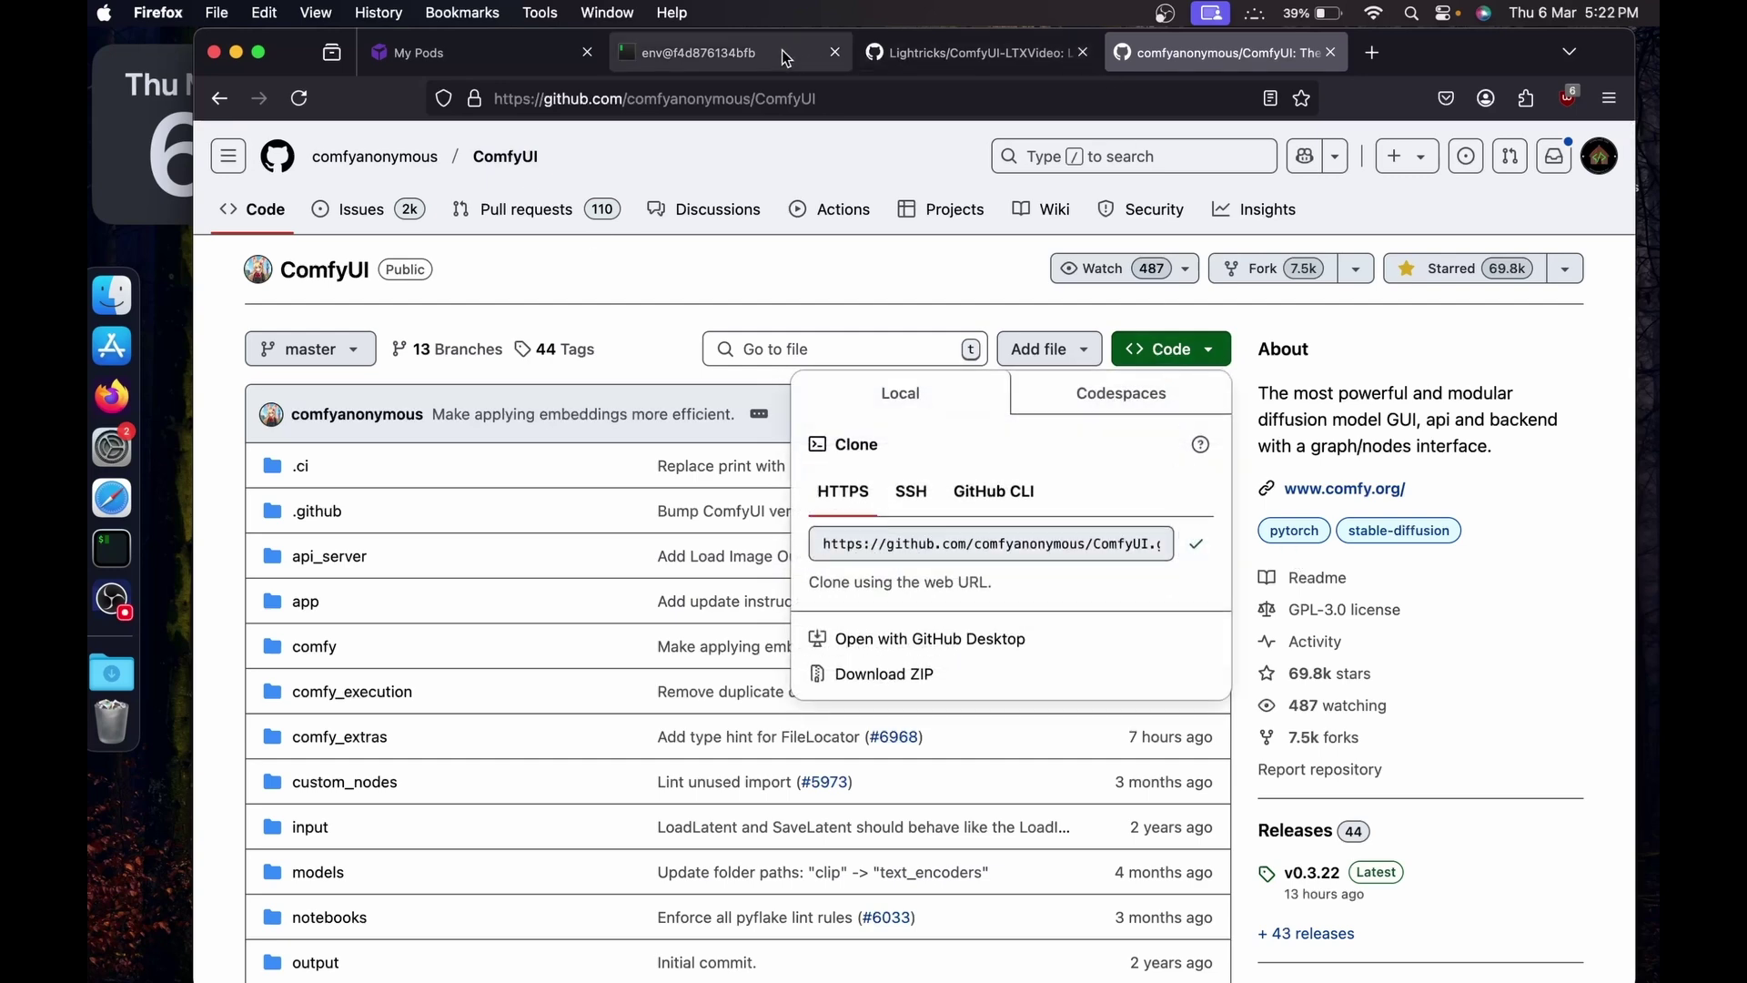
# Step: In the pod's web terminal, change to the workspace directory and list its contents
pyautogui.click(751, 55)
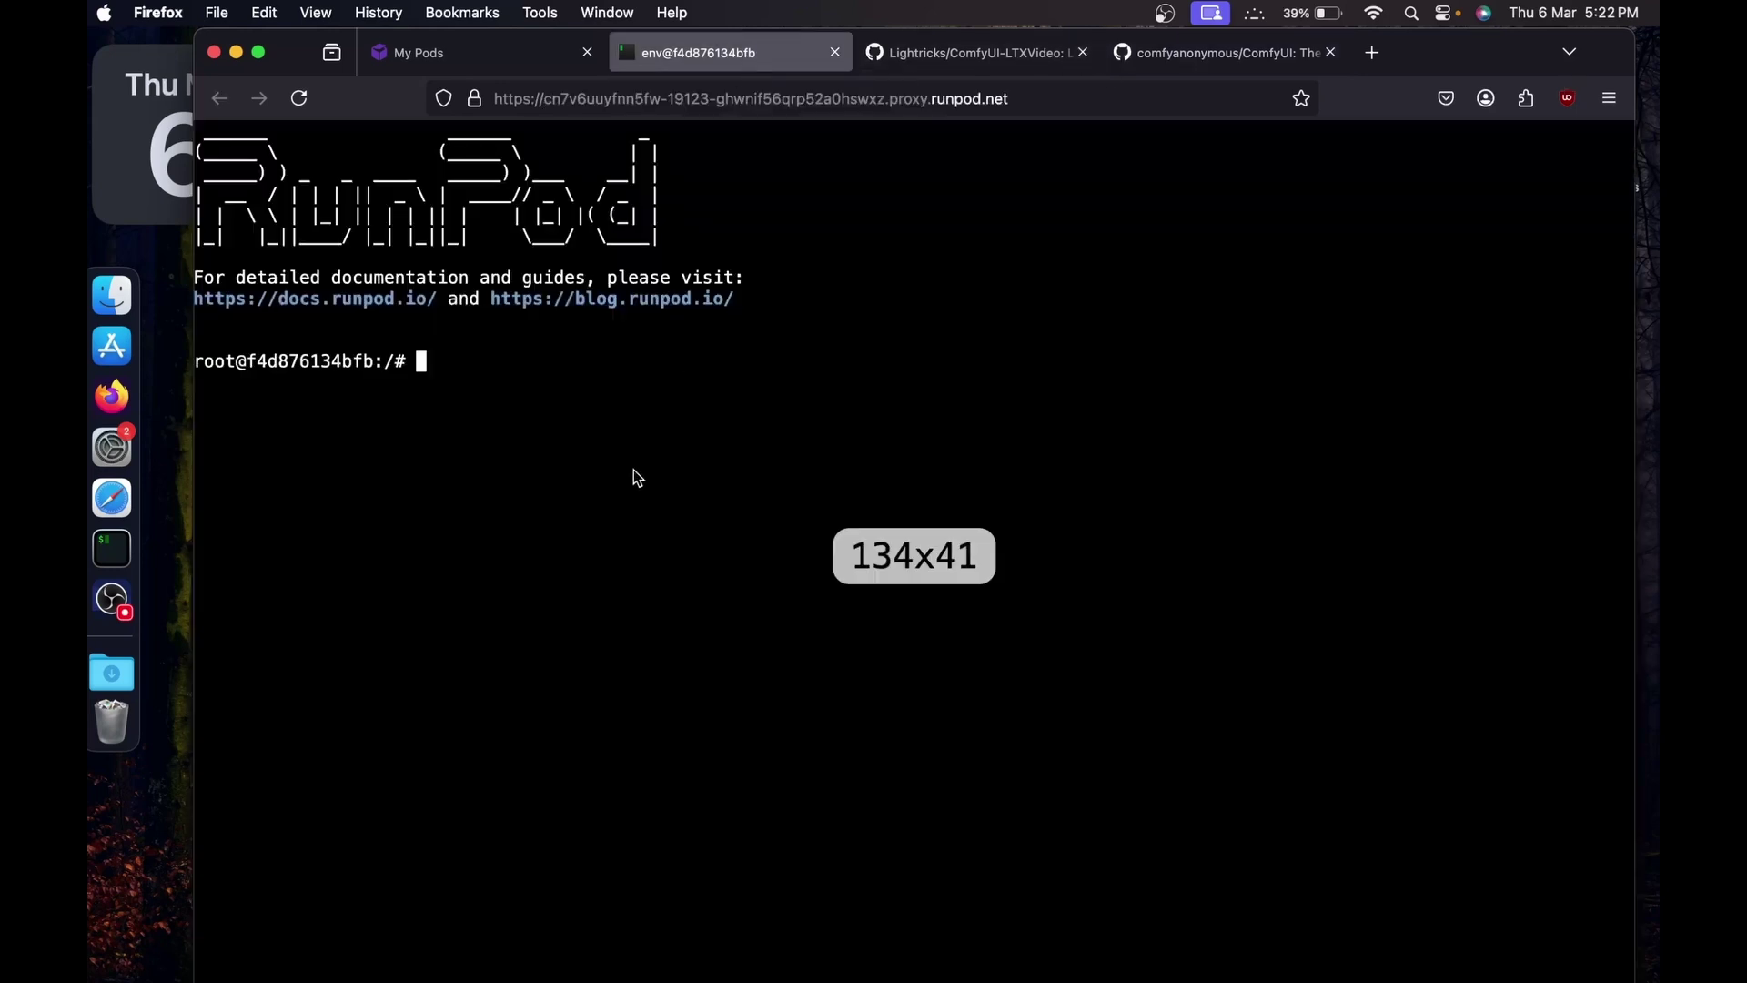
pyautogui.write('cd work')
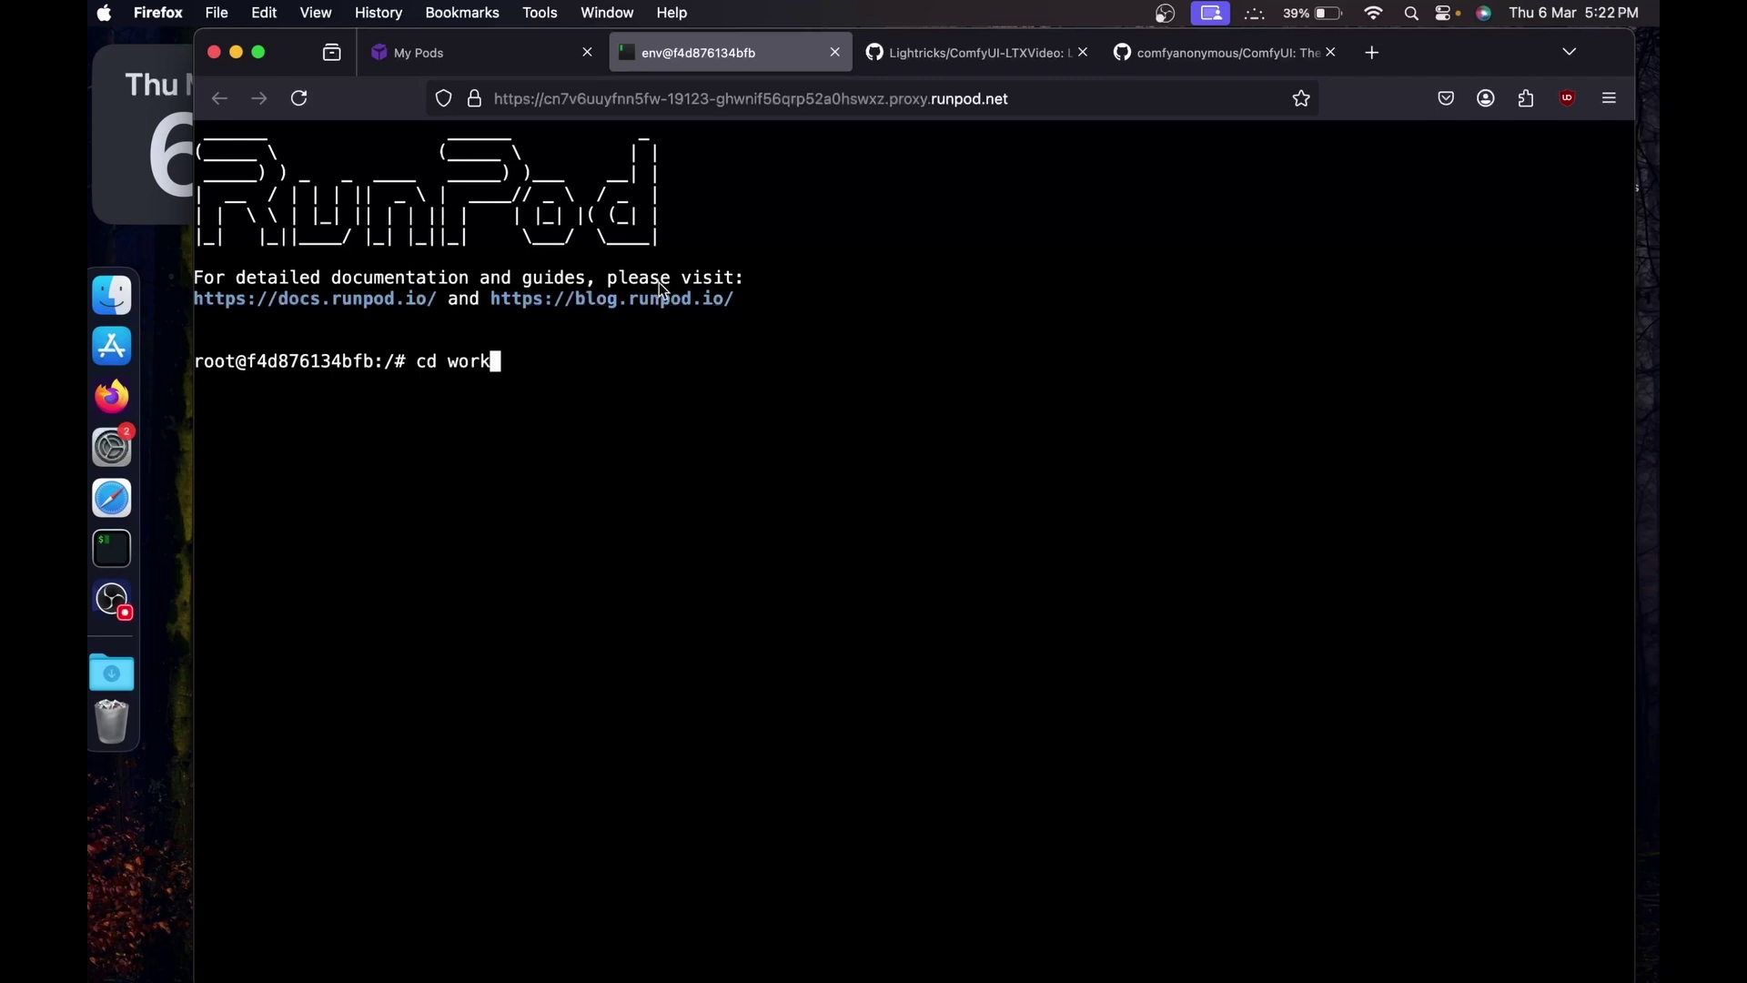
pyautogui.press('Tab')
pyautogui.press('Return')
pyautogui.press('super+equal')
pyautogui.press('super+equal')
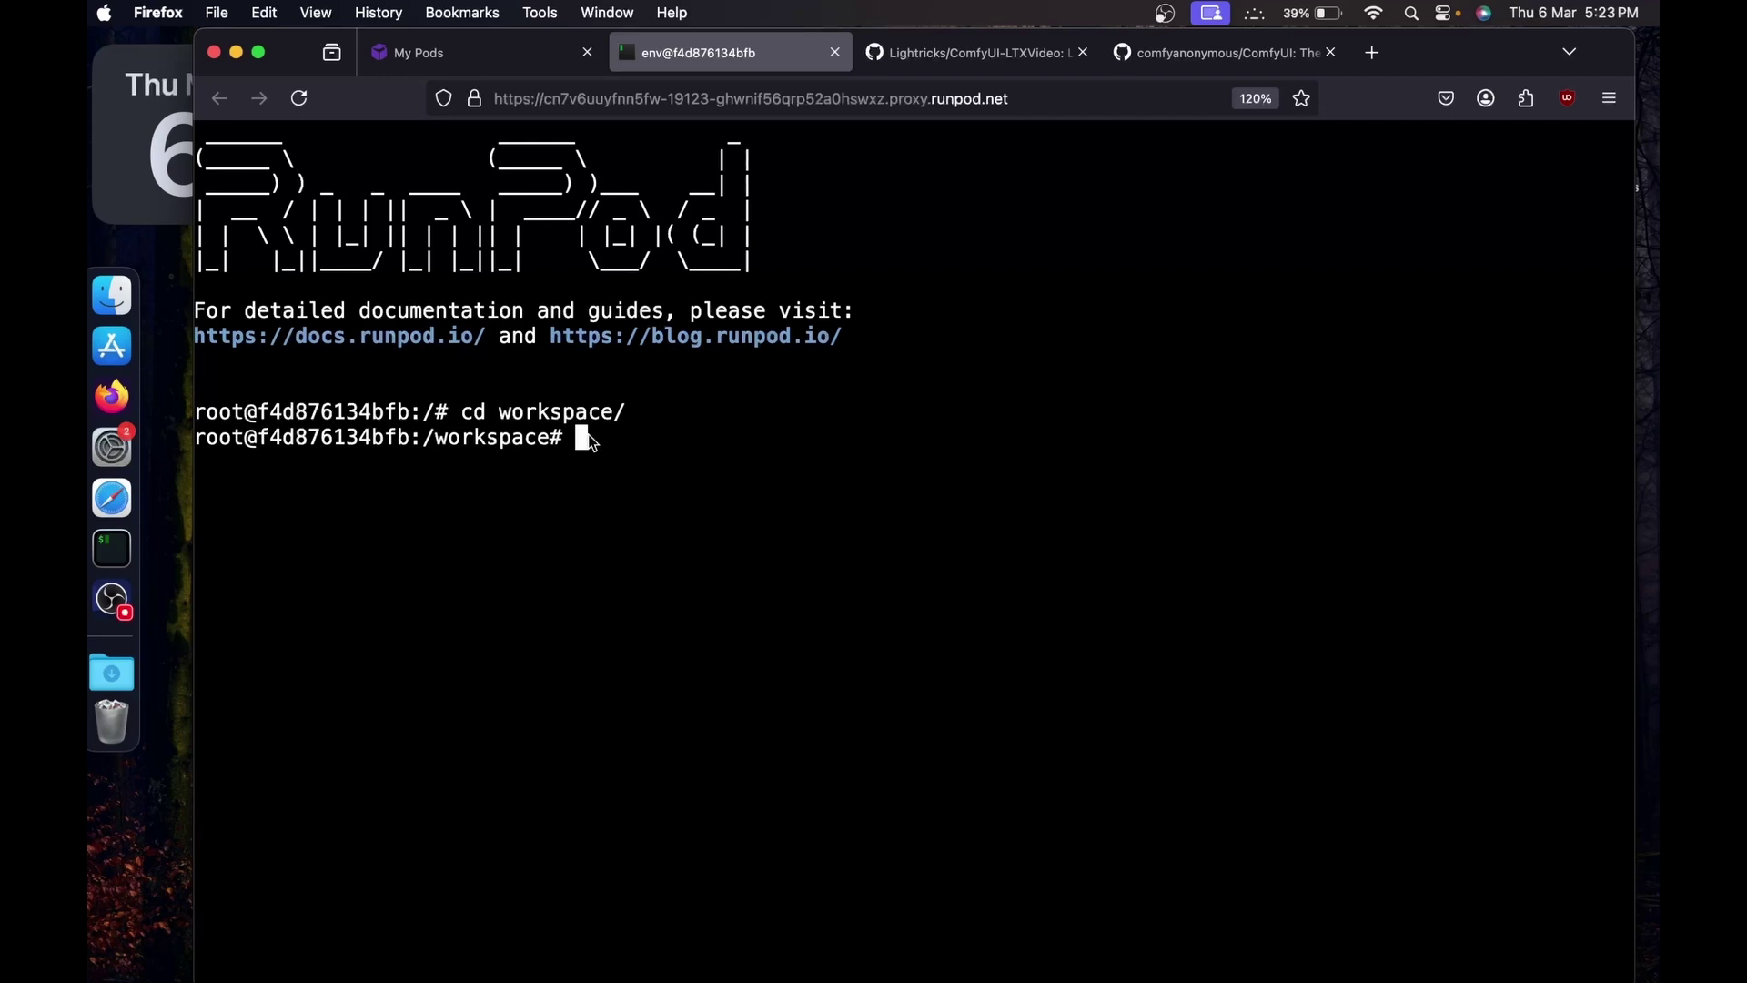
pyautogui.moveTo(461, 414)
pyautogui.mouseDown()
pyautogui.moveTo(512, 419)
pyautogui.moveTo(480, 423)
pyautogui.mouseUp()
pyautogui.click(596, 435)
pyautogui.write('ls')
pyautogui.press('Return')
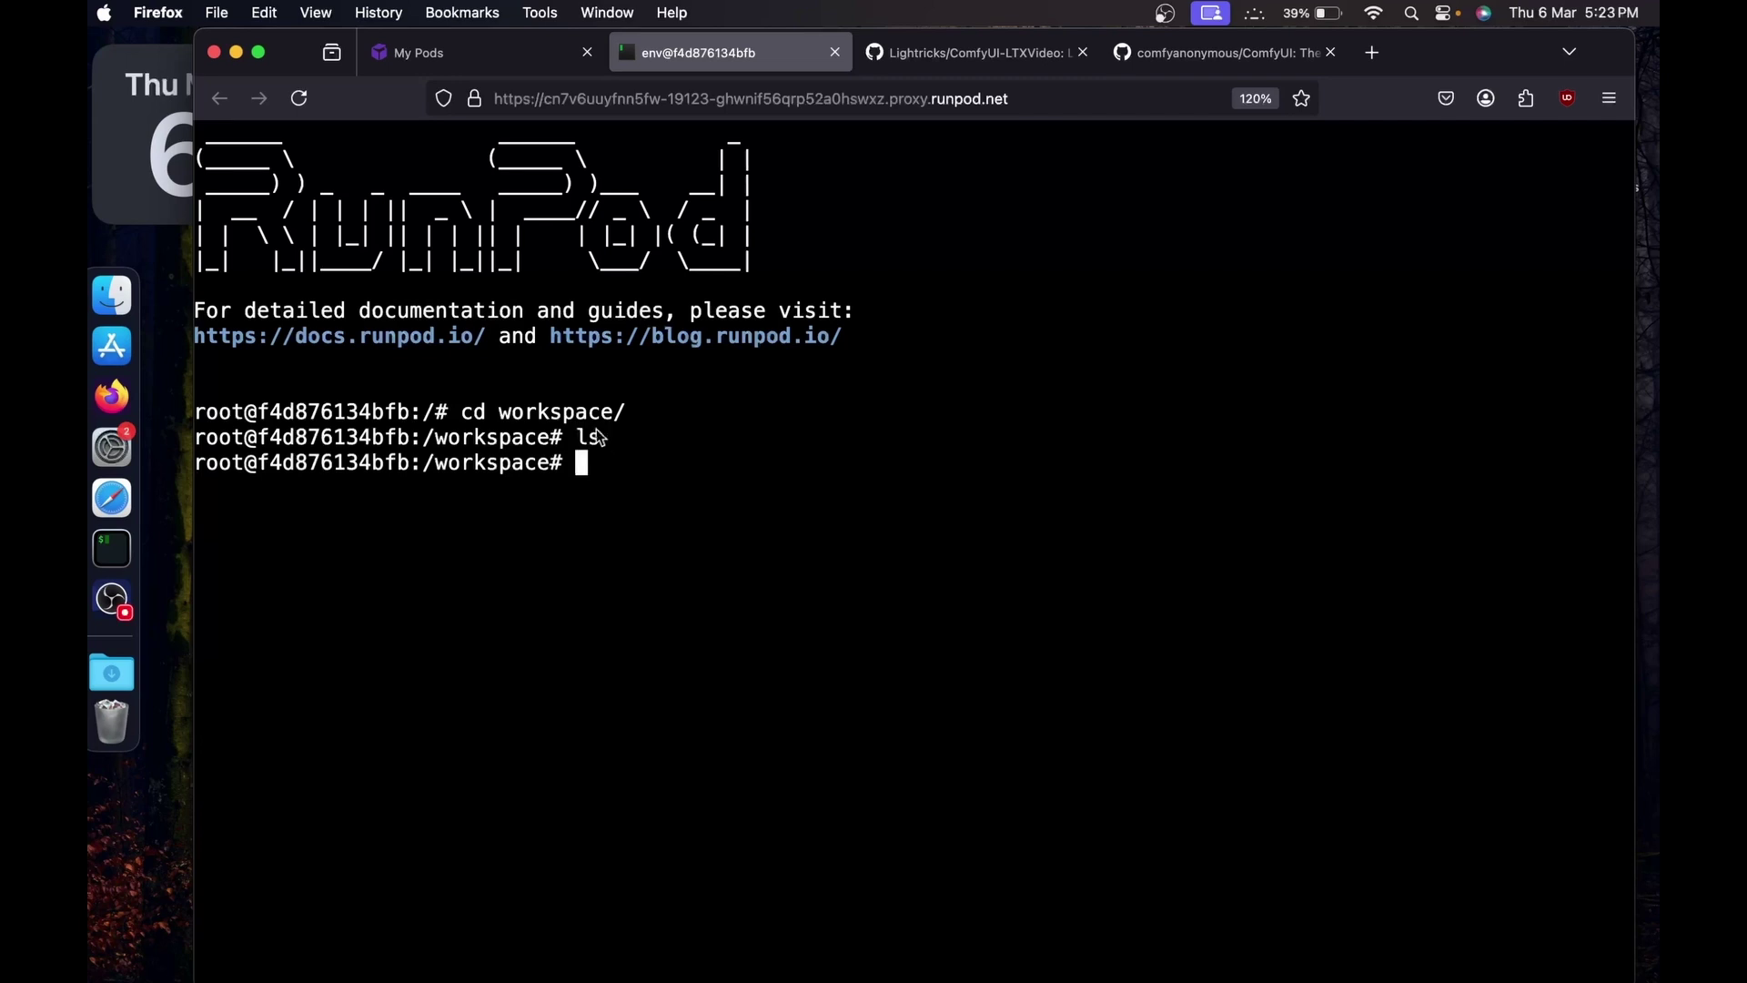
pyautogui.moveTo(557, 467); pyautogui.dragTo(500, 439)
pyautogui.click(635, 483)
pyautogui.write('git clone')
pyautogui.press('super+v')
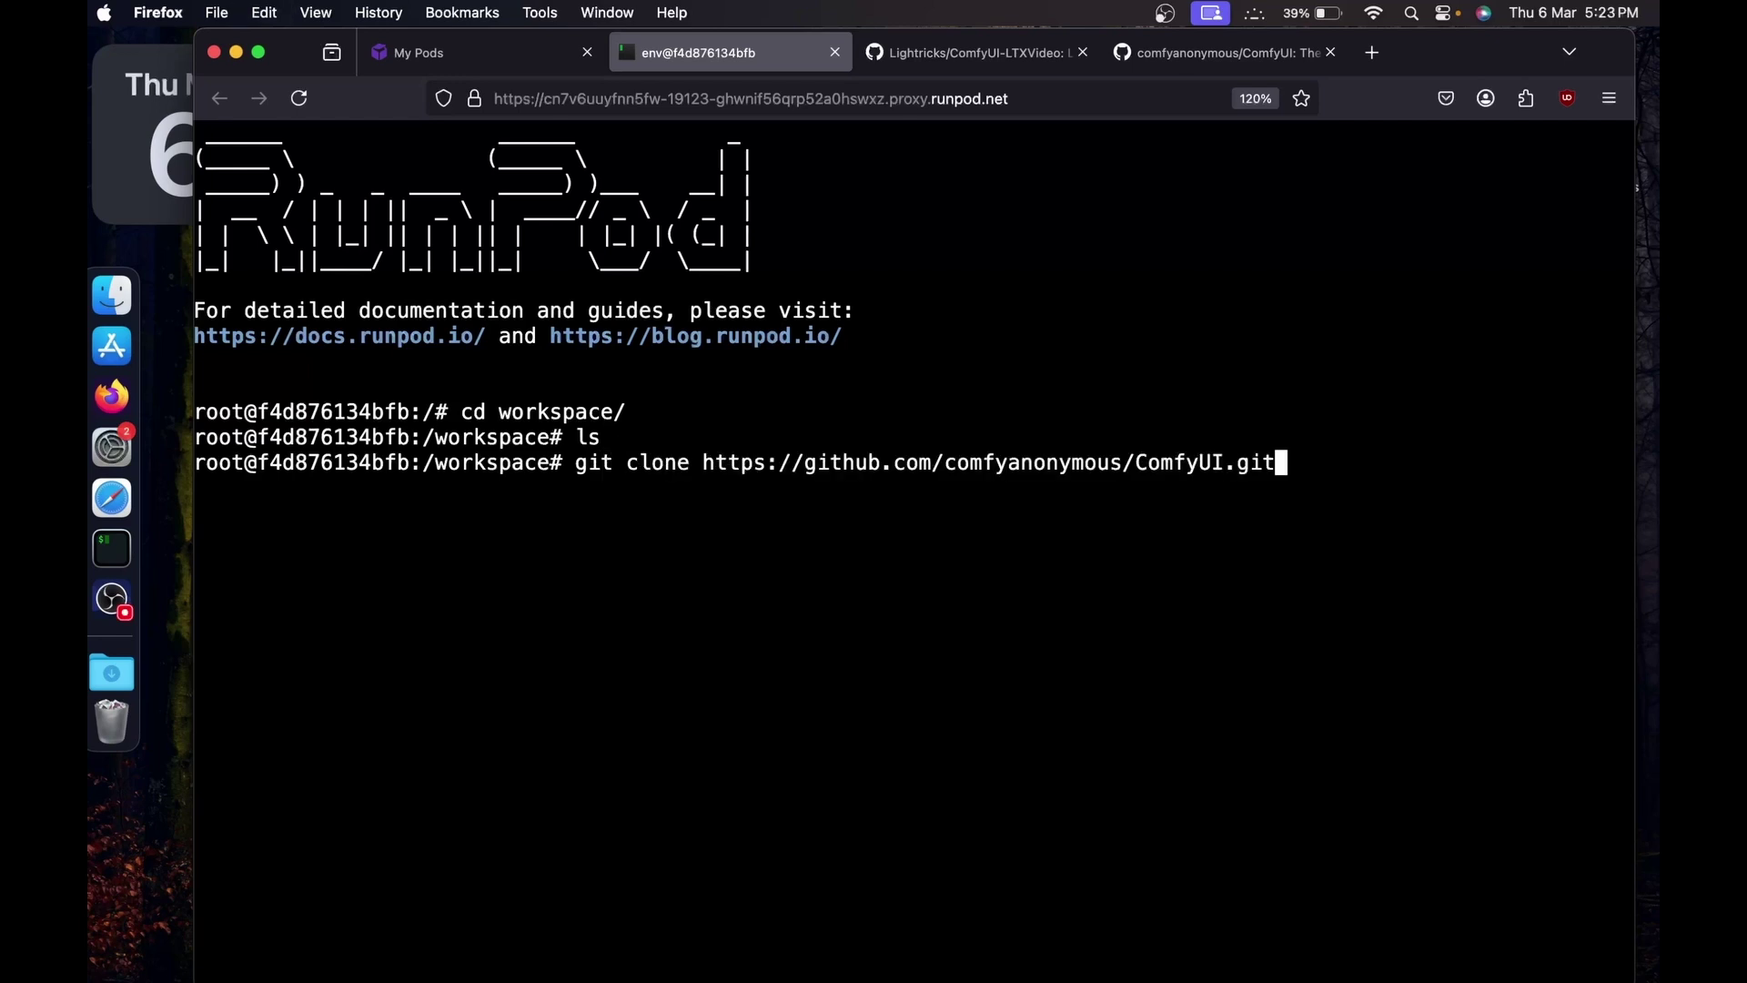
pyautogui.press('Return')
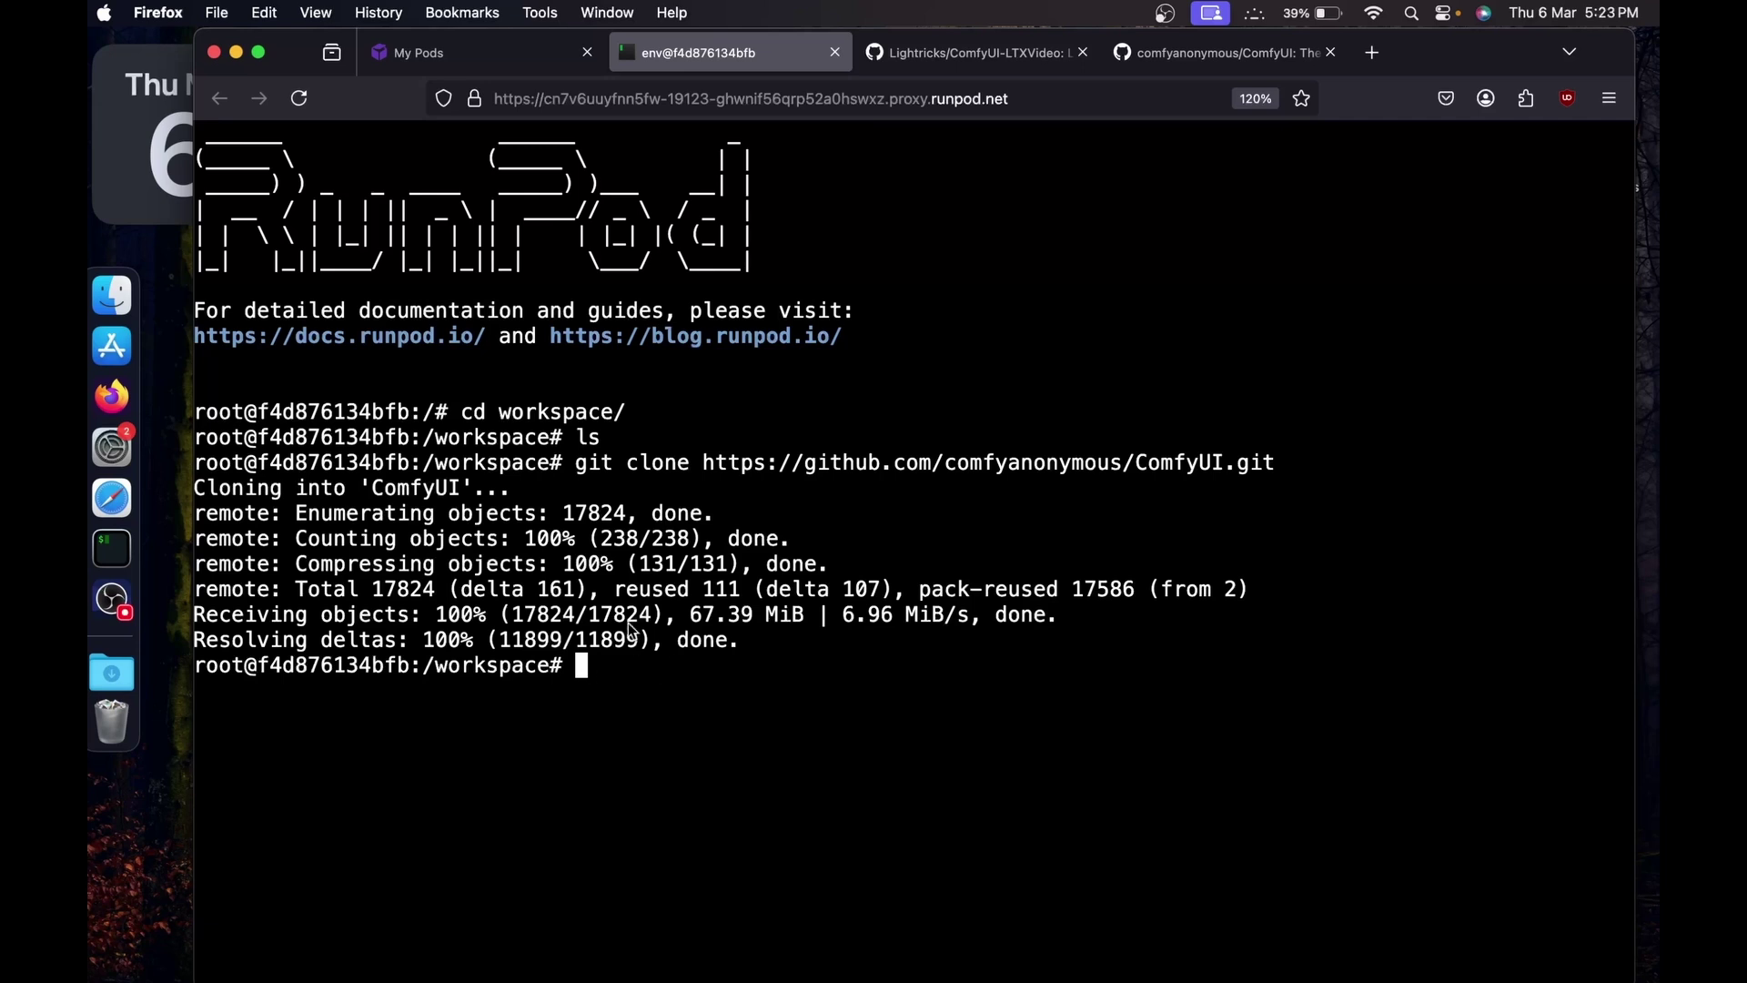
# Step: Clear the terminal and list the workspace directory to check for the cloned repository
pyautogui.write('clear')
pyautogui.press('Return')
pyautogui.write('ls')
pyautogui.press('Return')
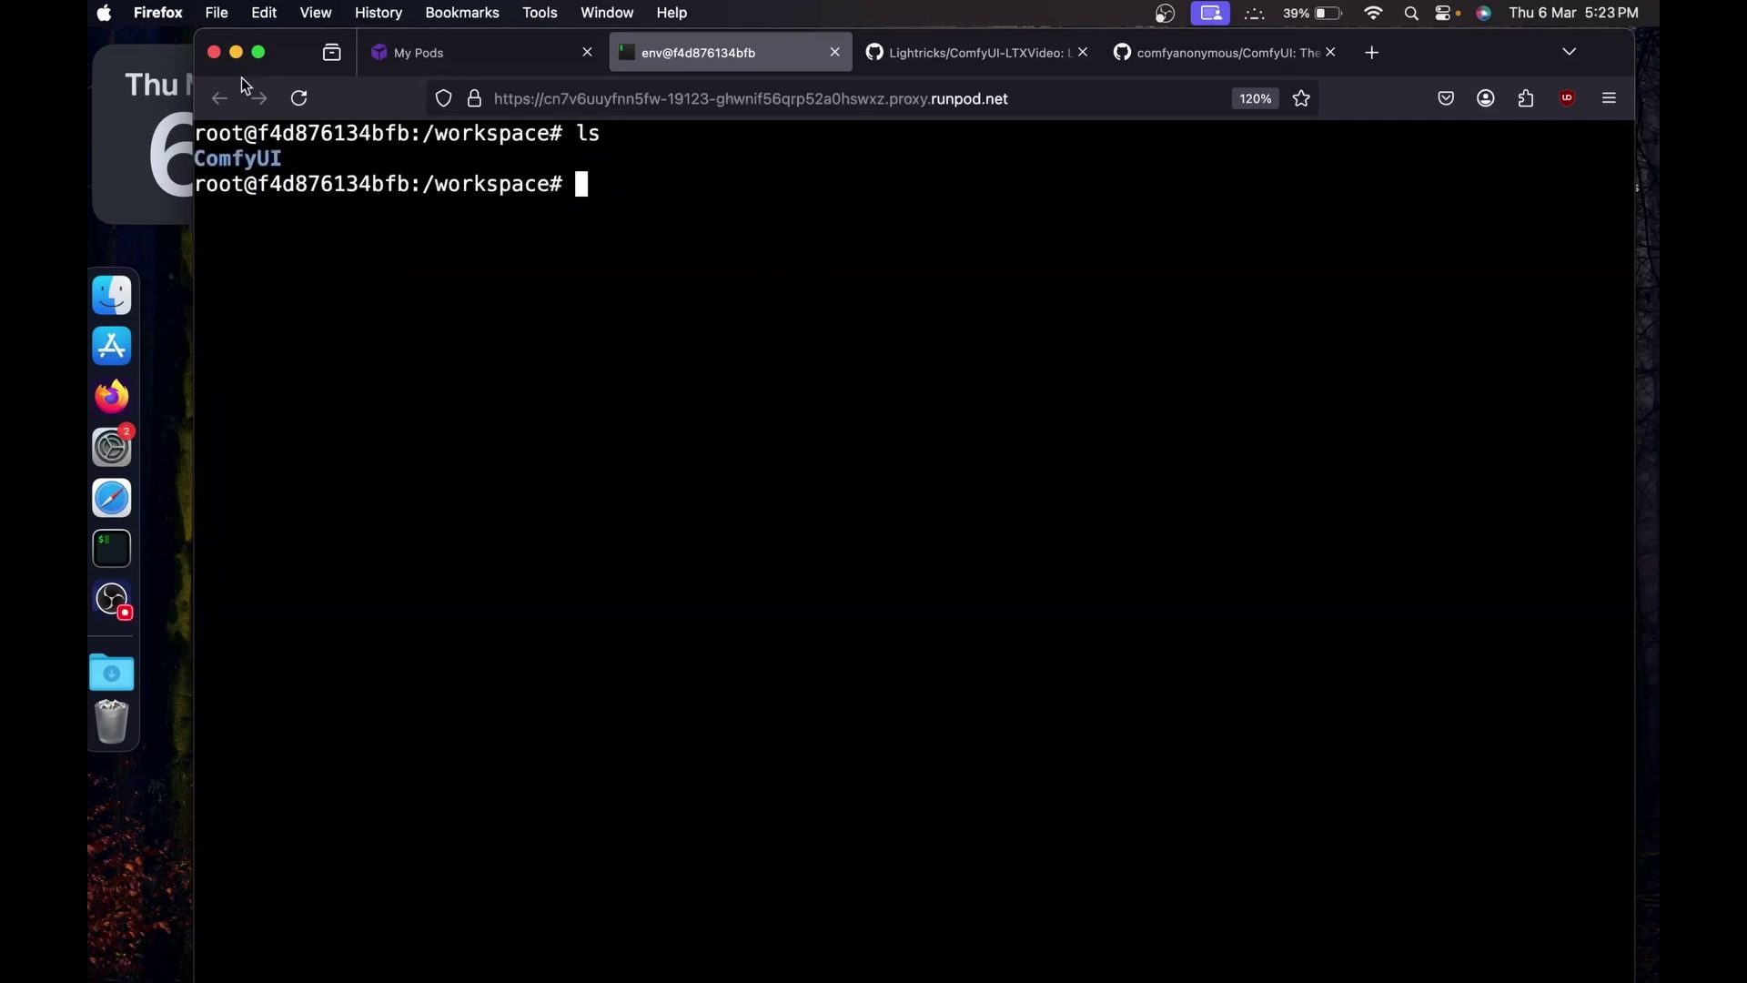
pyautogui.doubleClick(239, 159)
pyautogui.click(700, 130)
# Step: Change into the ComfyUI directory inside workspace
pyautogui.write('cd Cpom')
pyautogui.press('BackSpace')
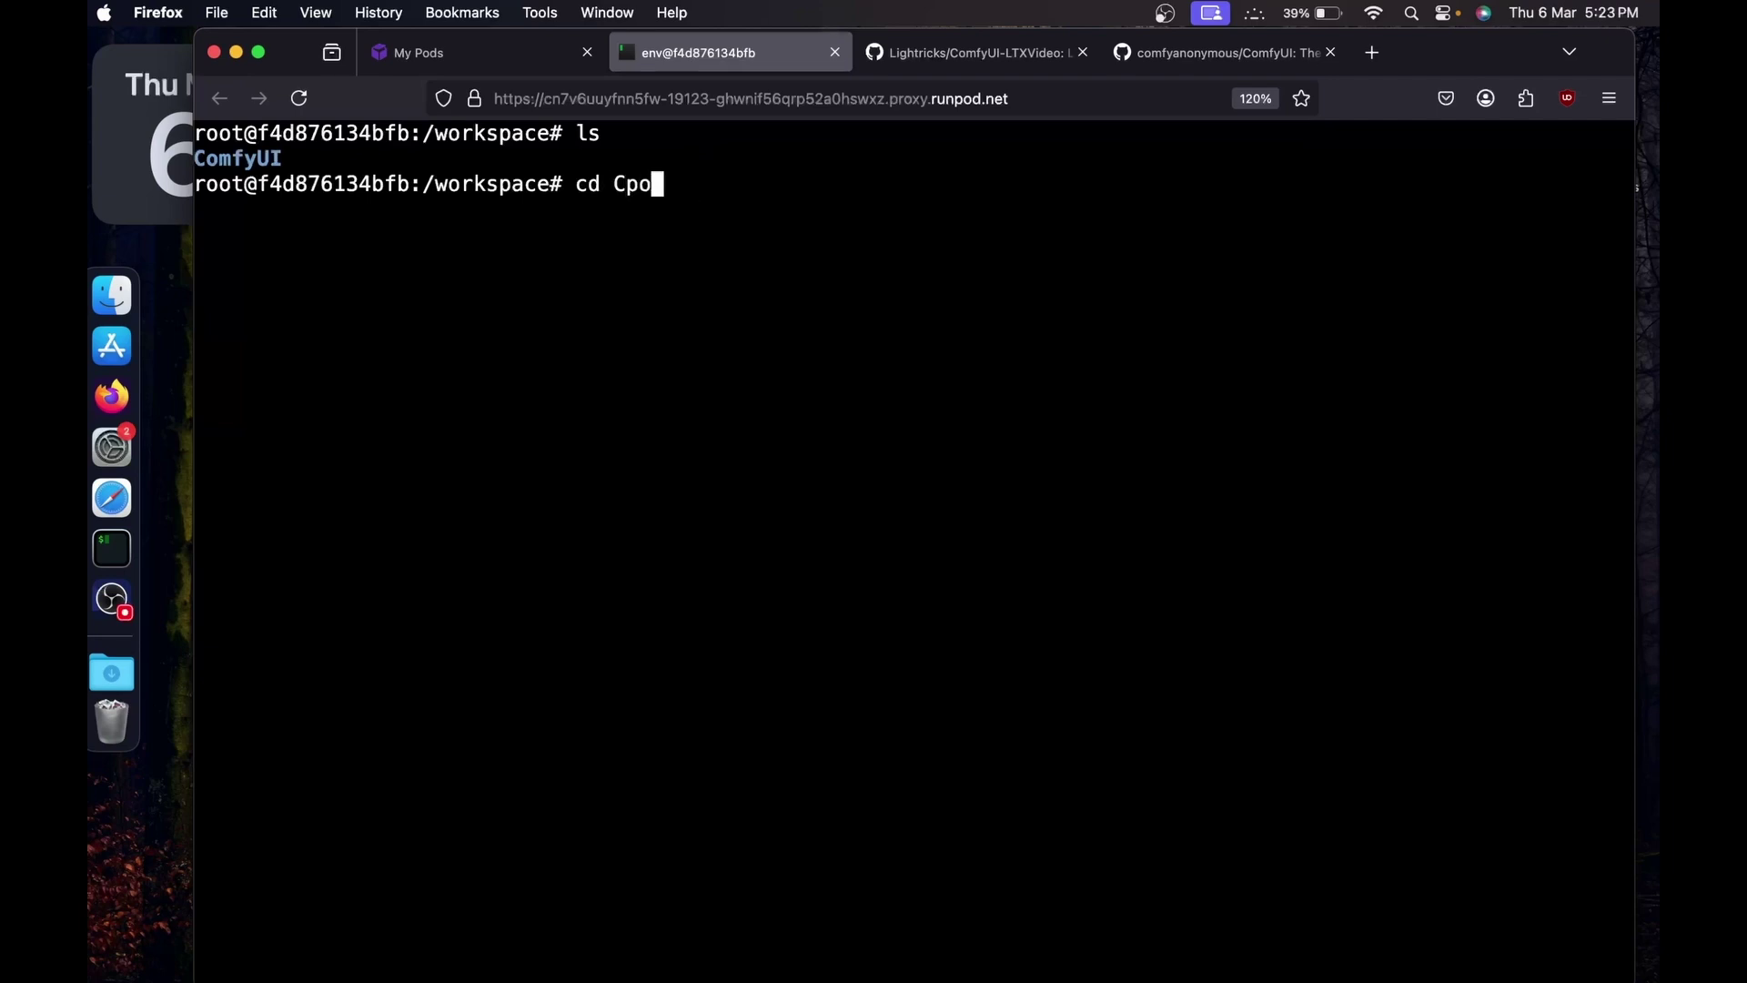
pyautogui.press('BackSpace')
pyautogui.press('BackSpace')
pyautogui.write('o')
pyautogui.press('Tab')
pyautogui.press('Return')
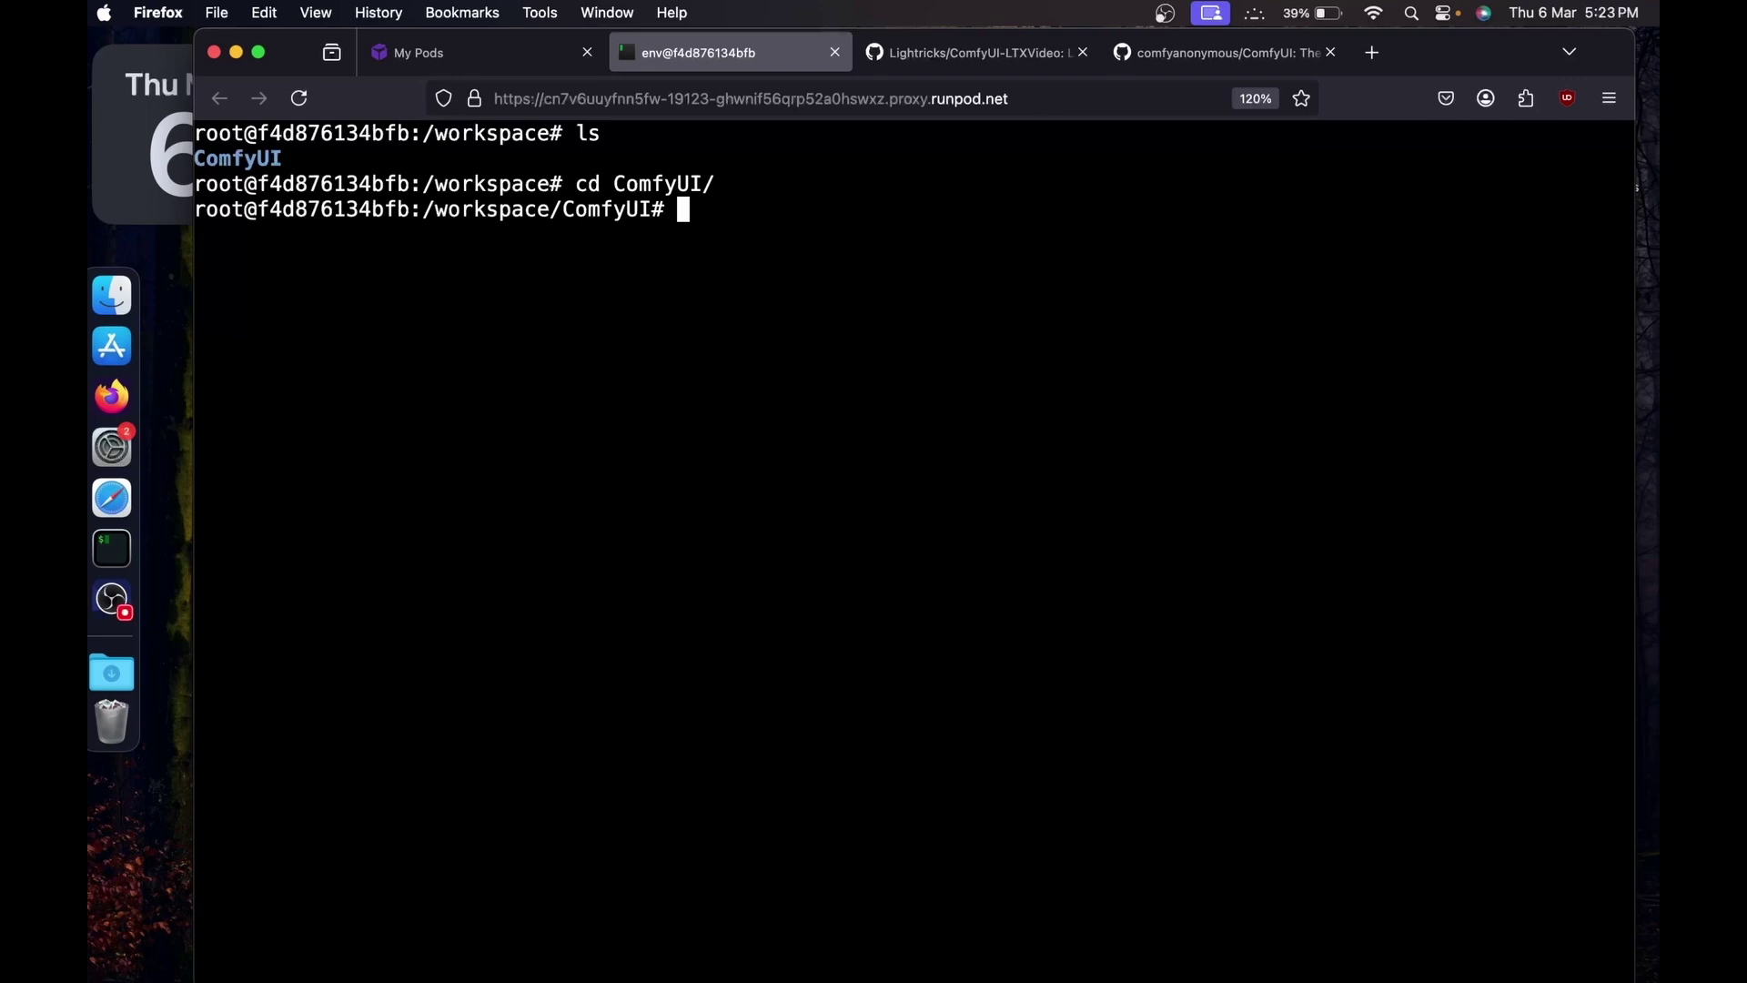
# Step: List the ComfyUI files, install the Python dependencies from requirements.txt with pip, and clear the terminal output
pyautogui.write('ls')
pyautogui.press('Return')
pyautogui.write('pi')
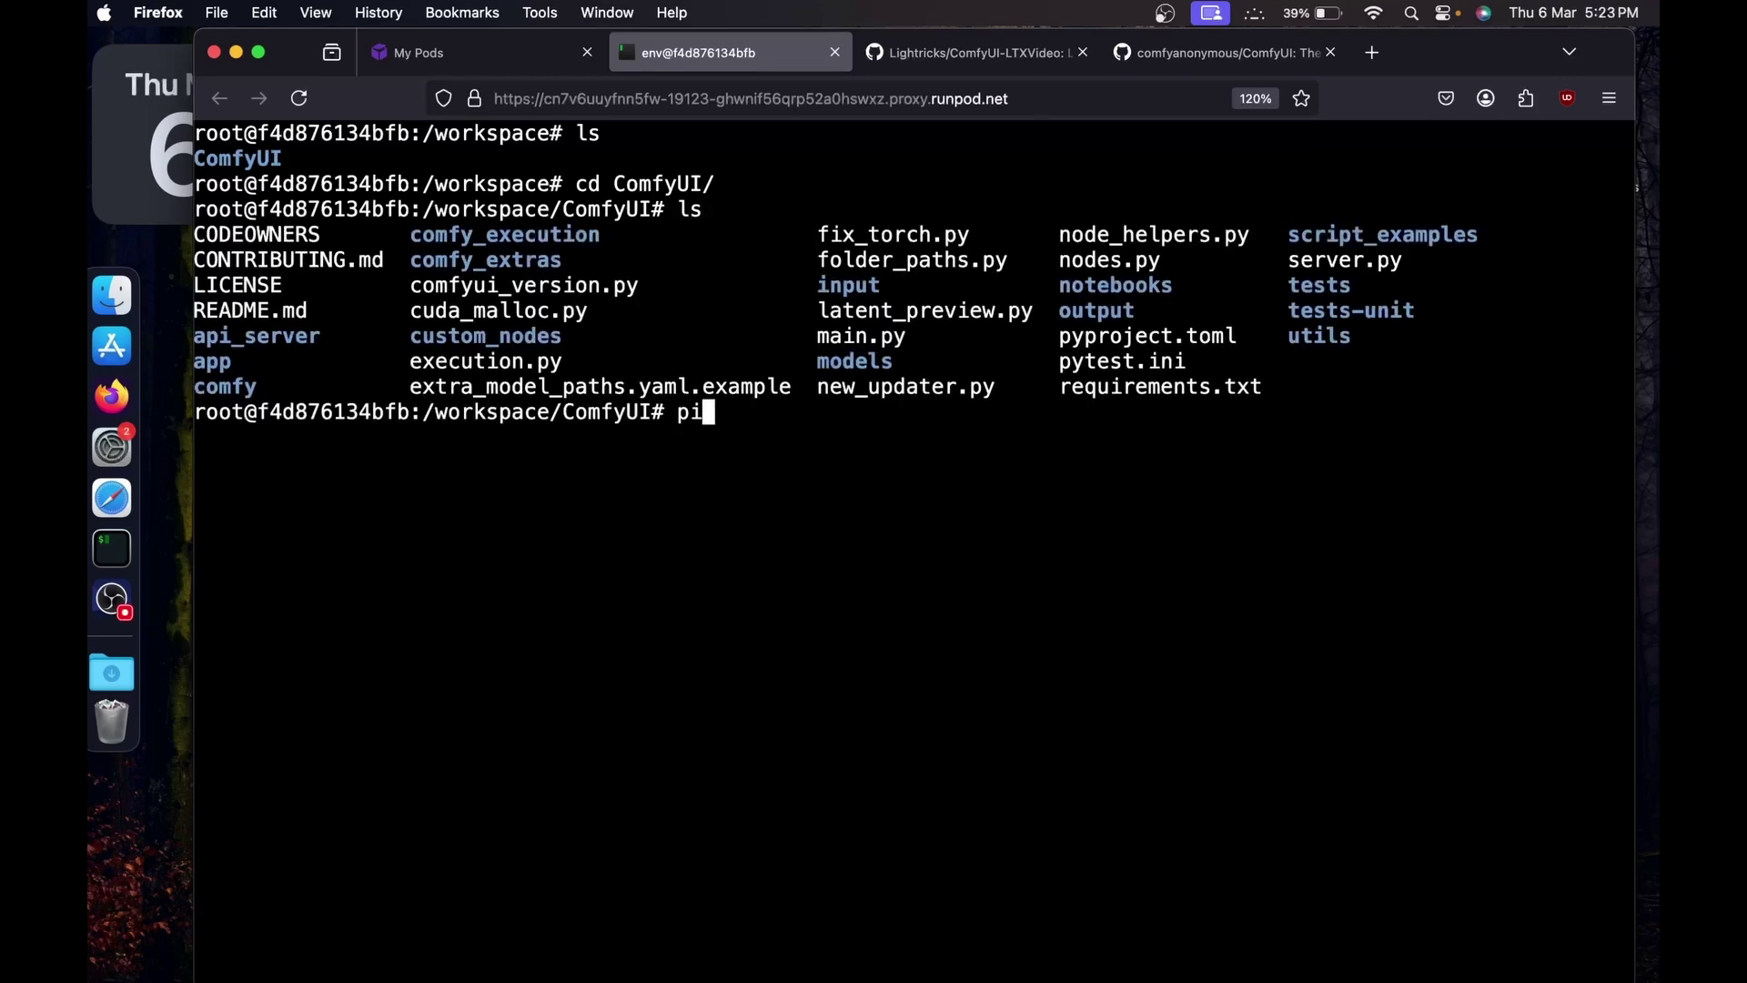
pyautogui.write('p install -r req')
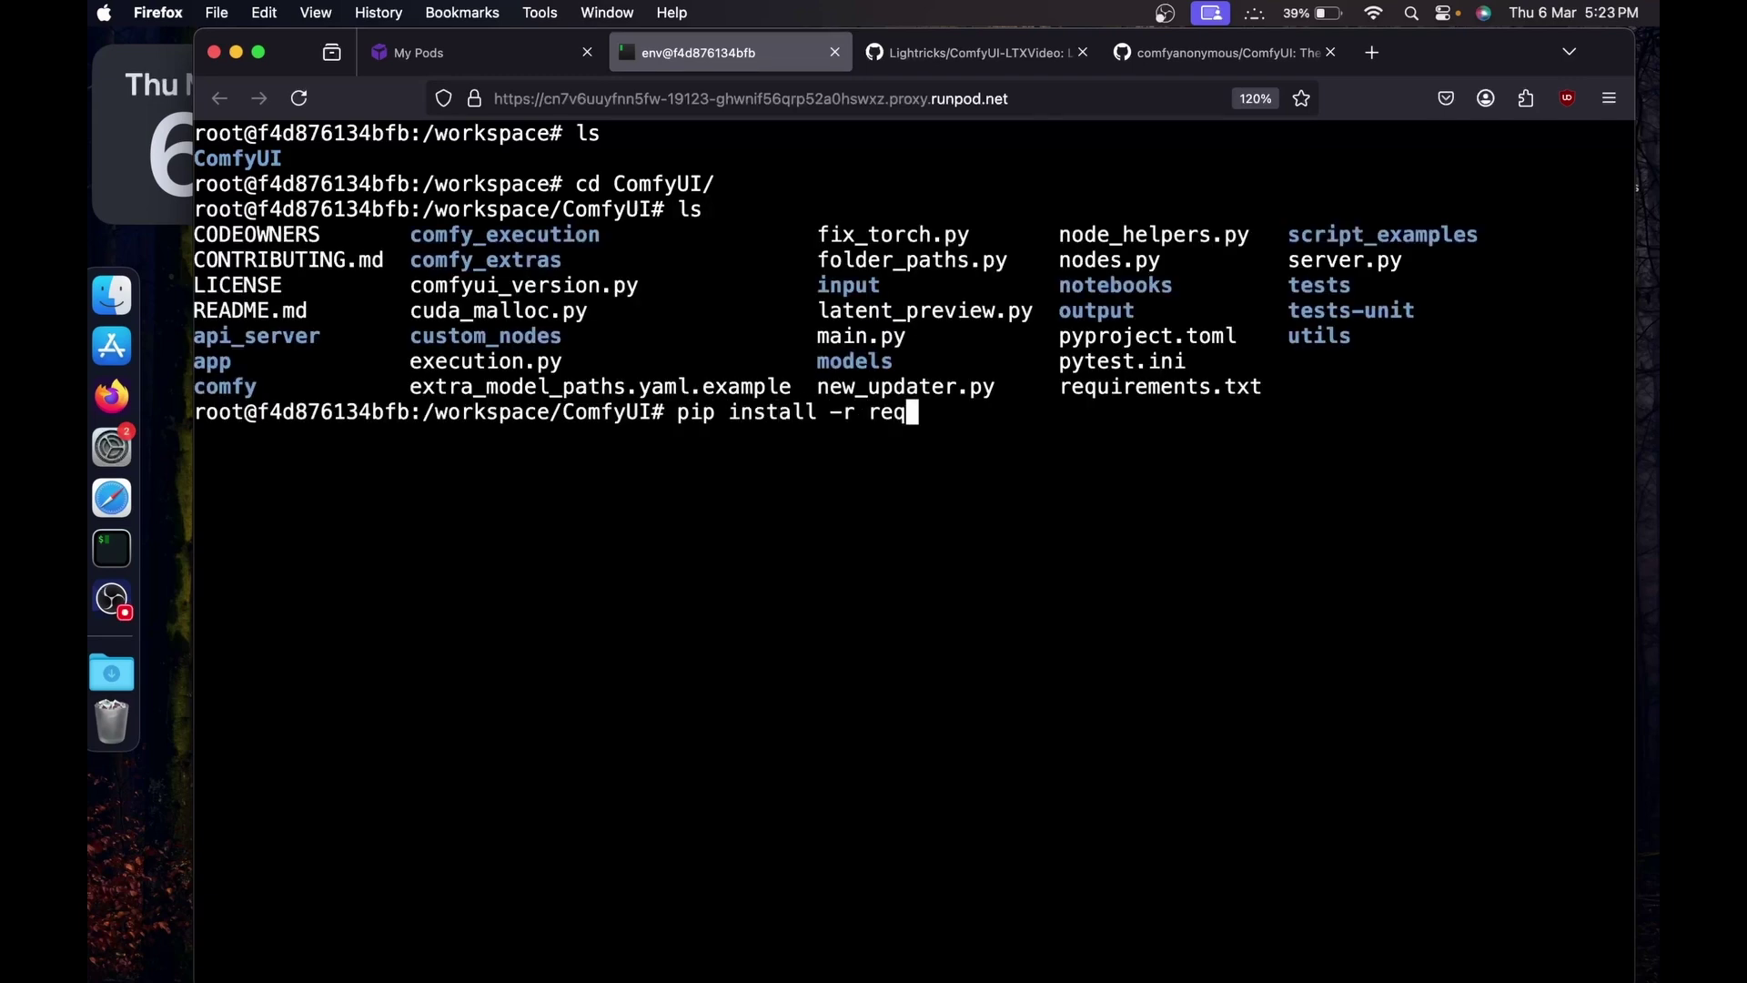
pyautogui.press('Tab')
pyautogui.press('Return')
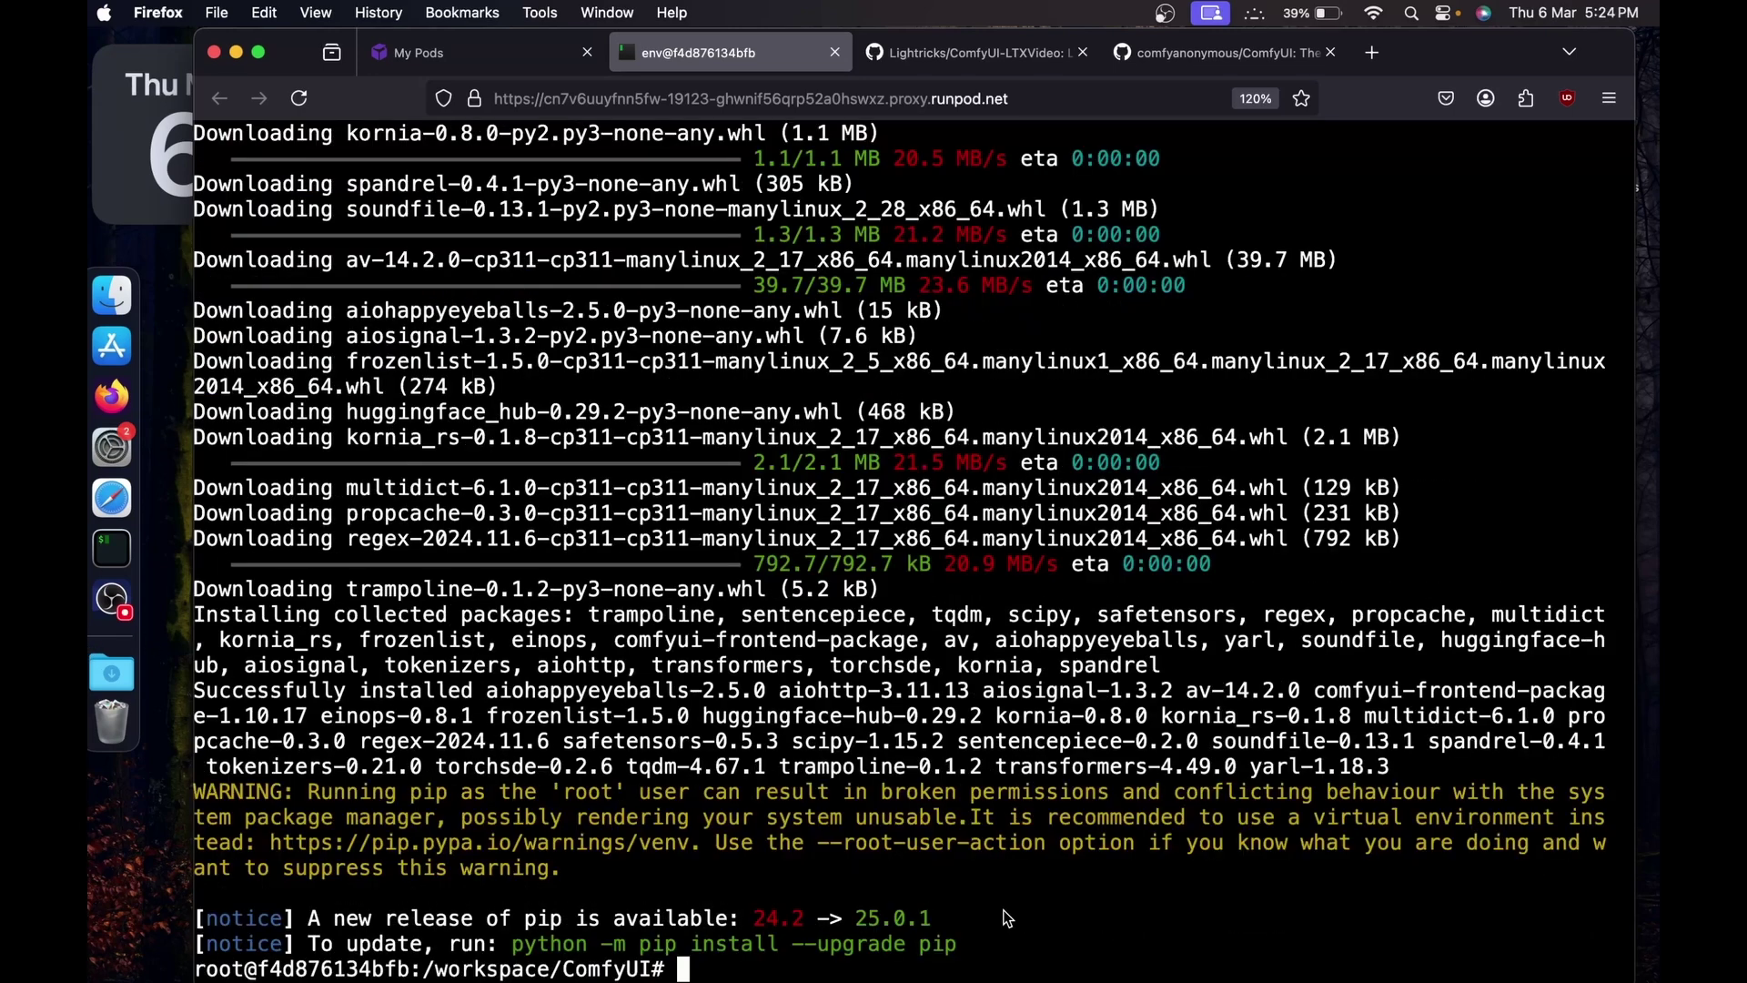
pyautogui.write('clear')
pyautogui.press('Return')
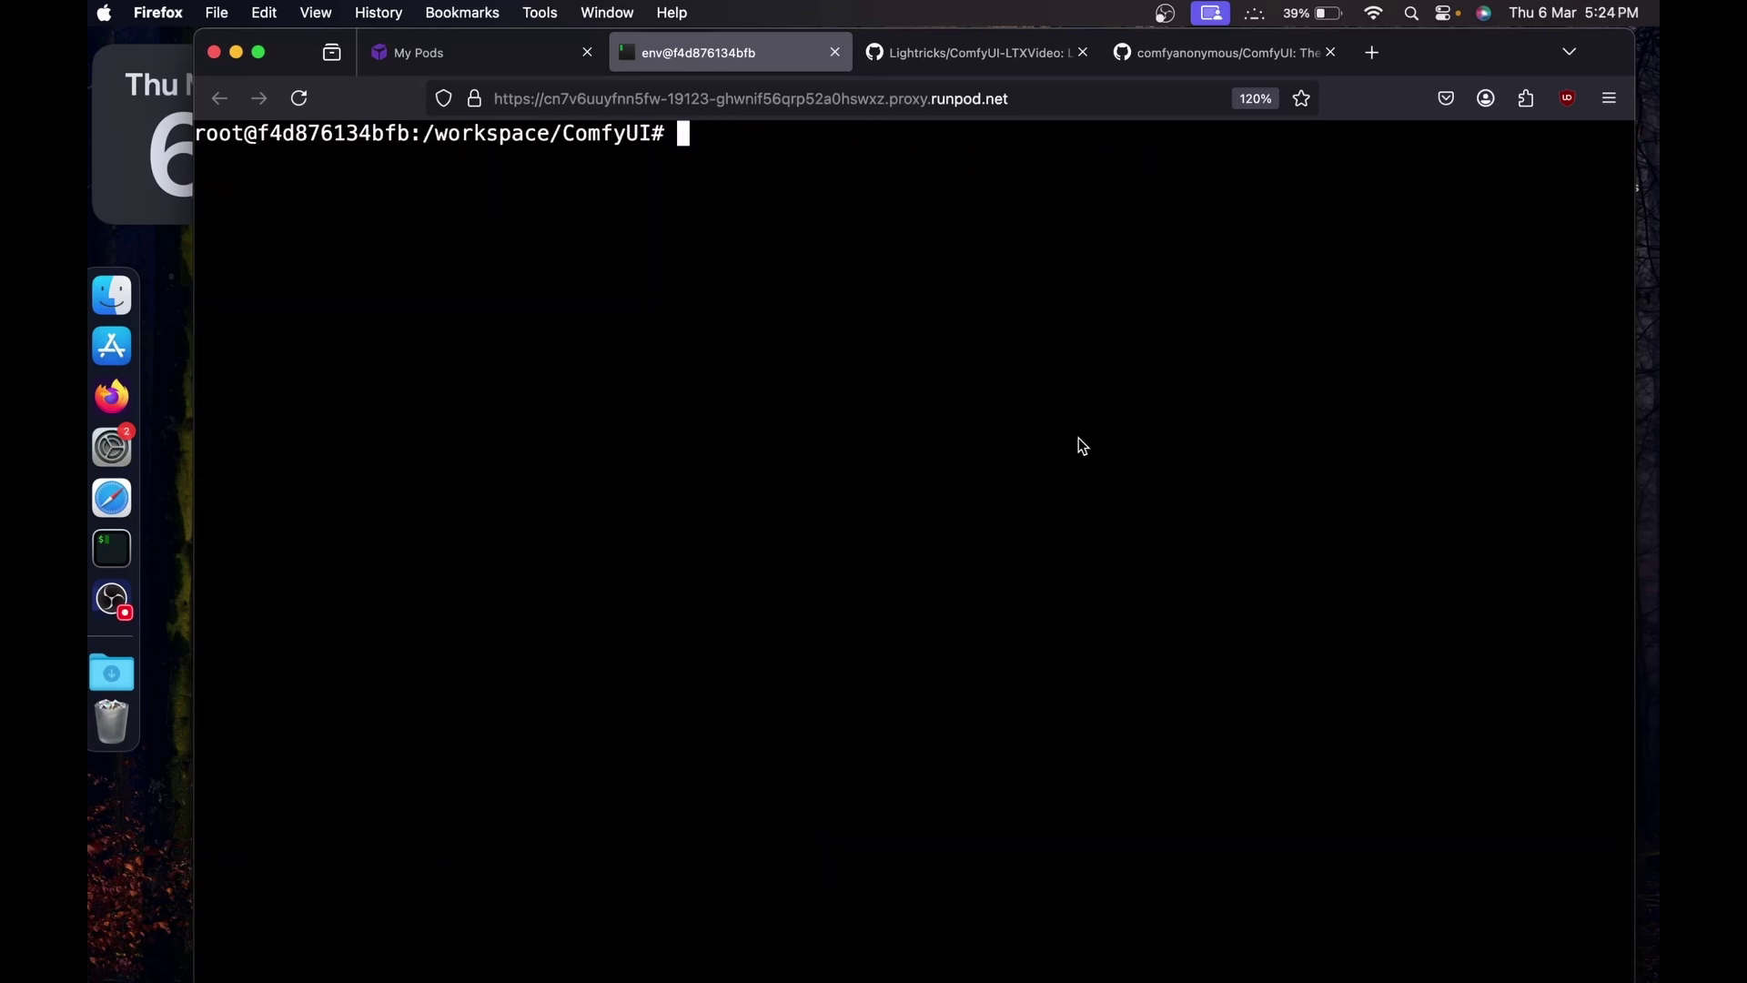
# Step: Copy the HTTPS clone URL of the ltdrdata/ComfyUI-Manager repository
pyautogui.click(1163, 71)
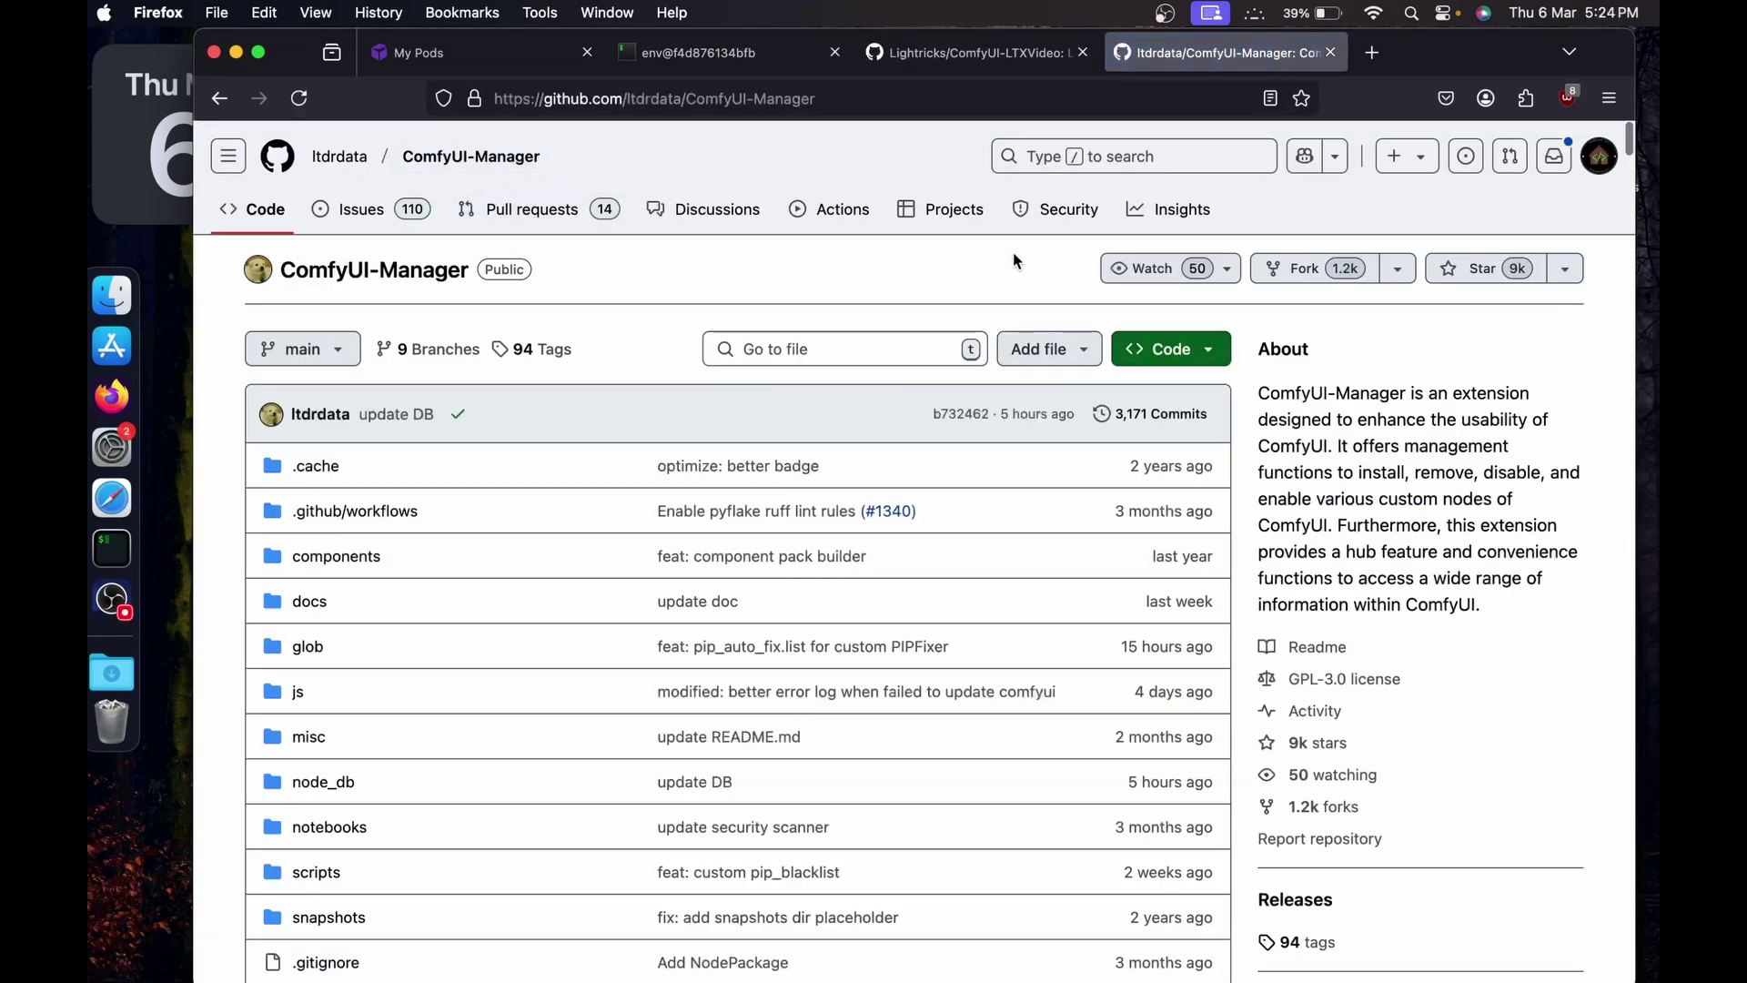
pyautogui.click(1131, 359)
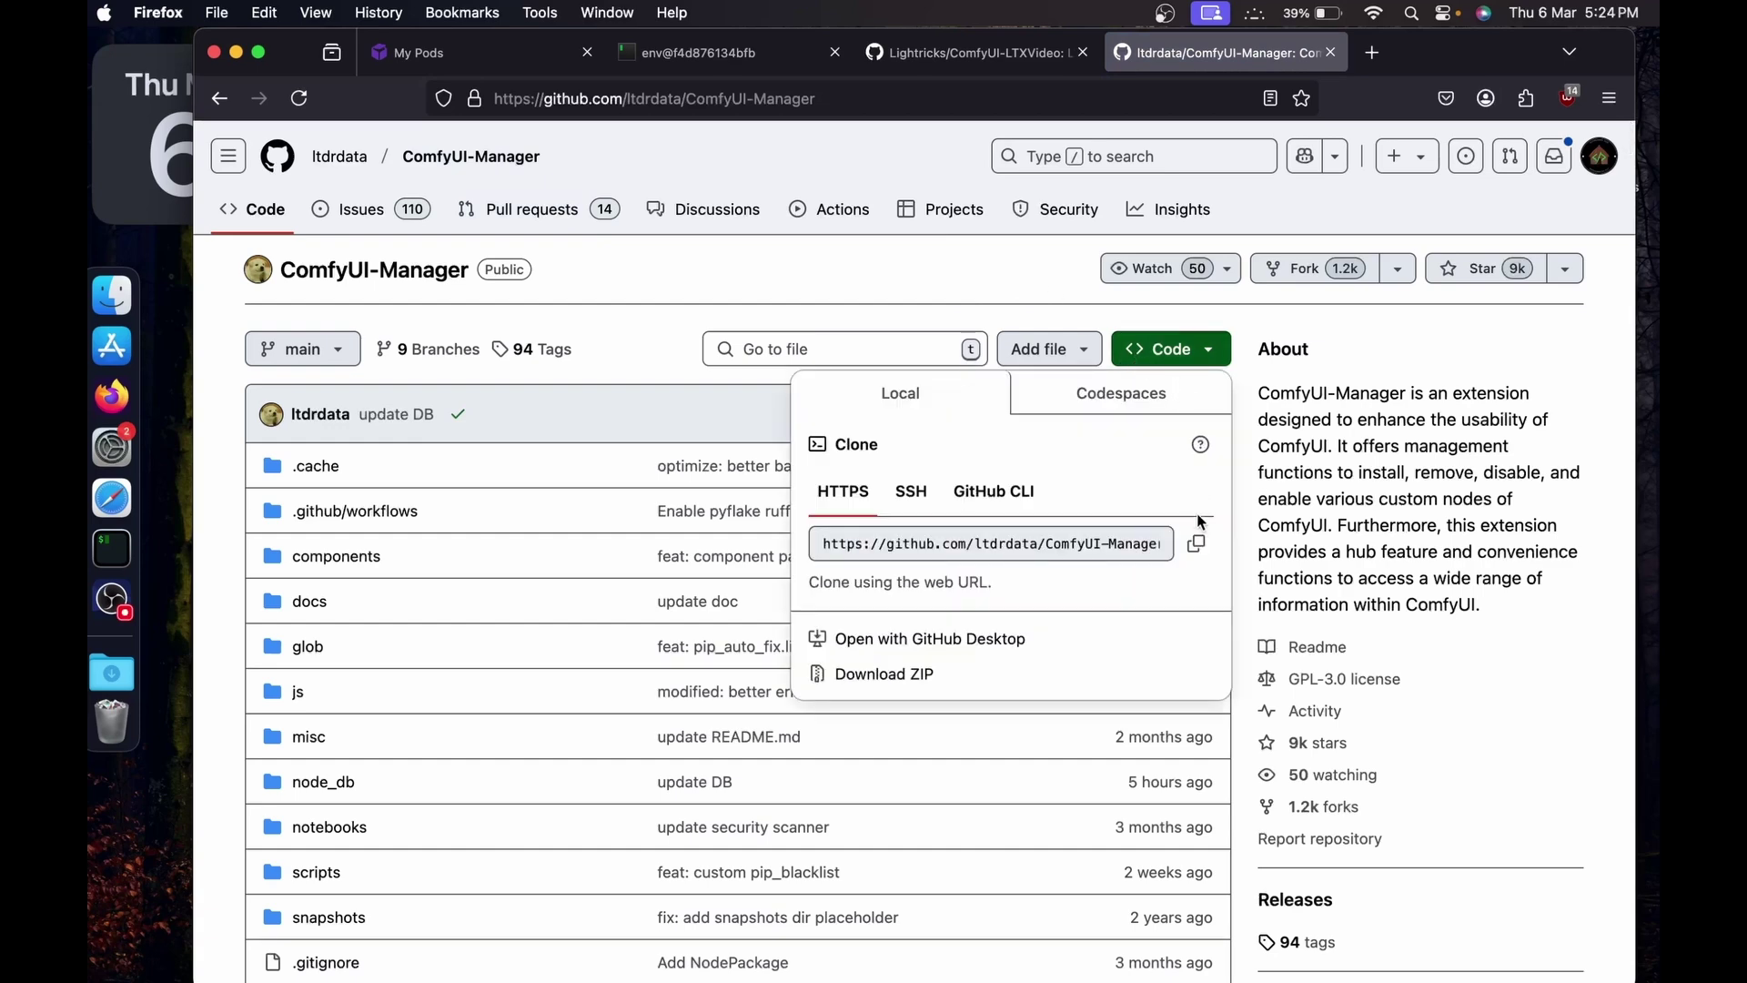
pyautogui.click(1195, 544)
# Step: Back in the web terminal, change into ComfyUI's custom_nodes directory
pyautogui.click(737, 53)
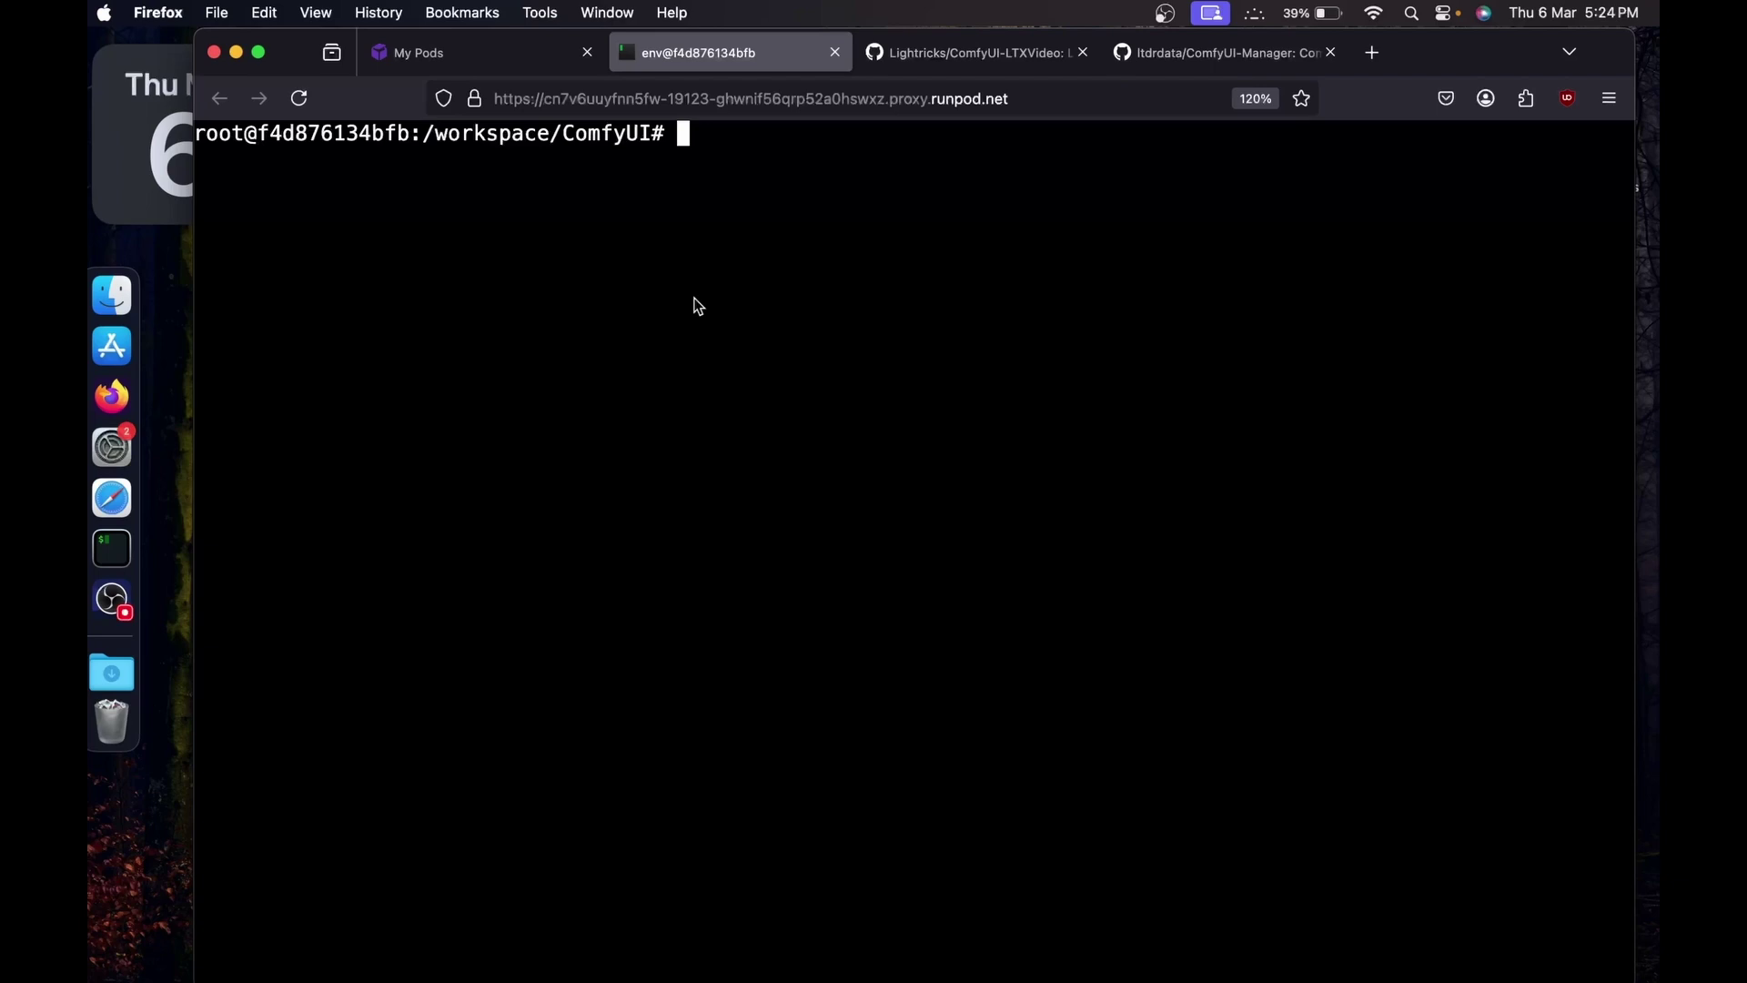
pyautogui.write('cd custo')
pyautogui.press('Tab')
pyautogui.press('Return')
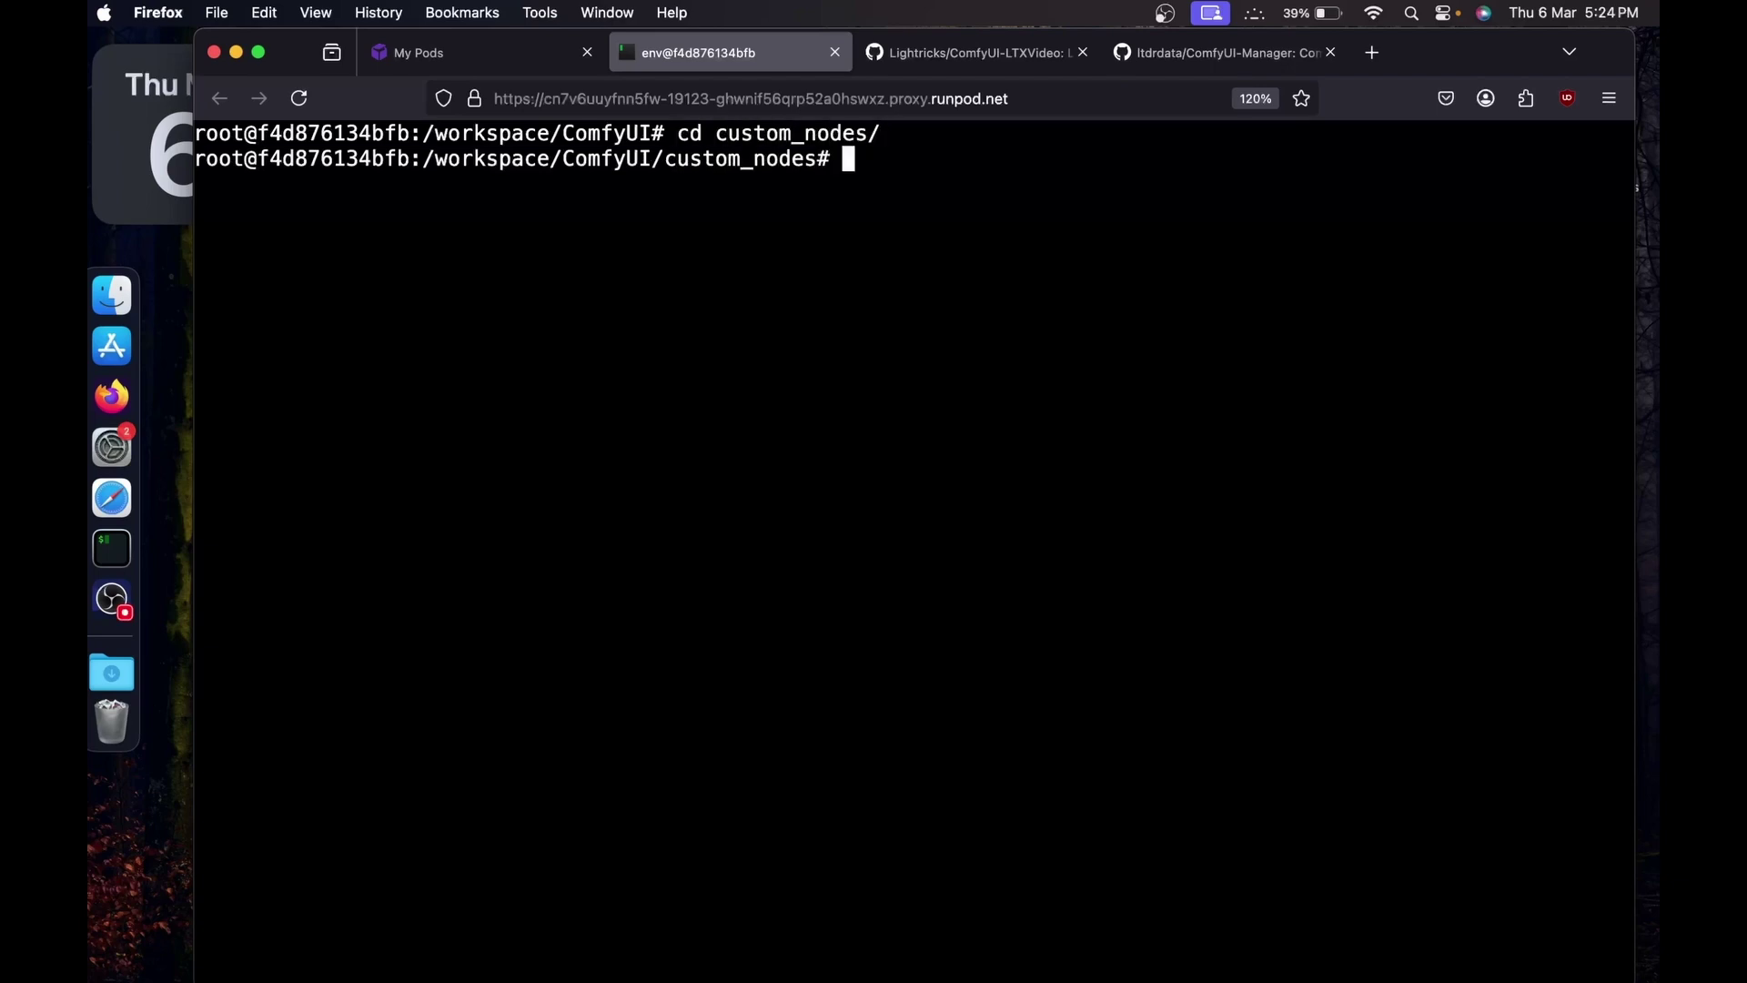
pyautogui.write('git c;pone')
pyautogui.press('BackSpace')
pyautogui.press('BackSpace')
pyautogui.press('BackSpace')
pyautogui.press('BackSpace')
pyautogui.press('BackSpace')
pyautogui.write('lone')
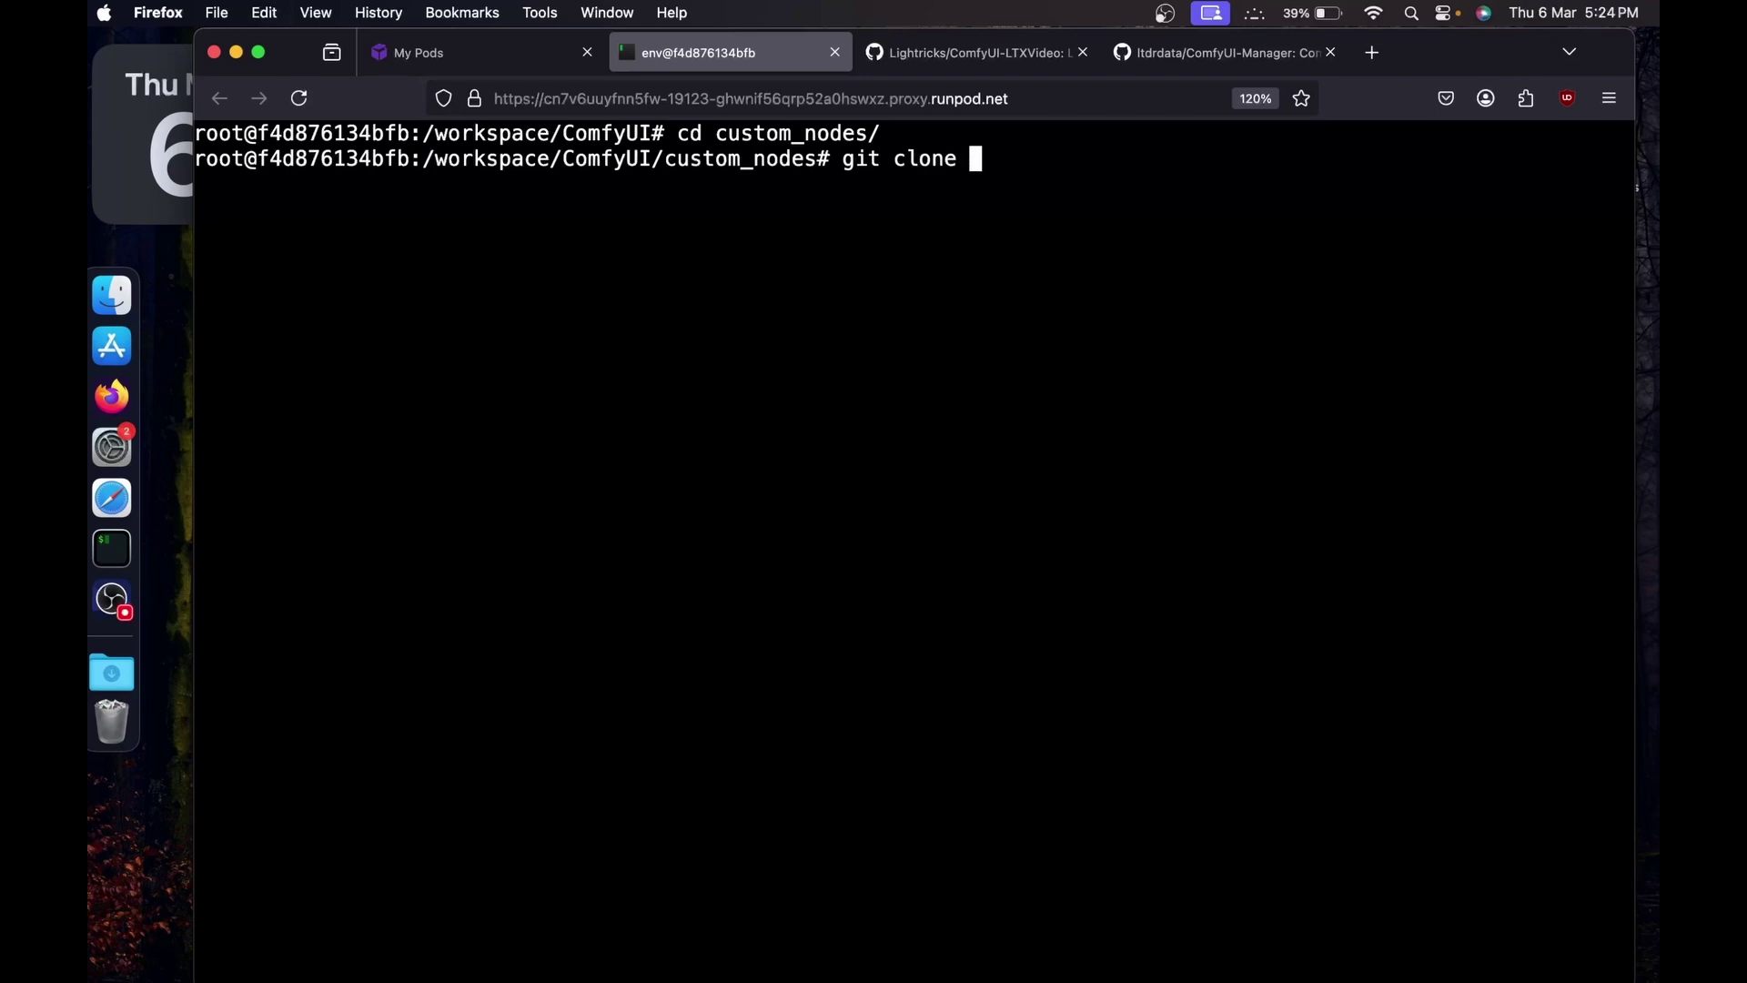
pyautogui.press('super+v')
pyautogui.press('Return')
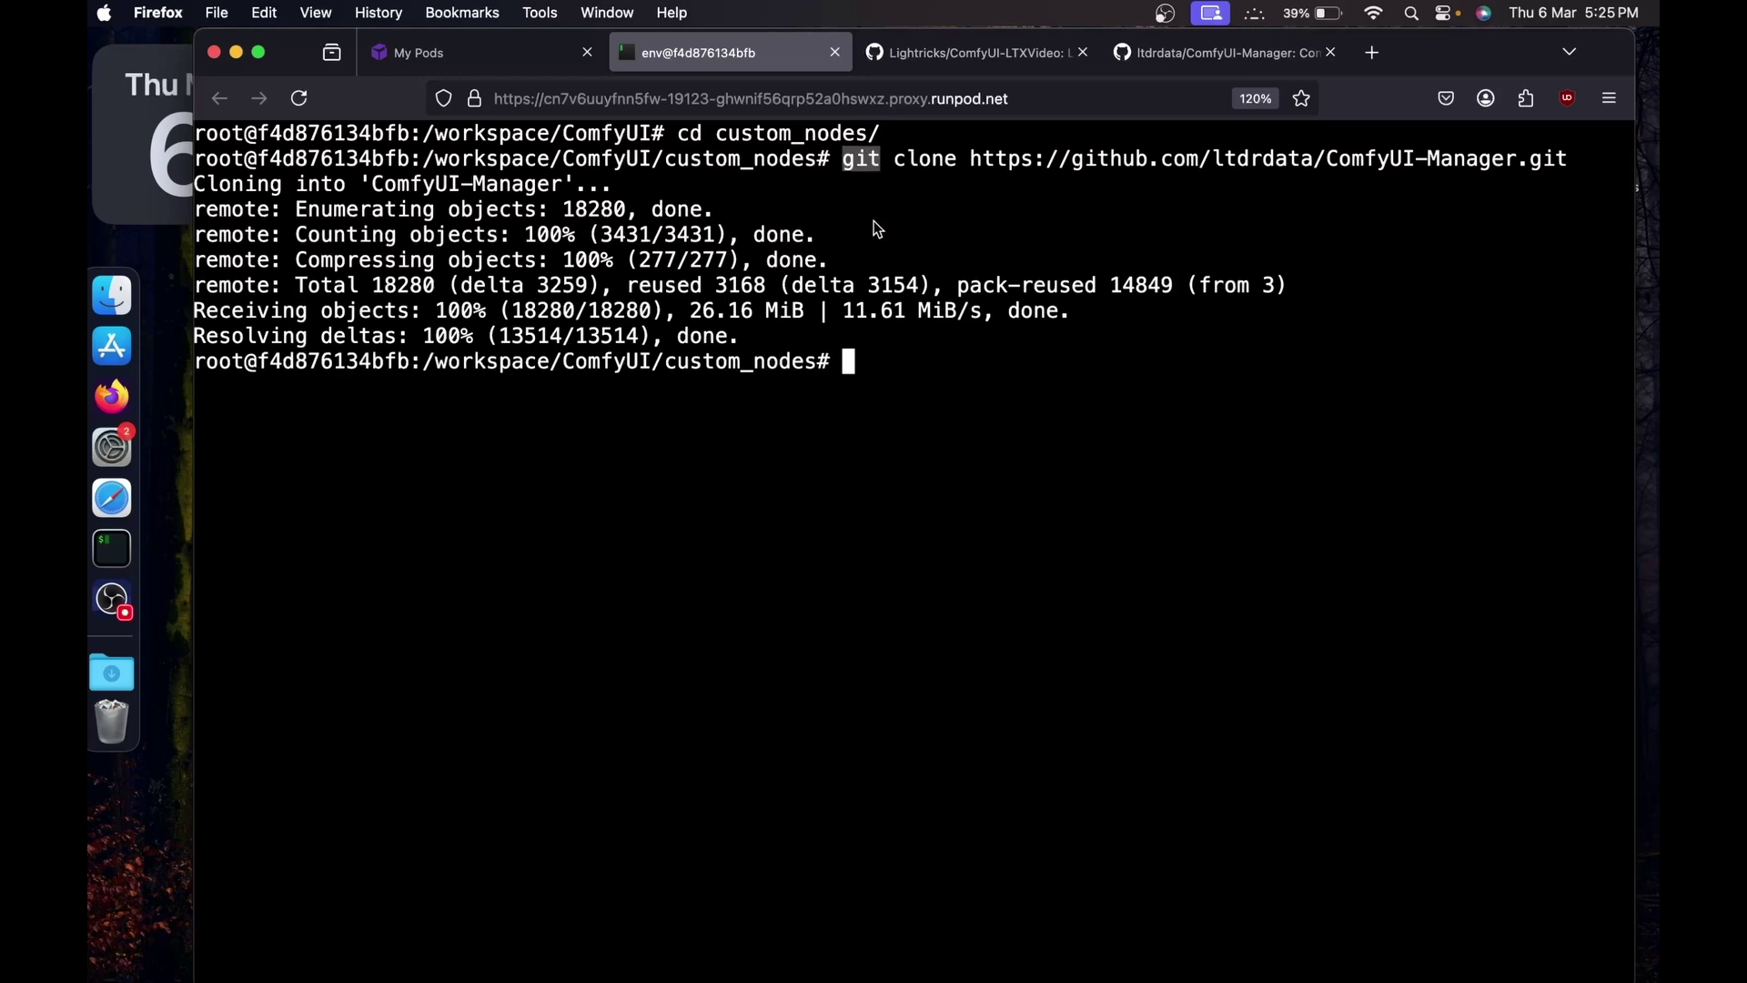
pyautogui.click(920, 385)
pyautogui.write('clear')
pyautogui.press('Return')
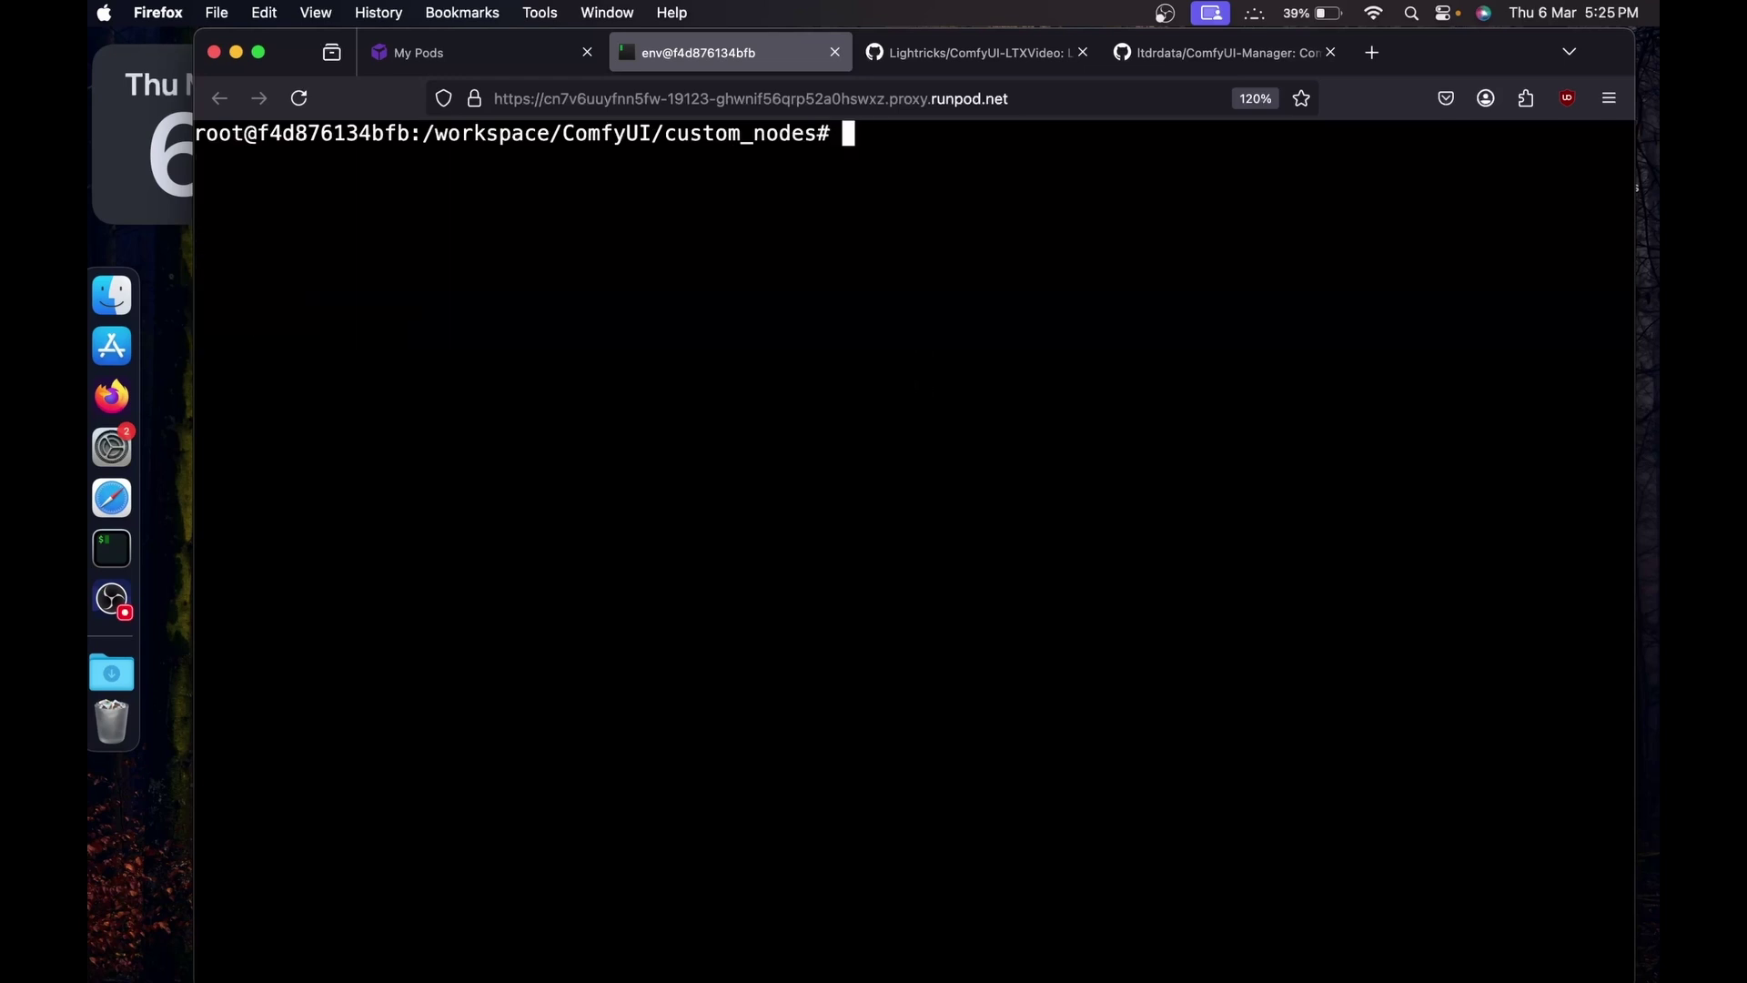
# Step: Return to the parent ComfyUI directory and clear the terminal
pyautogui.write('cd ..')
pyautogui.press('Return')
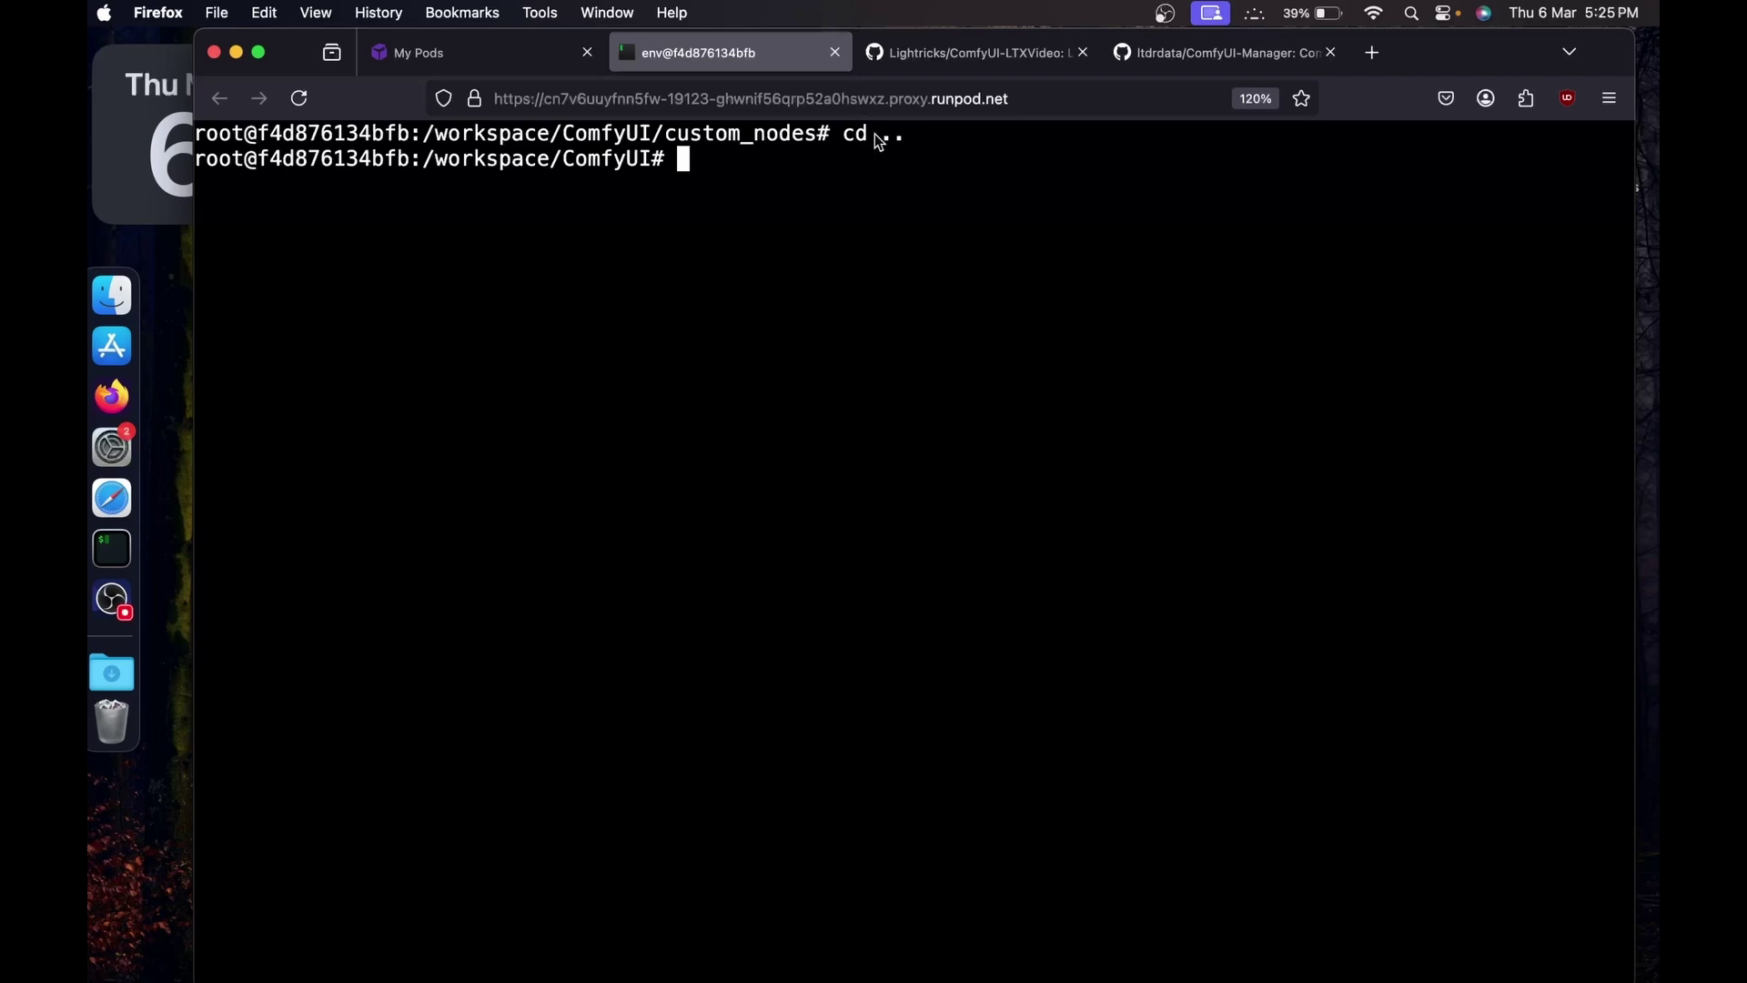
pyautogui.click(578, 160)
pyautogui.click(712, 248)
pyautogui.hotkey('ctrl', 'l')
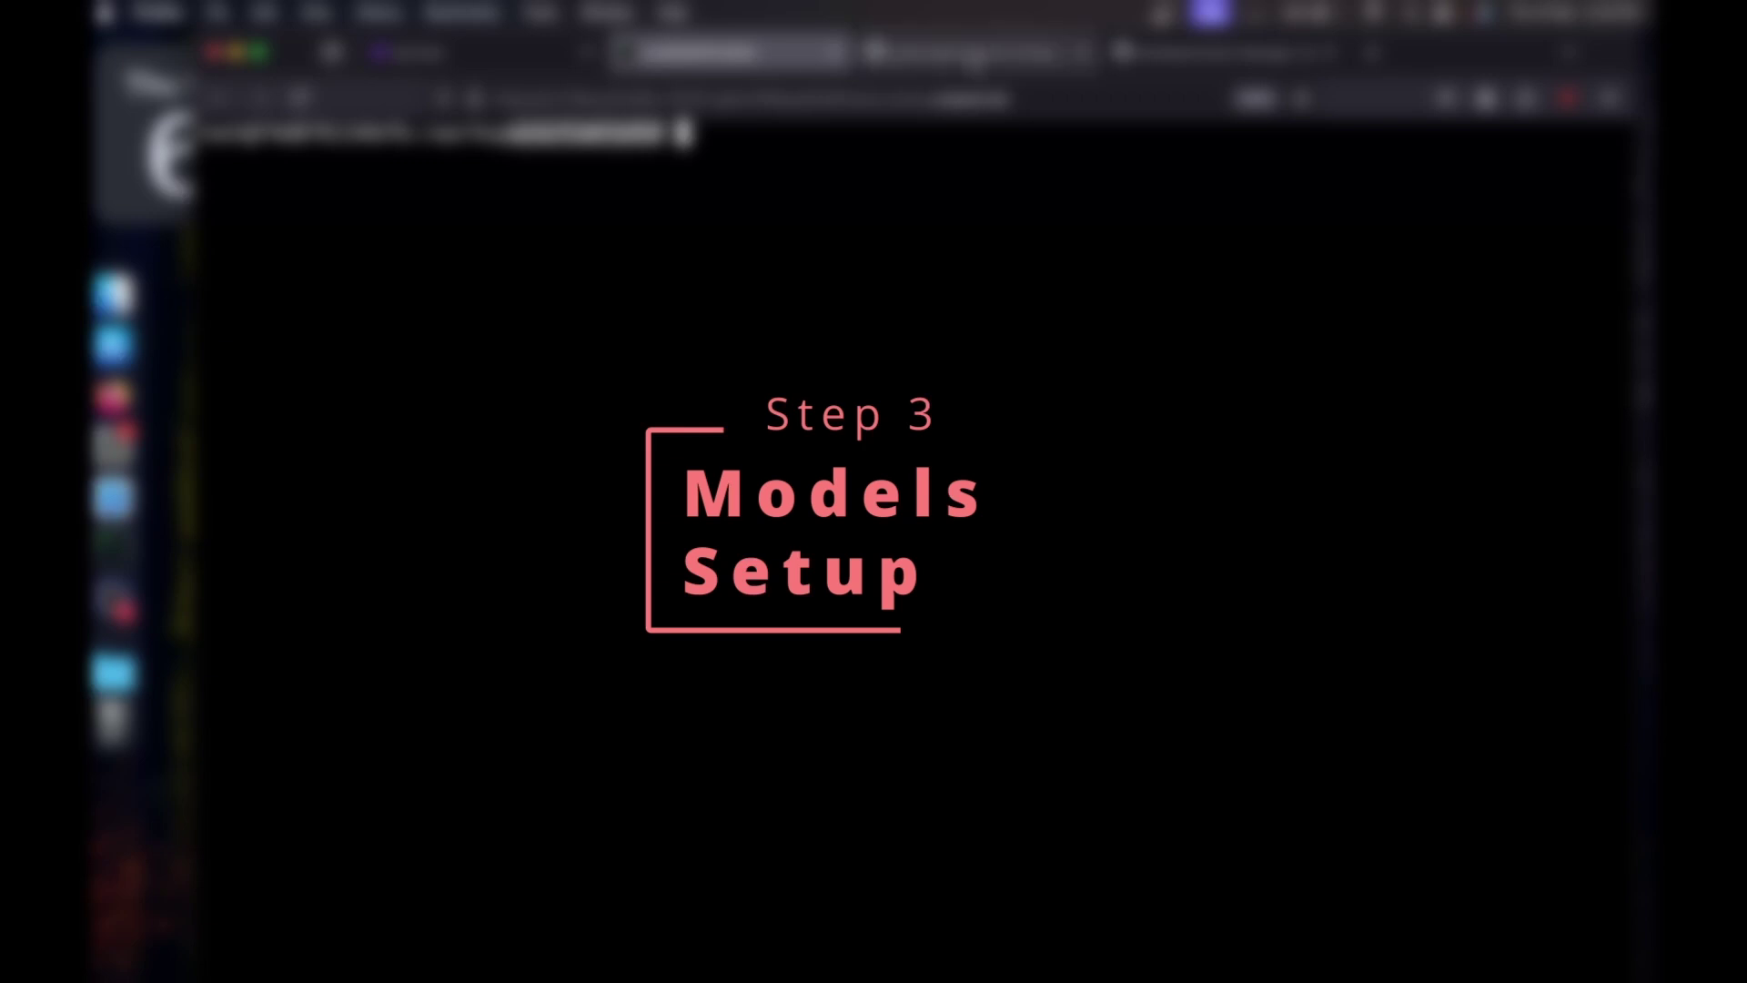
# Step: Examine the Models section of the ComfyUI-LTXVideo README for the required checkpoint and text encoder
pyautogui.click(953, 62)
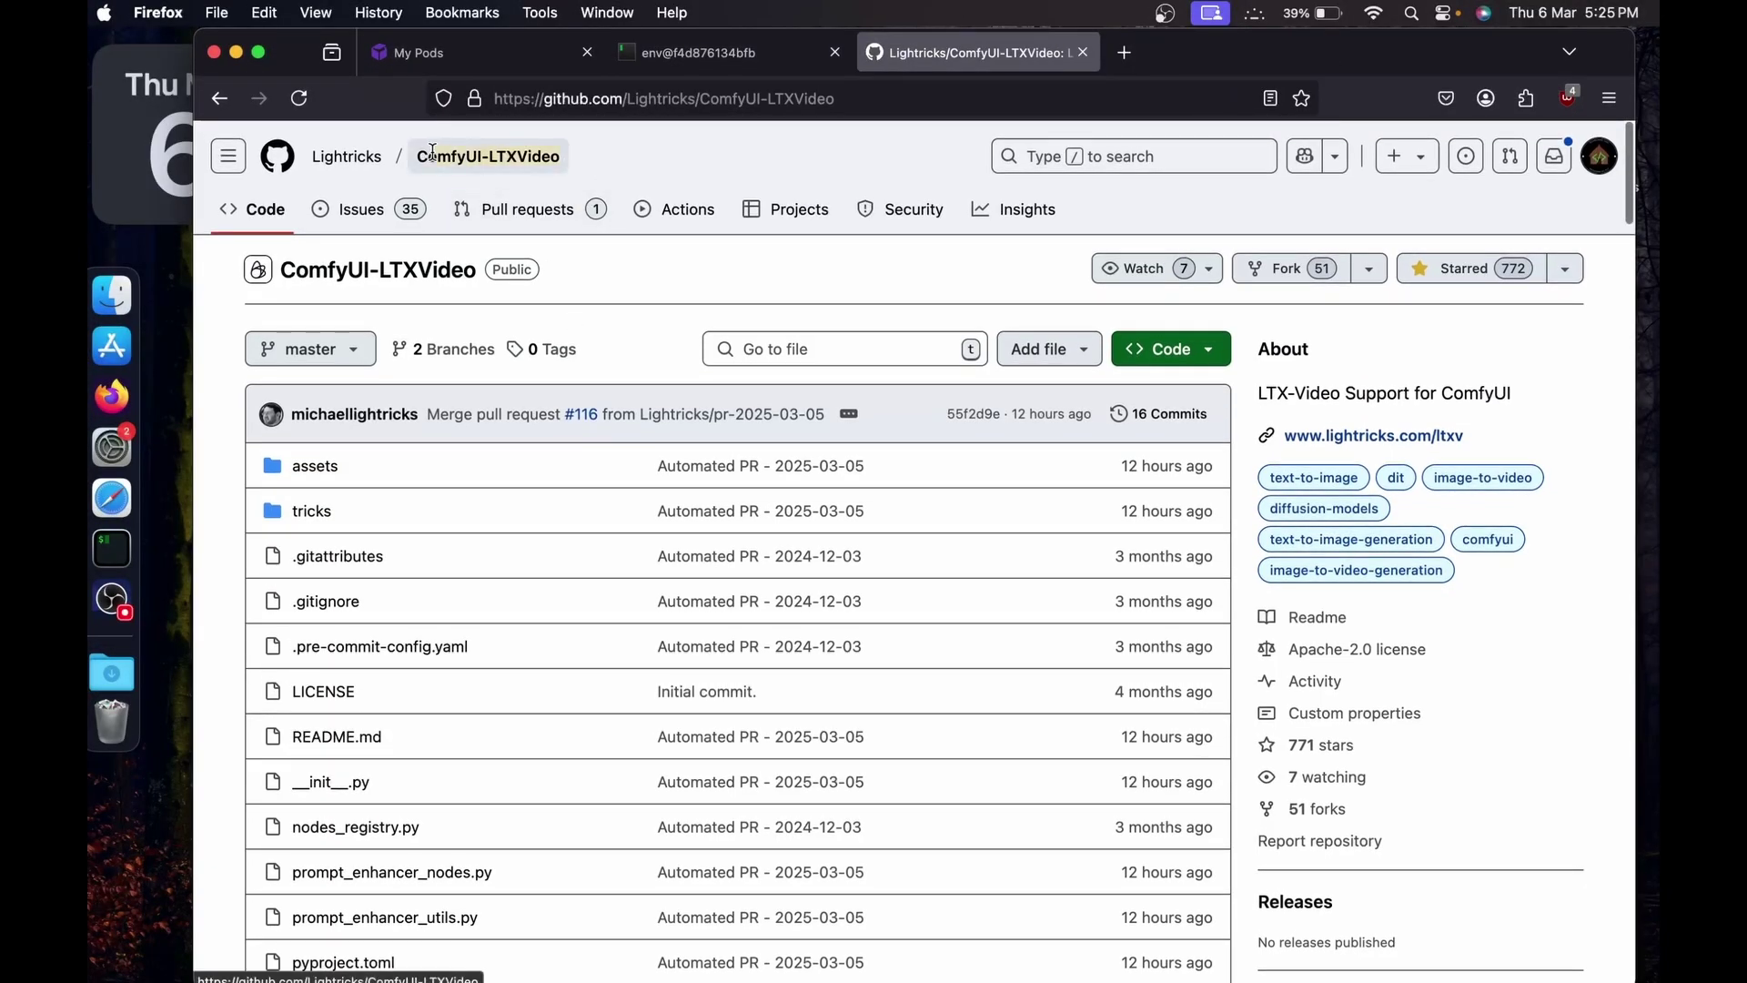
pyautogui.scroll(-15, 644, 300)
pyautogui.scroll(-10, 644, 305)
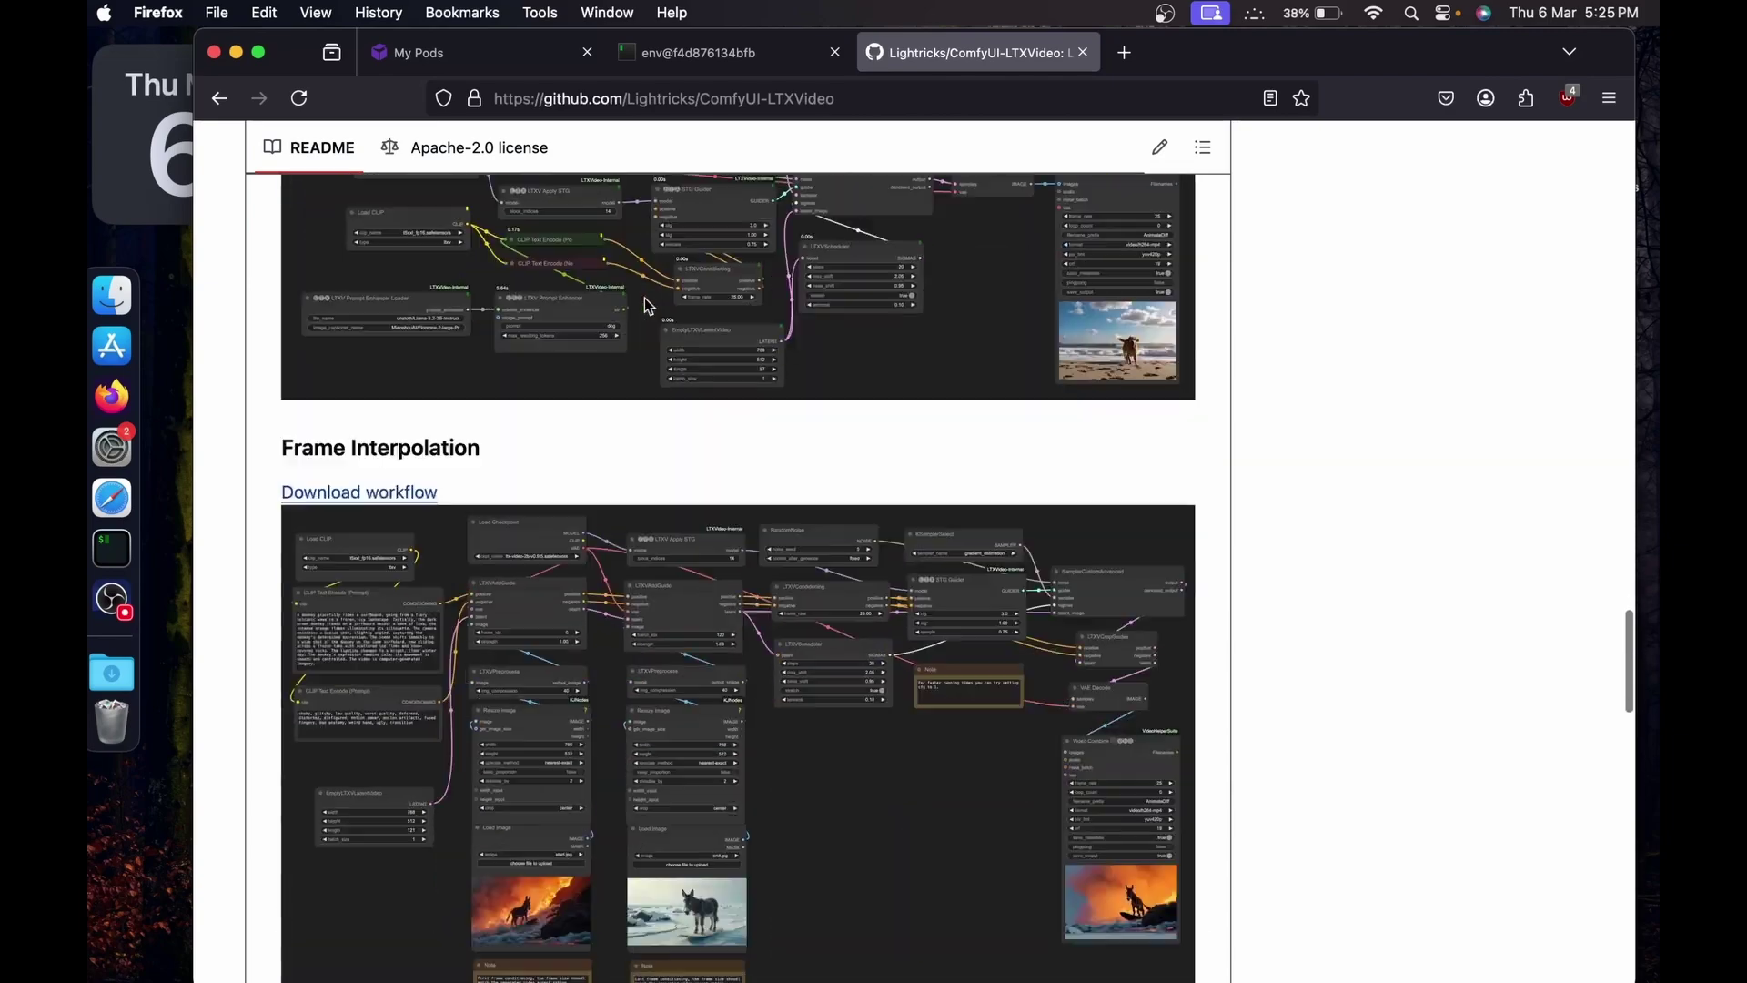
pyautogui.scroll(20, 645, 305)
pyautogui.scroll(2, 644, 305)
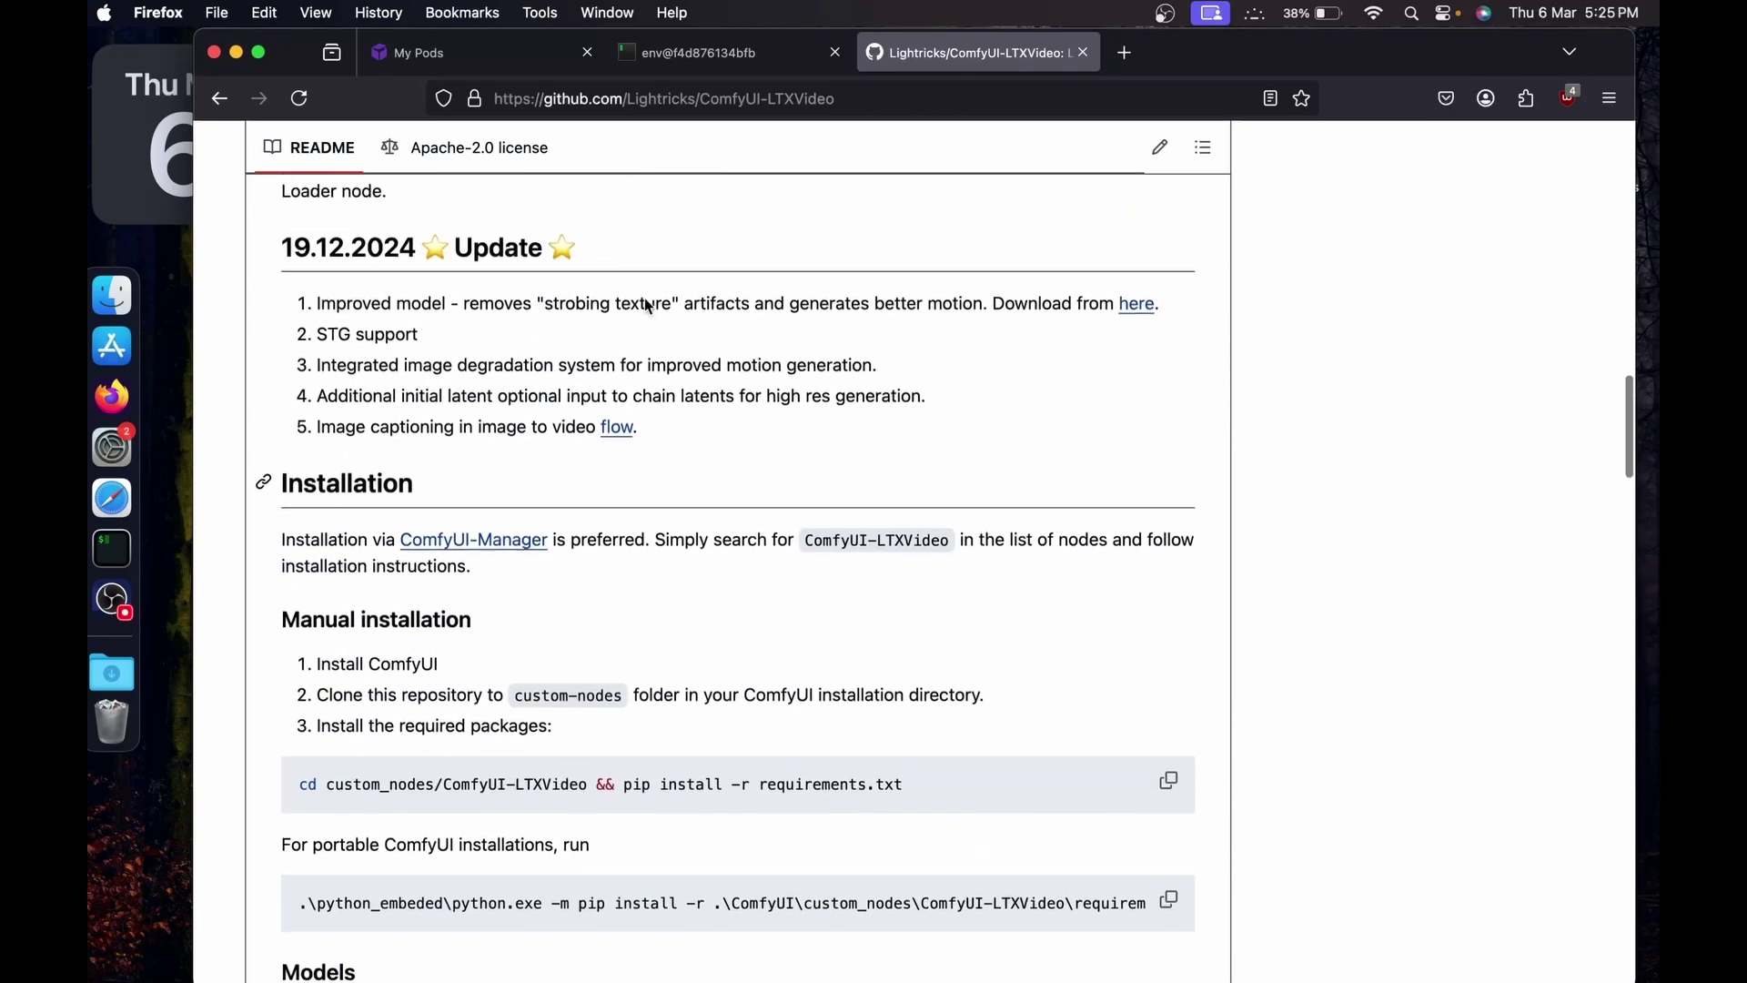
pyautogui.scroll(-6, 645, 305)
pyautogui.scroll(-1, 644, 305)
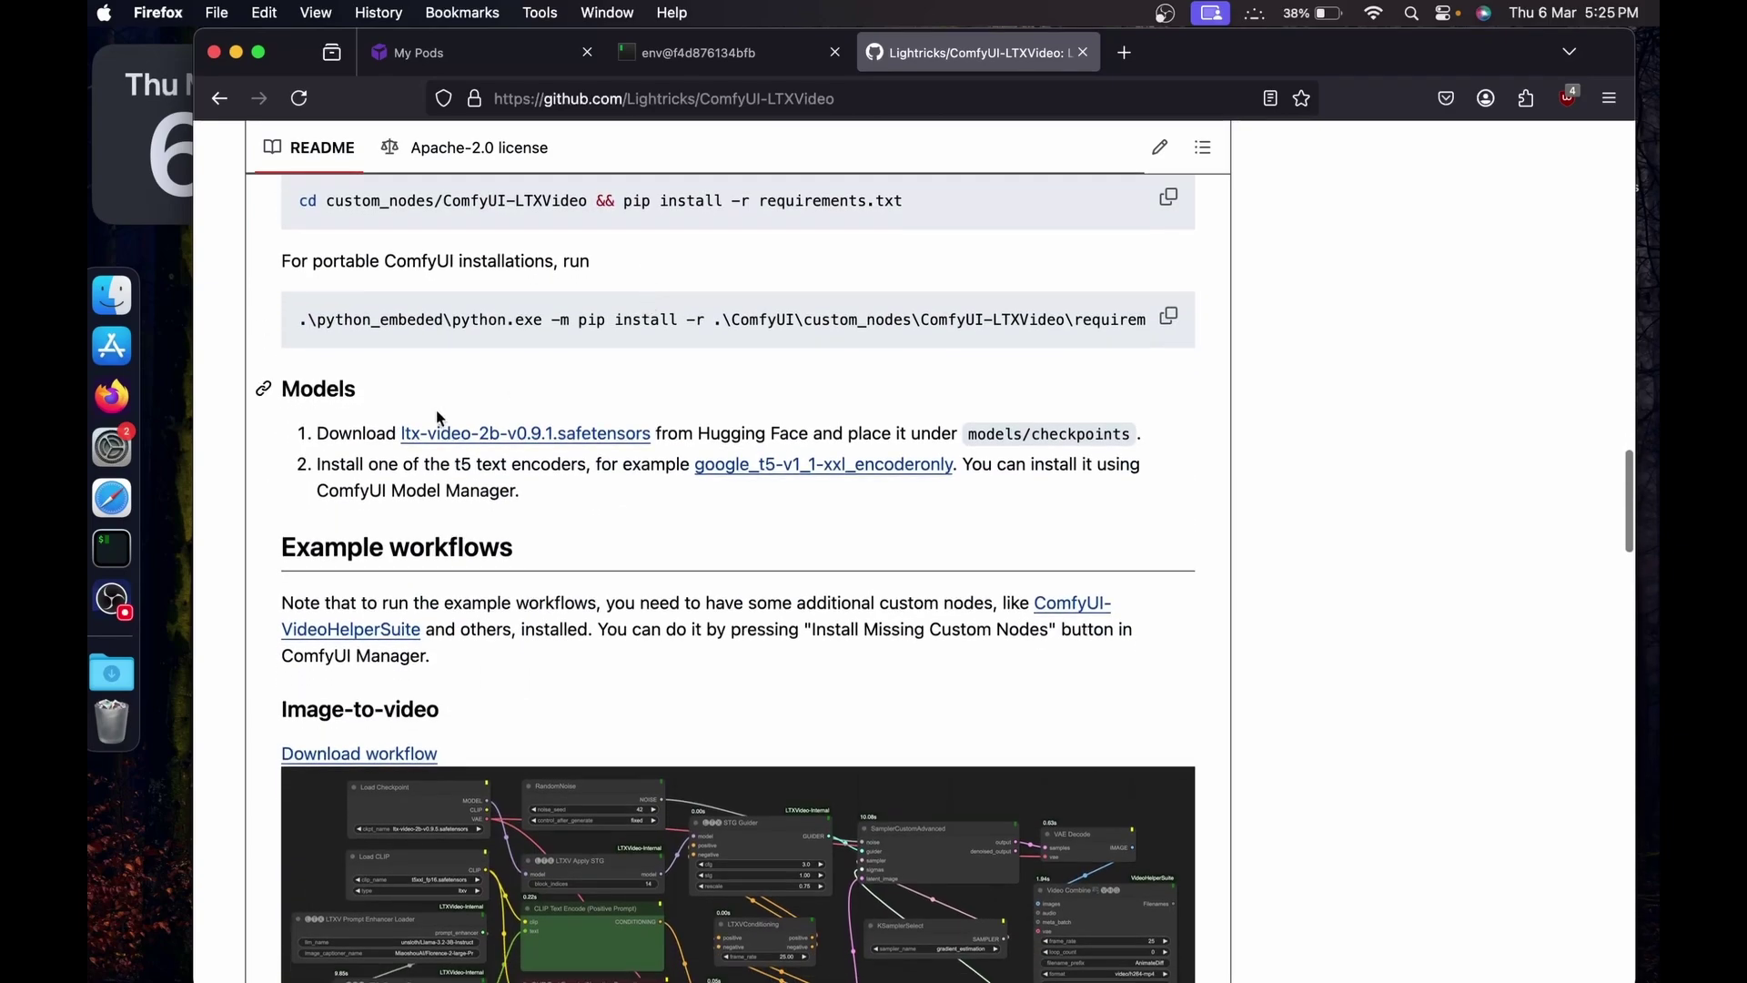
pyautogui.moveTo(350, 438); pyautogui.dragTo(755, 428)
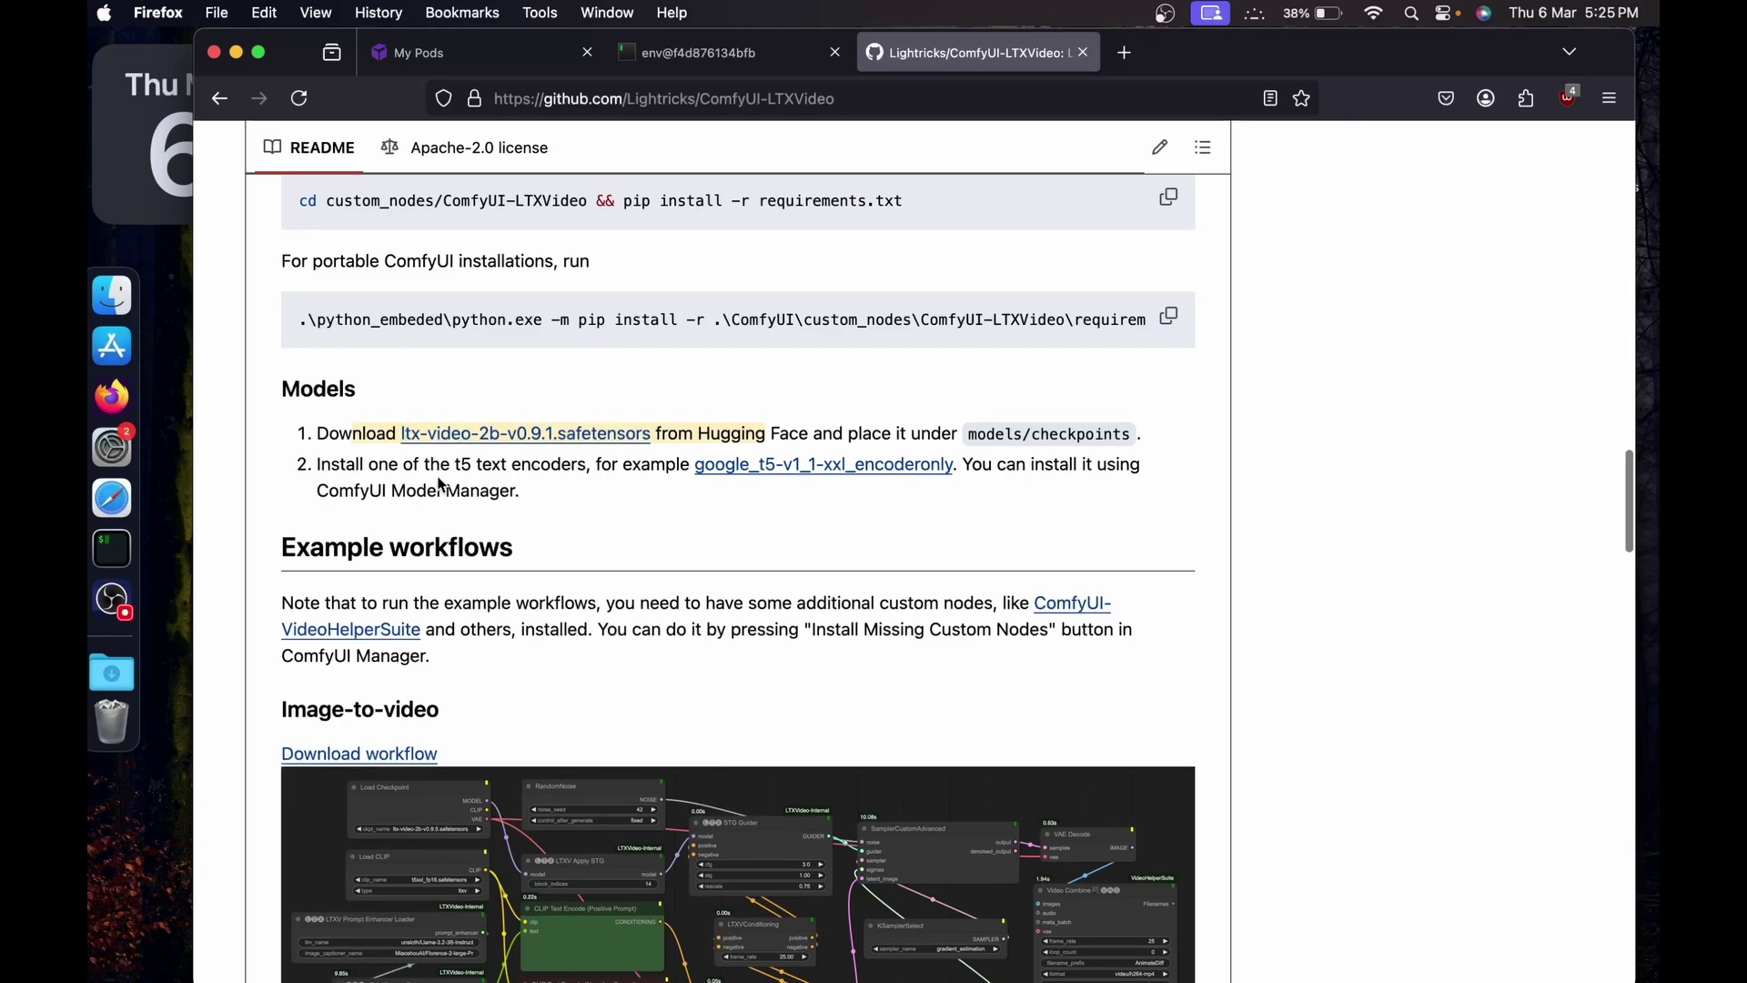
pyautogui.scroll(-3, 446, 478)
pyautogui.moveTo(390, 386); pyautogui.dragTo(542, 386)
pyautogui.click(772, 425)
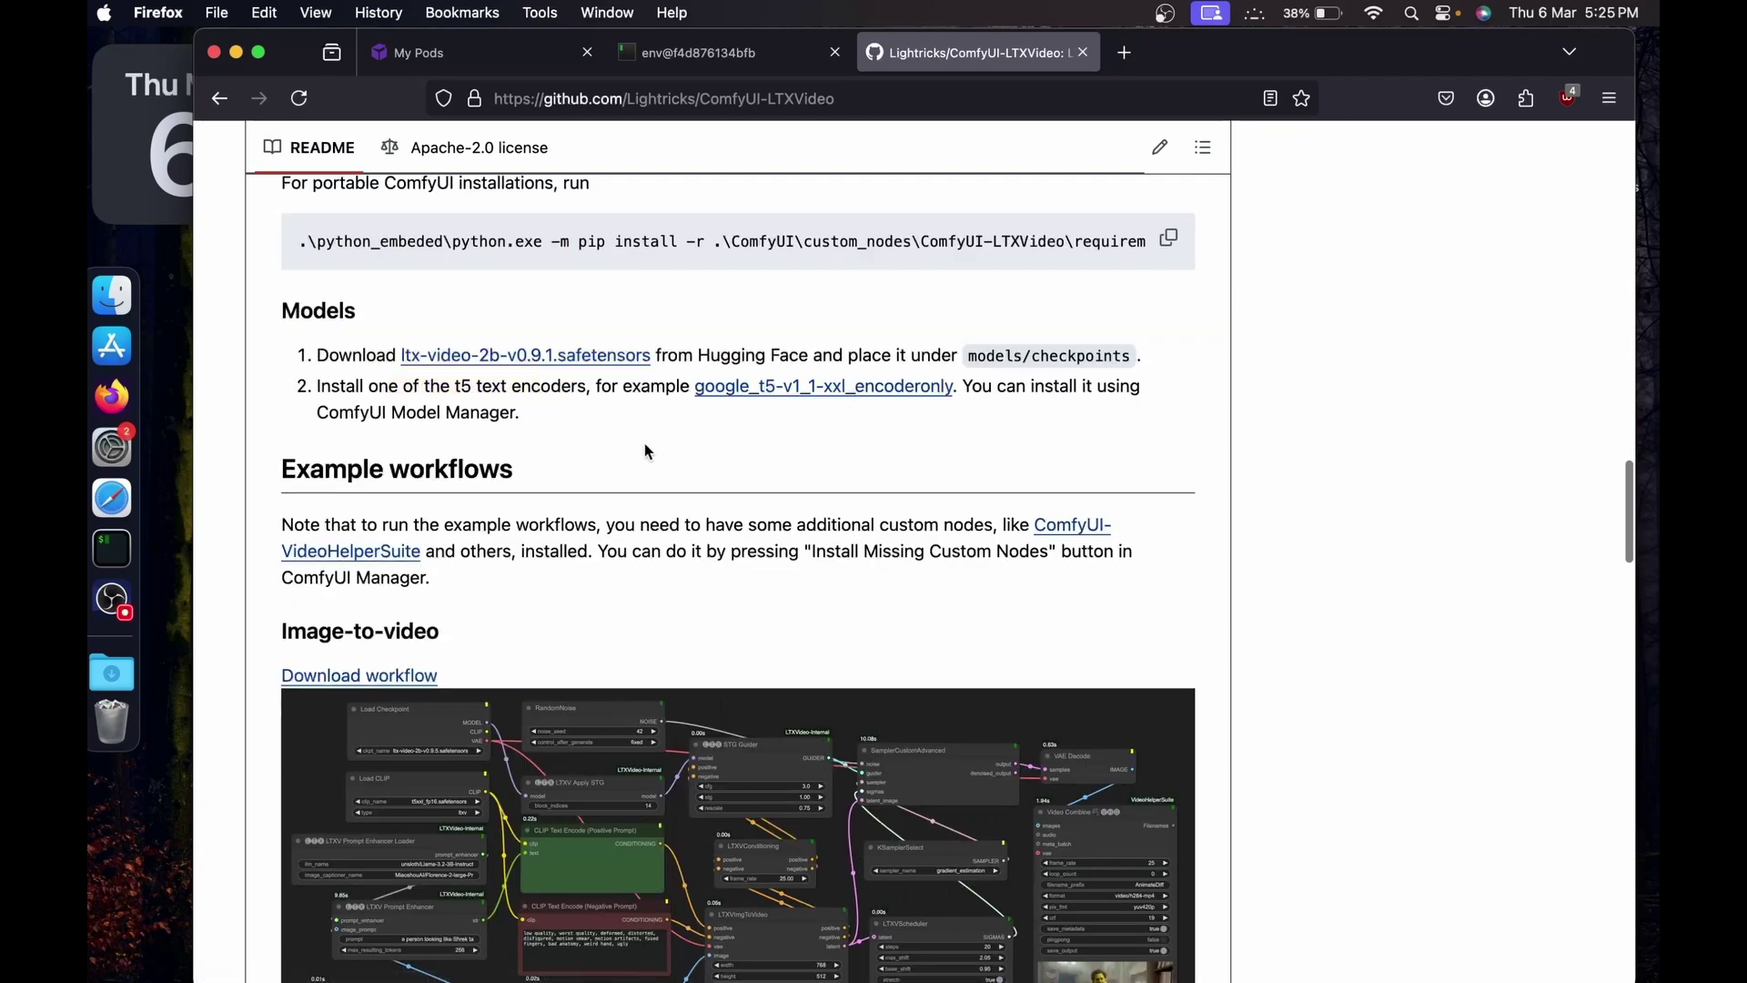
pyautogui.moveTo(459, 386); pyautogui.dragTo(643, 386)
# Step: Open the linked google_t5-v1_1-xxl_encoderonly repository in a separate tab and switch to it
pyautogui.rightClick(757, 386)
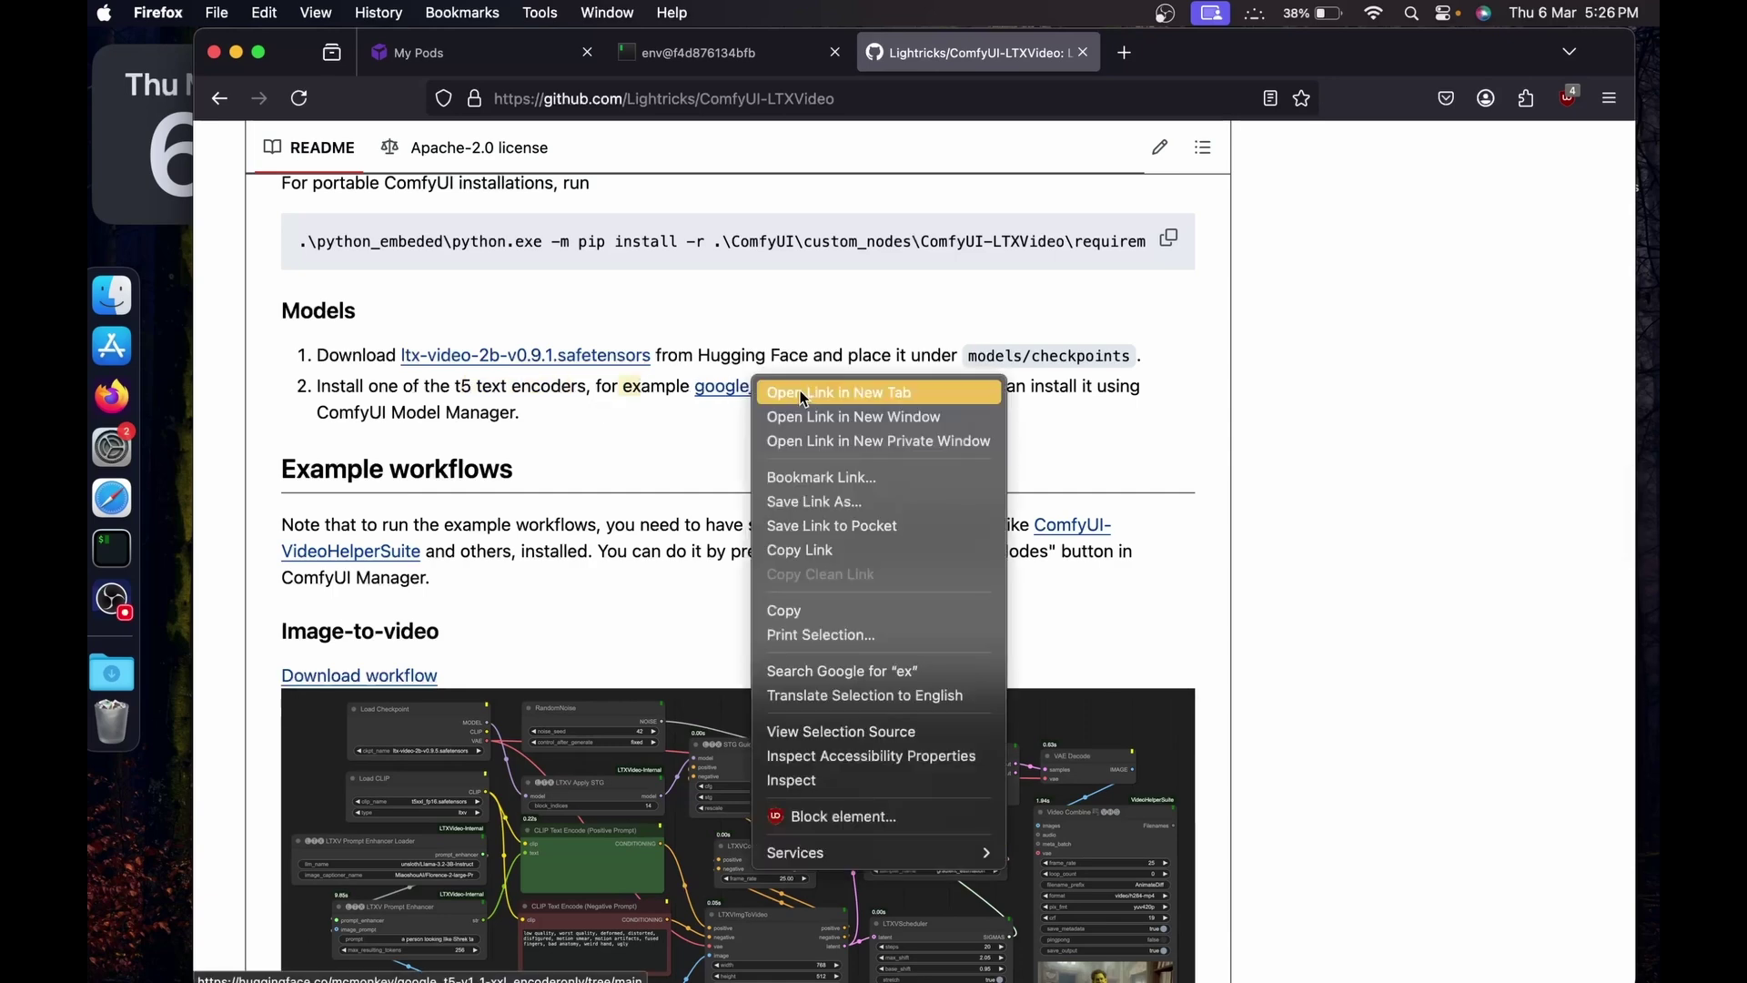
pyautogui.click(739, 406)
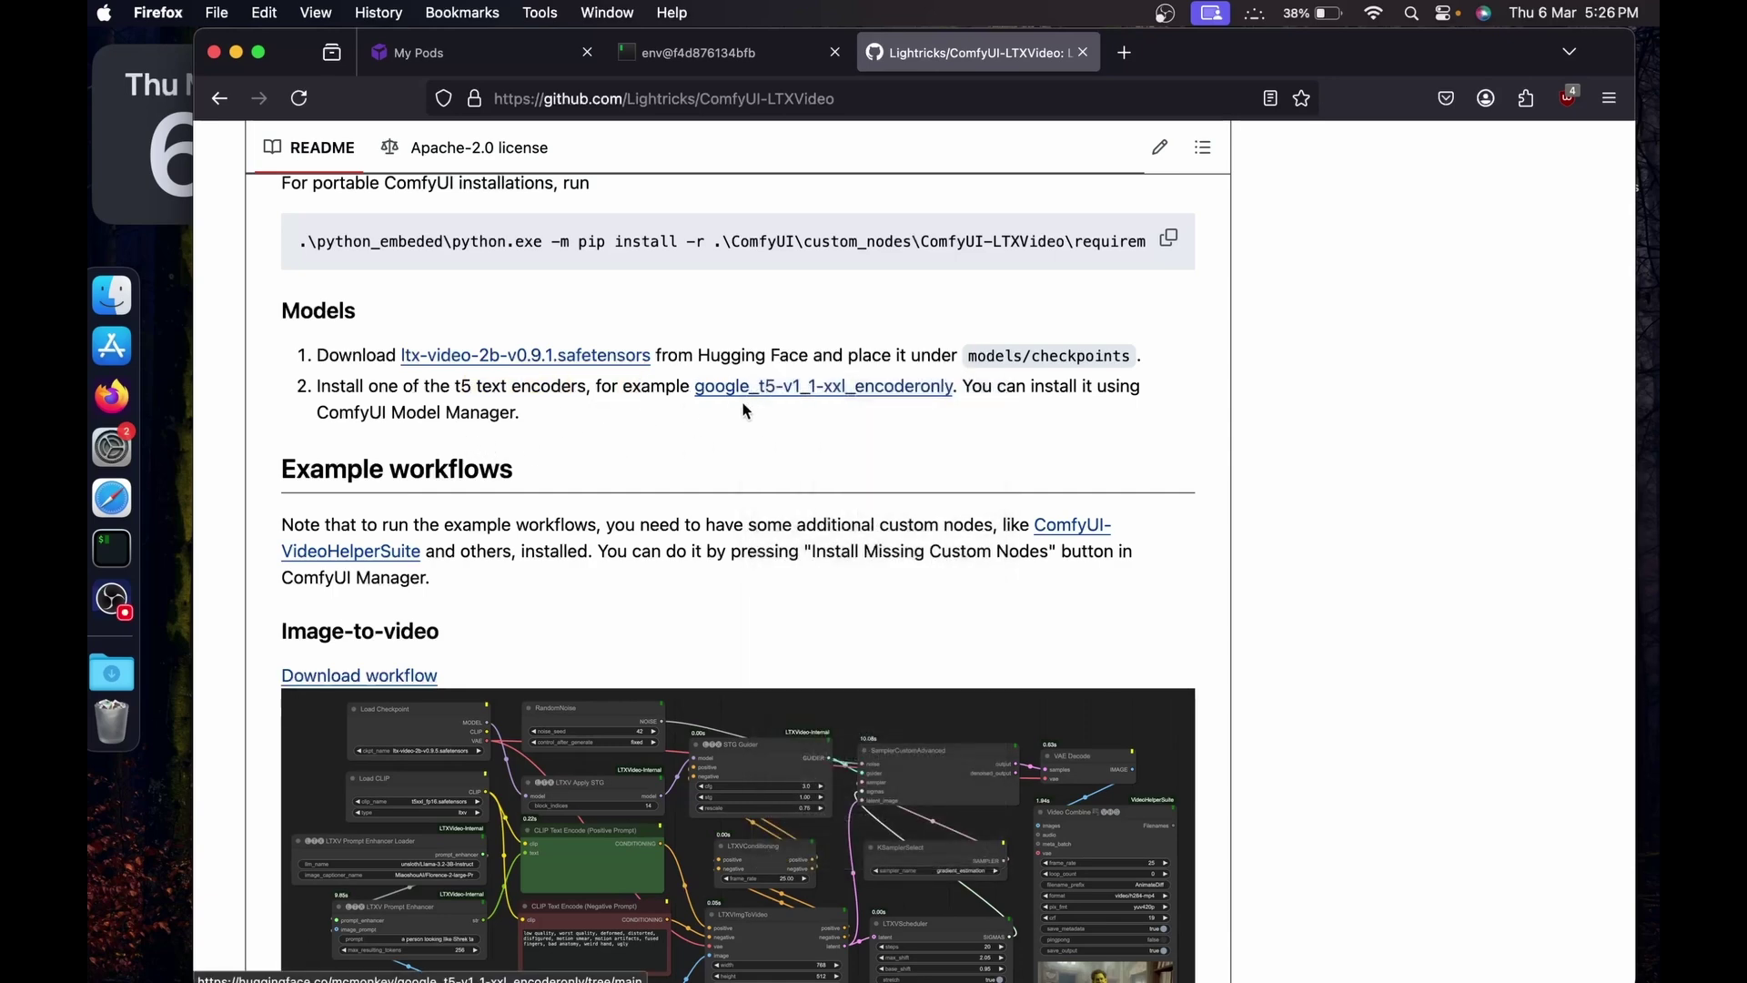
pyautogui.rightClick(813, 384)
pyautogui.click(844, 392)
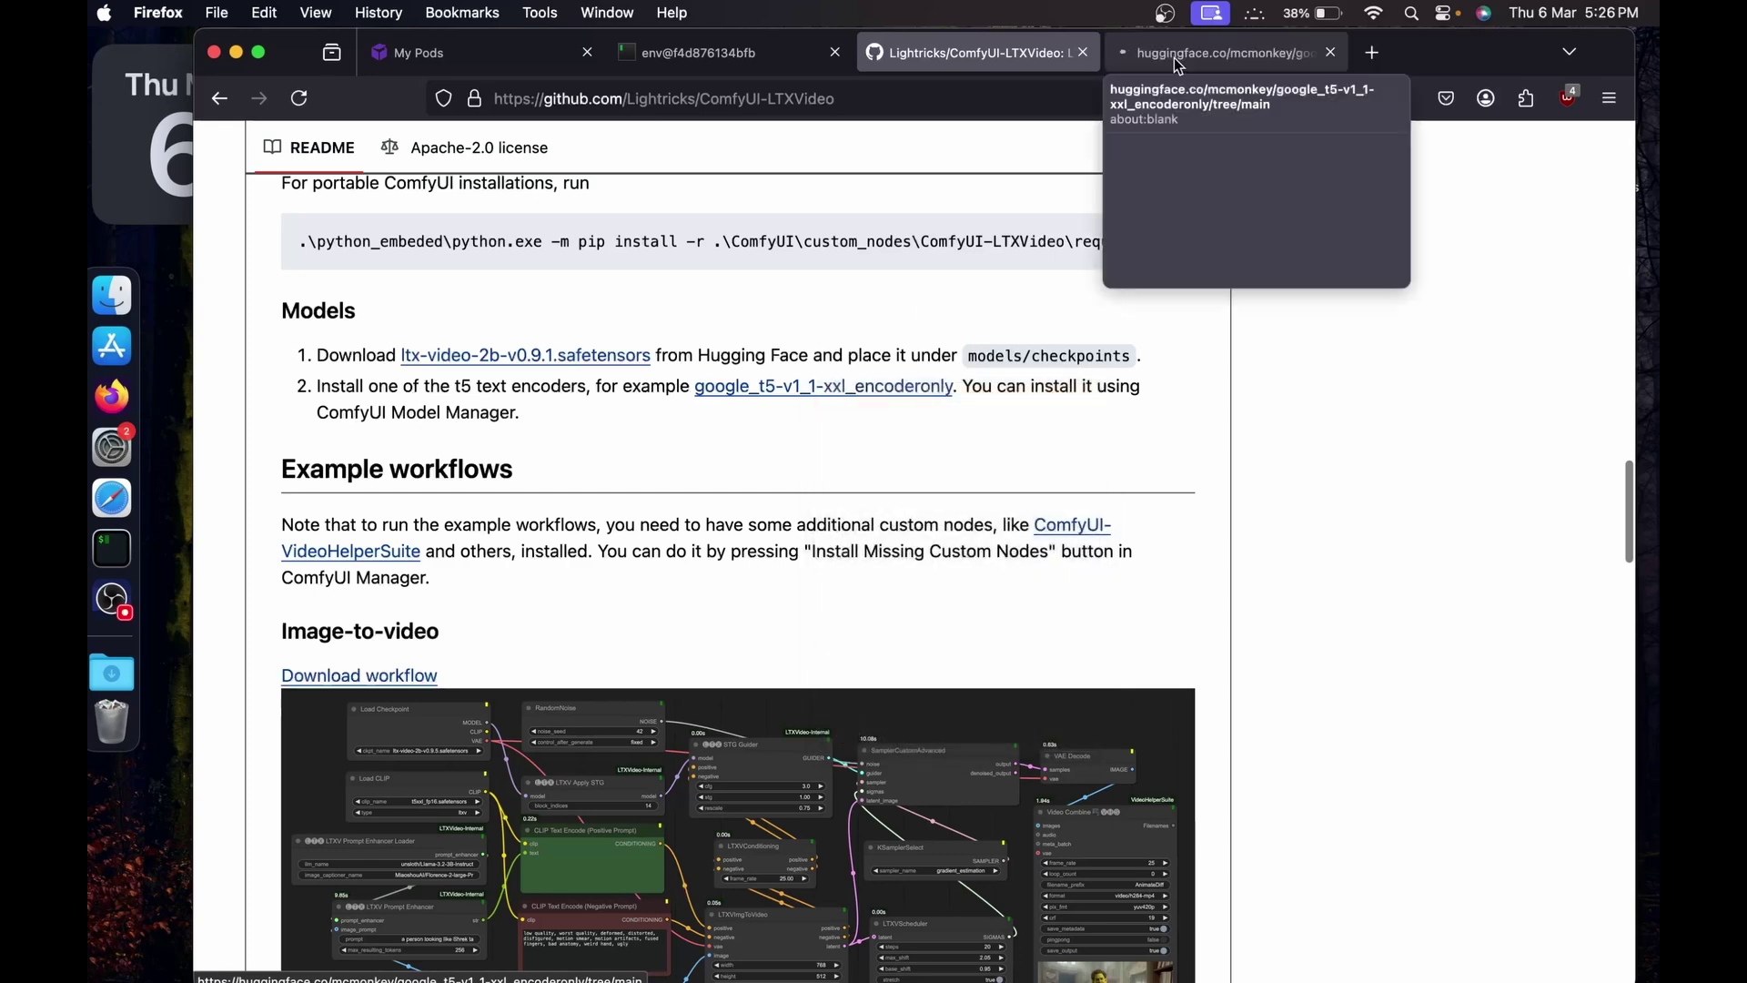
pyautogui.click(1174, 55)
# Step: Copy the download link of t5xxl_fp8_e4m3fn.safetensors from its file page
pyautogui.scroll(-1, 382, 575)
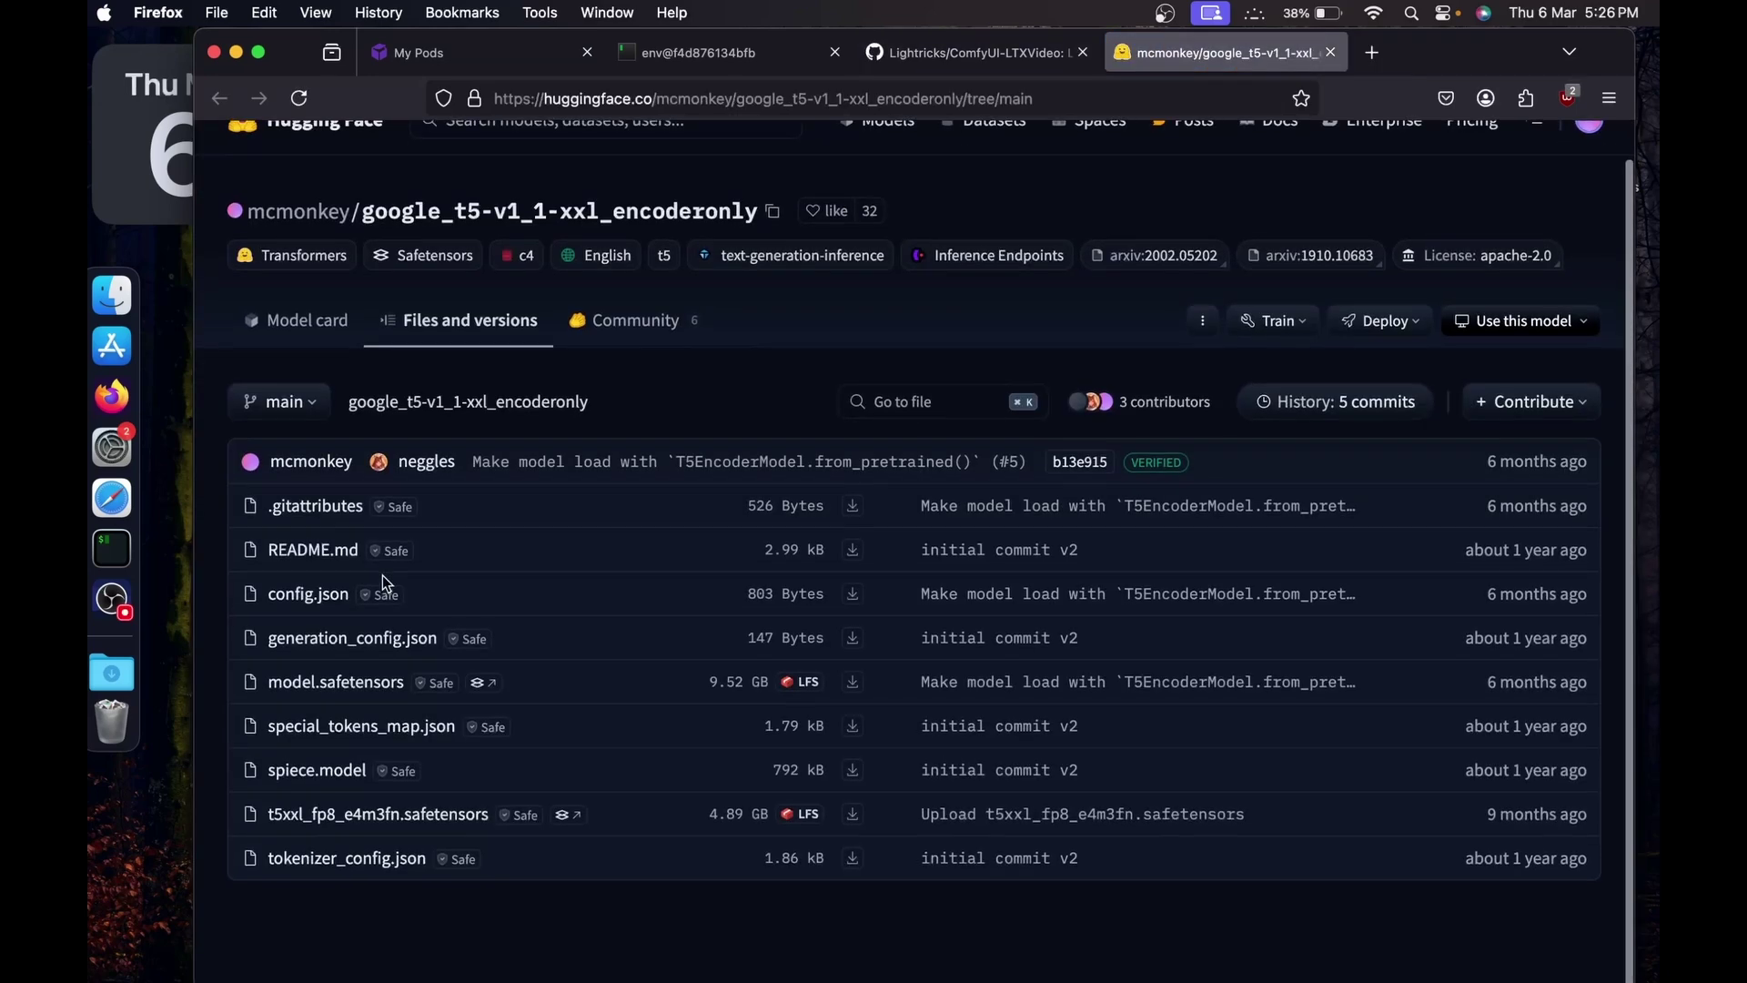
pyautogui.click(355, 822)
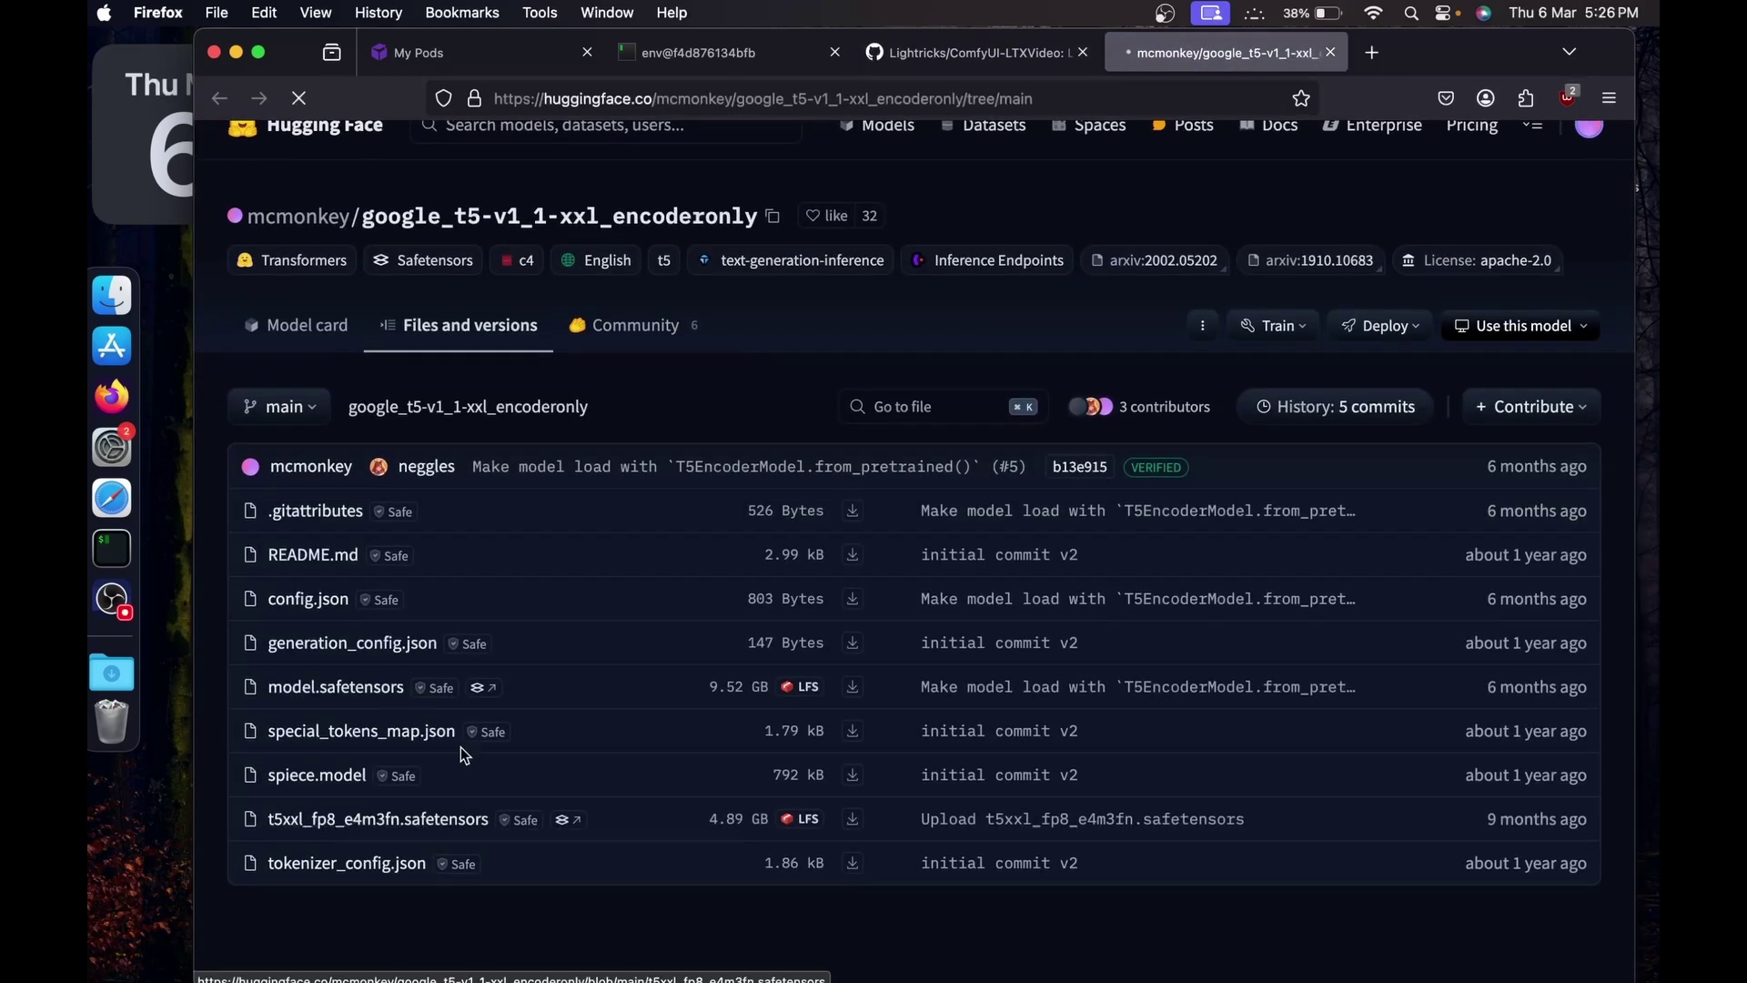
pyautogui.click(434, 544)
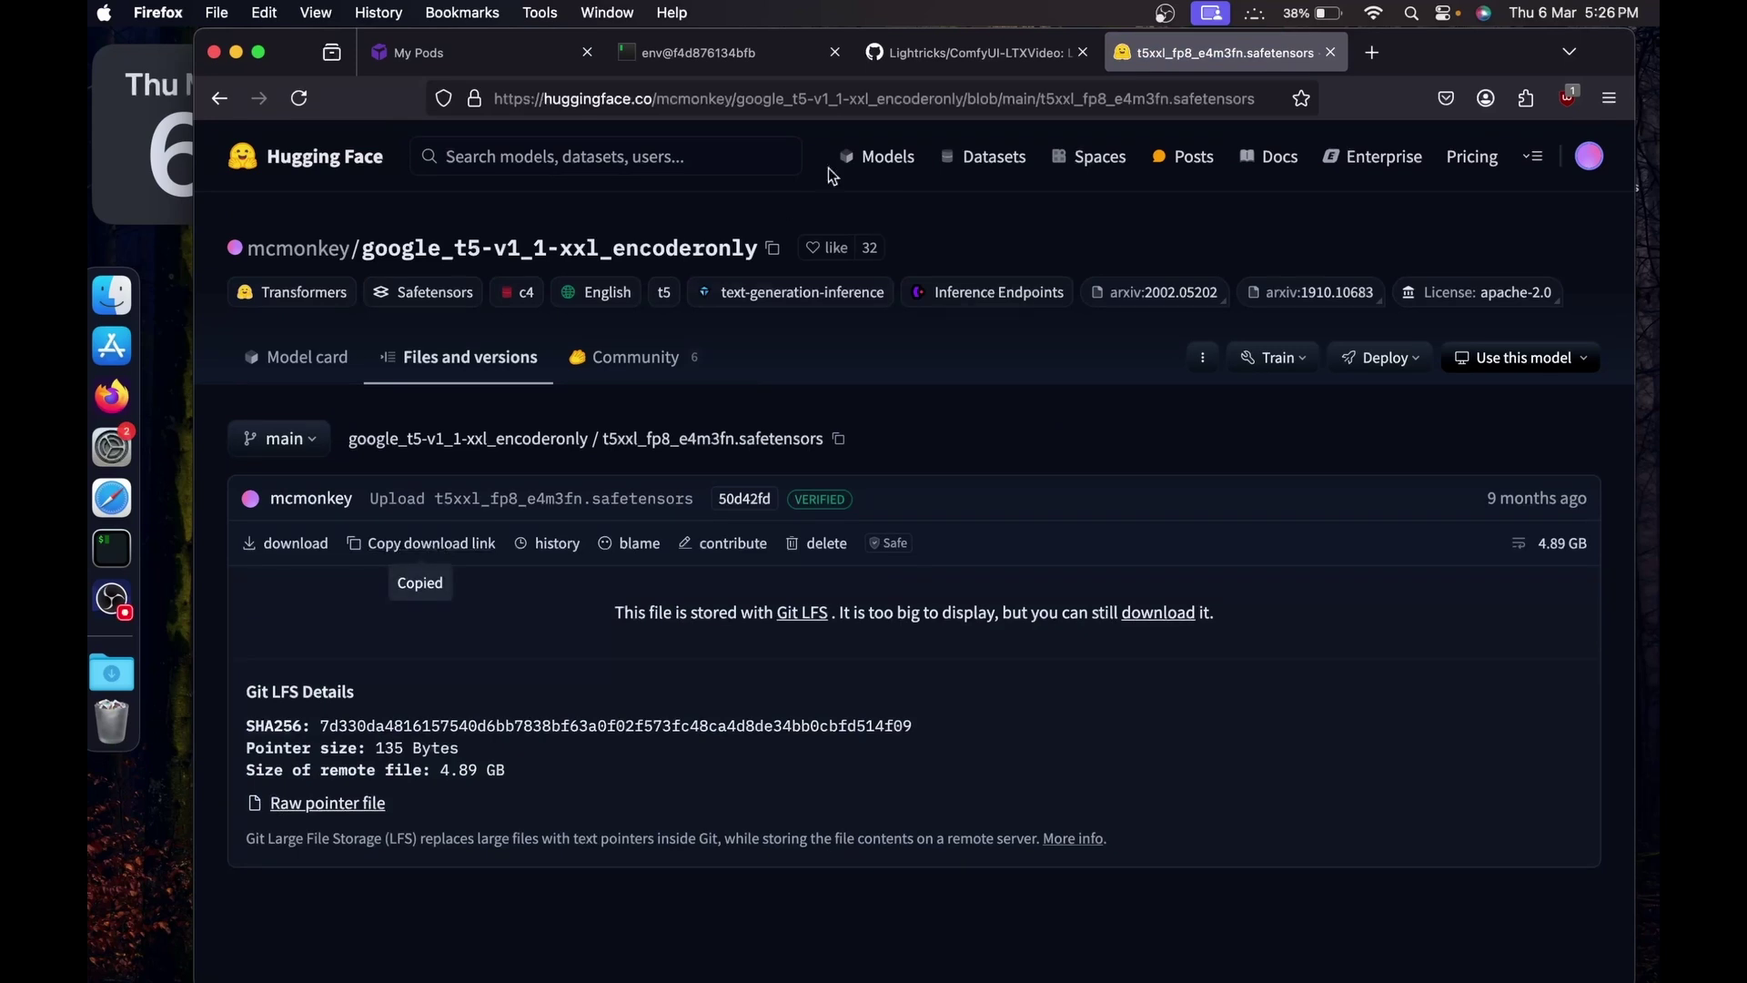
# Step: Back in the web terminal, change into models/text_encoders/ and download the t5xxl_fp8_e4m3fn.safetensors file with wget
pyautogui.click(756, 55)
pyautogui.write('cd models/')
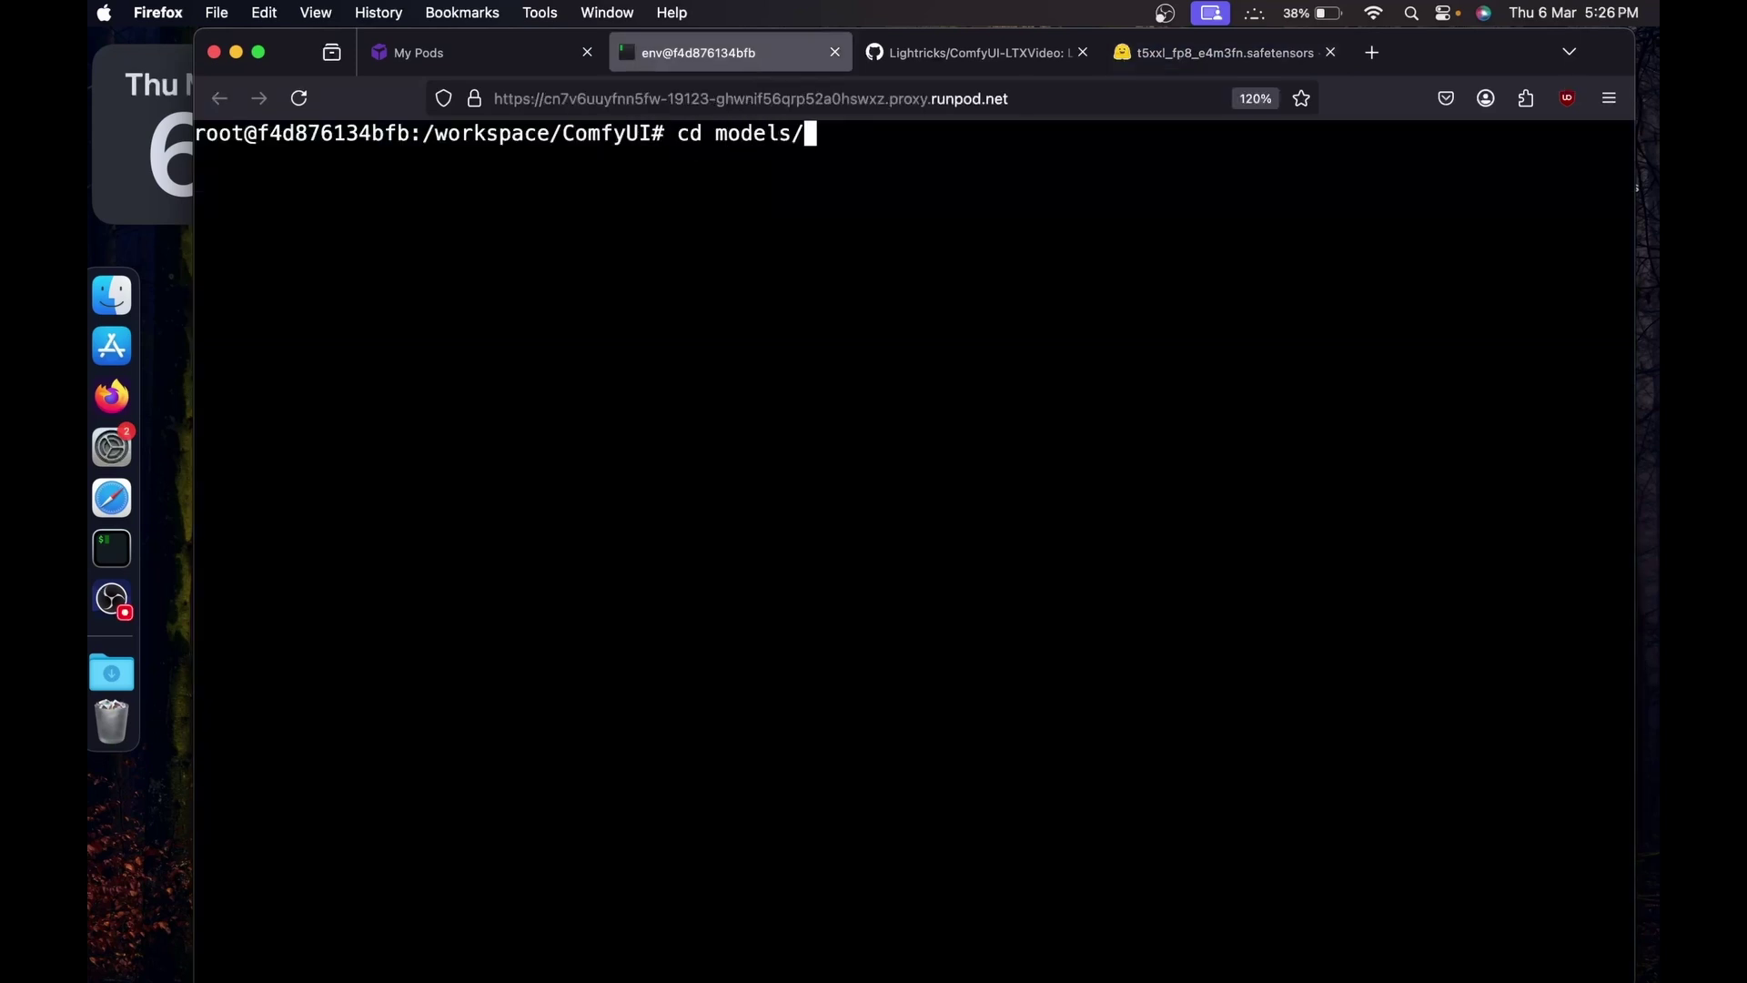
pyautogui.write('tex')
pyautogui.press('Tab')
pyautogui.press('Return')
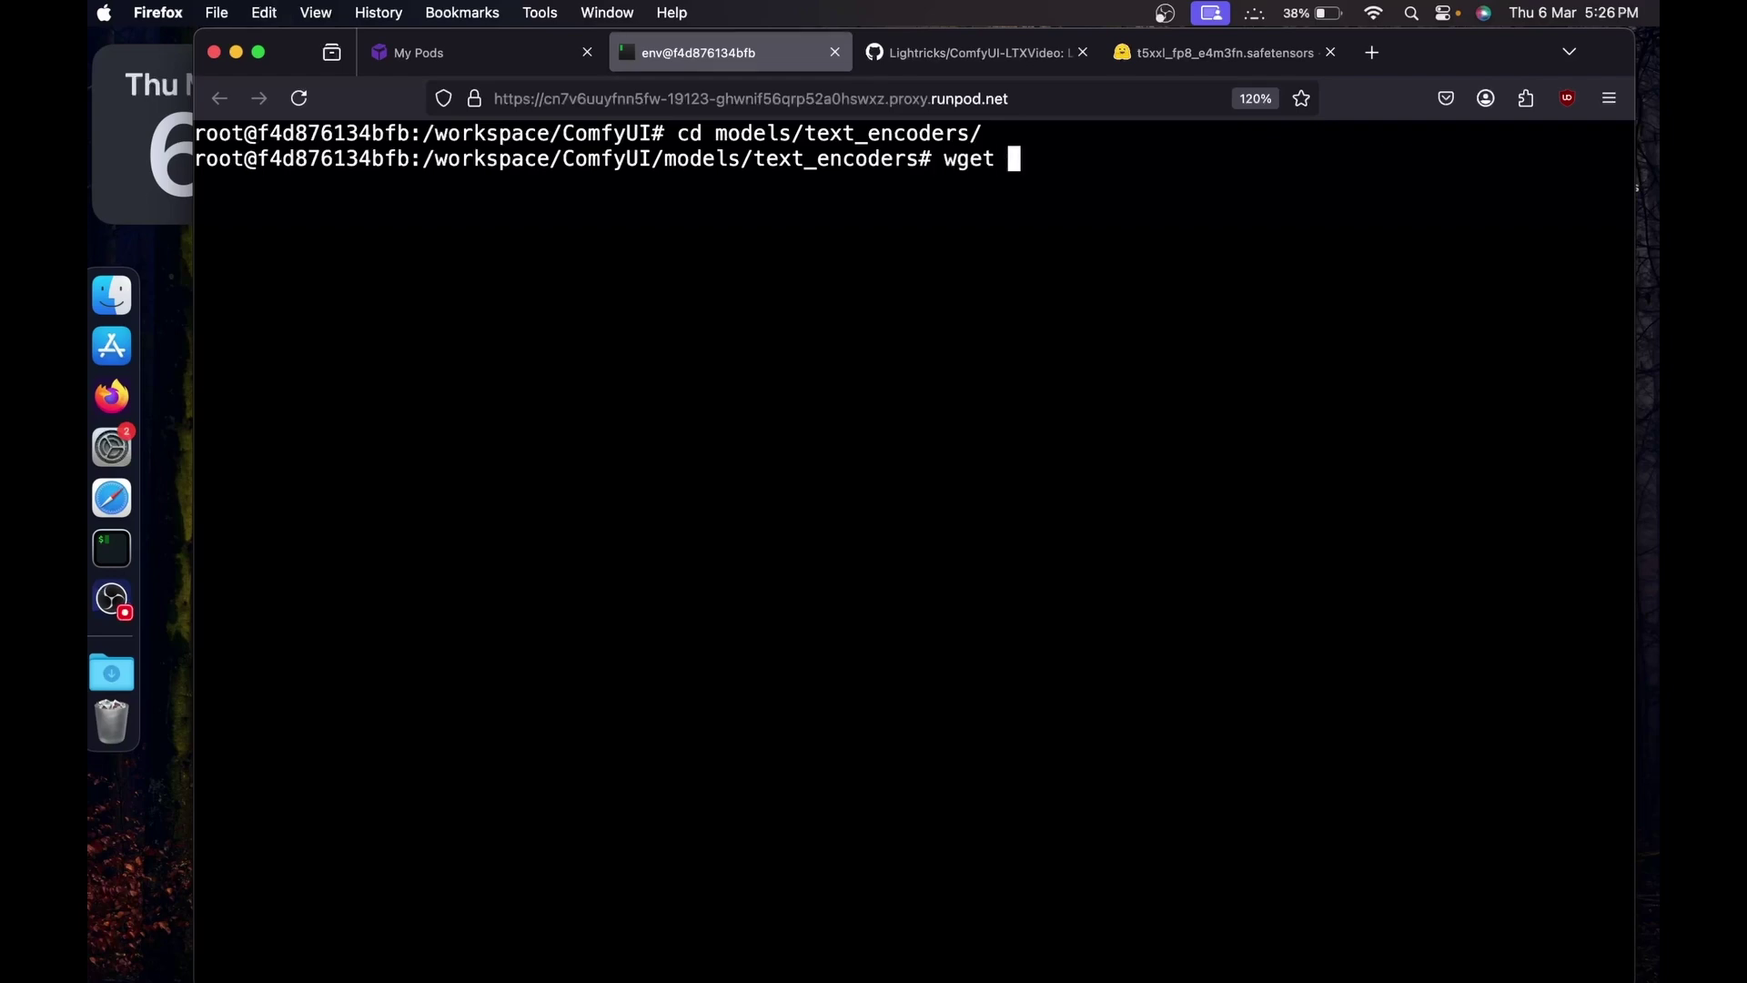
pyautogui.press('super+v')
pyautogui.press('Return')
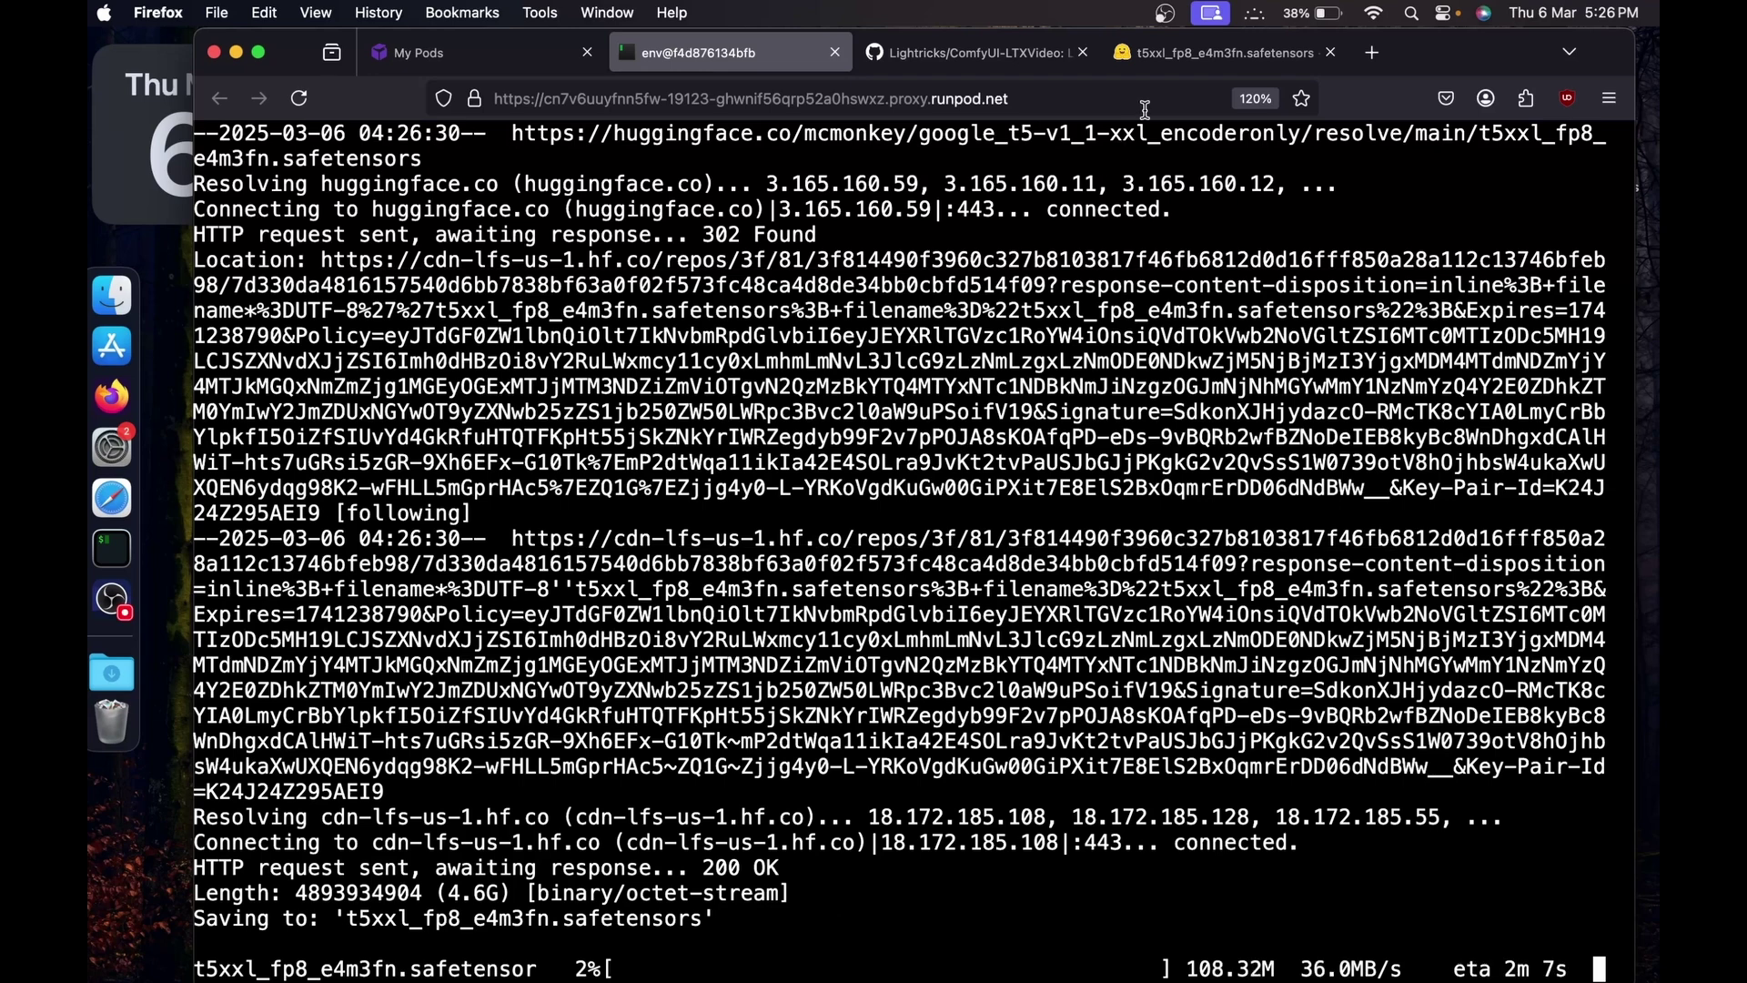
# Step: Open the file list of Lightricks/LTX-Video on Hugging Face and copy the download link of ltx-video-2b-v0.9.5.safetensors
pyautogui.press('super+shift+t')
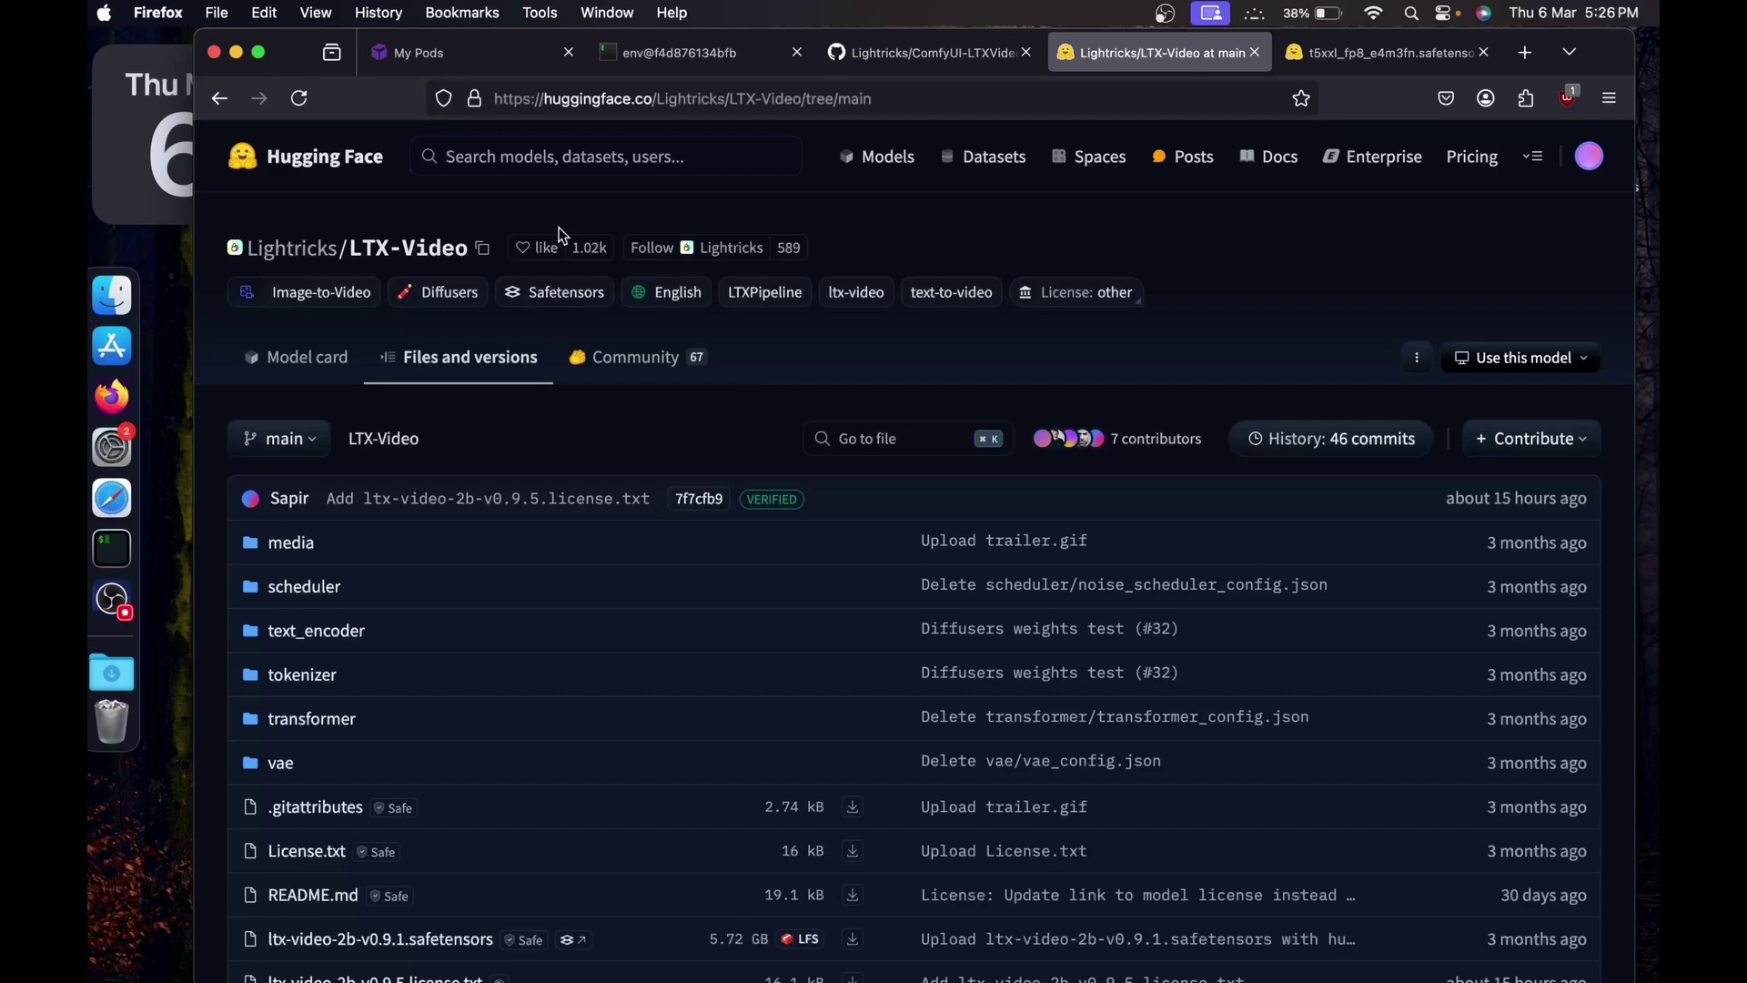
pyautogui.scroll(-5, 560, 235)
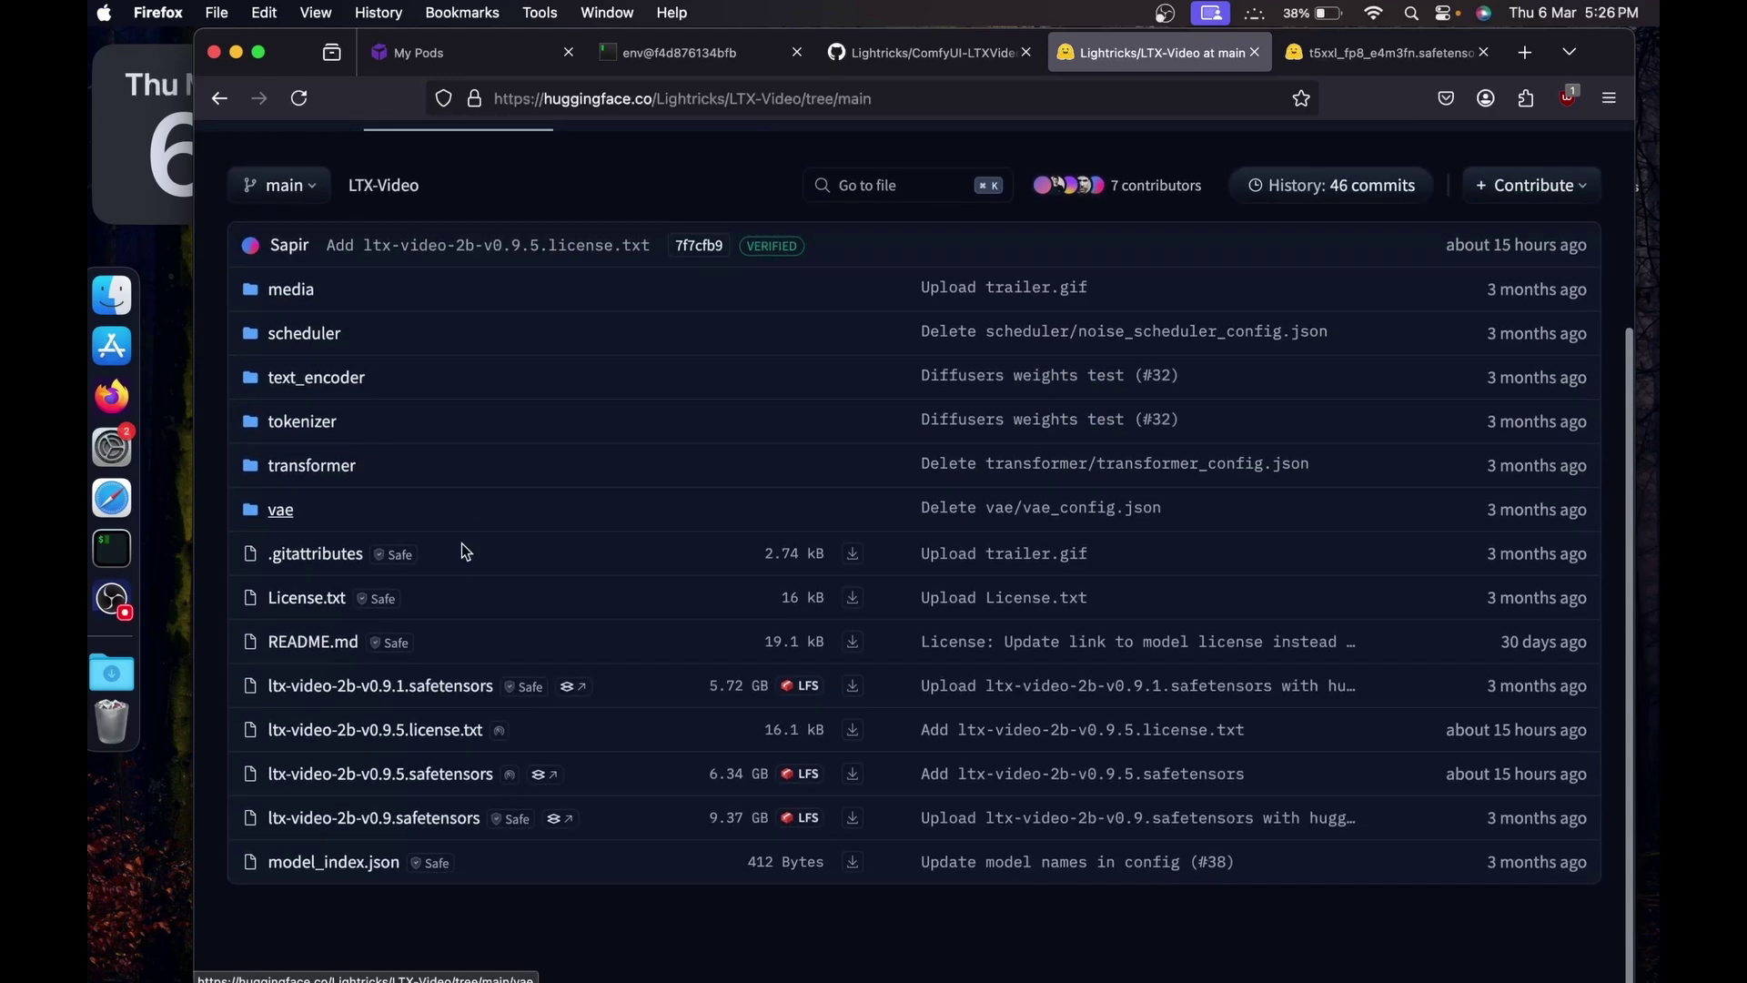
pyautogui.click(400, 779)
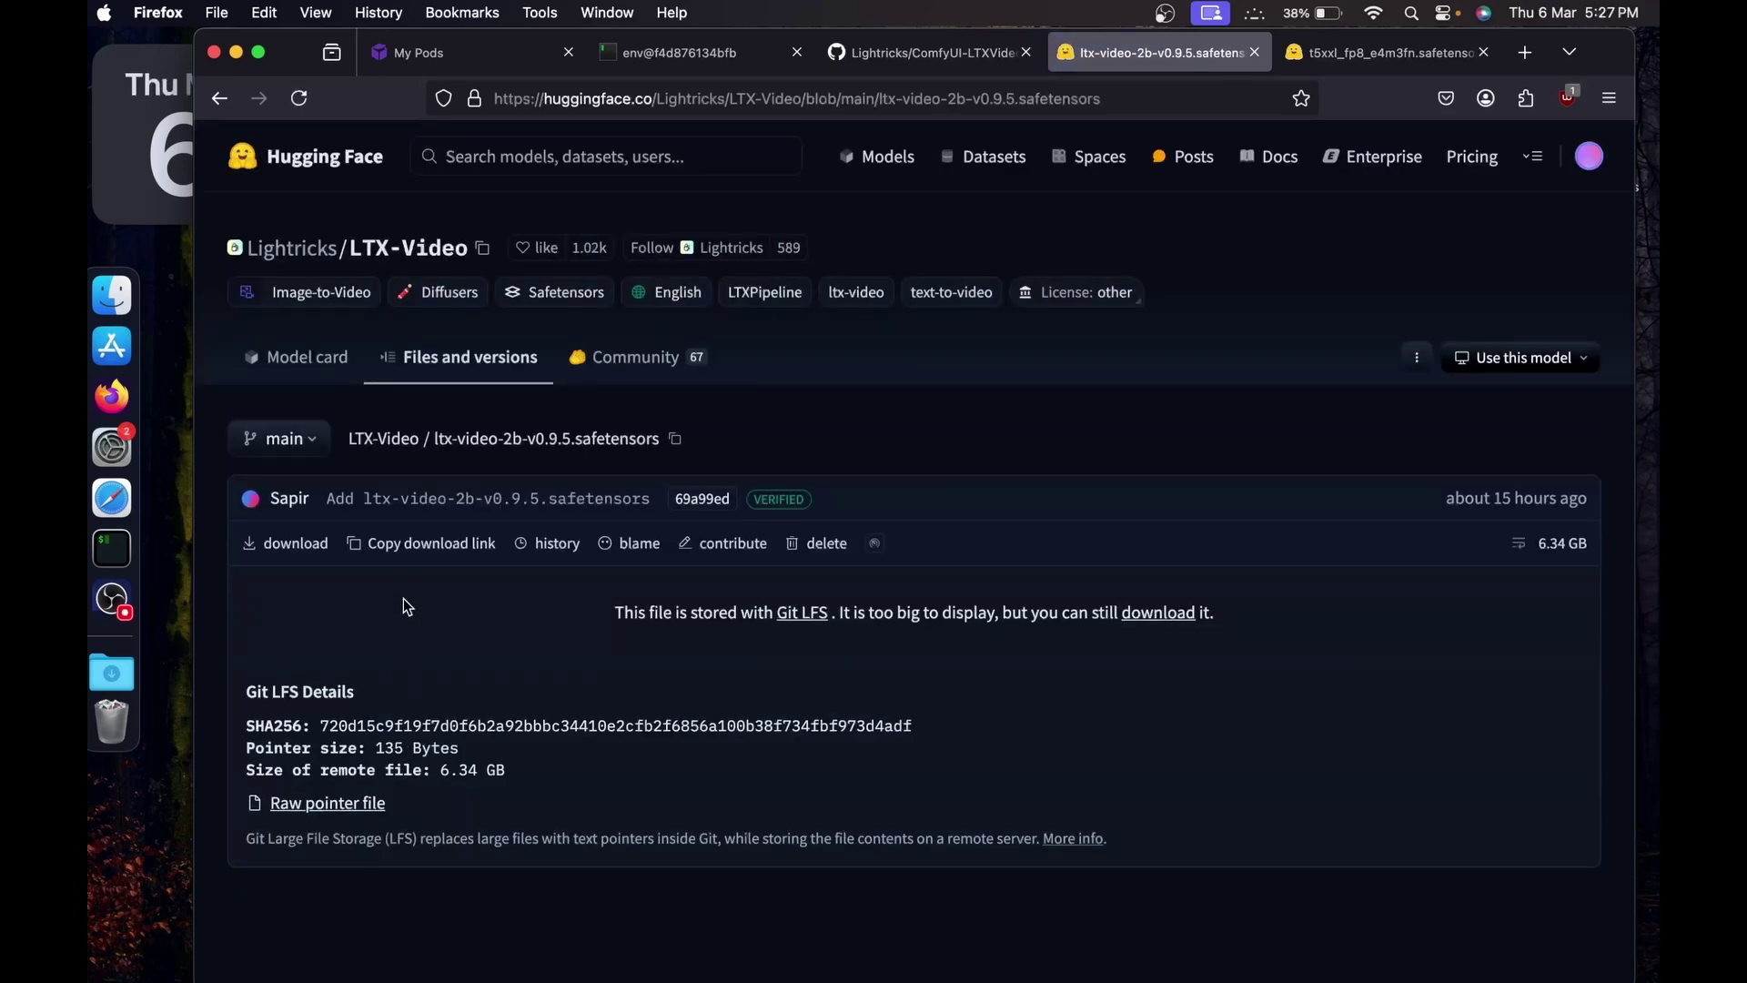
pyautogui.click(407, 551)
# Step: Check the checkpoint's target folder in the README and open a second web terminal for the pod
pyautogui.click(949, 62)
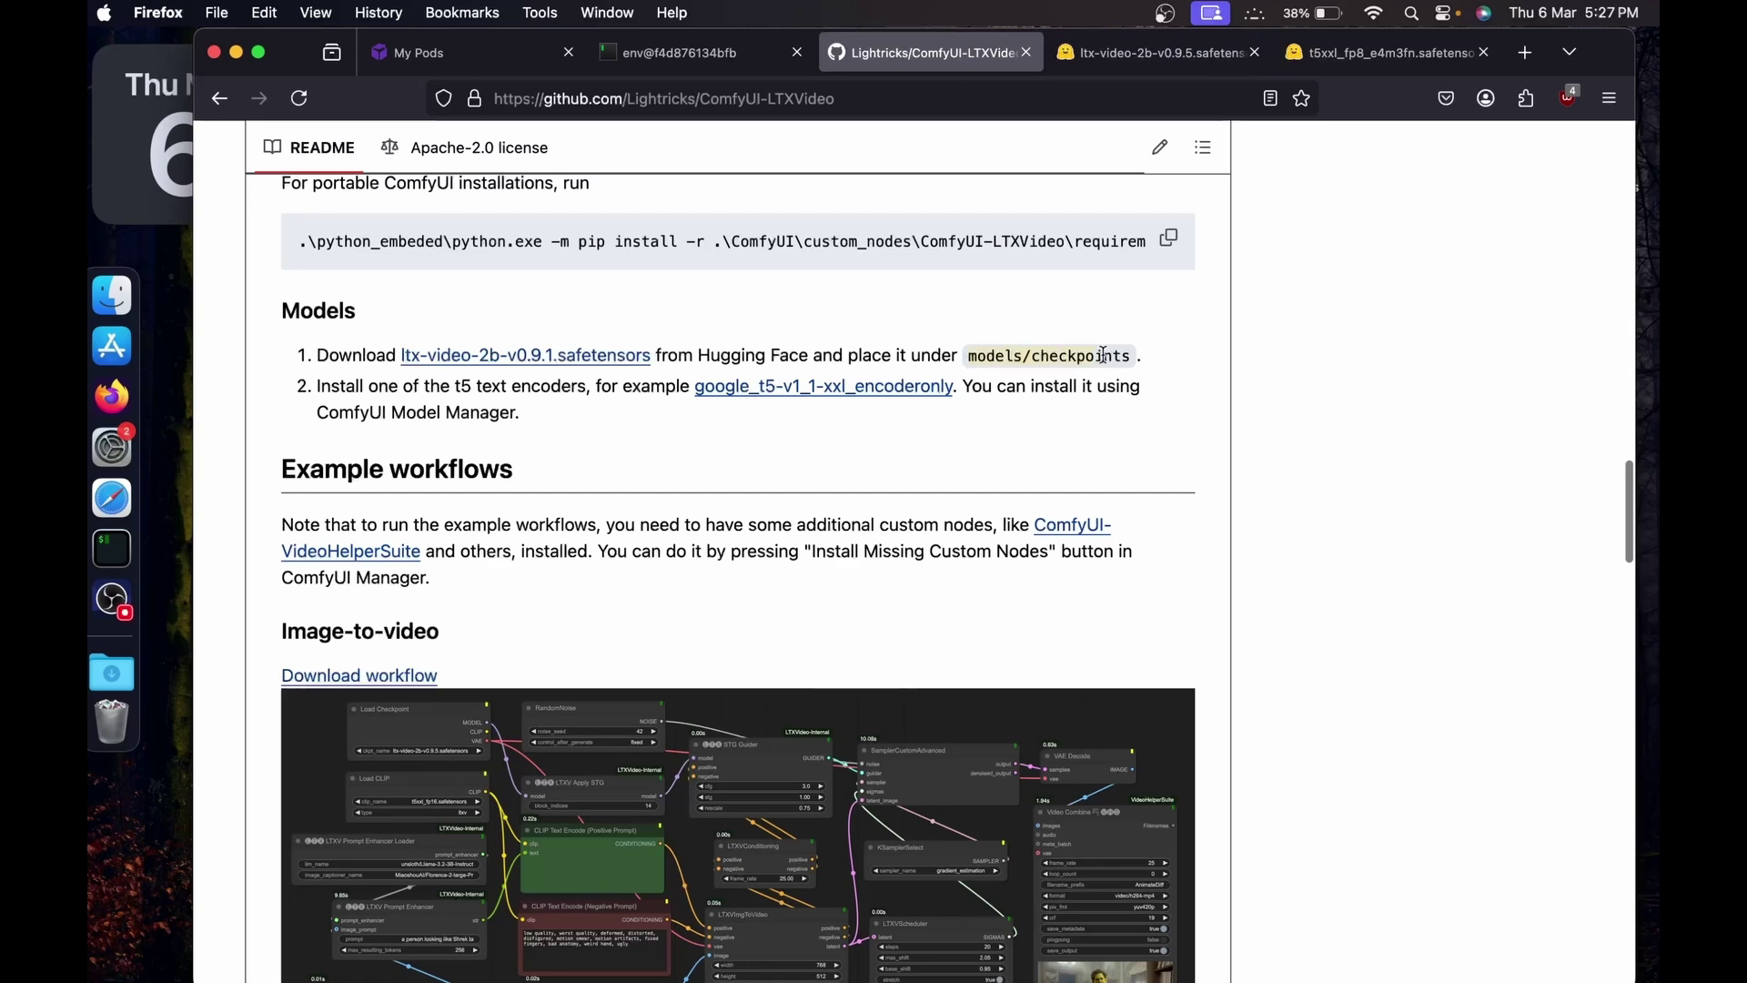
pyautogui.click(734, 68)
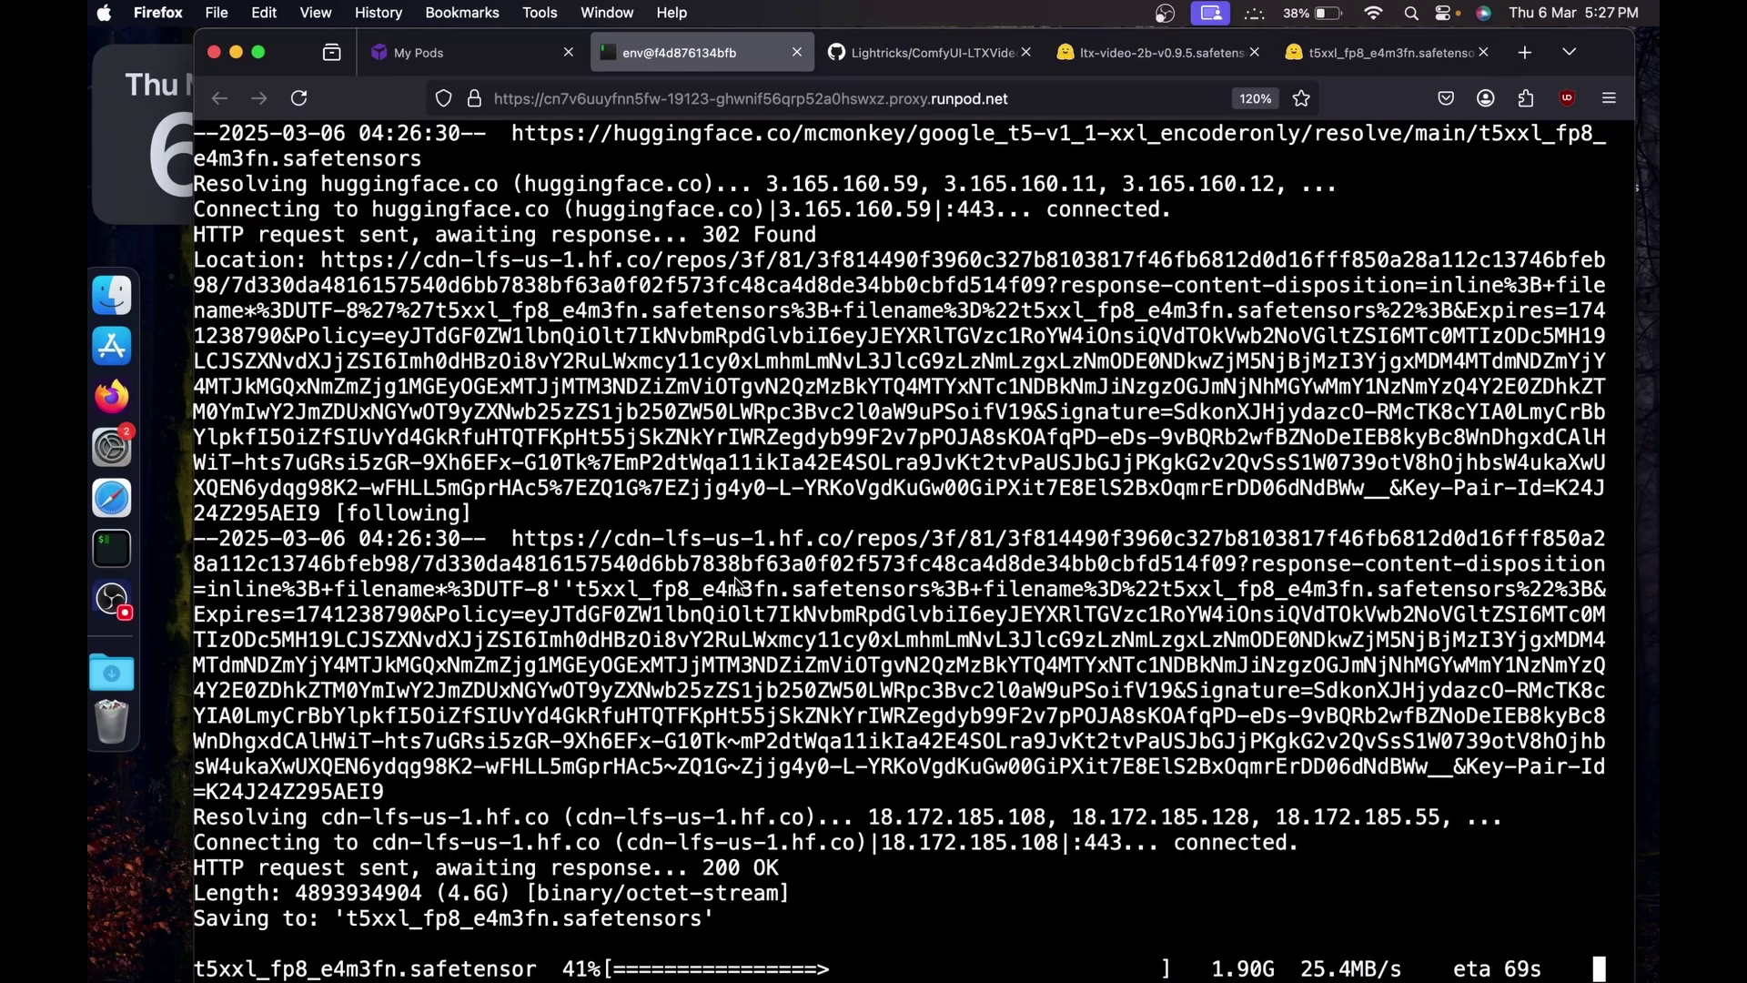
pyautogui.click(459, 53)
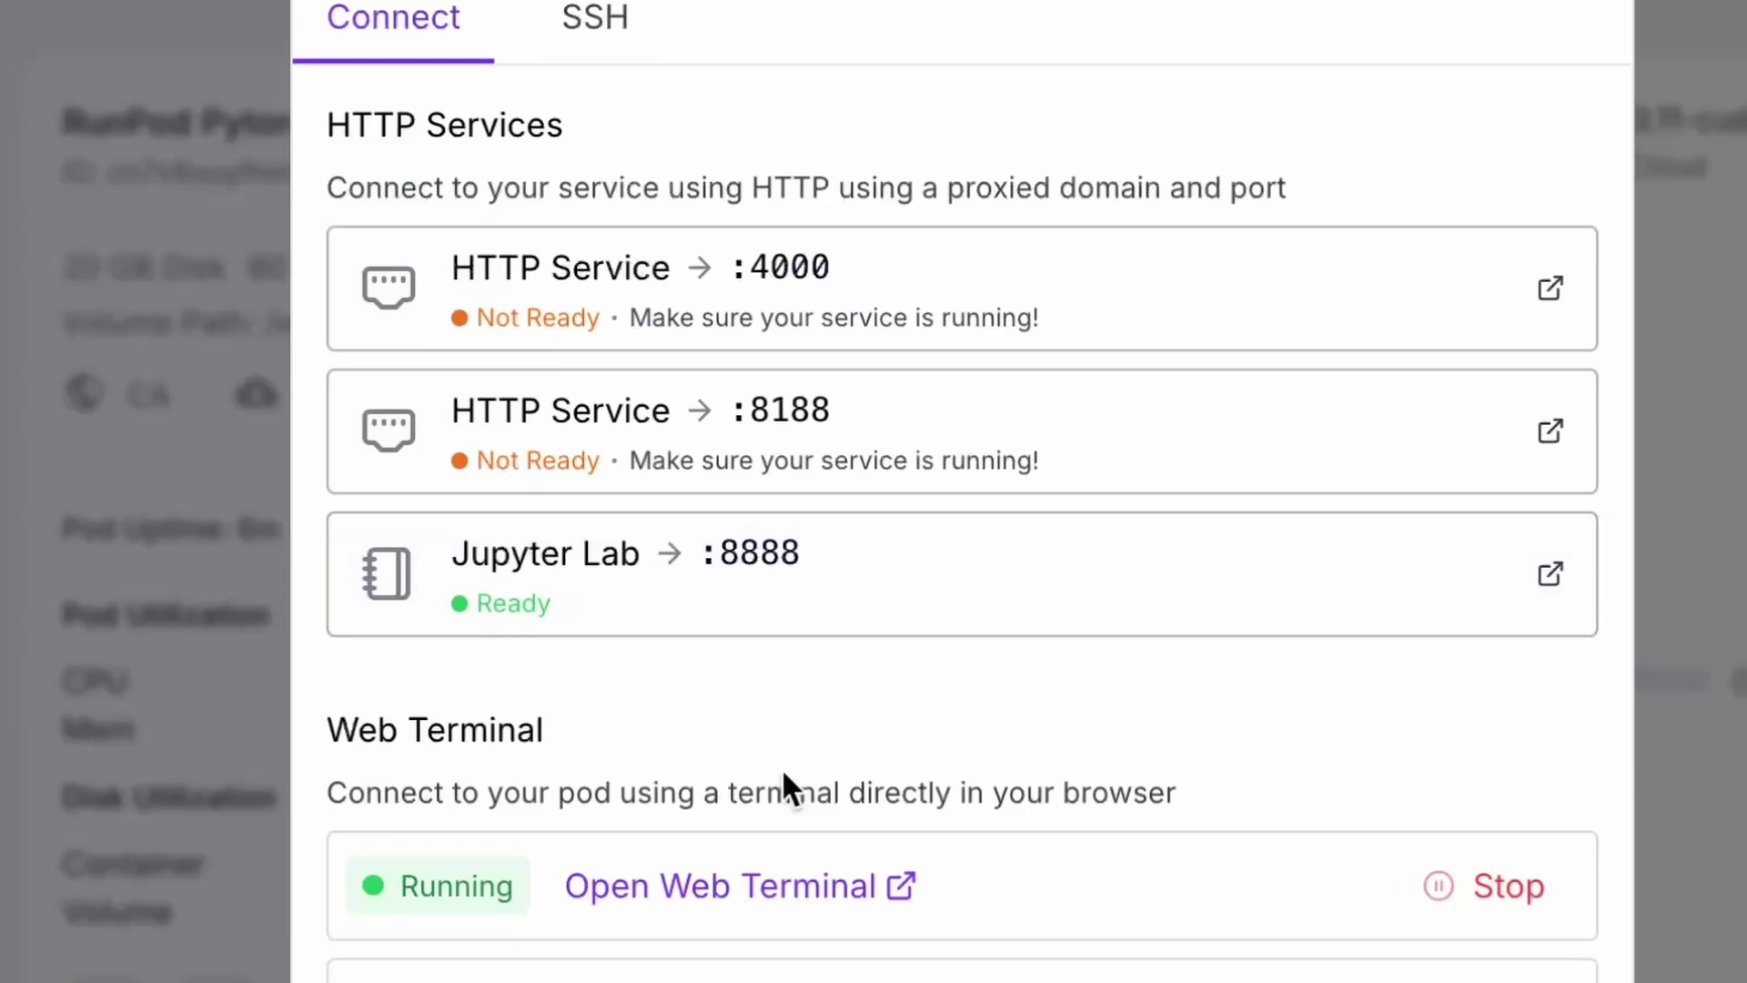
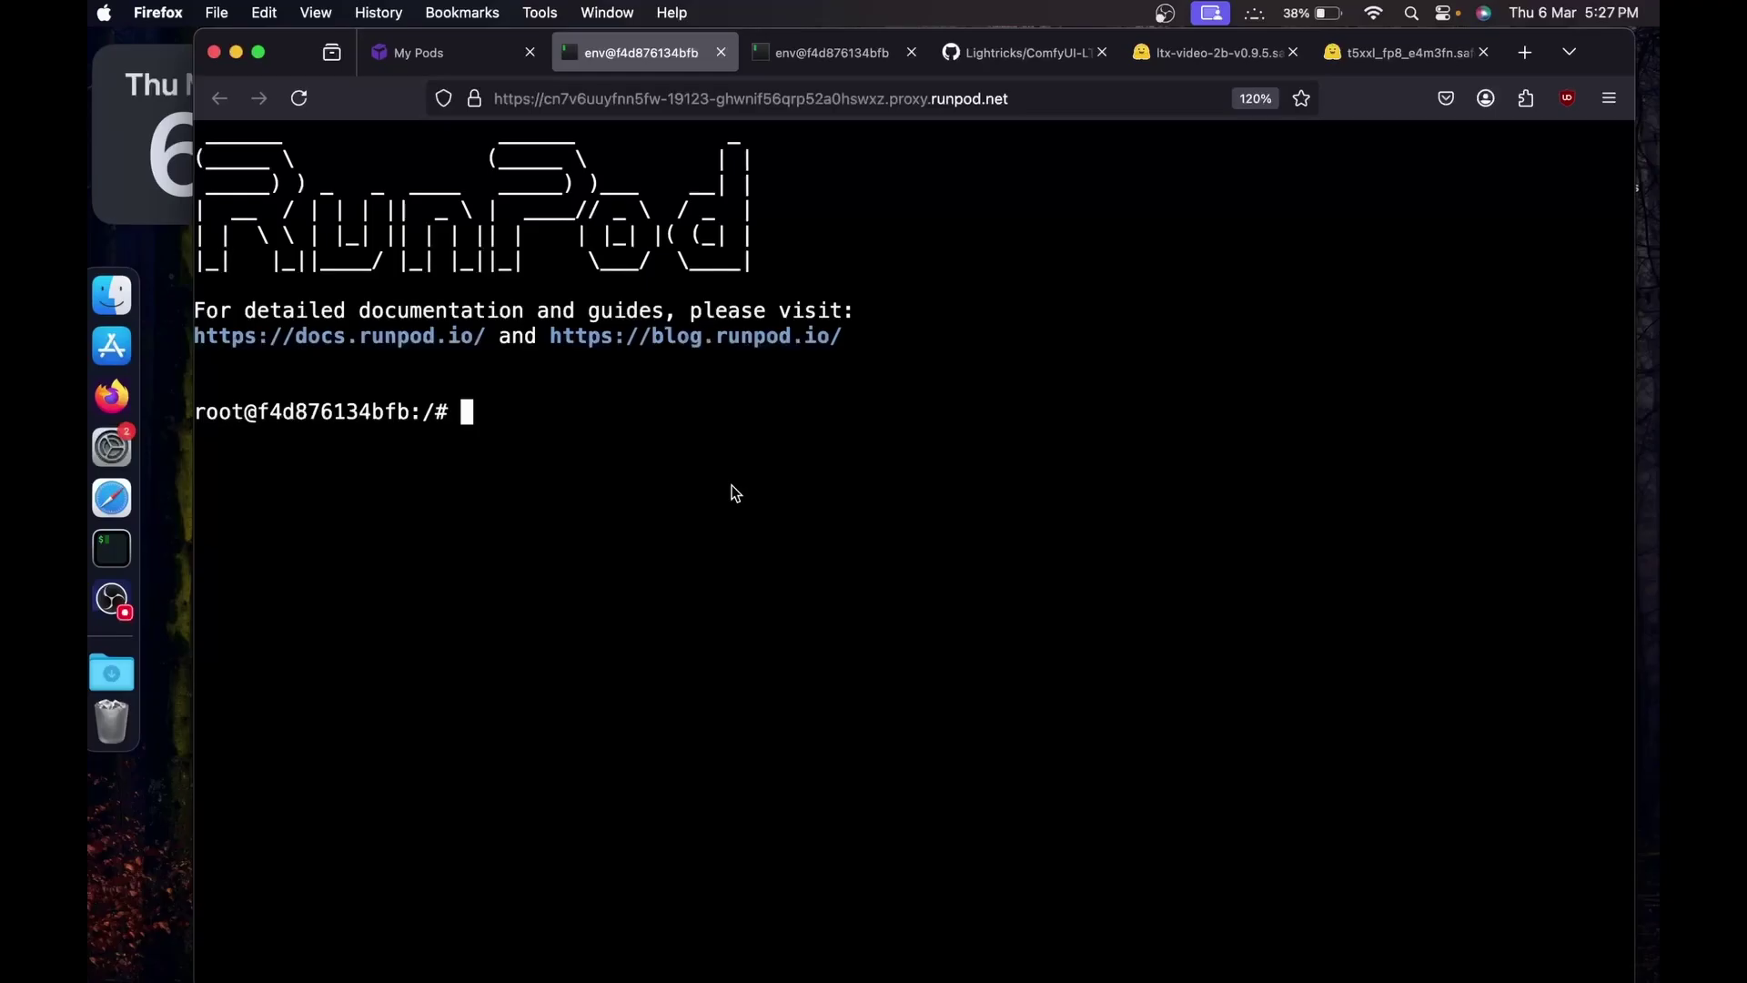
# Step: In the new terminal, change into workspace/ComfyUI/models/checkpoints/
pyautogui.write('cd workspace/')
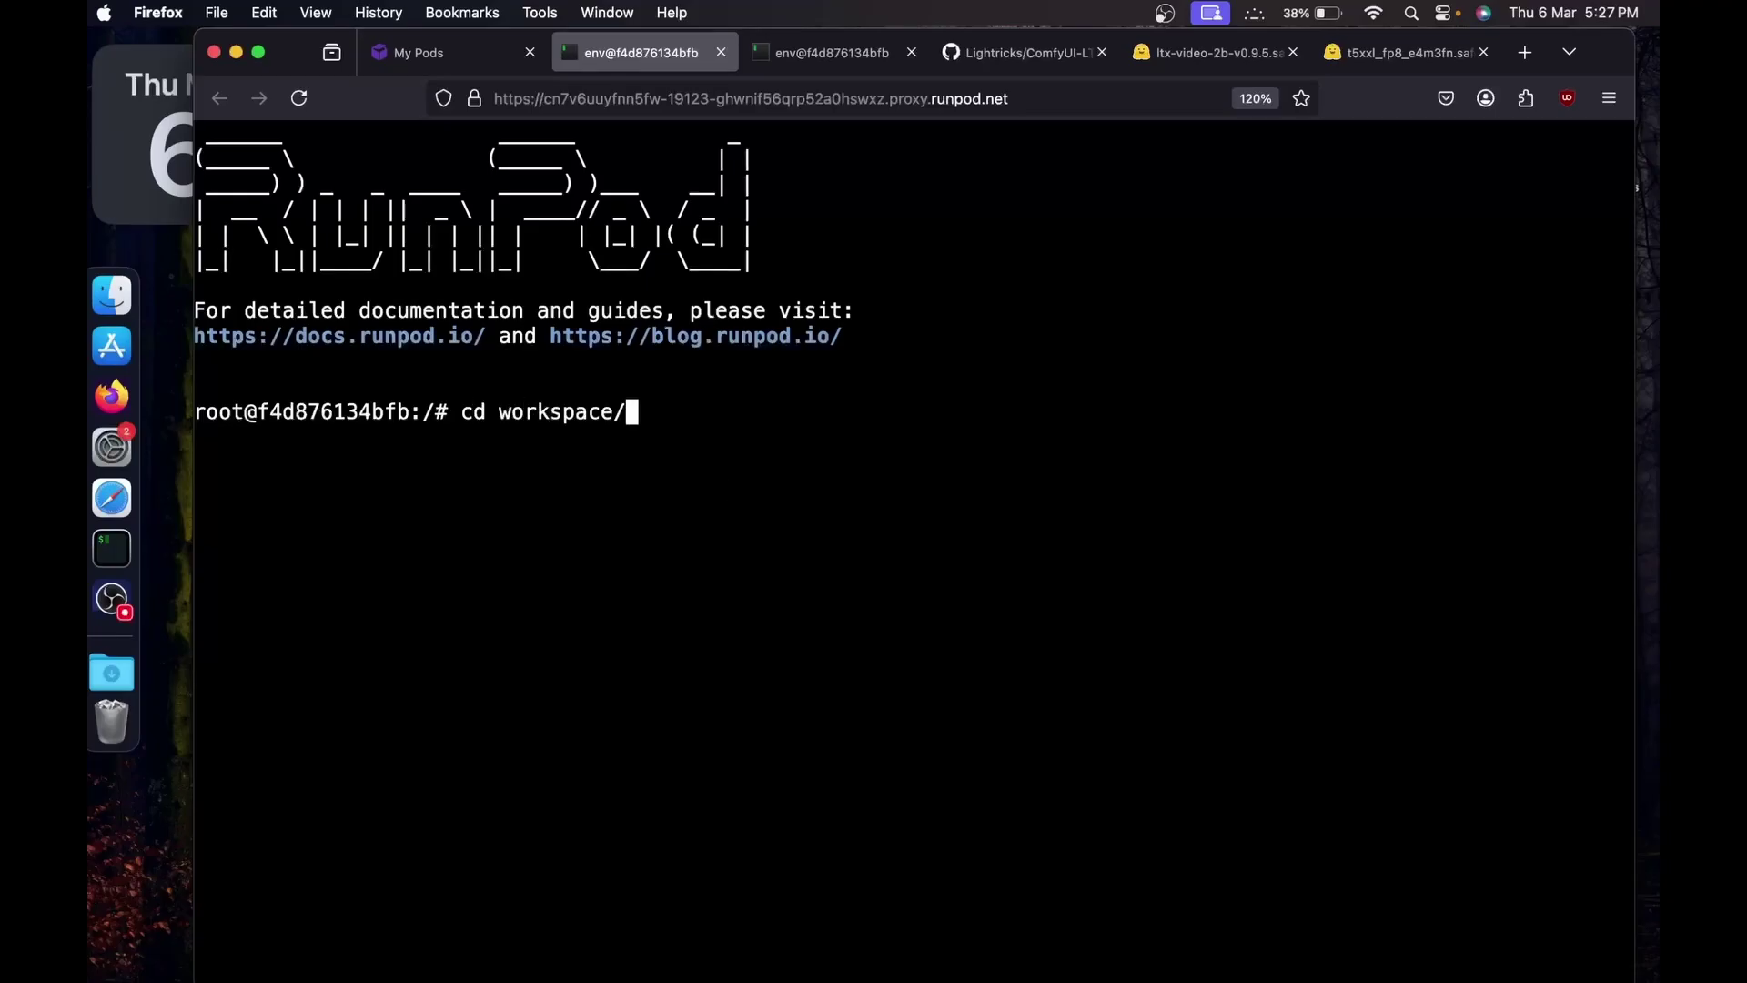
pyautogui.write('ComfyUI/models/checkpoints/')
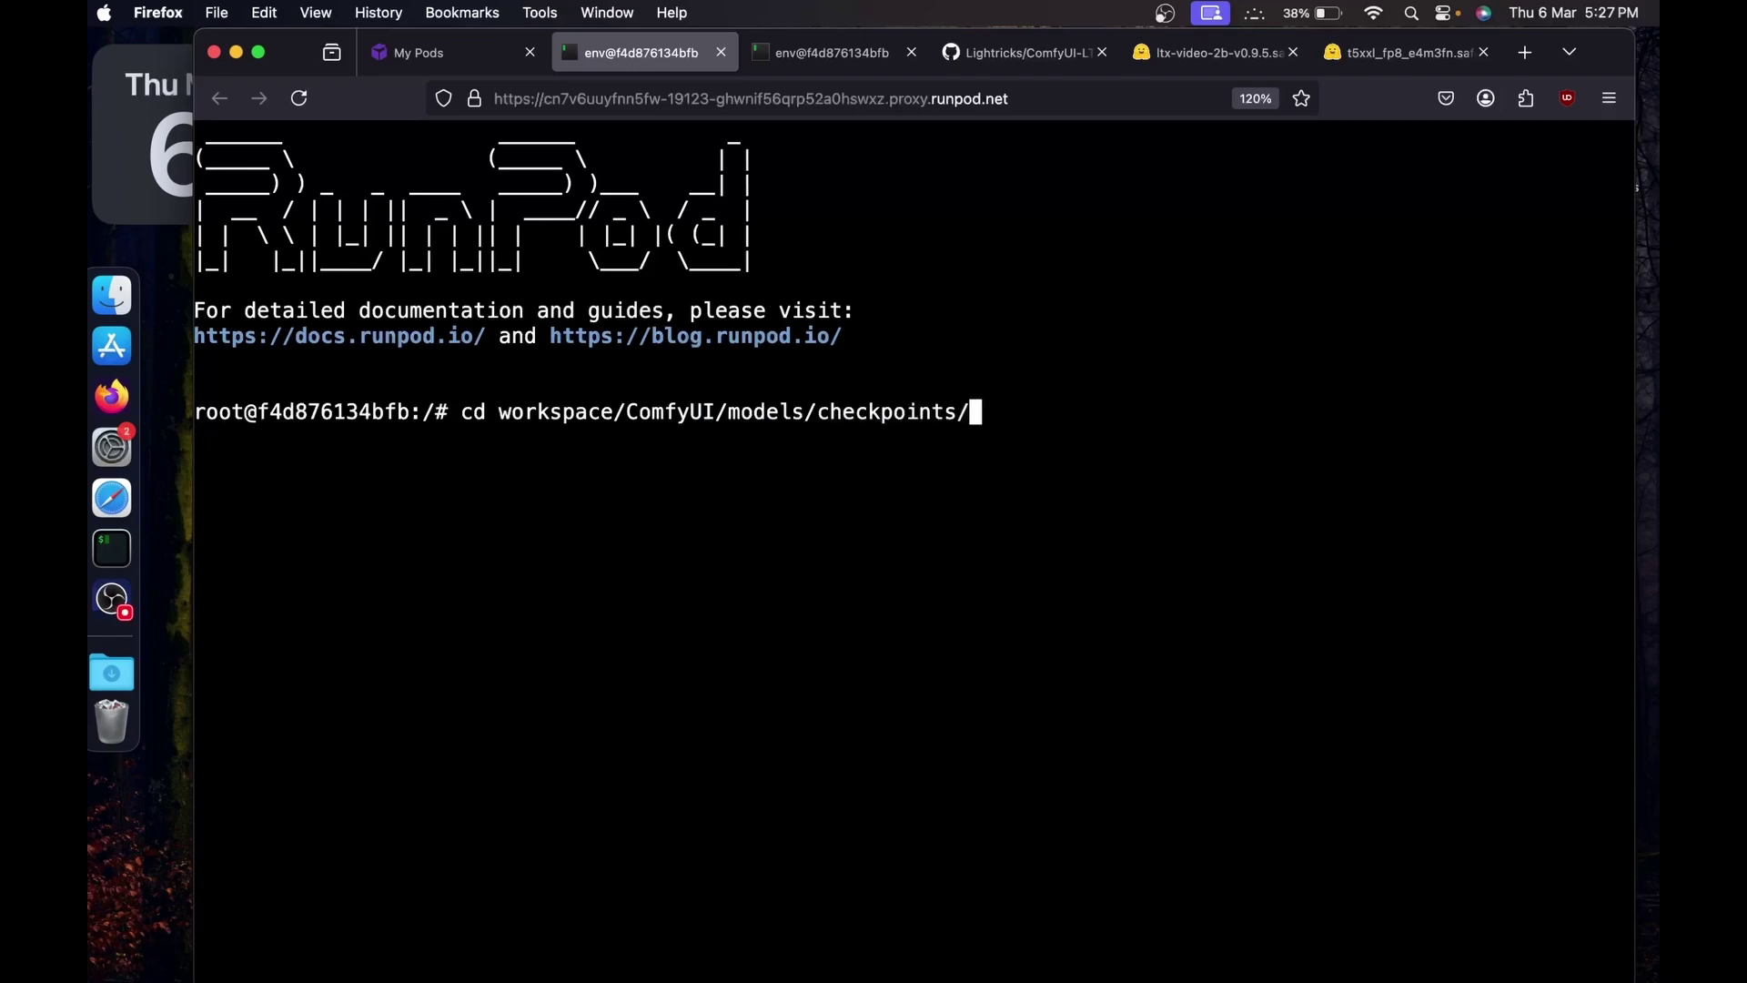
pyautogui.press('Return')
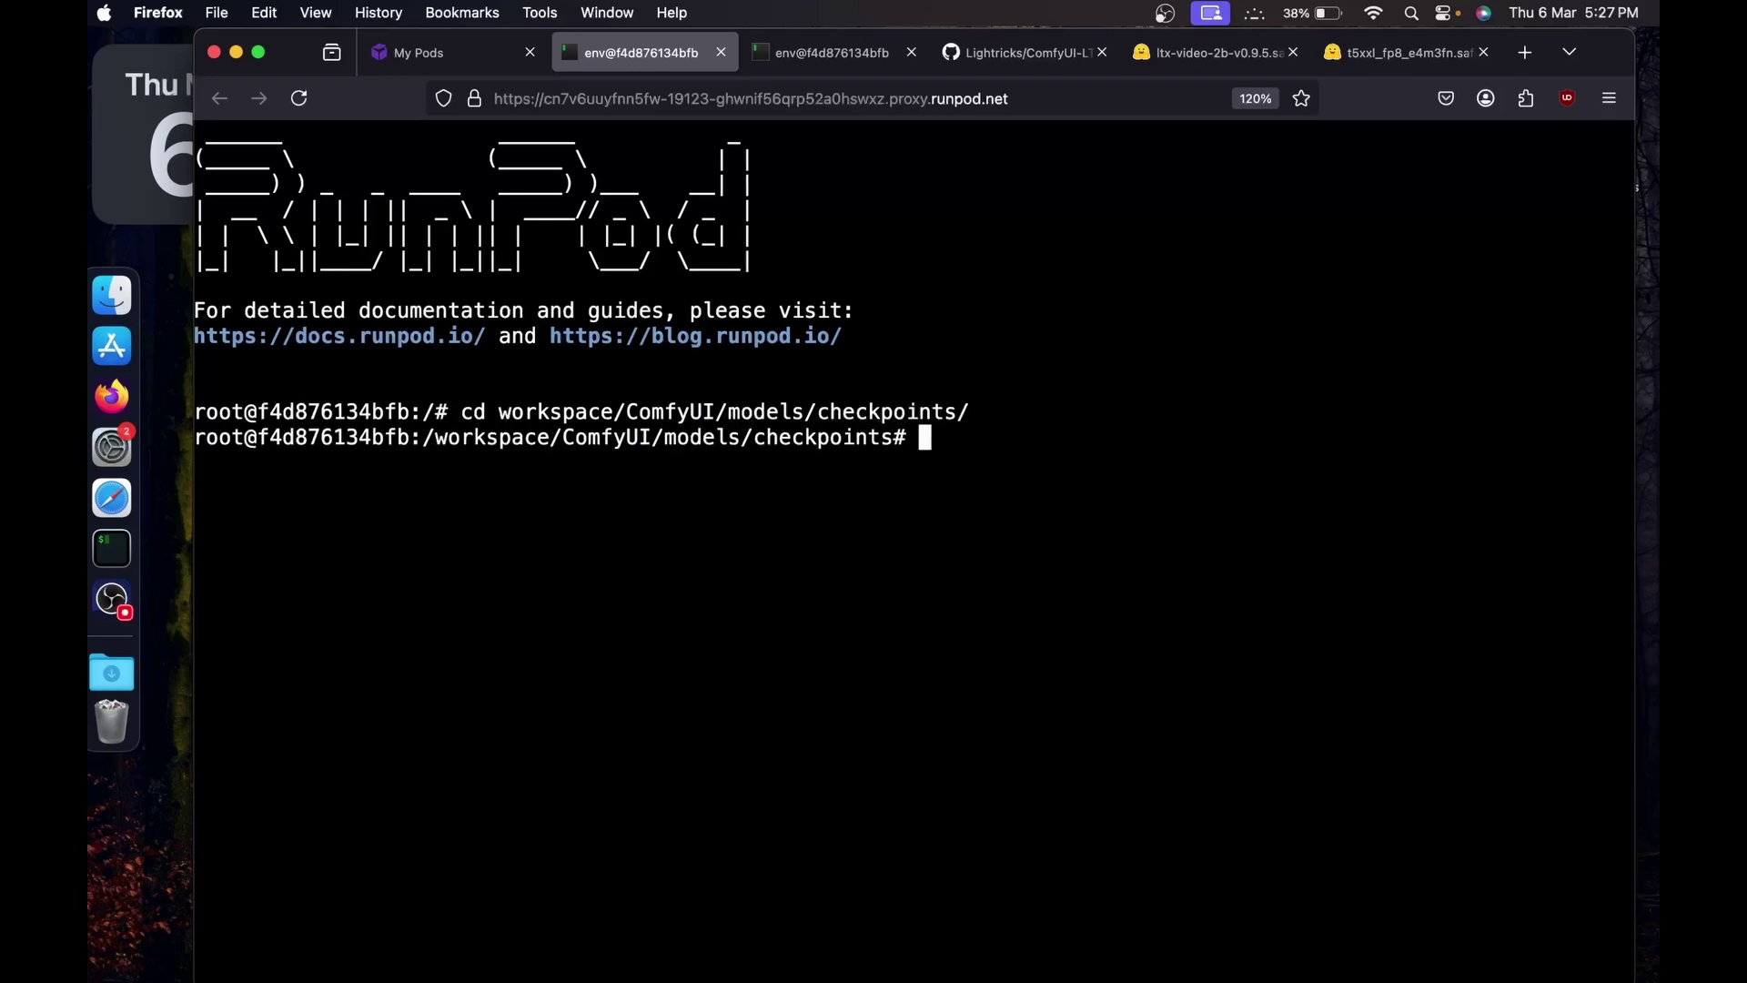
pyautogui.write('wget')
pyautogui.write('https://huggingface.co/Lightricks/LTX-Video/resolve/main/ltx-video-2b-v0.9.5.safetensors')
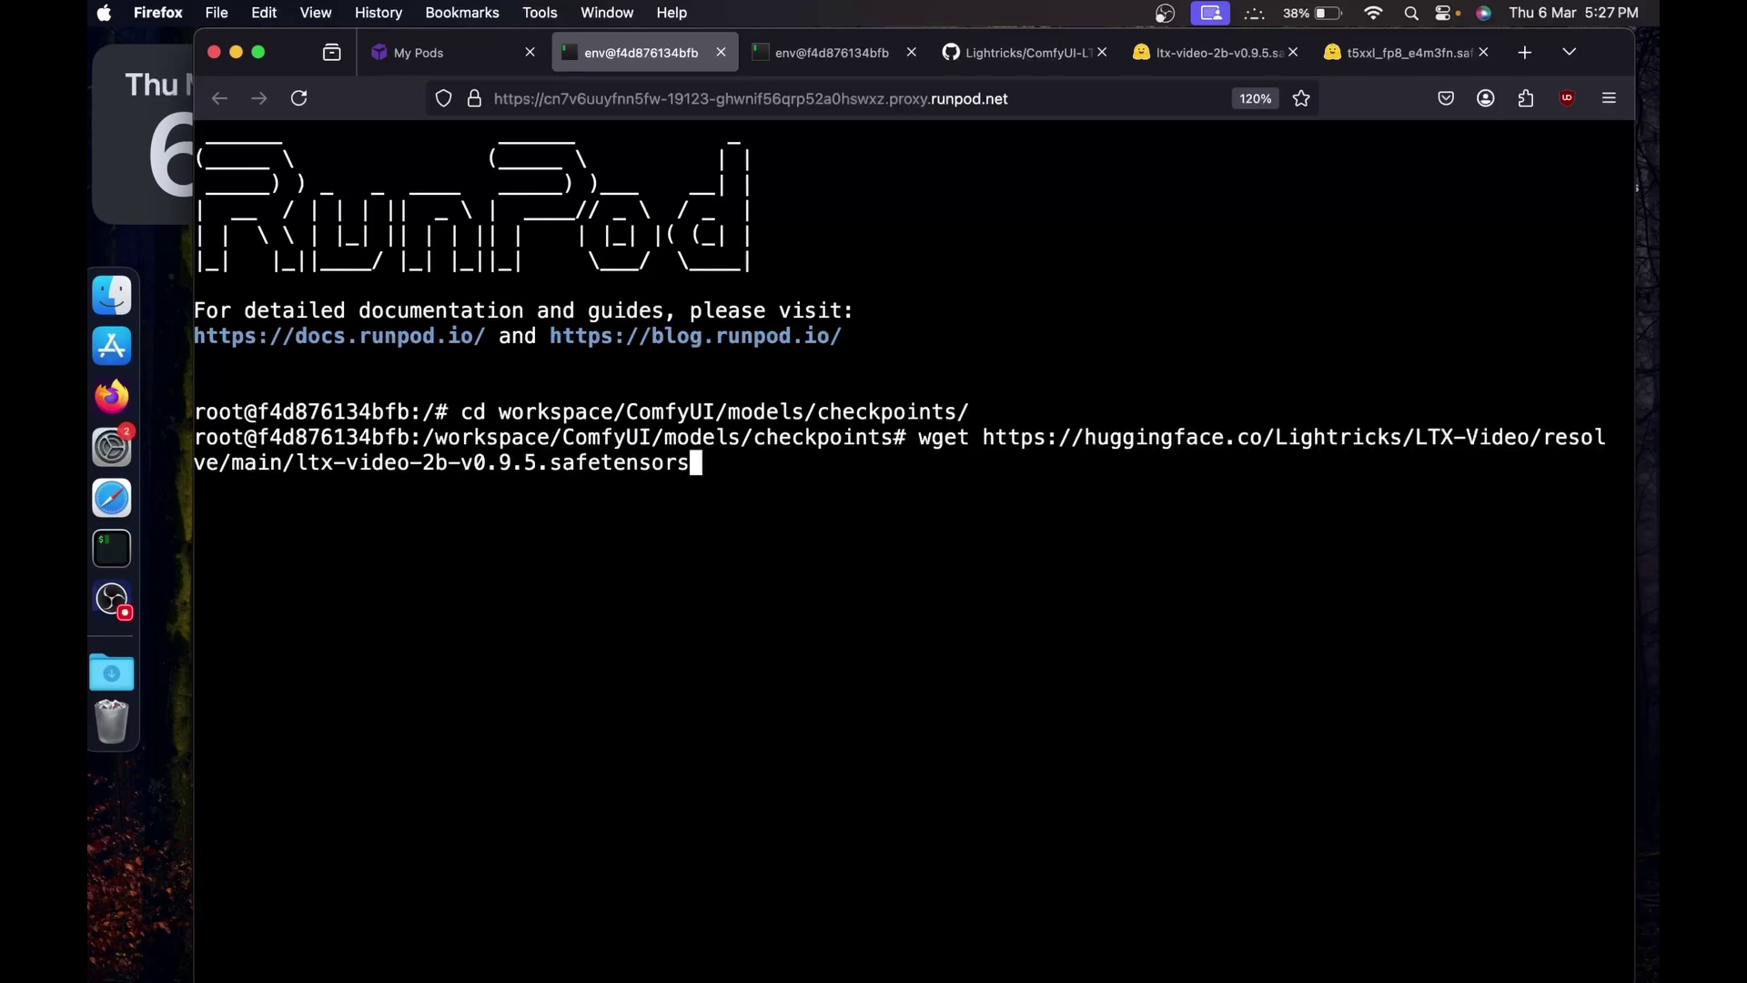
pyautogui.press('Return')
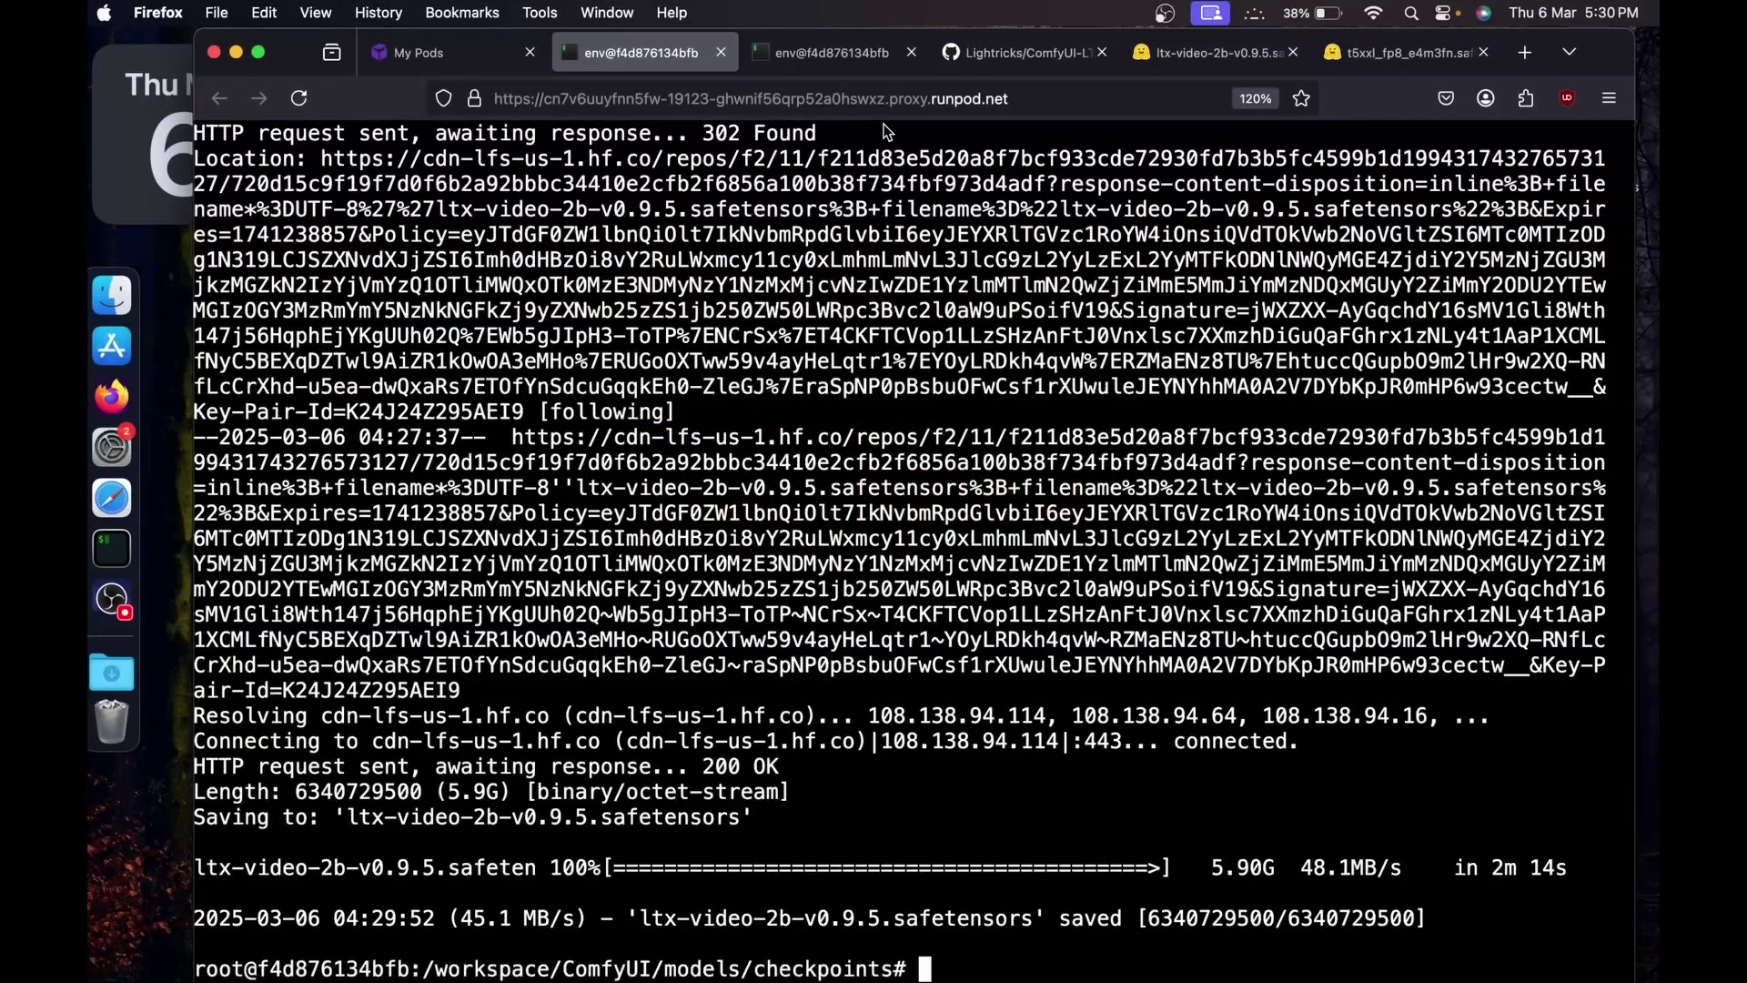
# Step: Close the first web terminal and clear the output of the remaining one
pyautogui.click(911, 52)
pyautogui.hotkey('ctrl', 'l')
pyautogui.moveTo(565, 133); pyautogui.dragTo(808, 140)
pyautogui.moveTo(565, 131); pyautogui.dragTo(628, 134)
pyautogui.click(921, 161)
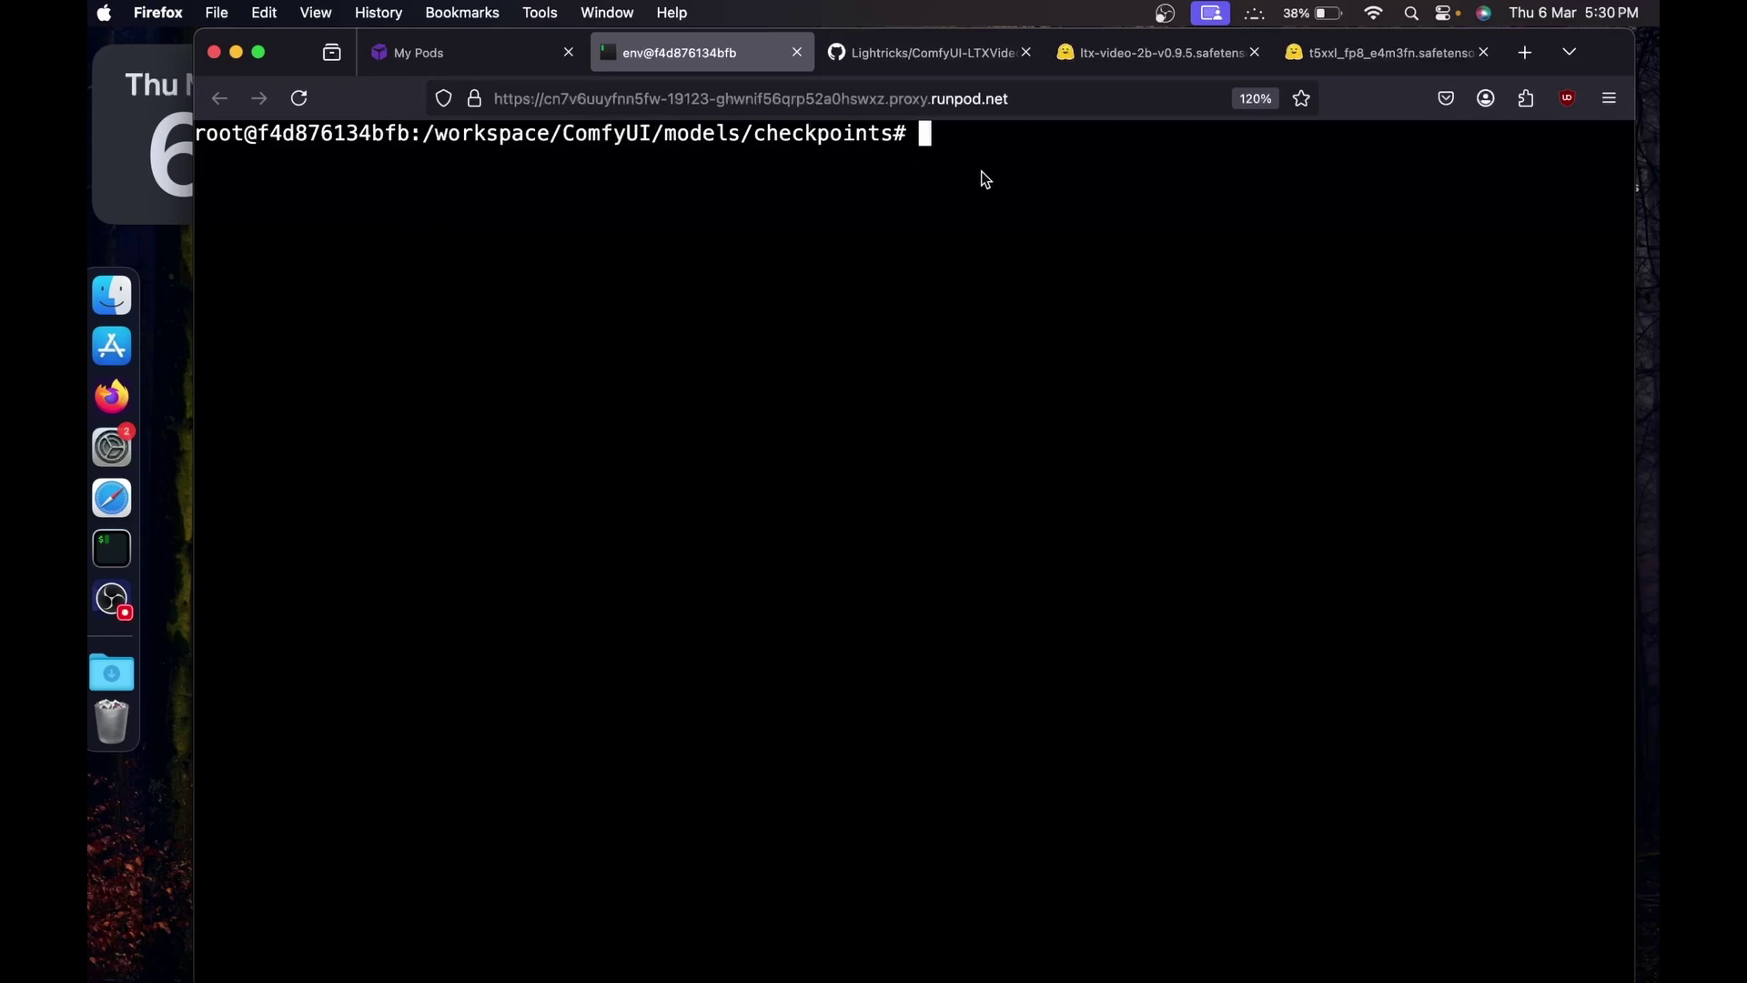
# Step: Go up two directory levels from models/checkpoints to the ComfyUI folder
pyautogui.write('cd ..')
pyautogui.press('Return')
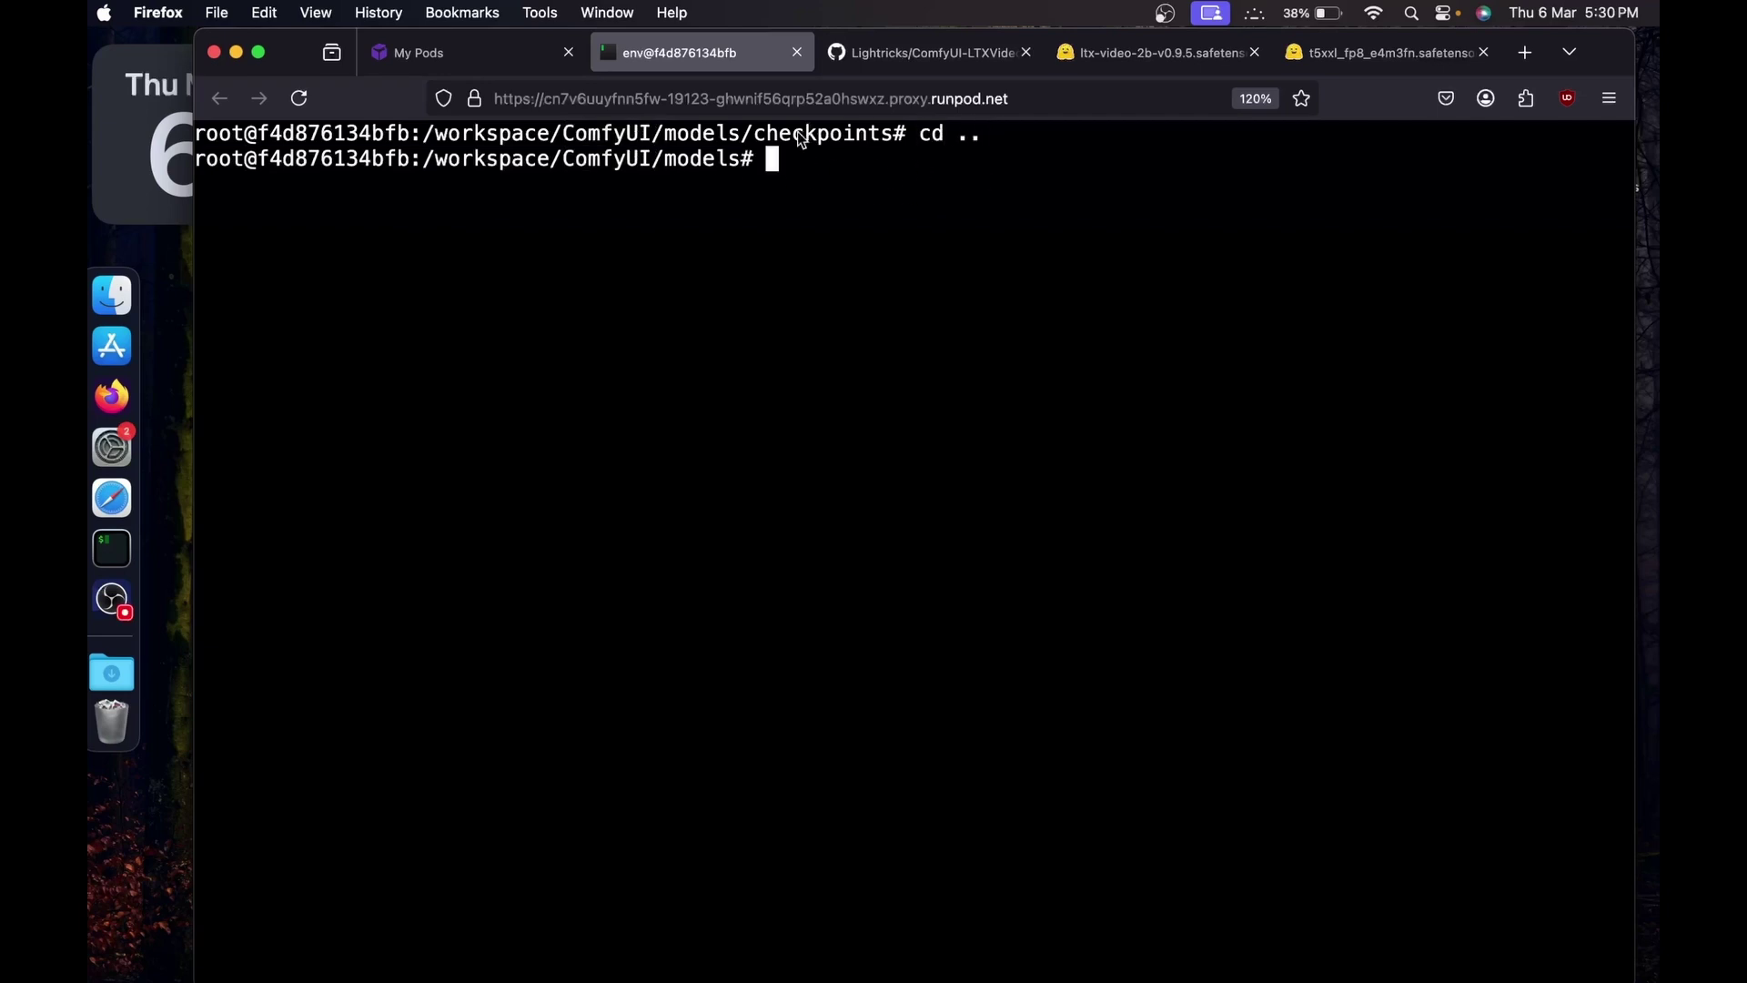
pyautogui.write('cd ..')
pyautogui.press('Return')
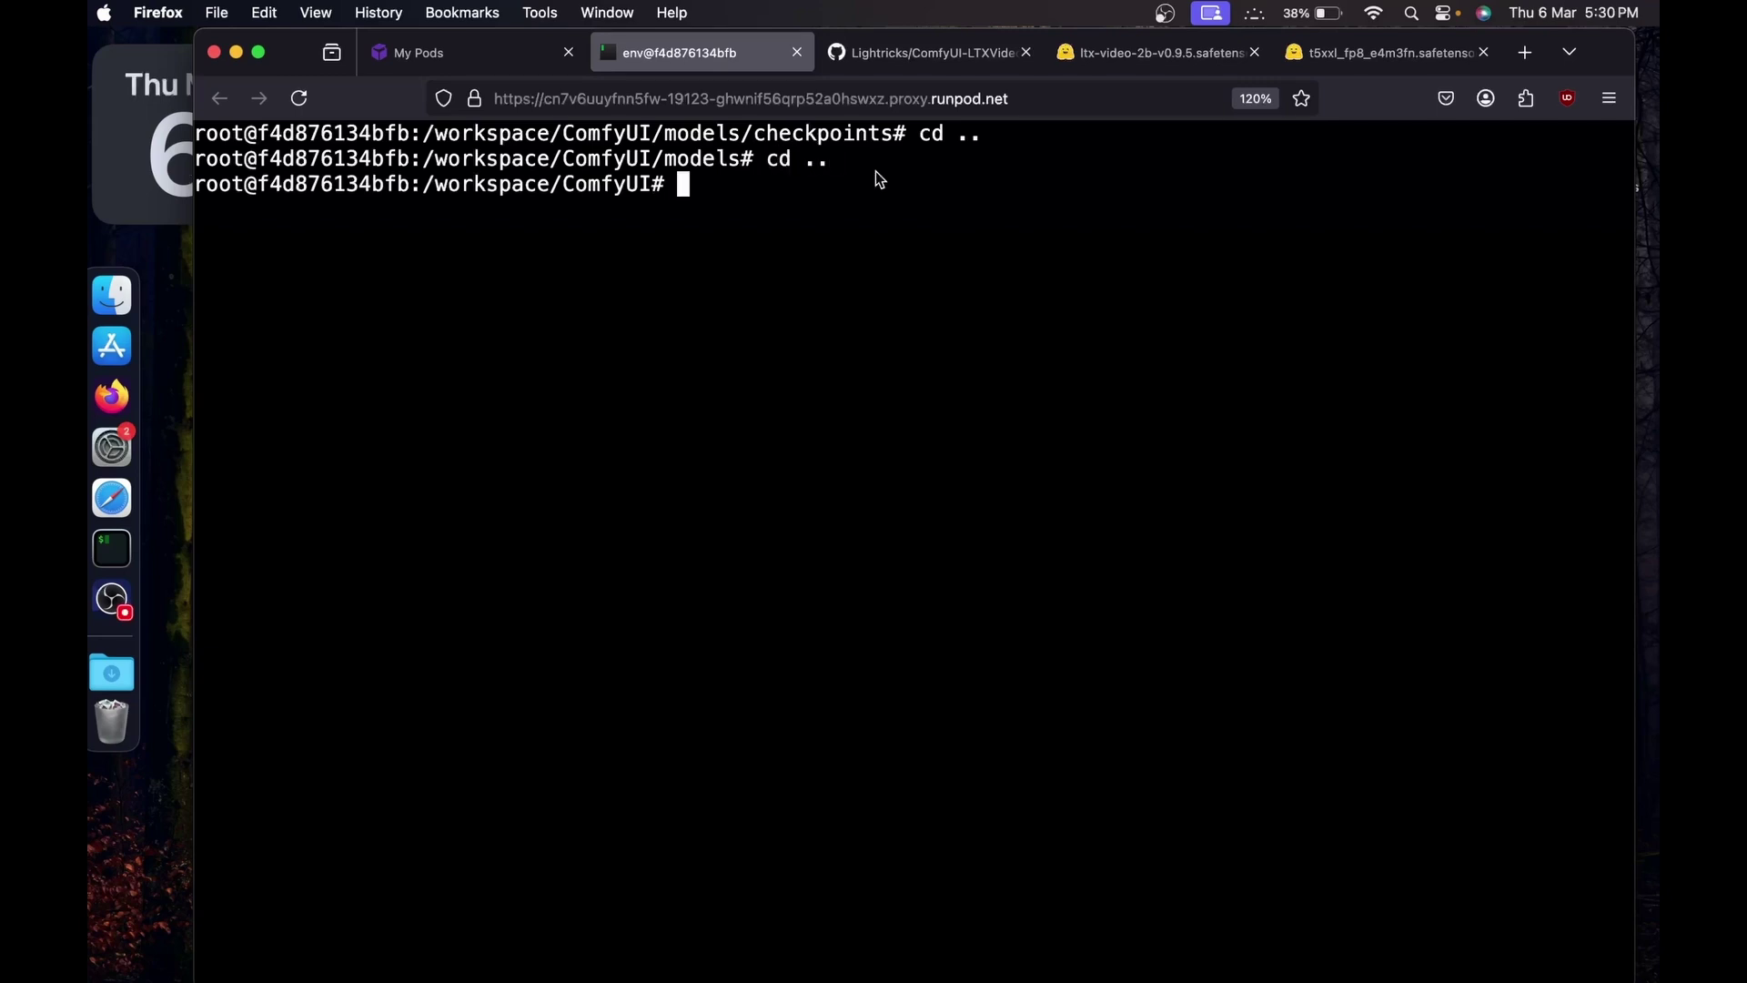
pyautogui.moveTo(575, 184); pyautogui.dragTo(661, 196)
pyautogui.click(748, 179)
# Step: Start the ComfyUI server with python main.py --listen 0.0.0.0
pyautogui.write('python main.')
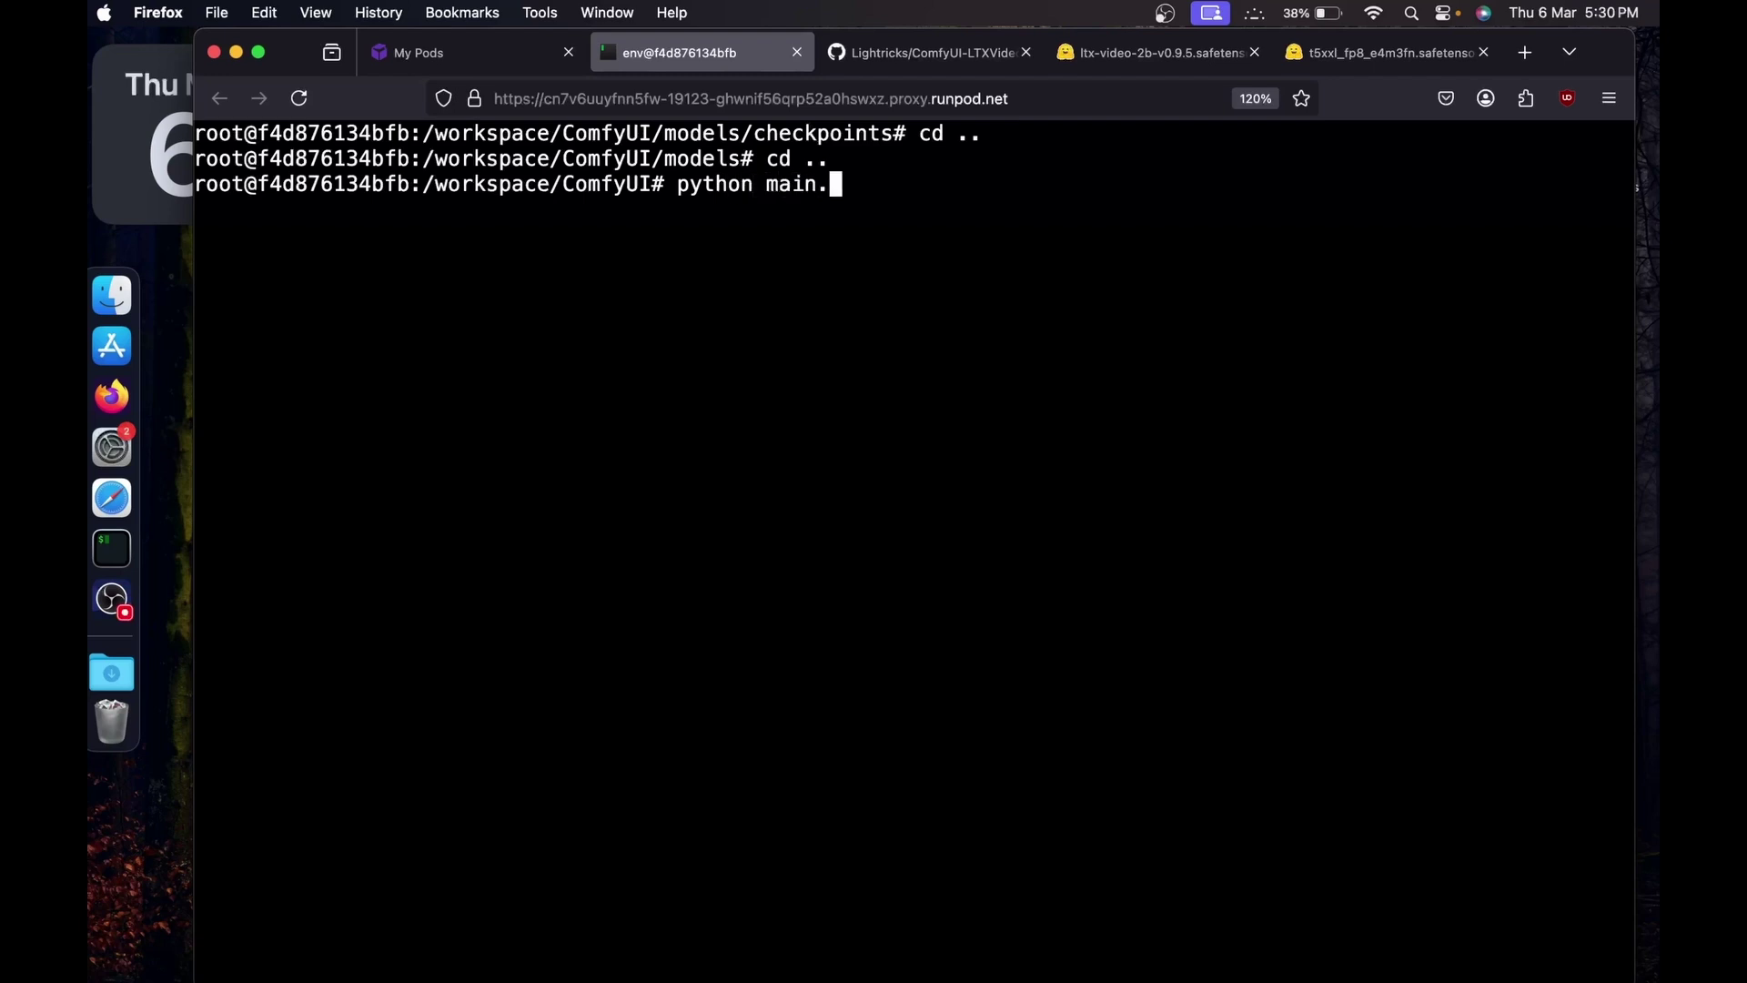
pyautogui.write('py --listen 0')
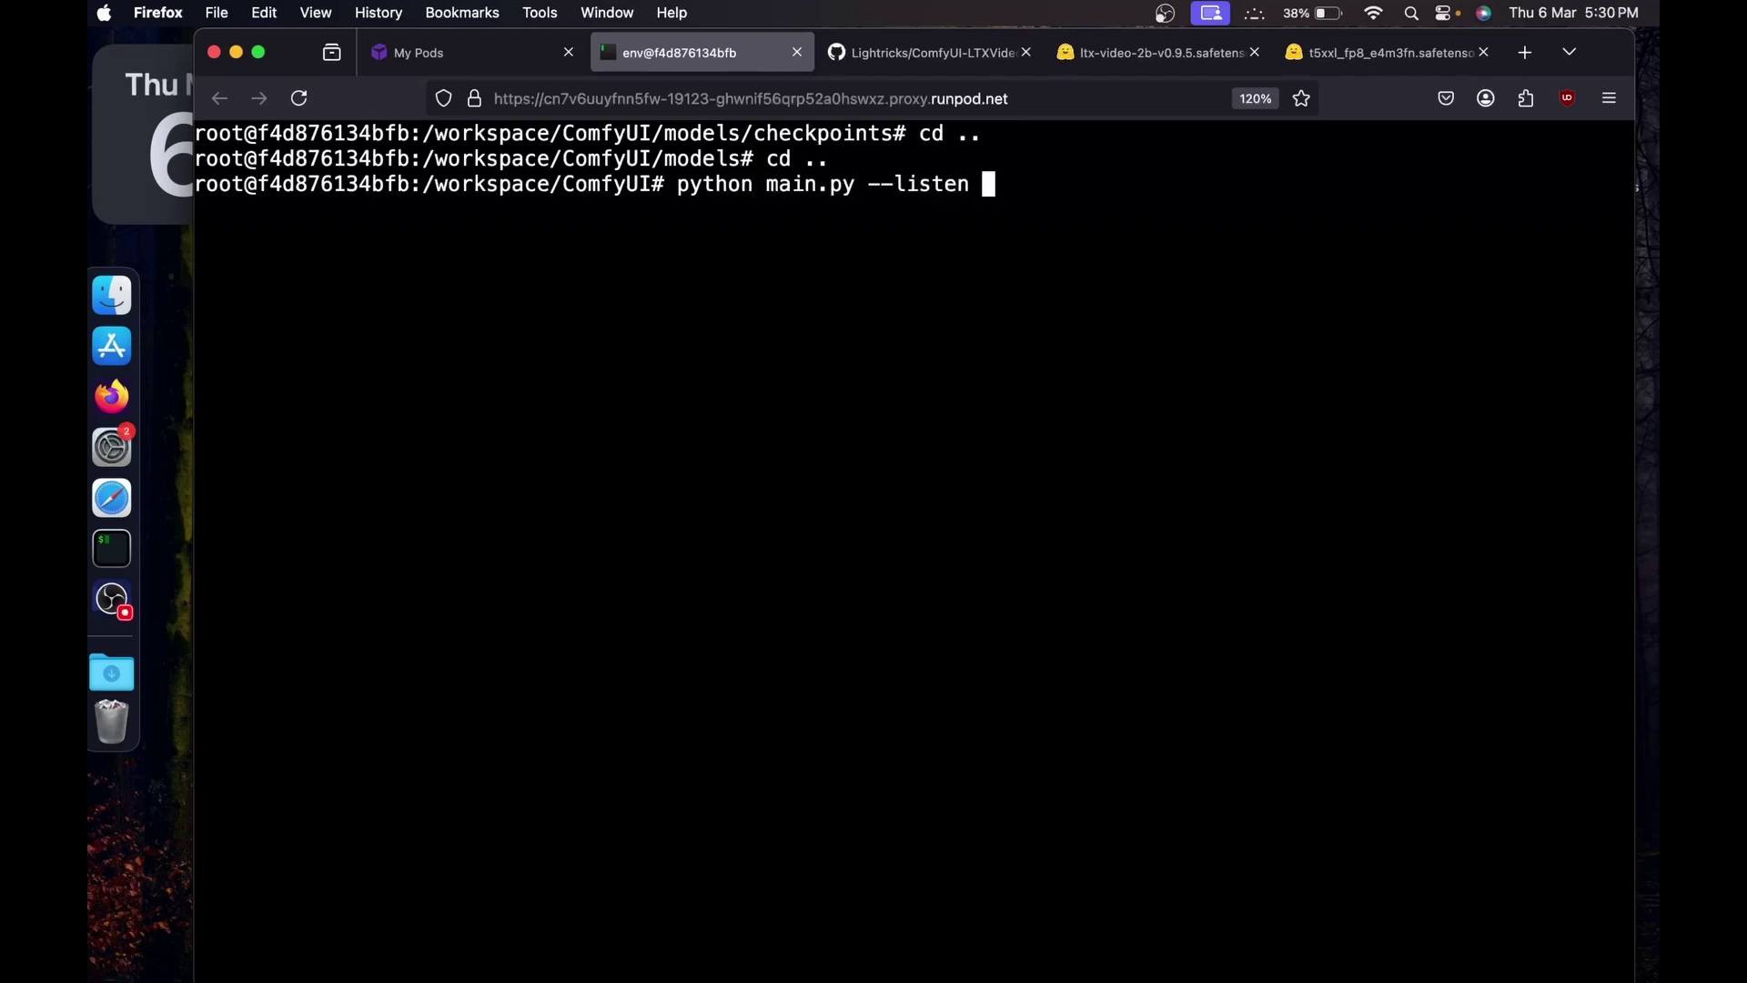
pyautogui.write('.0.0.0')
pyautogui.press('Return')
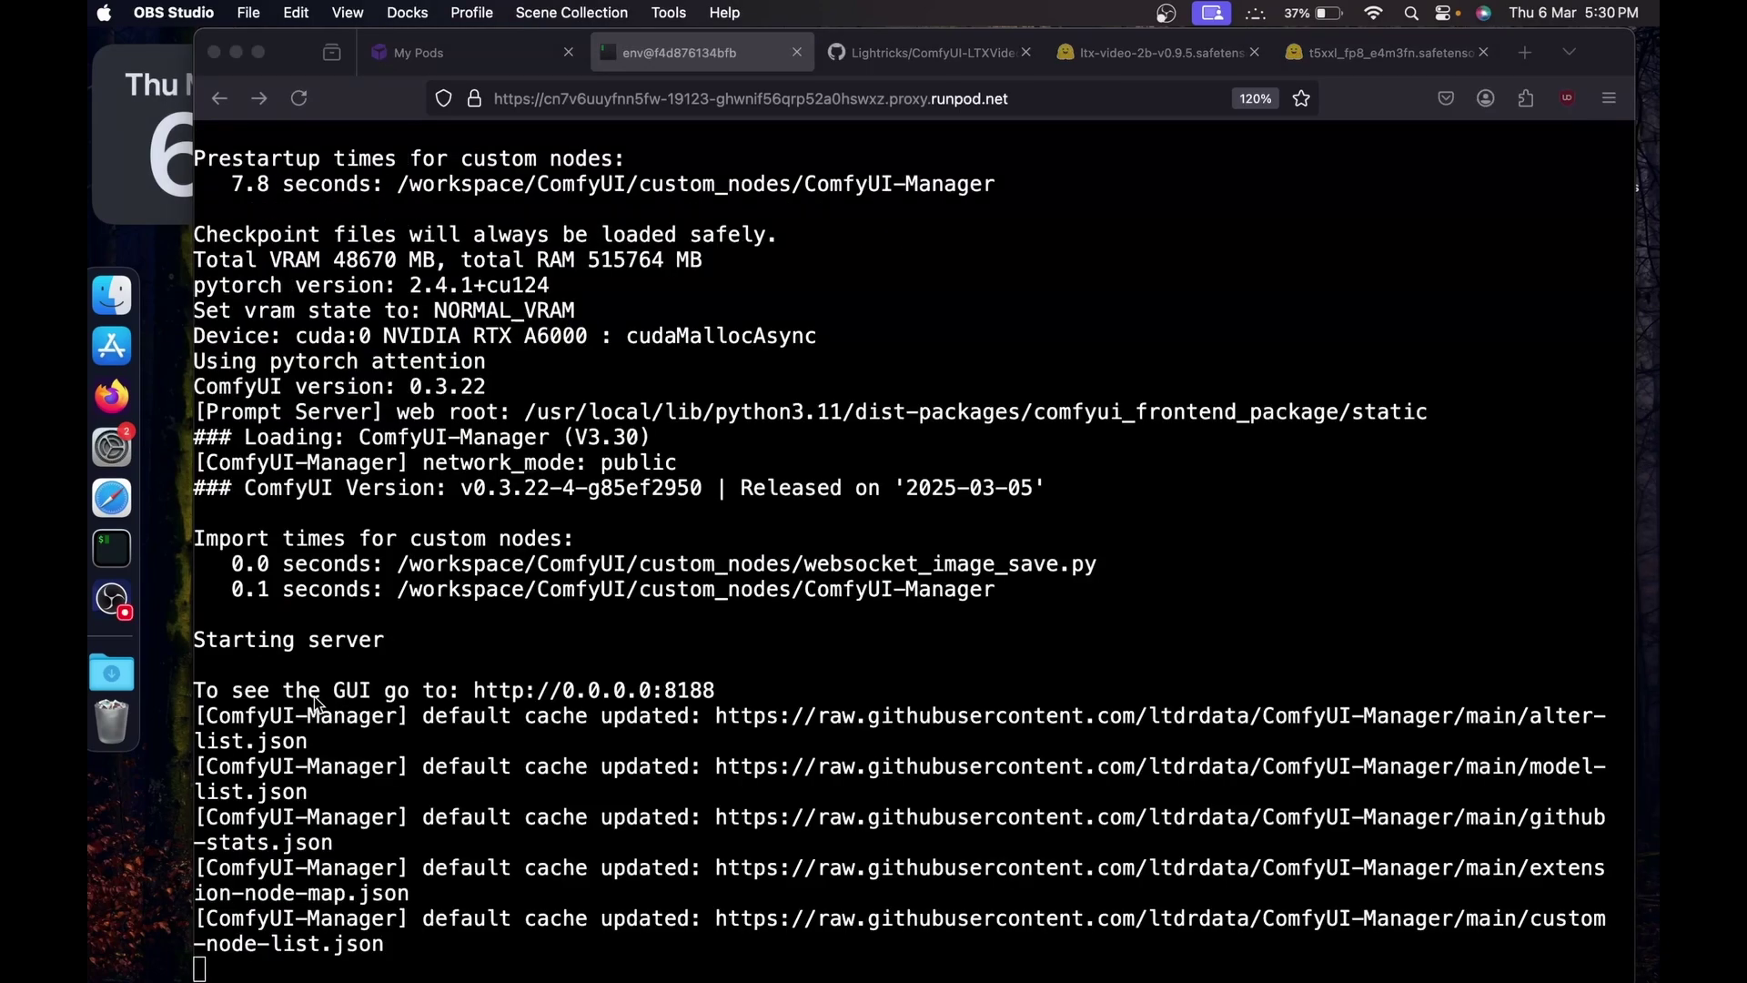
# Step: Open ComfyUI through the pod's HTTP service on port 8188 and dismiss the missing models notice
pyautogui.click(315, 697)
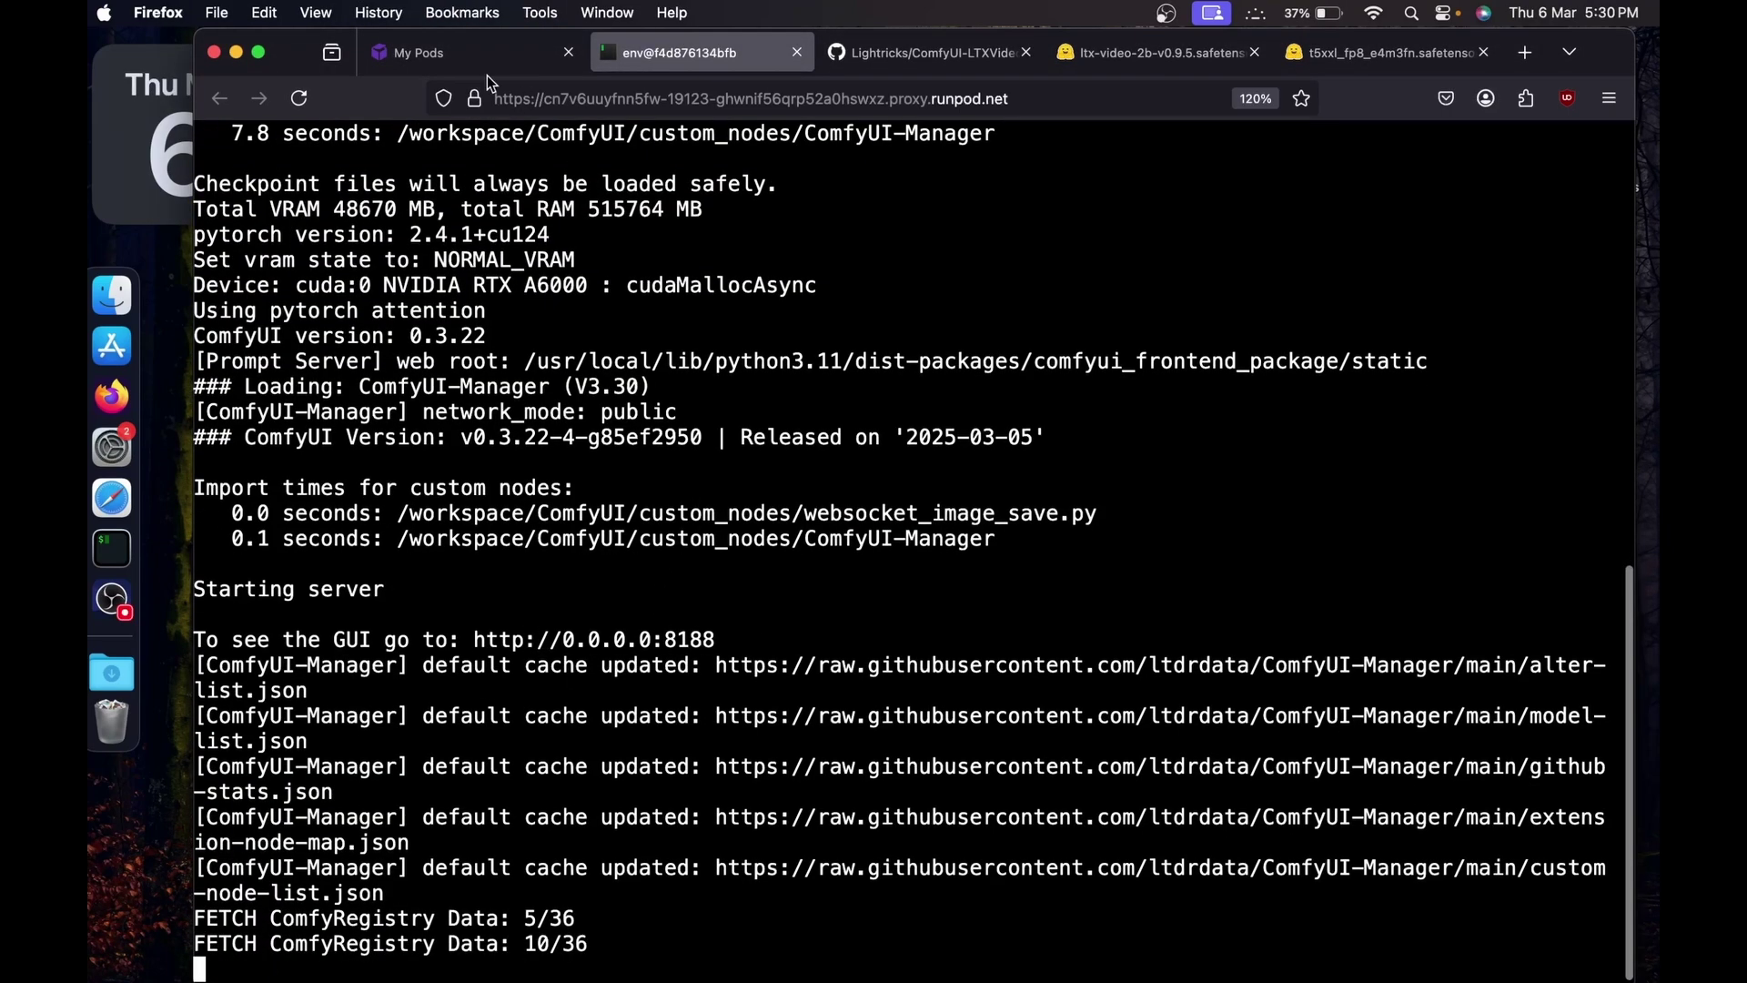
pyautogui.click(428, 53)
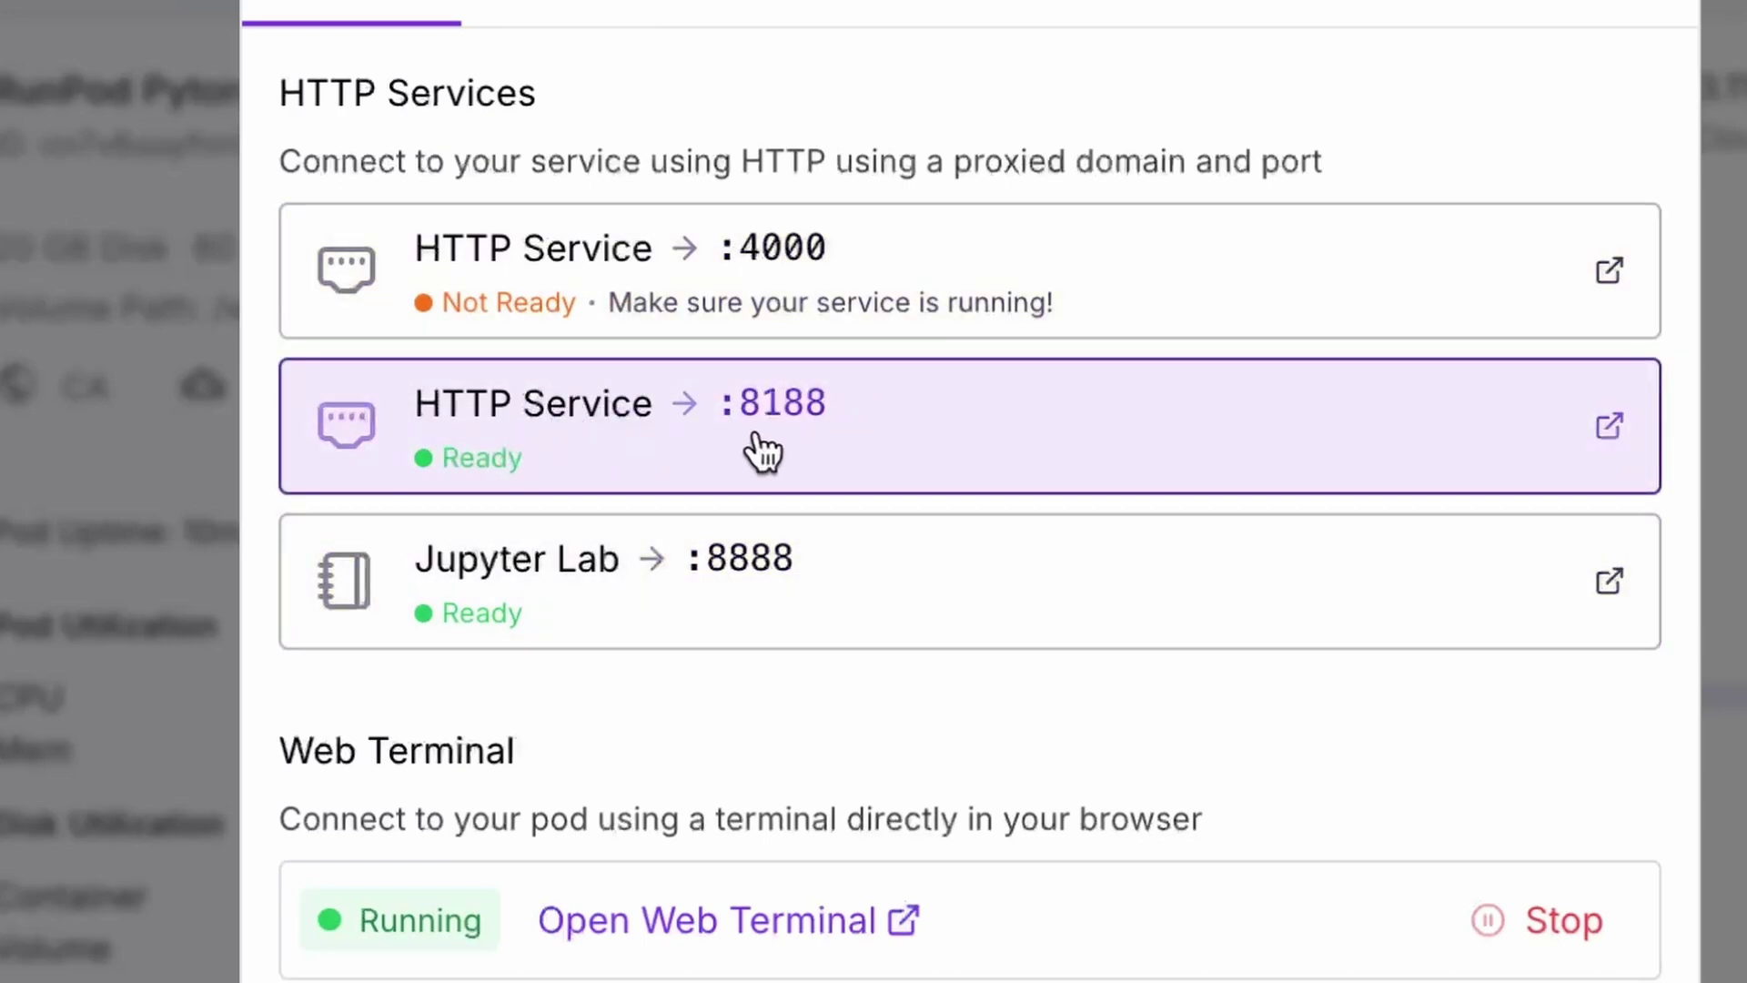
pyautogui.click(674, 433)
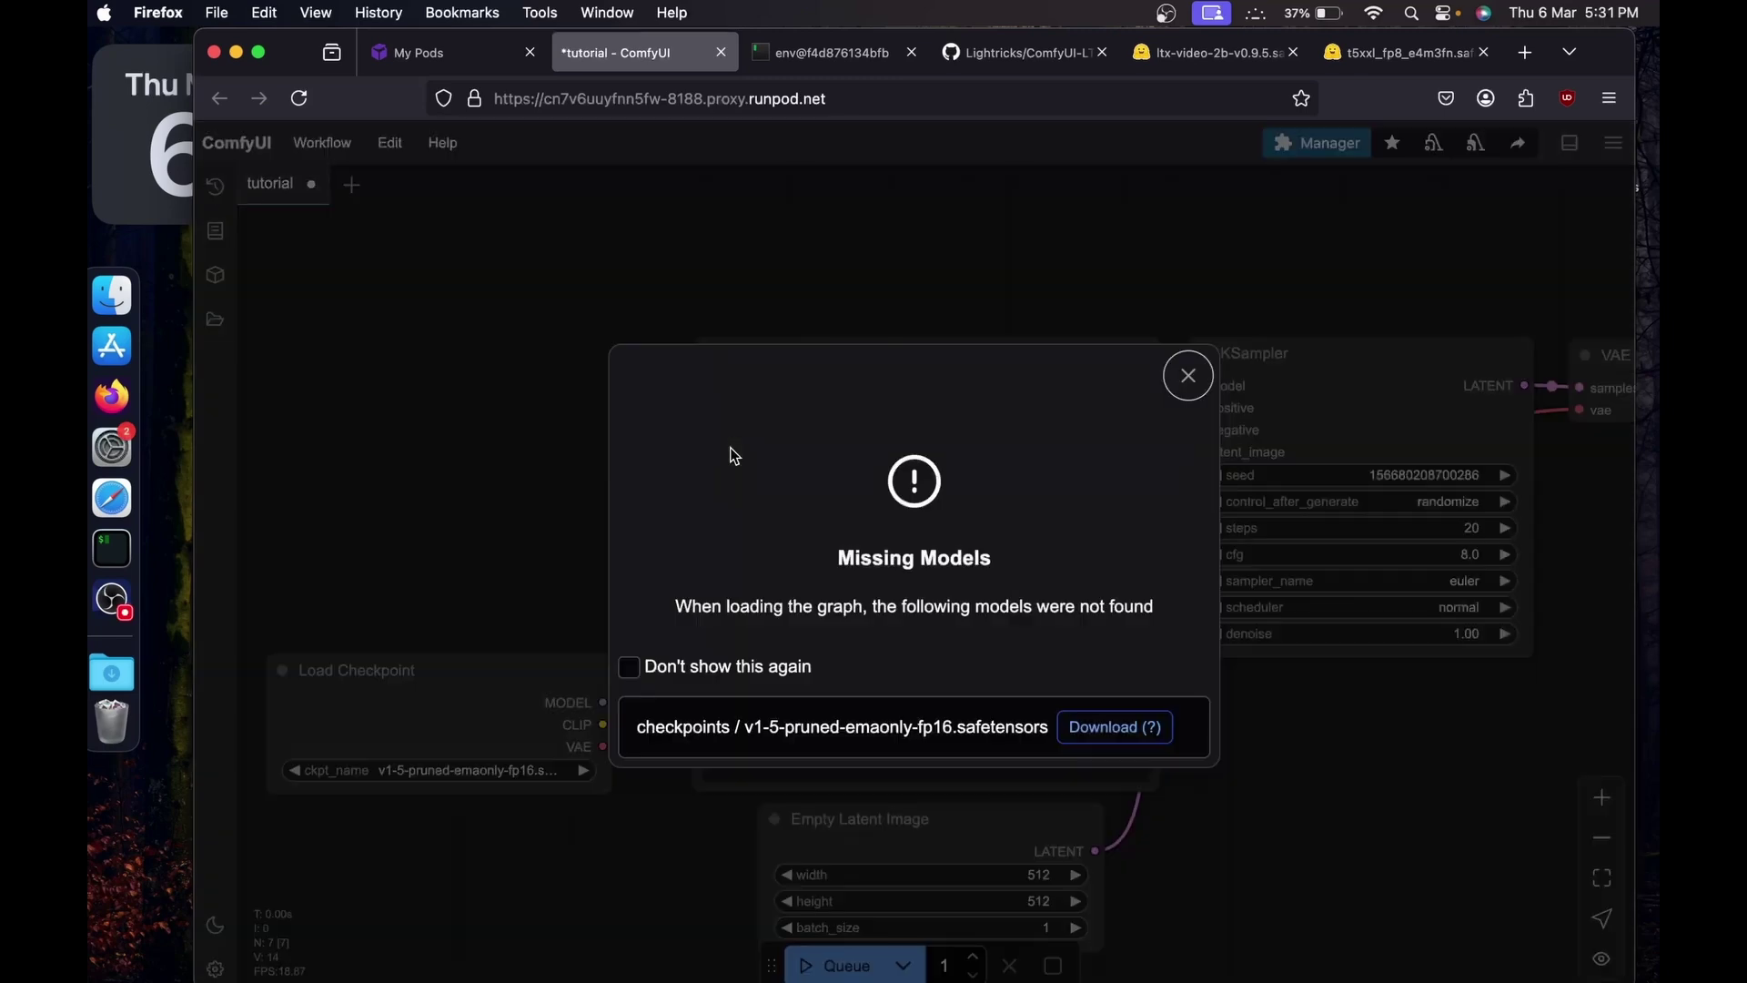
pyautogui.click(1201, 374)
pyautogui.moveTo(986, 304); pyautogui.dragTo(767, 301)
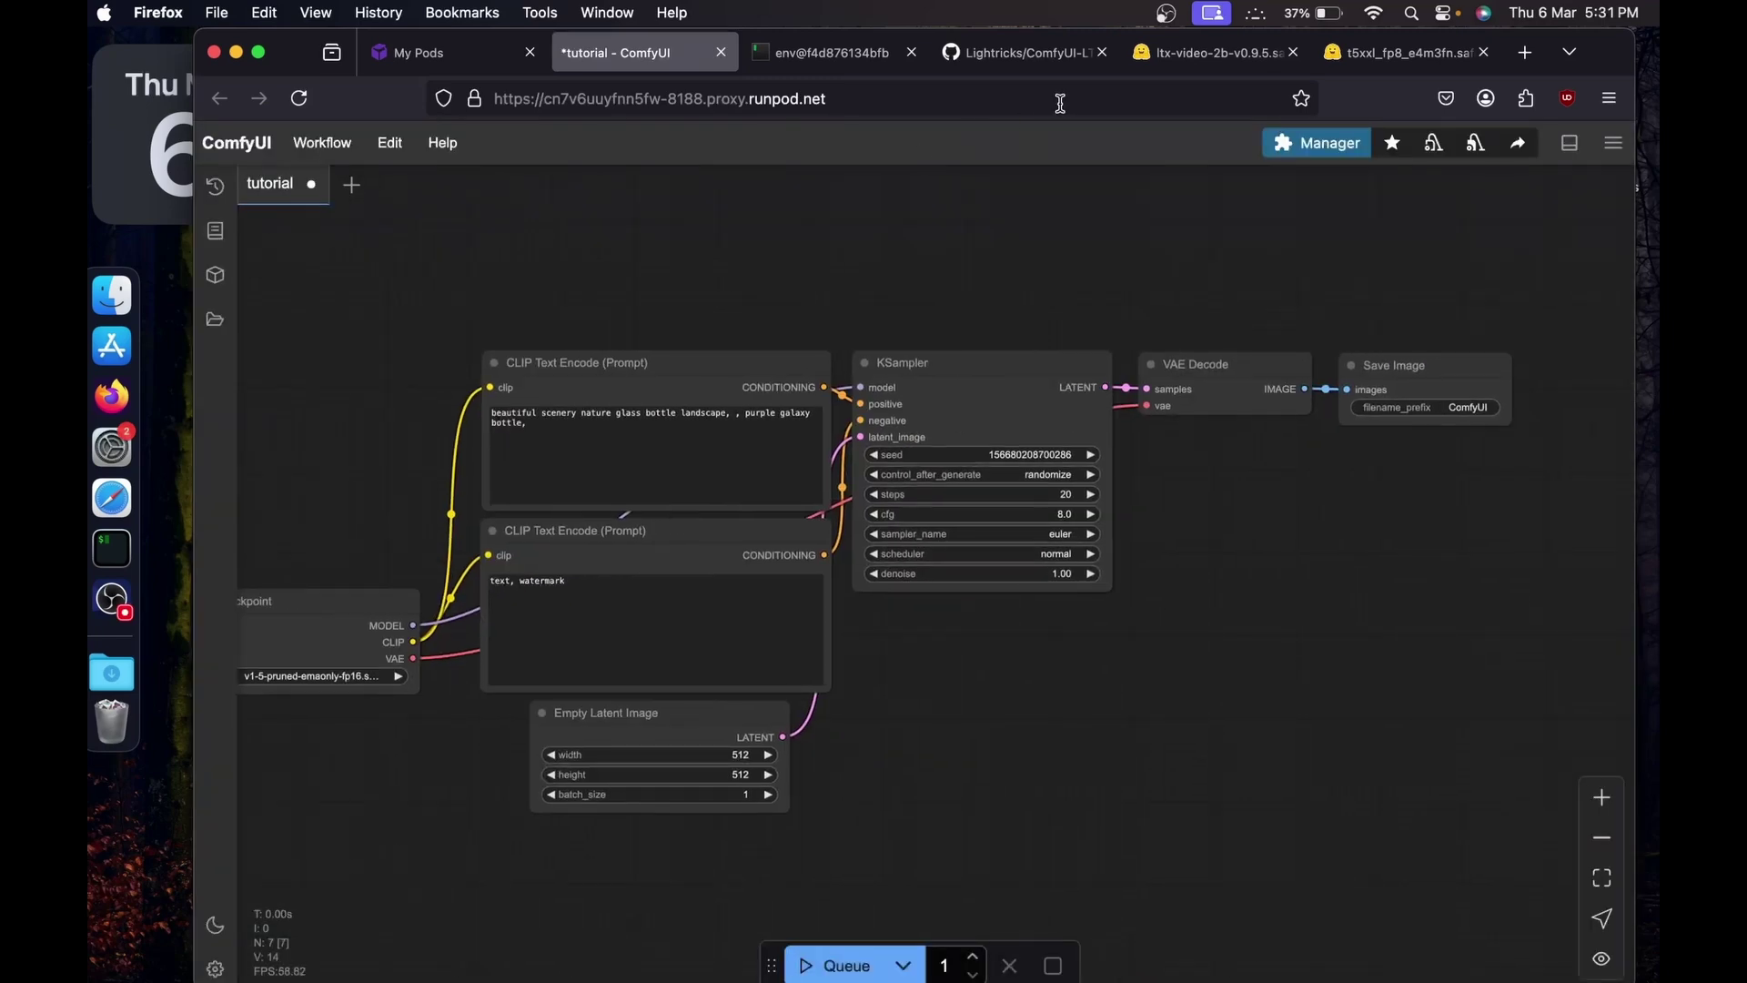
# Step: Open the Frame Interpolation workflow file from the ComfyUI-LTXVideo README on GitHub and copy its JSON
pyautogui.click(1032, 56)
pyautogui.scroll(20, 673, 287)
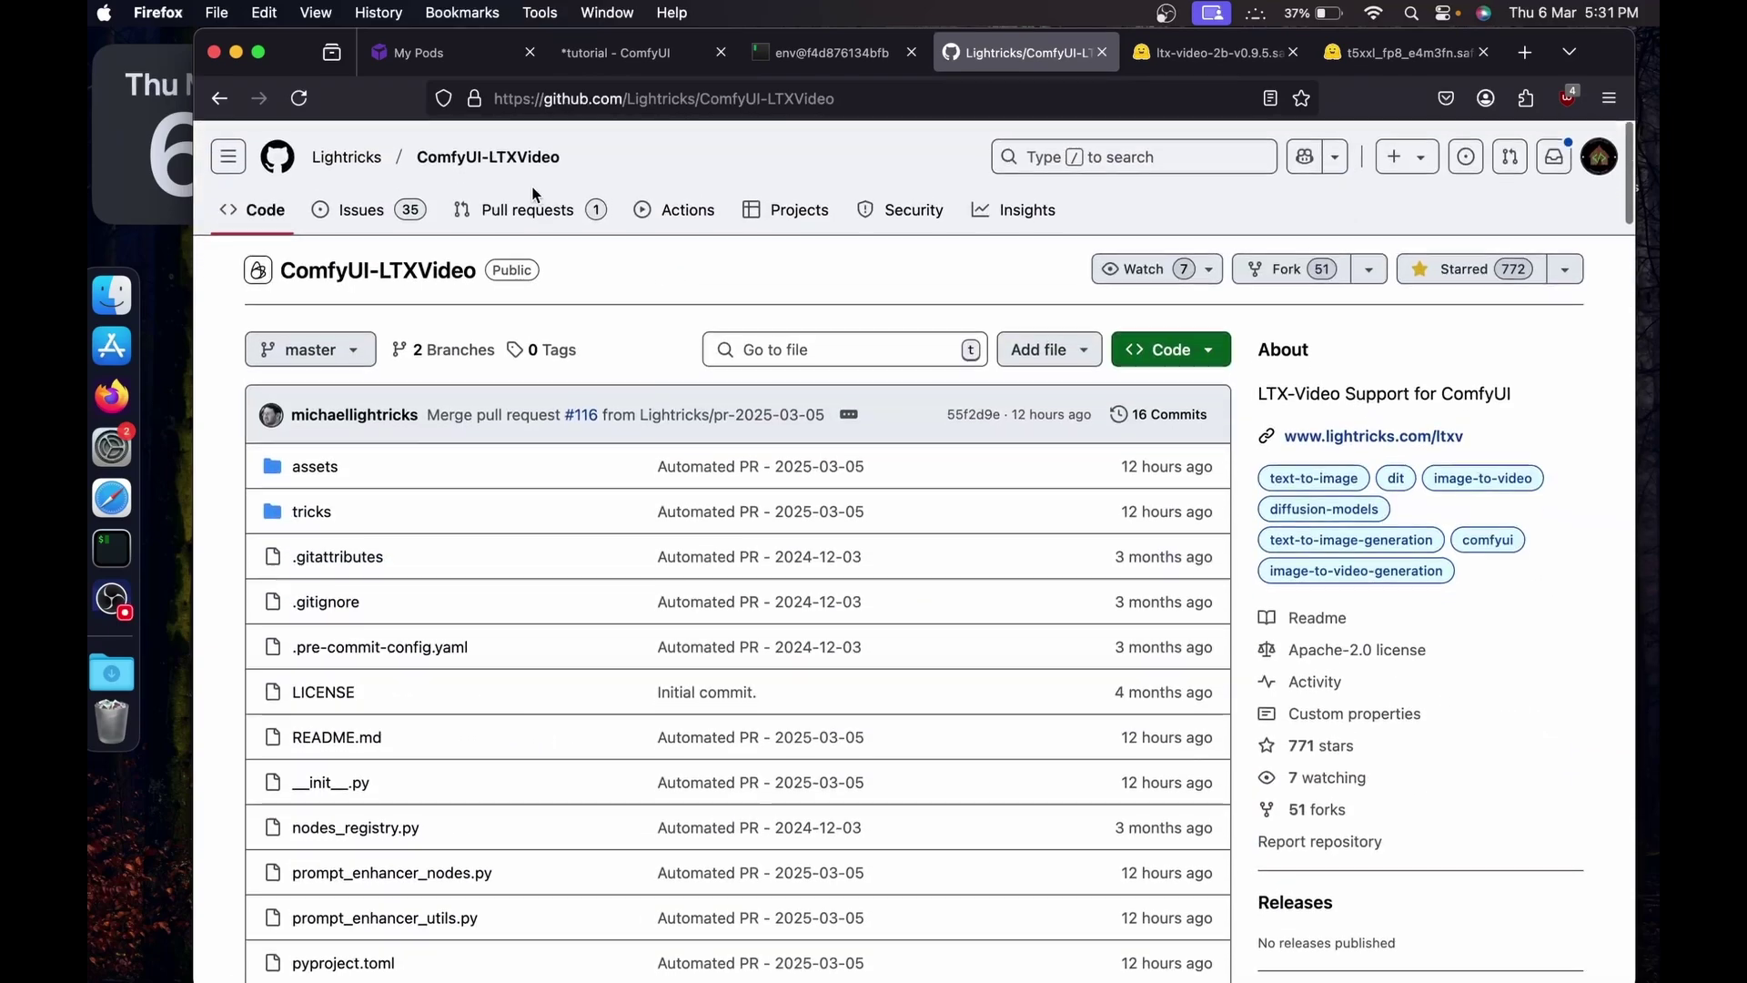
pyautogui.scroll(-8, 671, 293)
pyautogui.scroll(-20, 673, 297)
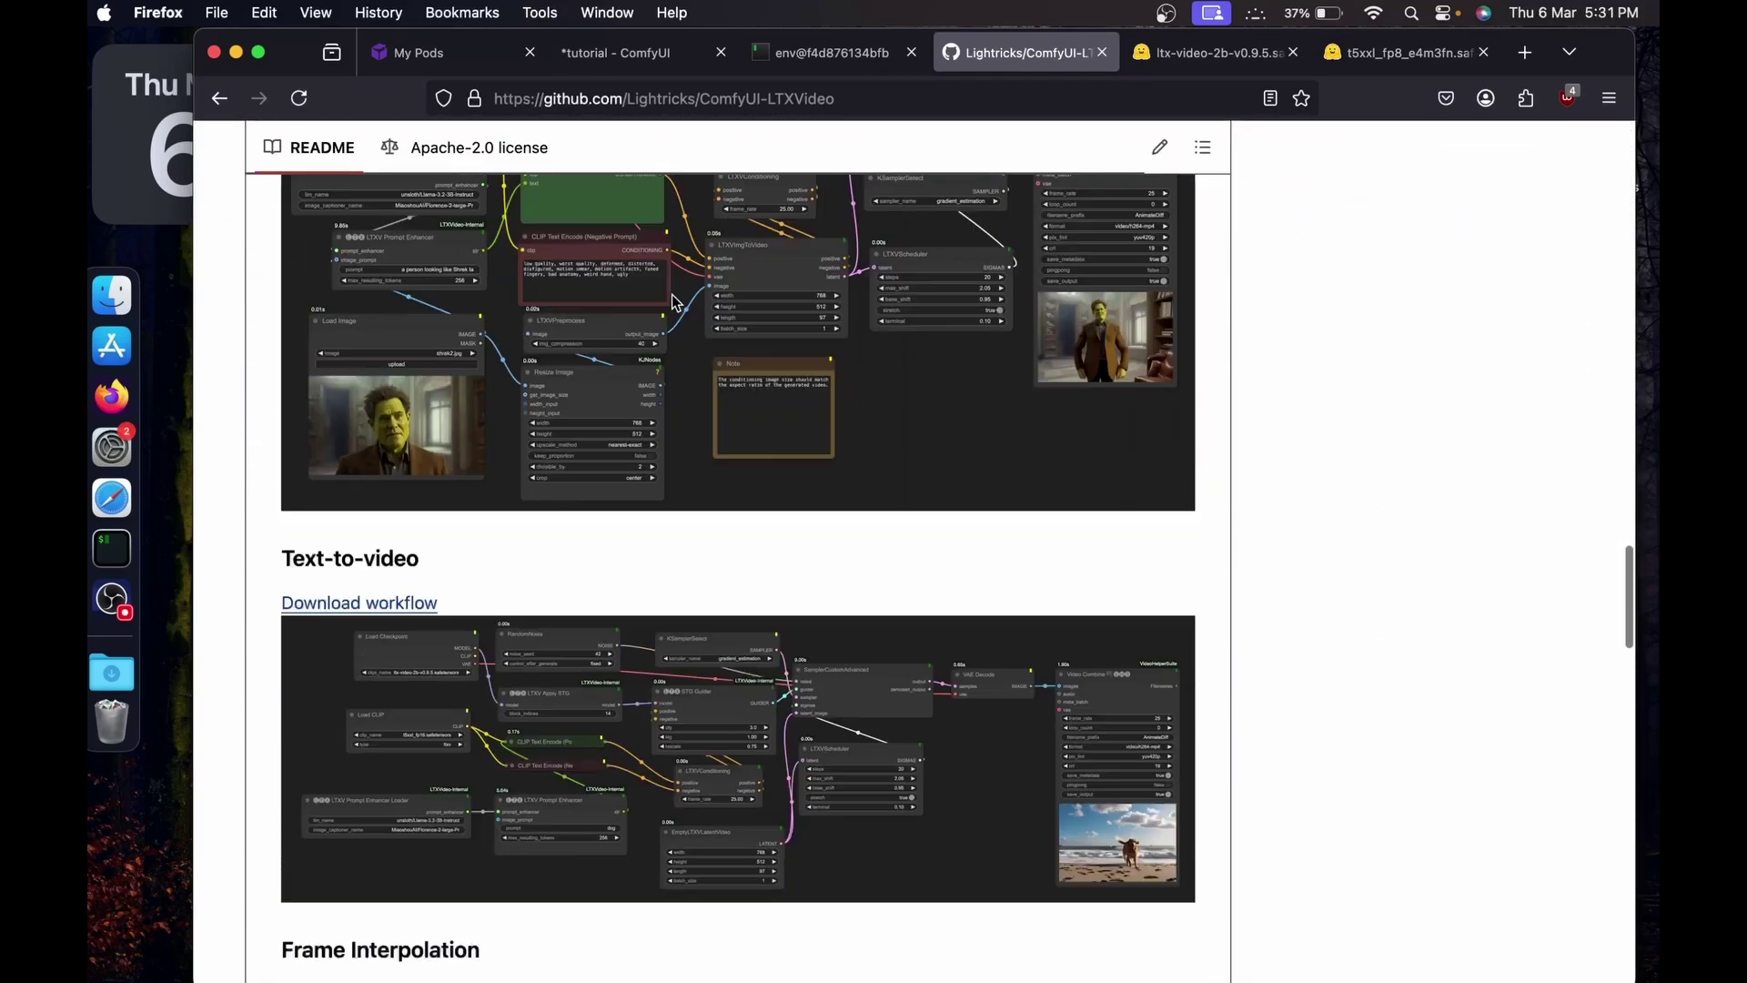
pyautogui.scroll(-3, 674, 303)
pyautogui.moveTo(314, 342); pyautogui.dragTo(435, 342)
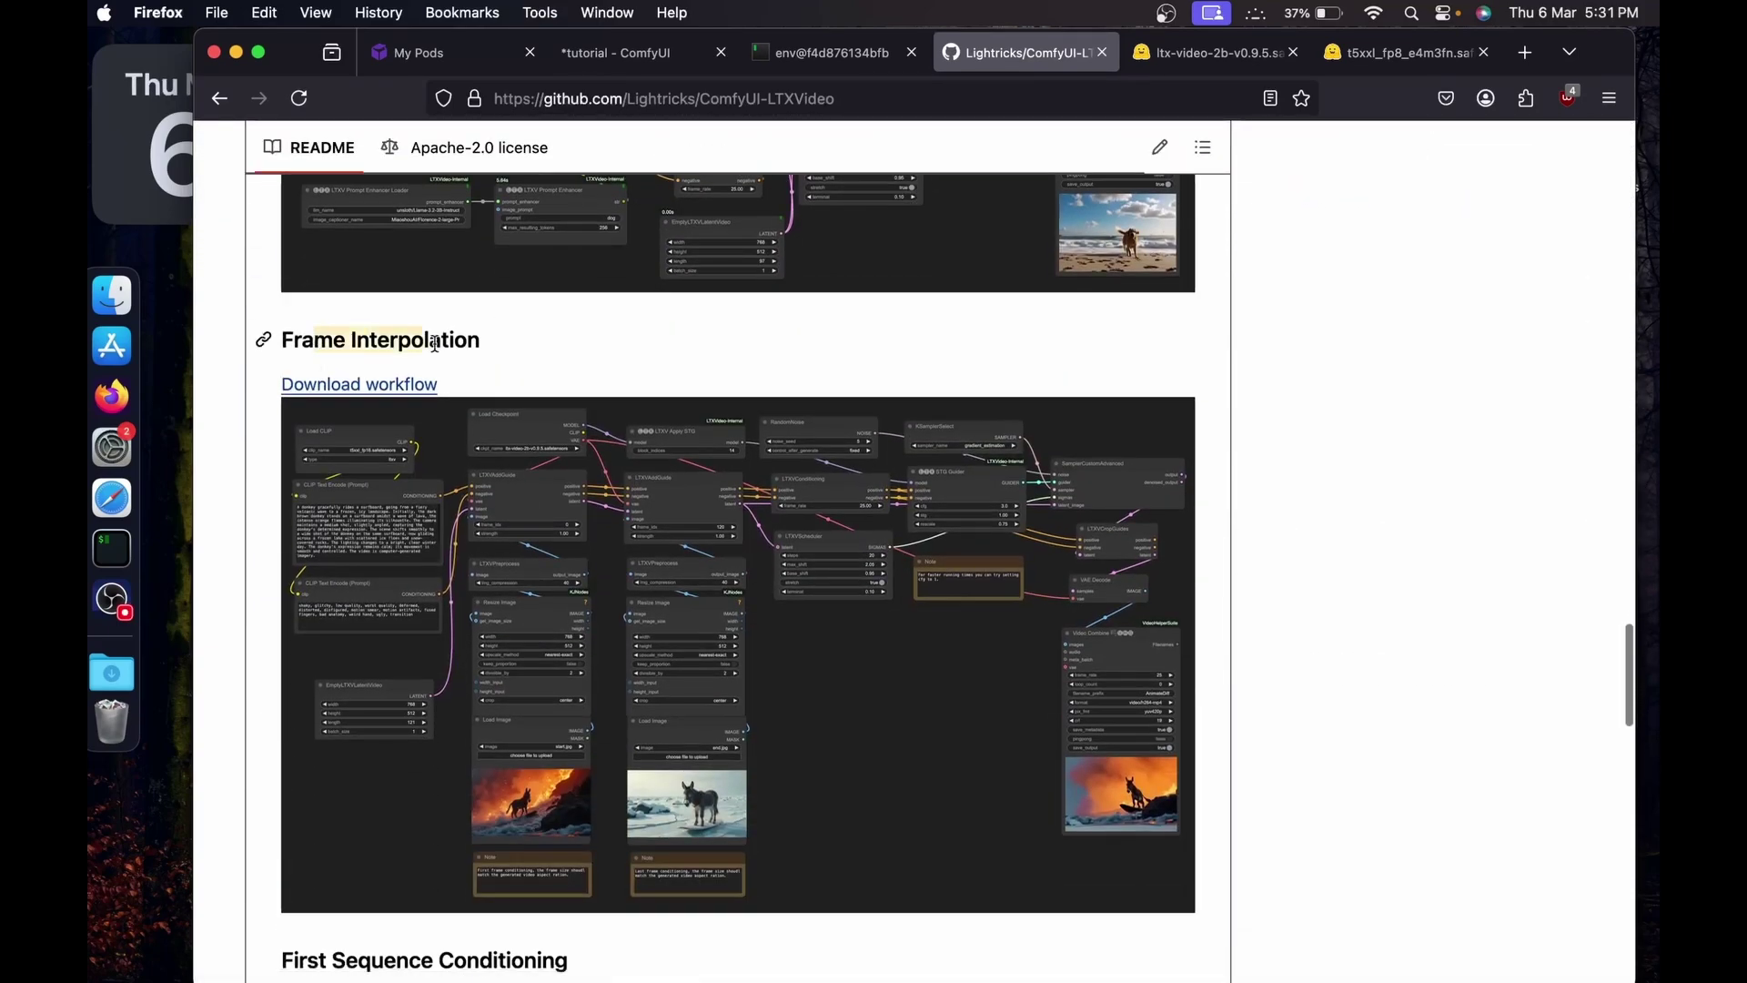
pyautogui.click(373, 387)
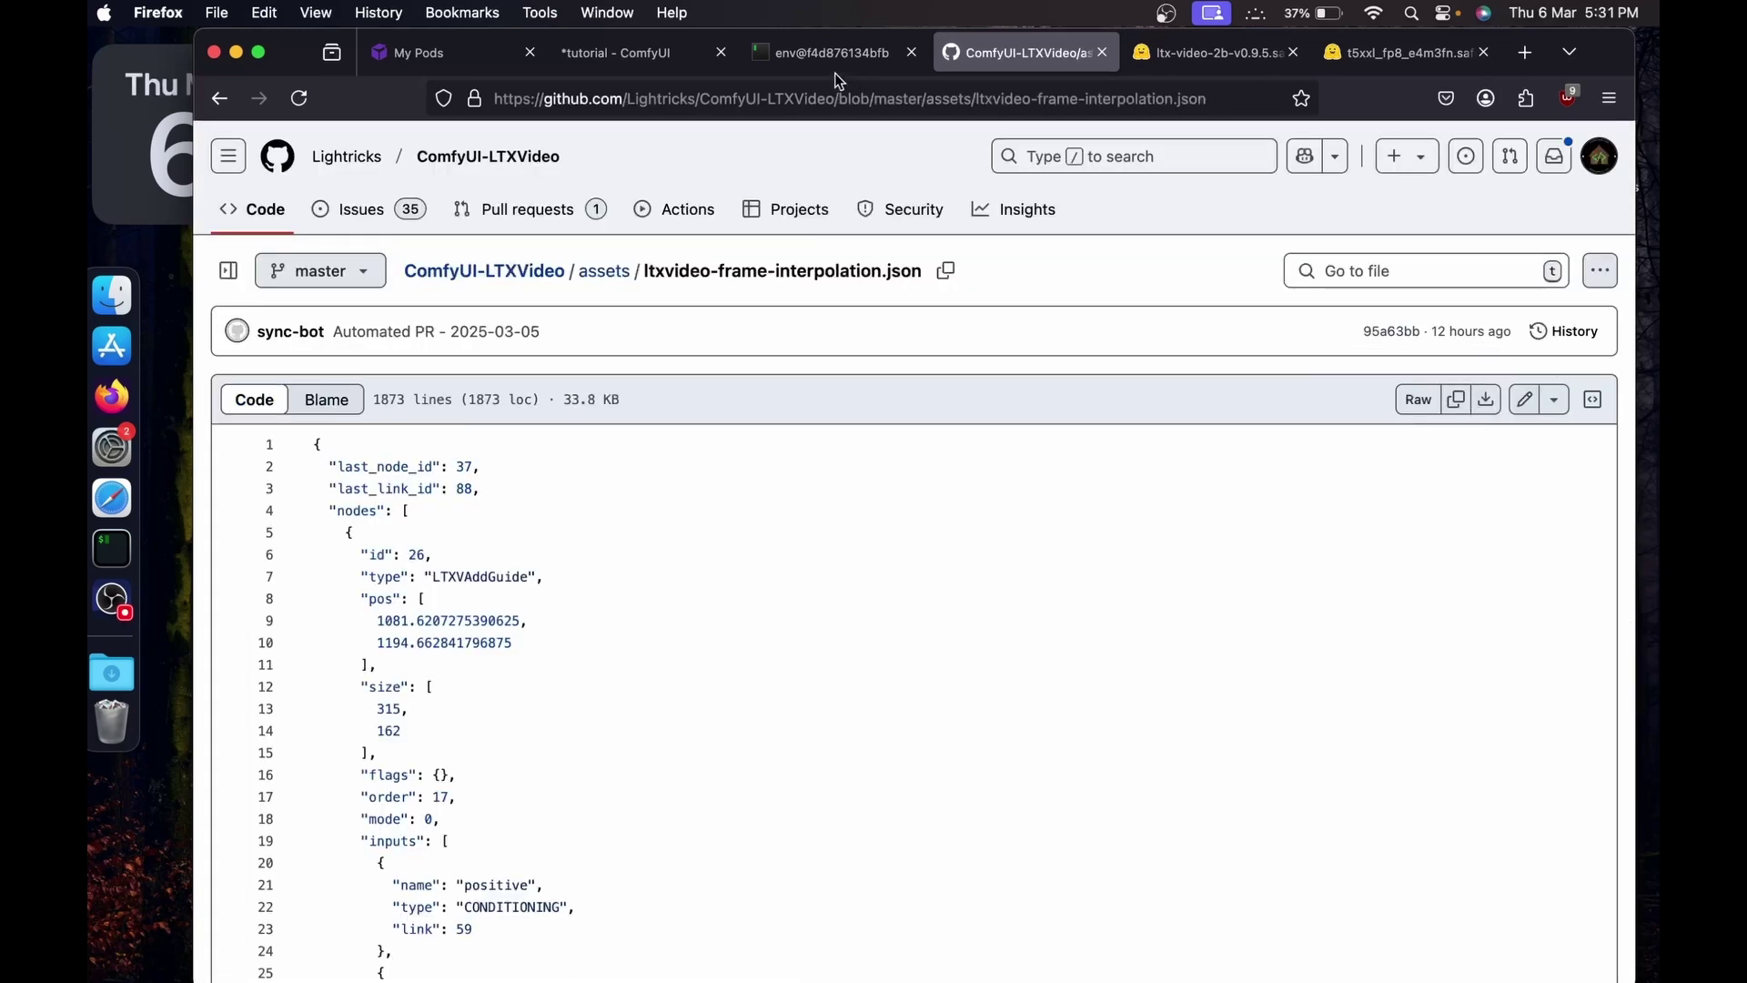
# Step: Paste the copied frame interpolation workflow into ComfyUI and dismiss the missing nodes notice
pyautogui.click(657, 58)
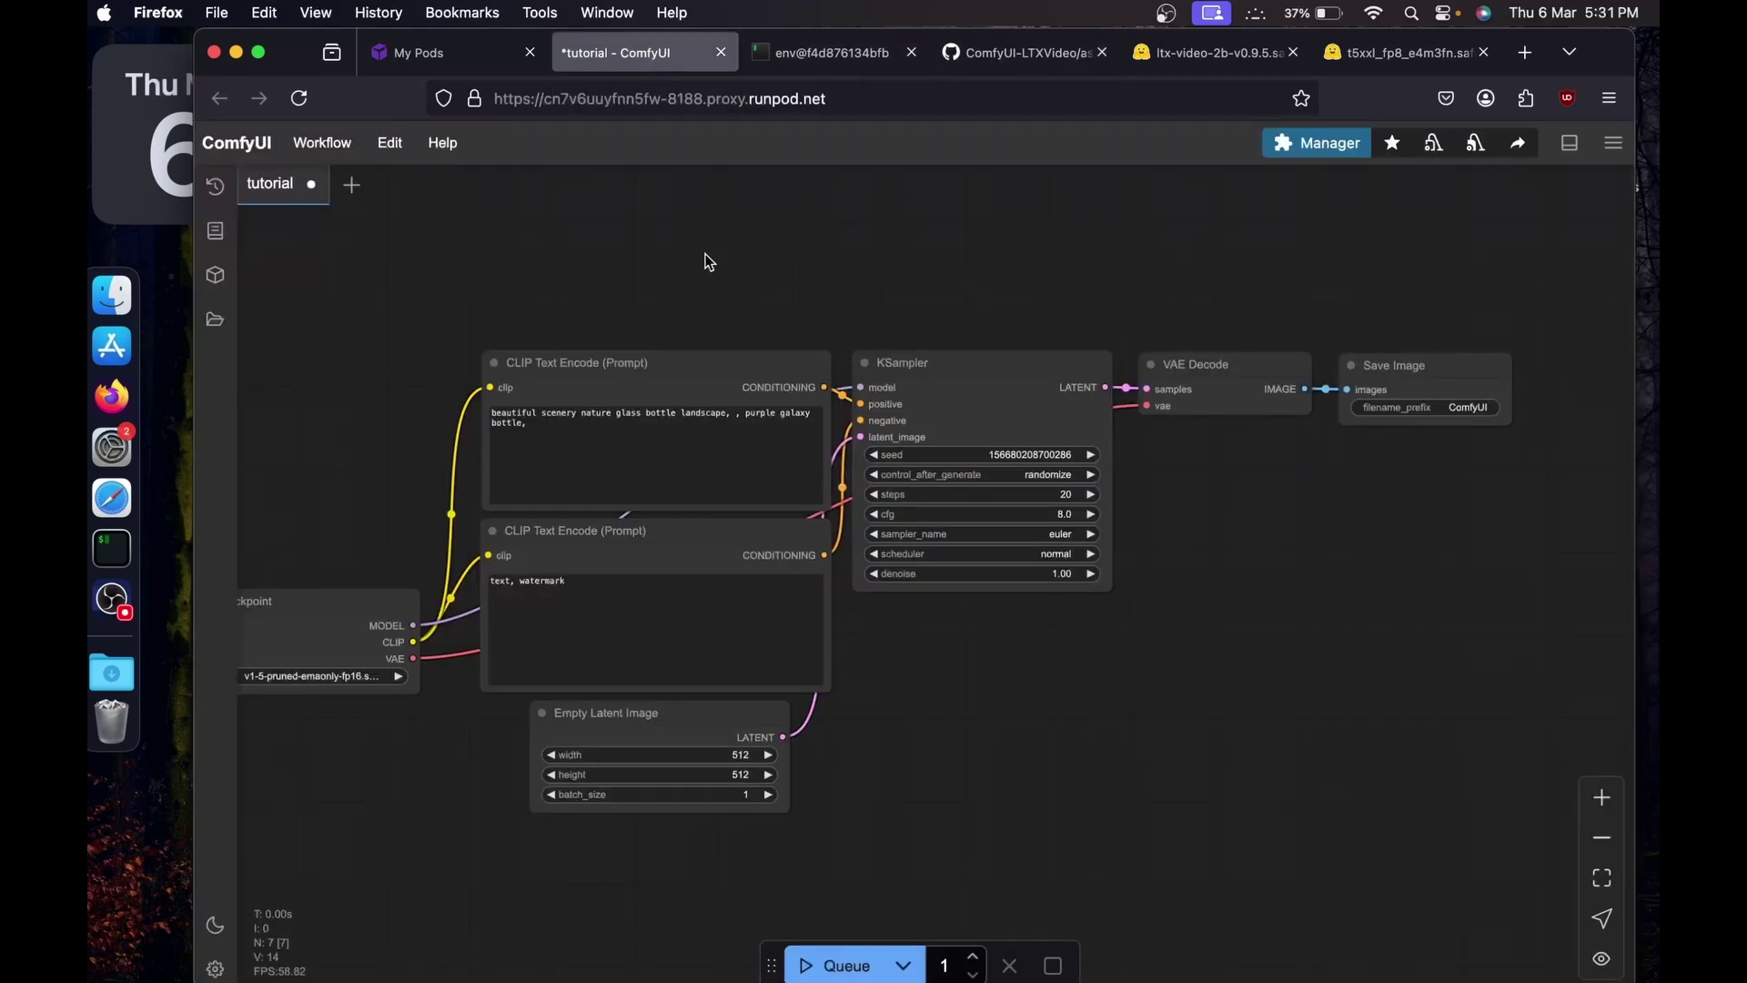
pyautogui.press('super+v')
pyautogui.click(1201, 340)
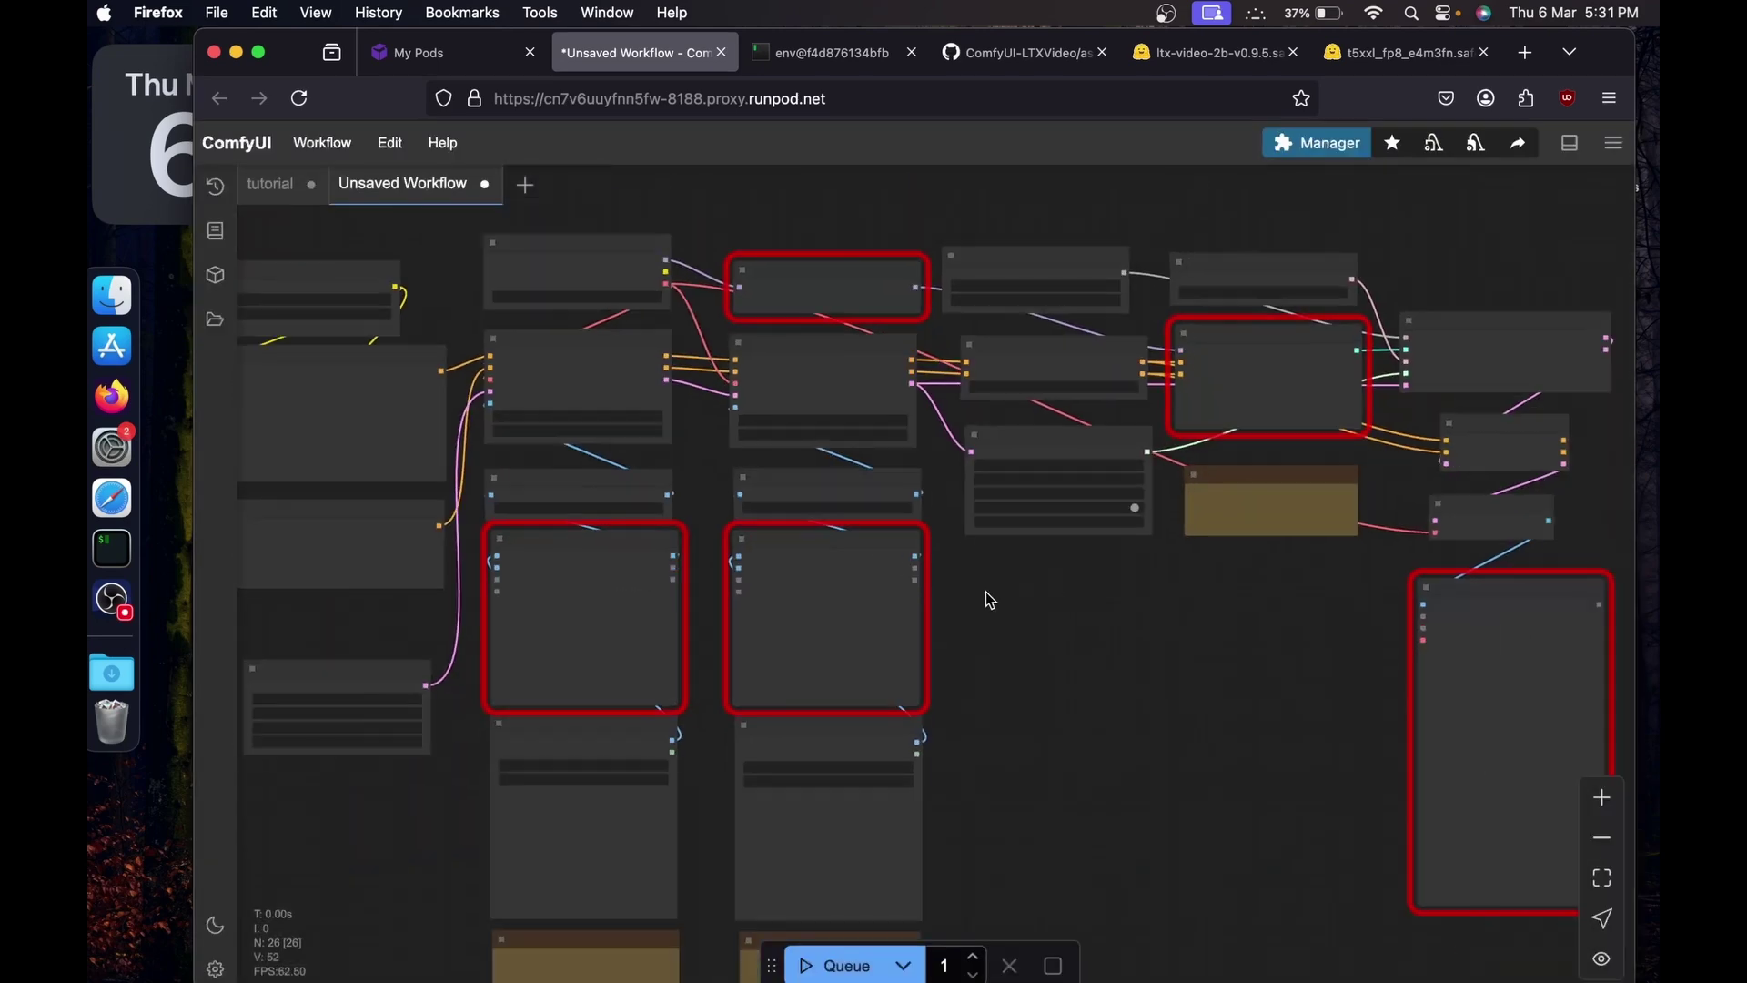
pyautogui.scroll(4, 853, 348)
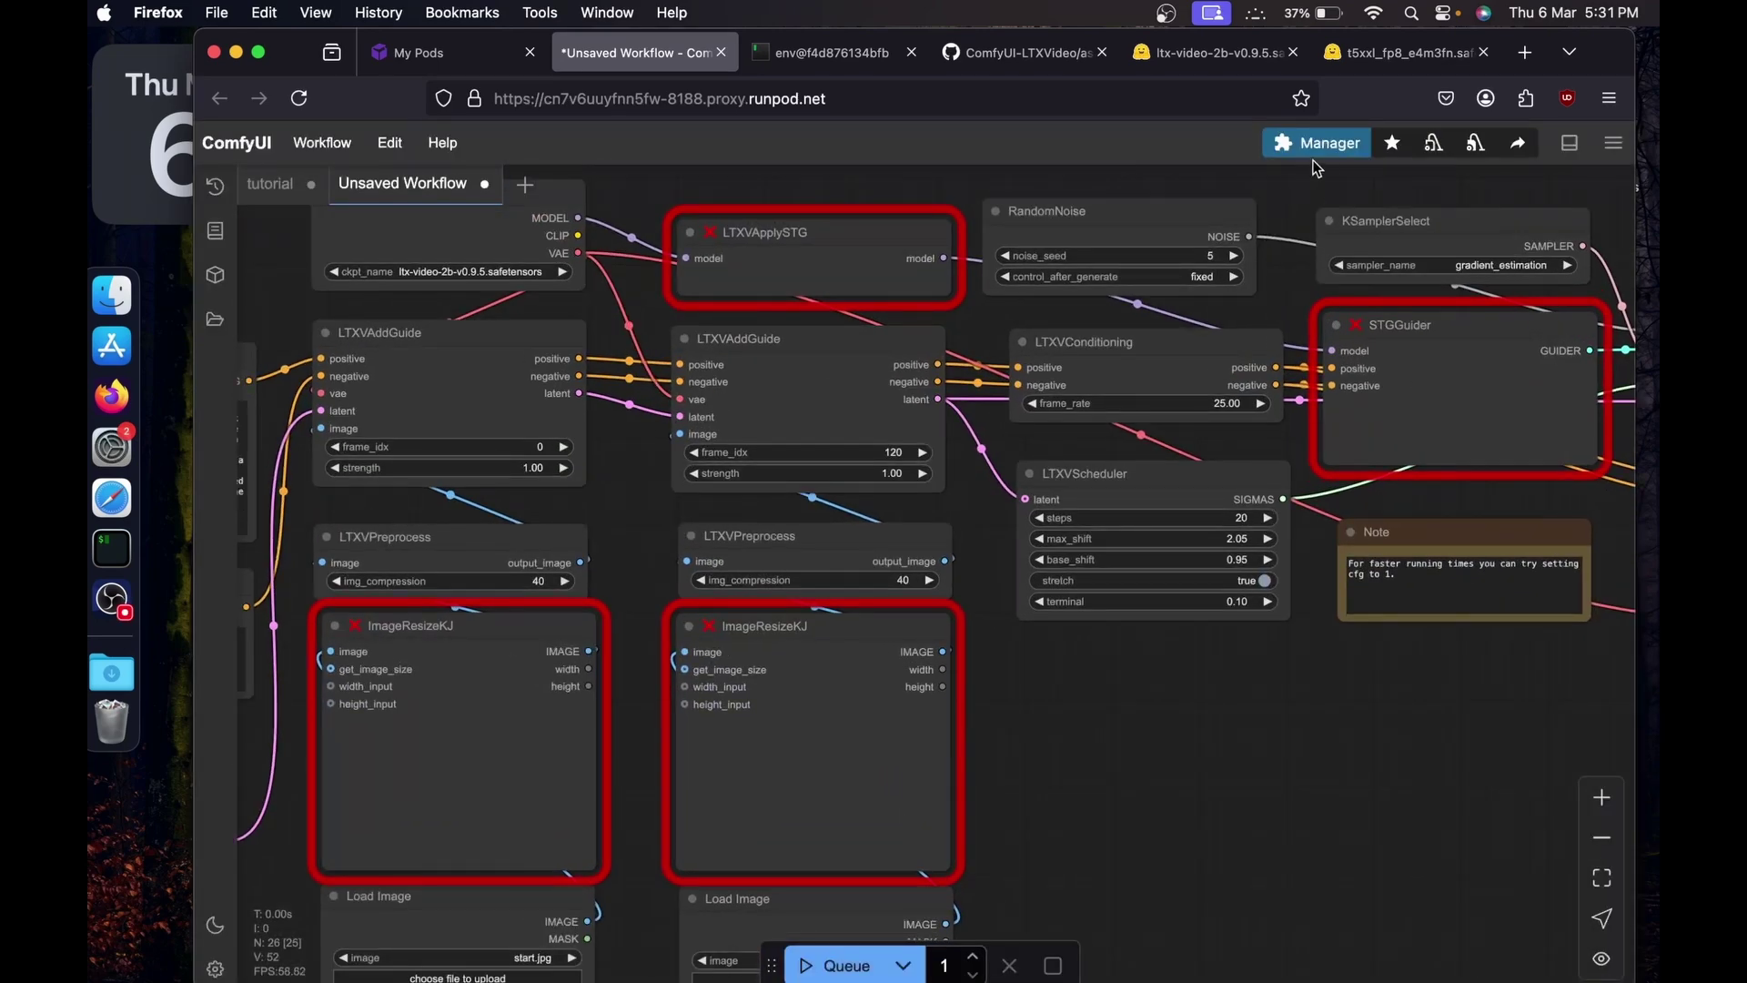
# Step: Install the missing custom nodes ComfyUI-KJNodes and ComfyUI-VideoHelperSuite with ComfyUI-Manager and restart ComfyUI
pyautogui.click(1319, 143)
pyautogui.click(881, 416)
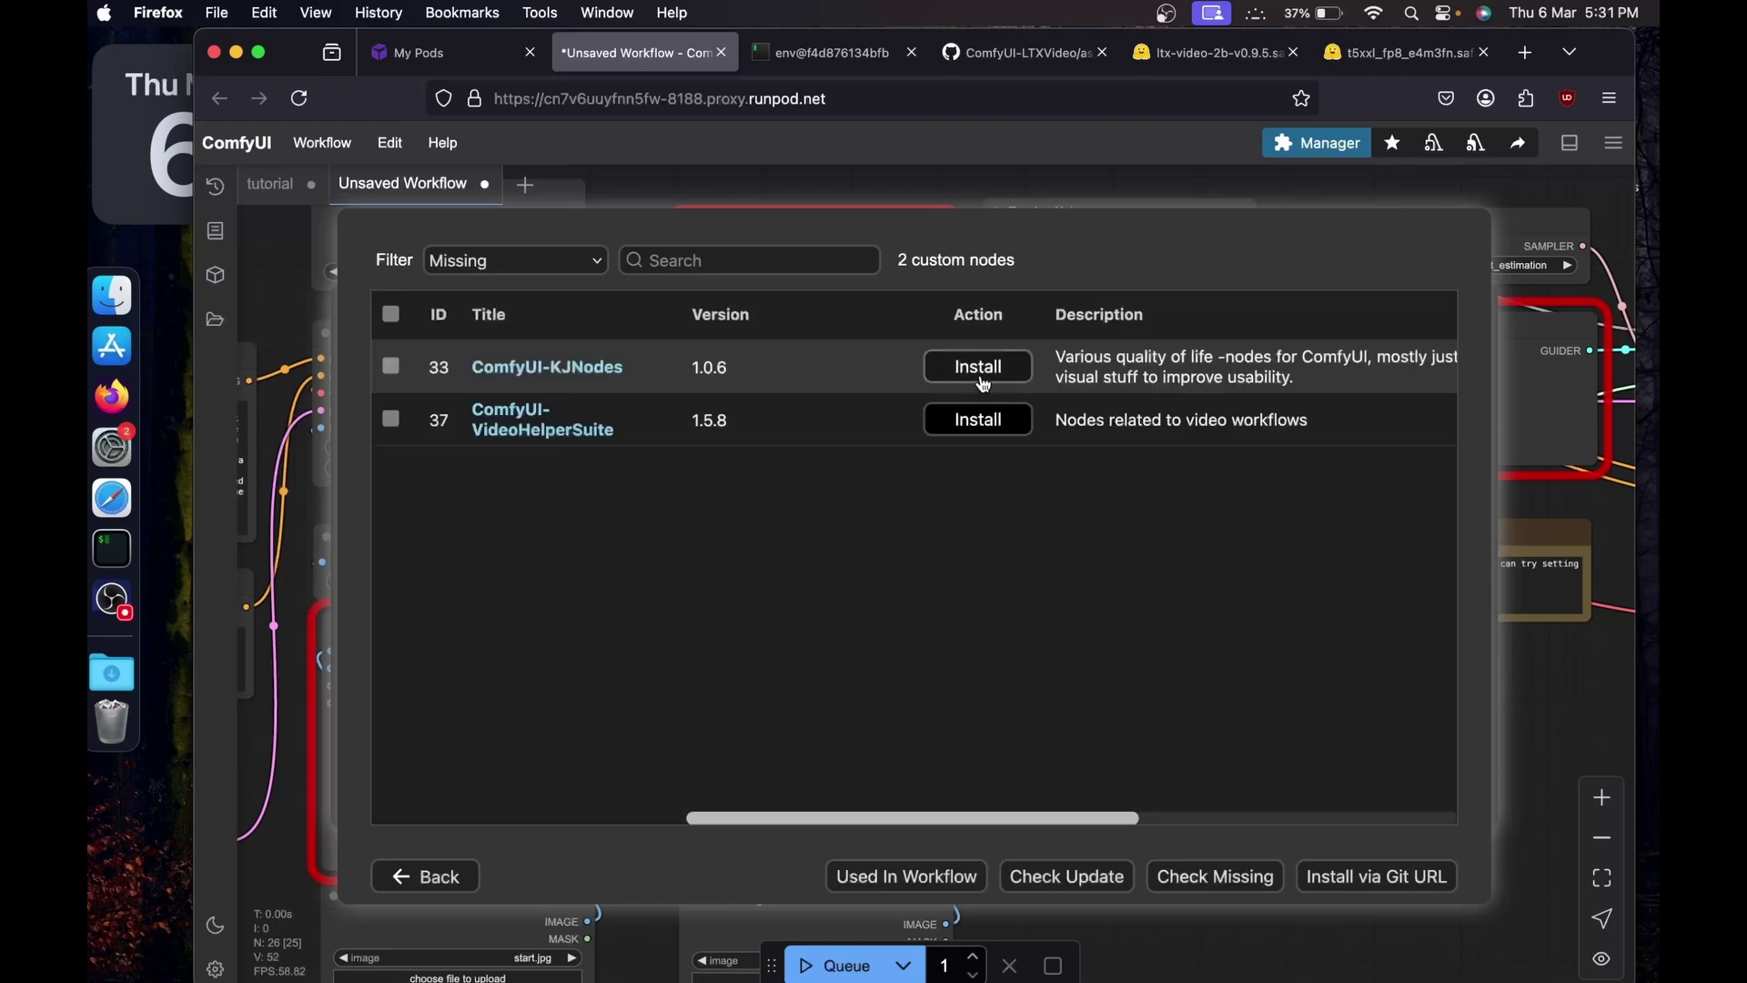
pyautogui.click(982, 379)
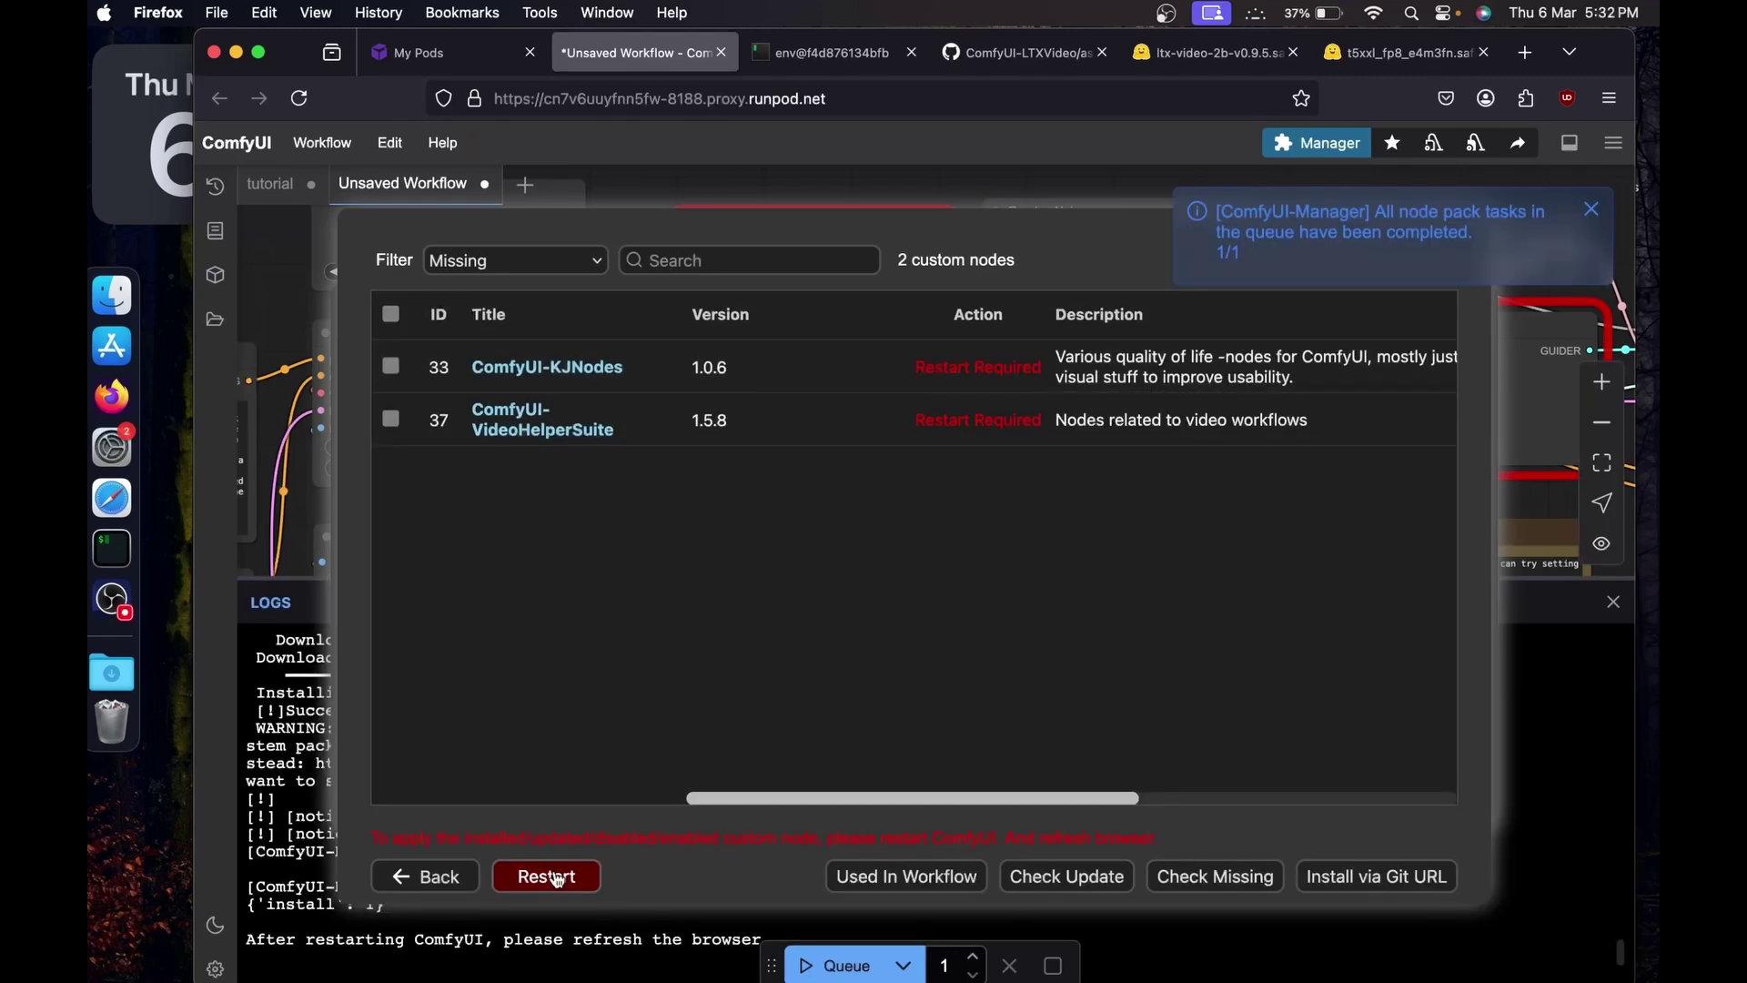
pyautogui.click(546, 876)
pyautogui.click(1045, 628)
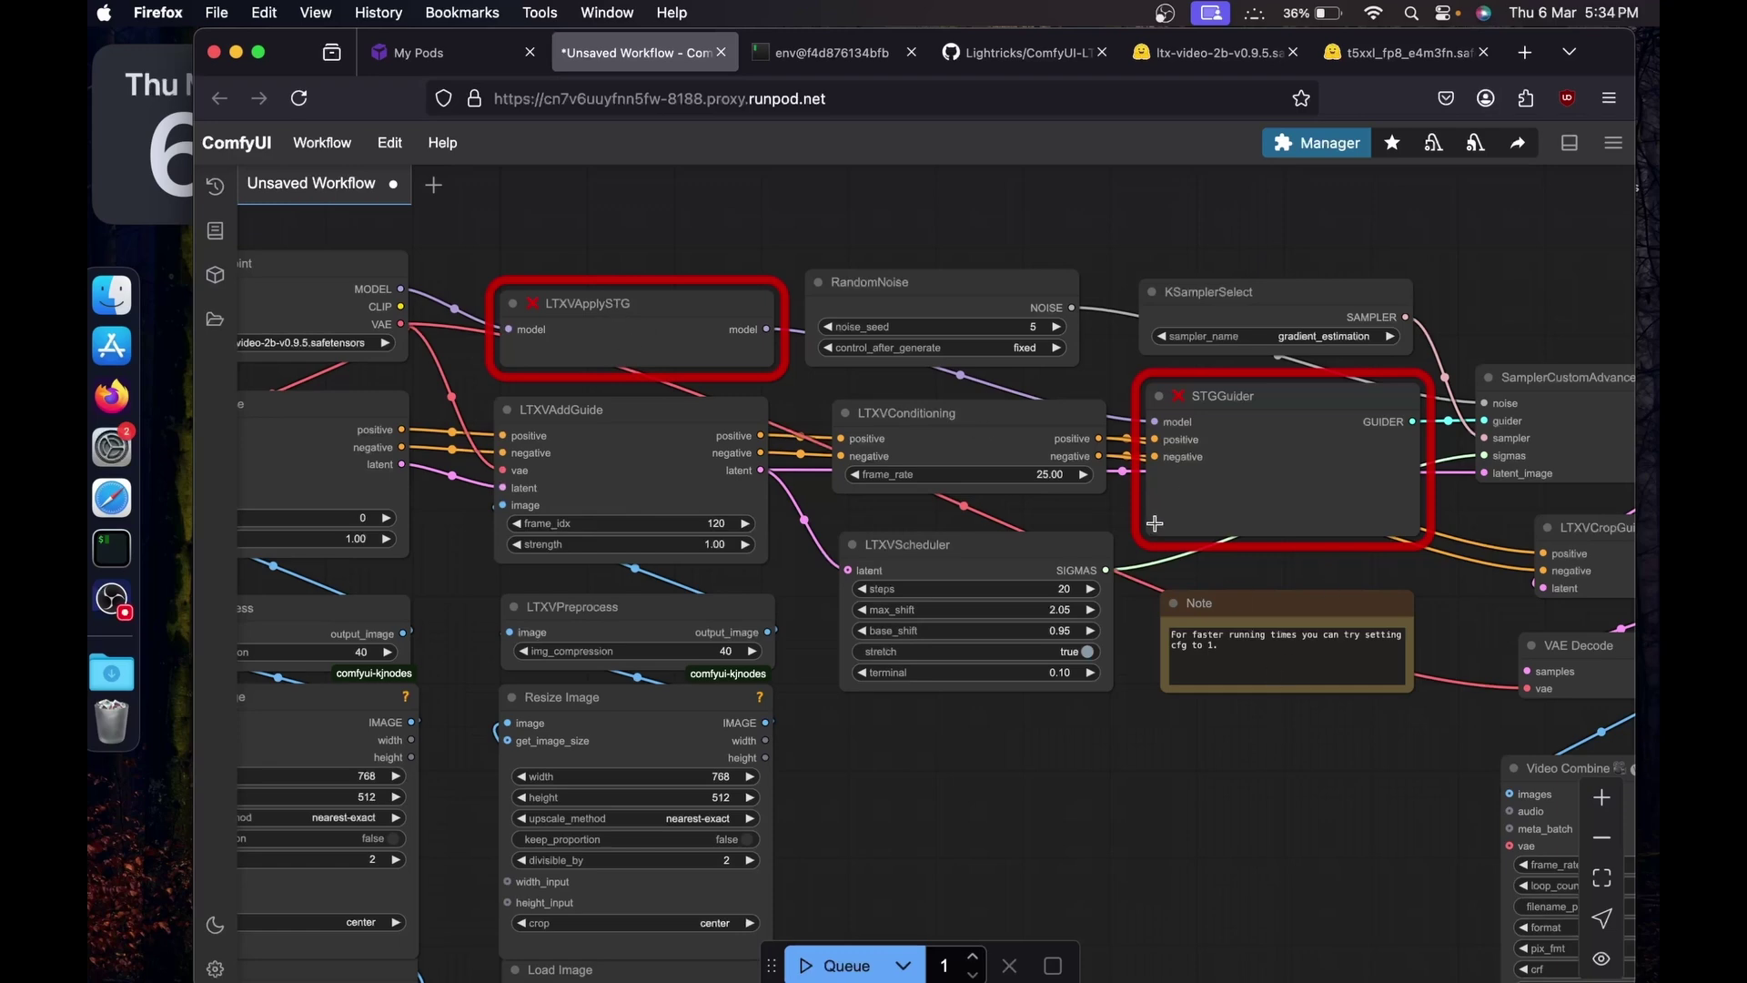
# Step: Stop the running ComfyUI server in the web terminal and clear its output
pyautogui.click(824, 53)
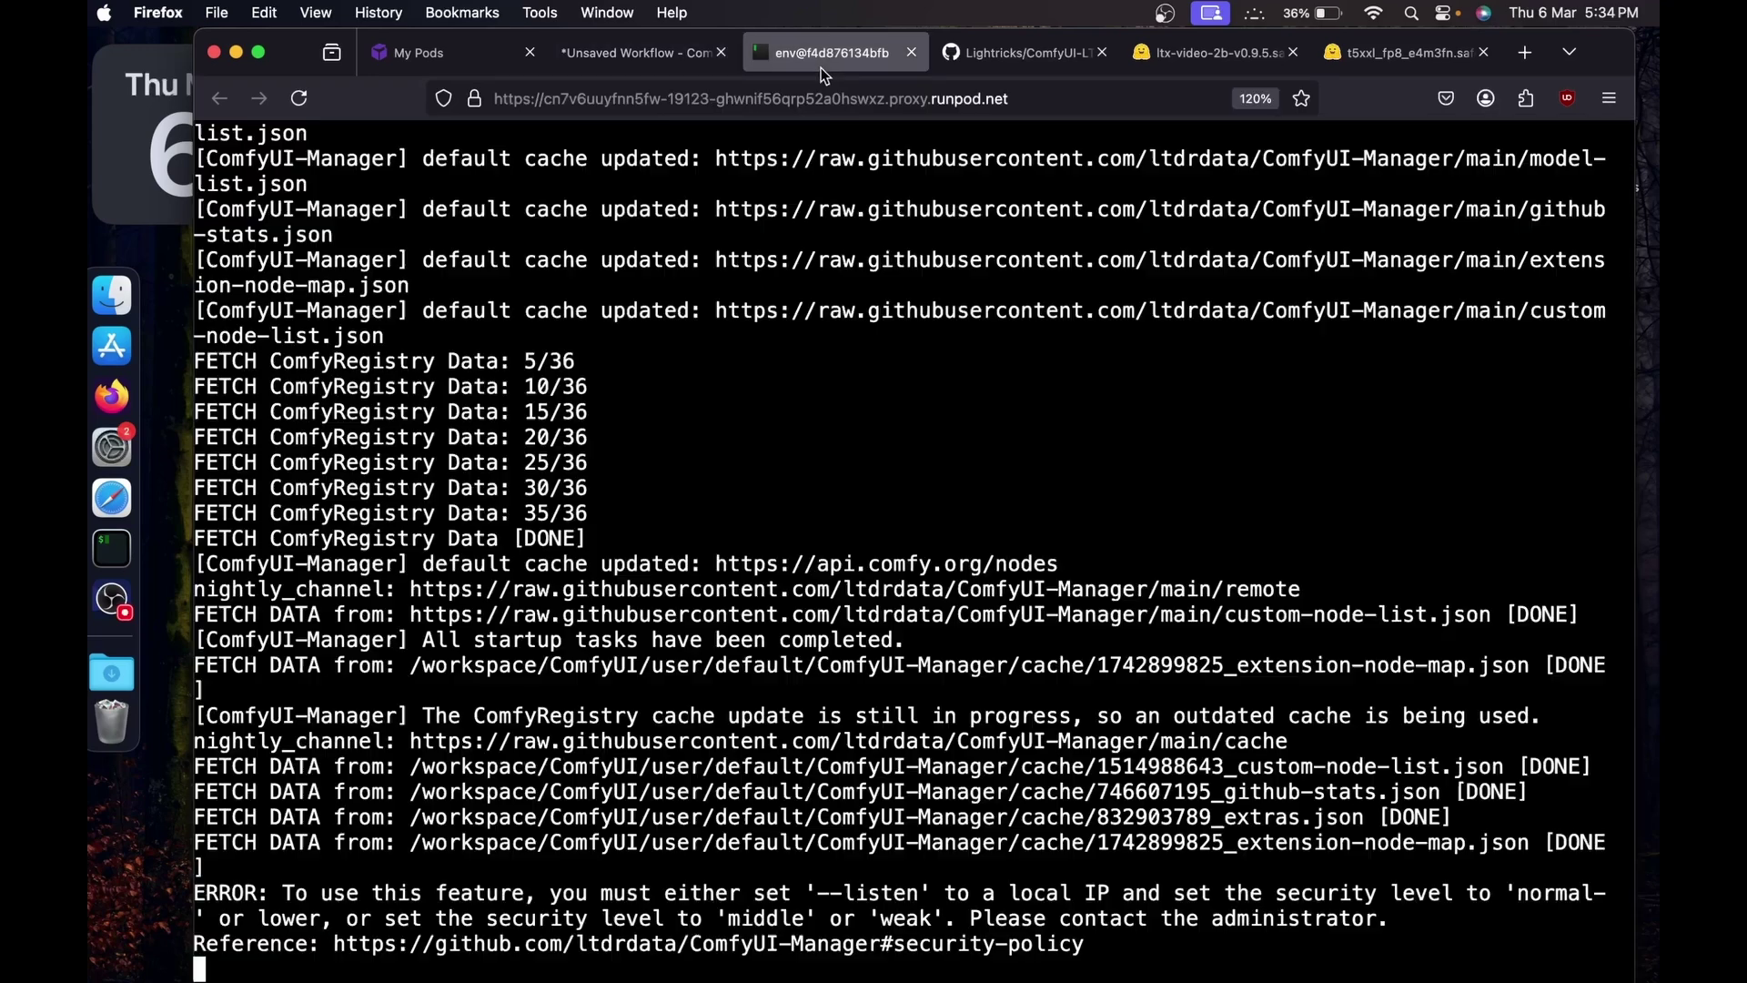
pyautogui.hotkey('ctrl', 'c')
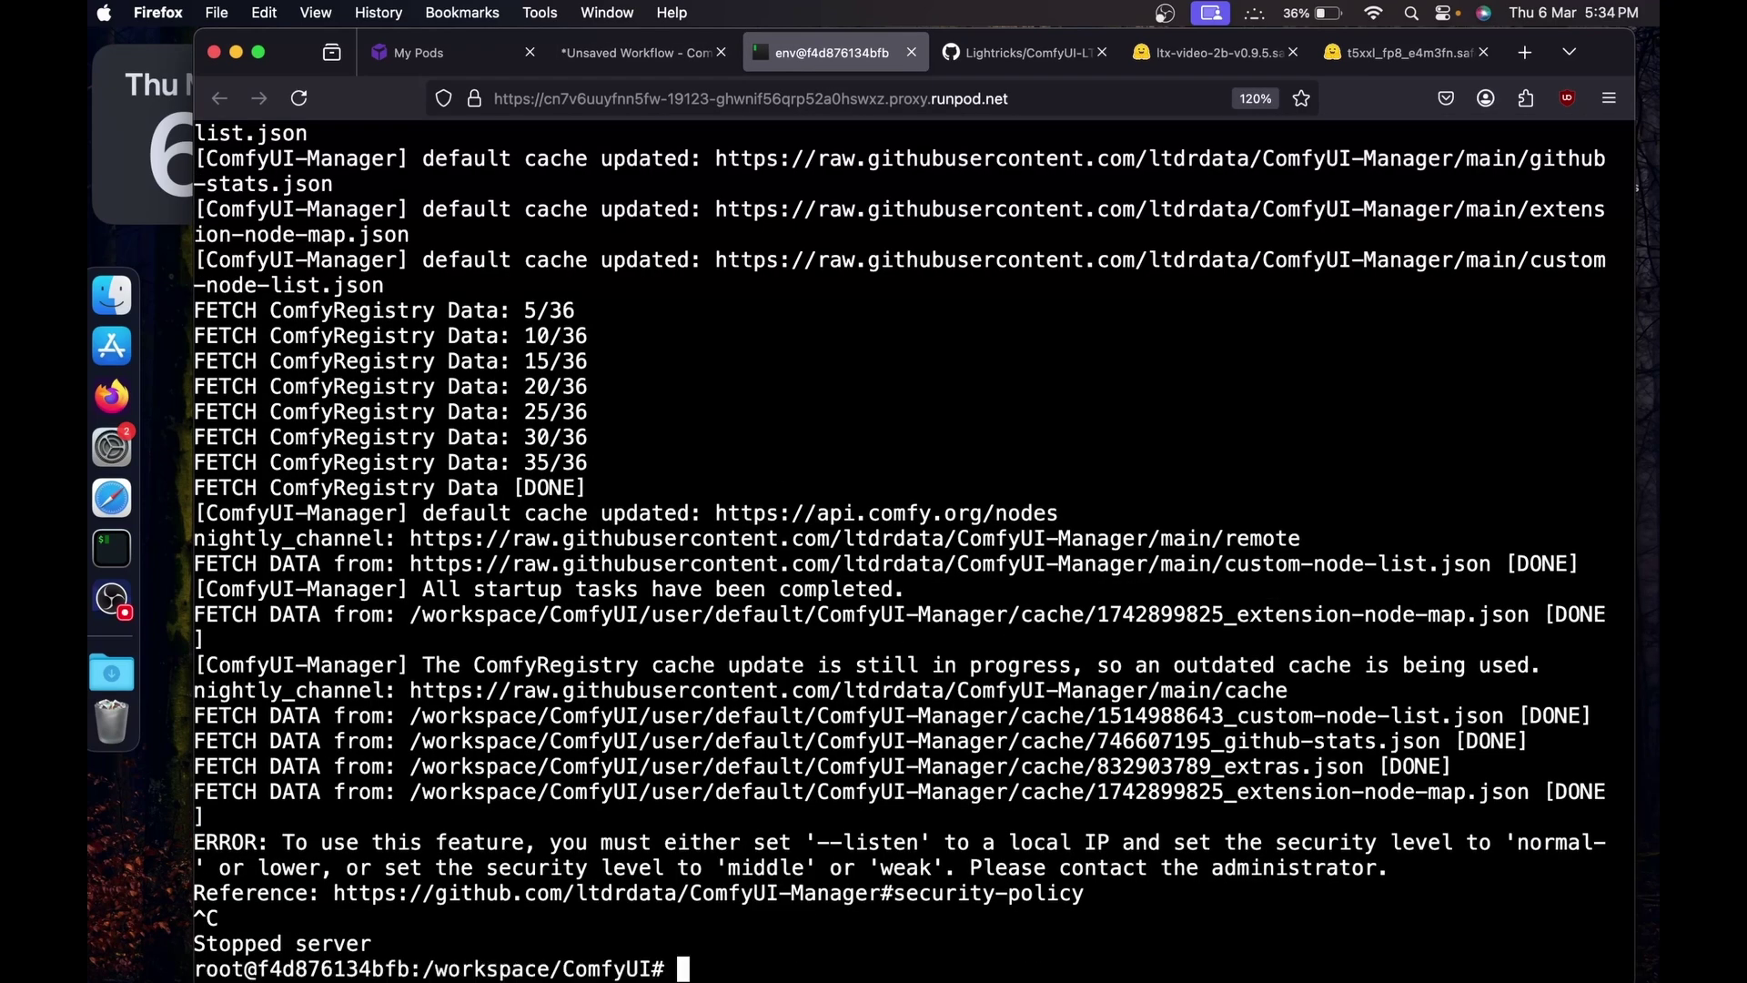
pyautogui.write('clear')
pyautogui.press('Return')
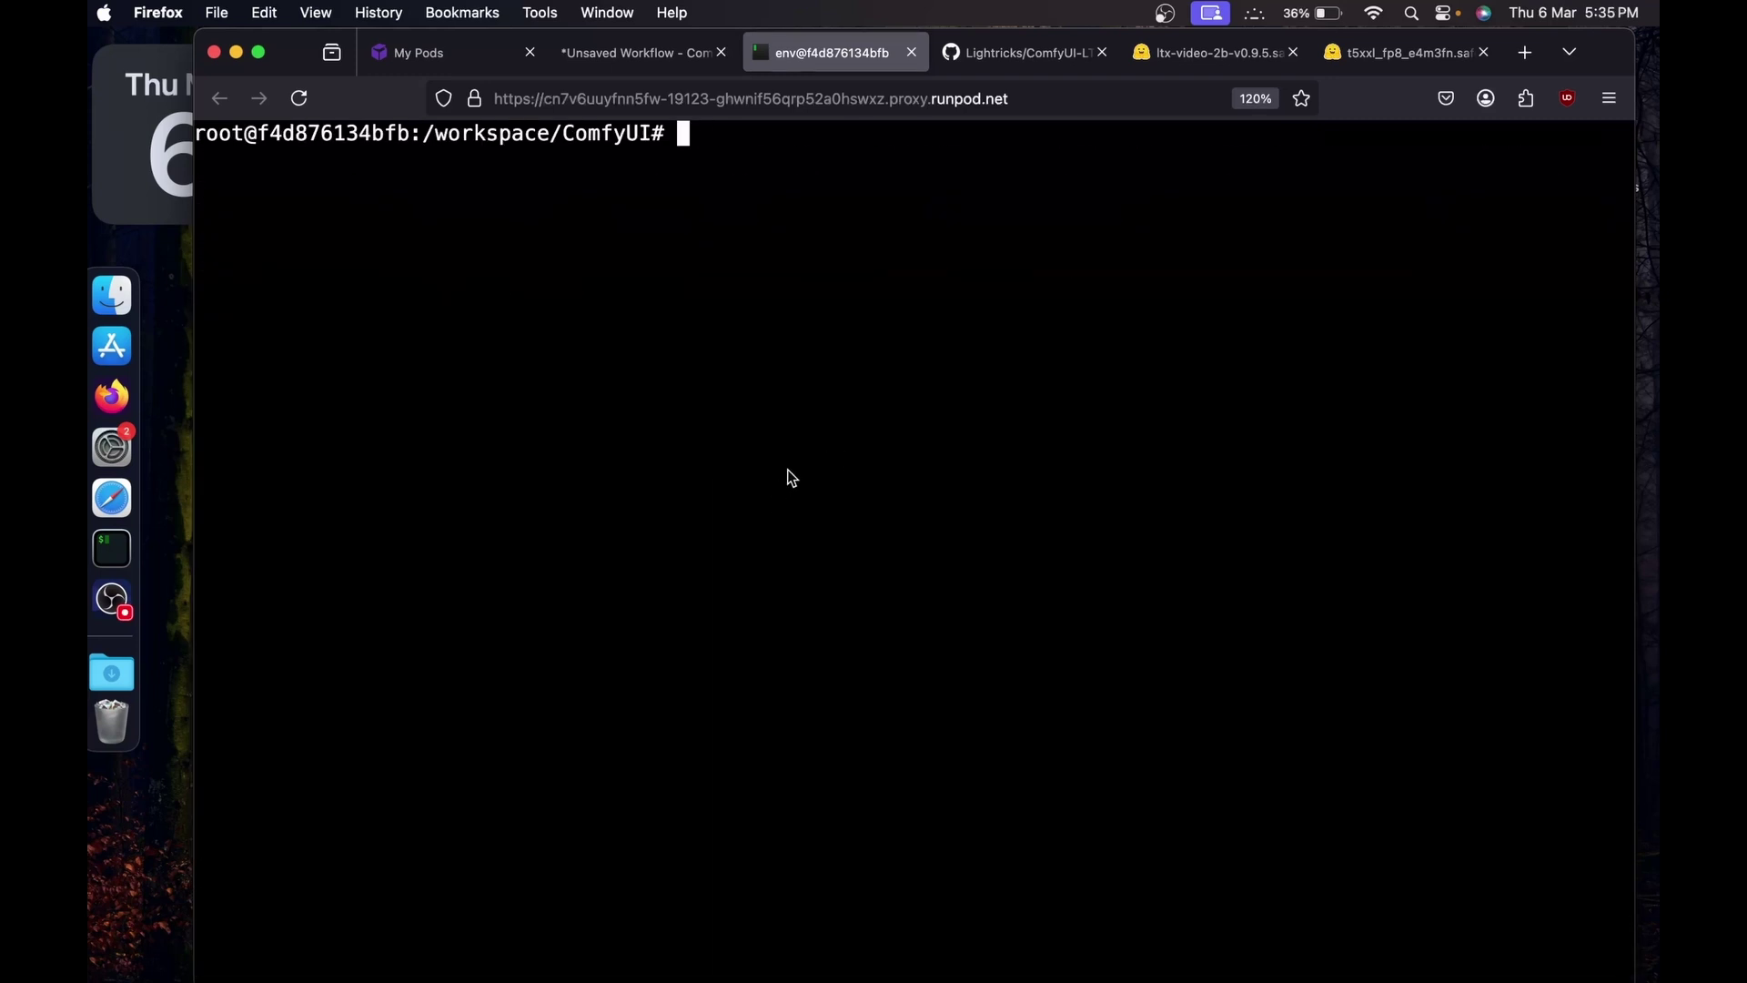
# Step: Change to the custom_nodes folder and list its contents to check the installed node packs
pyautogui.write('cd cus')
pyautogui.press('Tab')
pyautogui.press('Return')
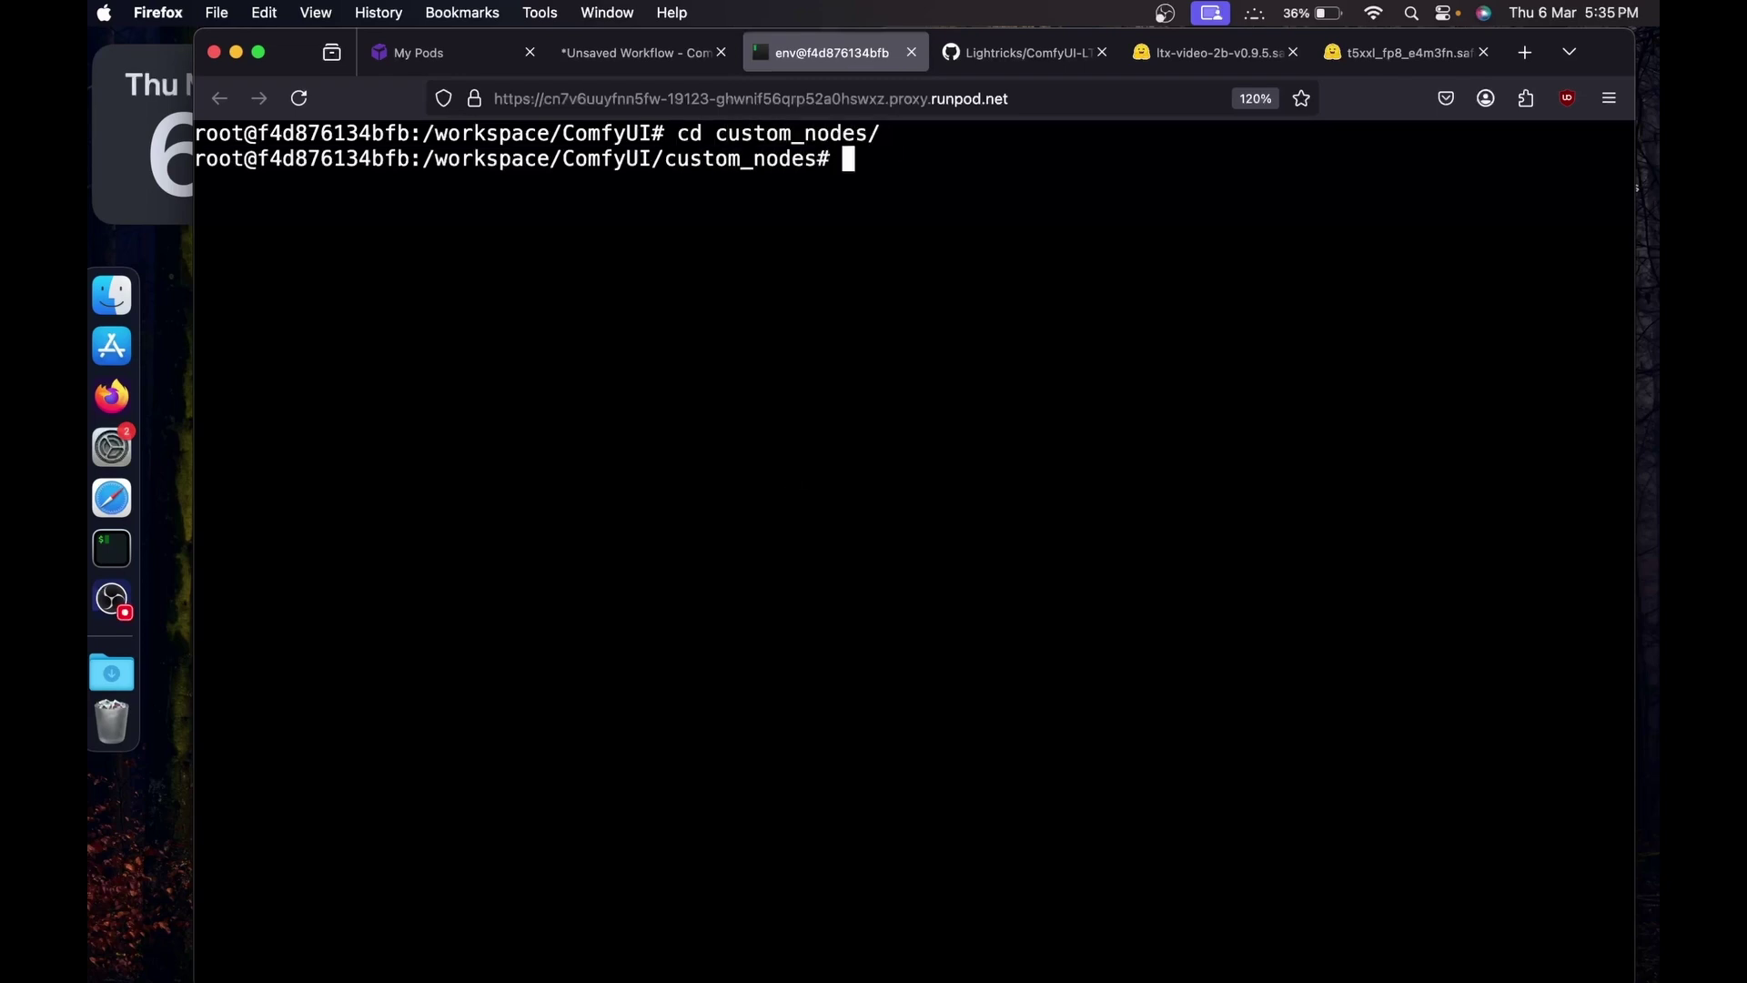
pyautogui.write('ls')
pyautogui.press('Return')
pyautogui.moveTo(409, 192); pyautogui.dragTo(652, 210)
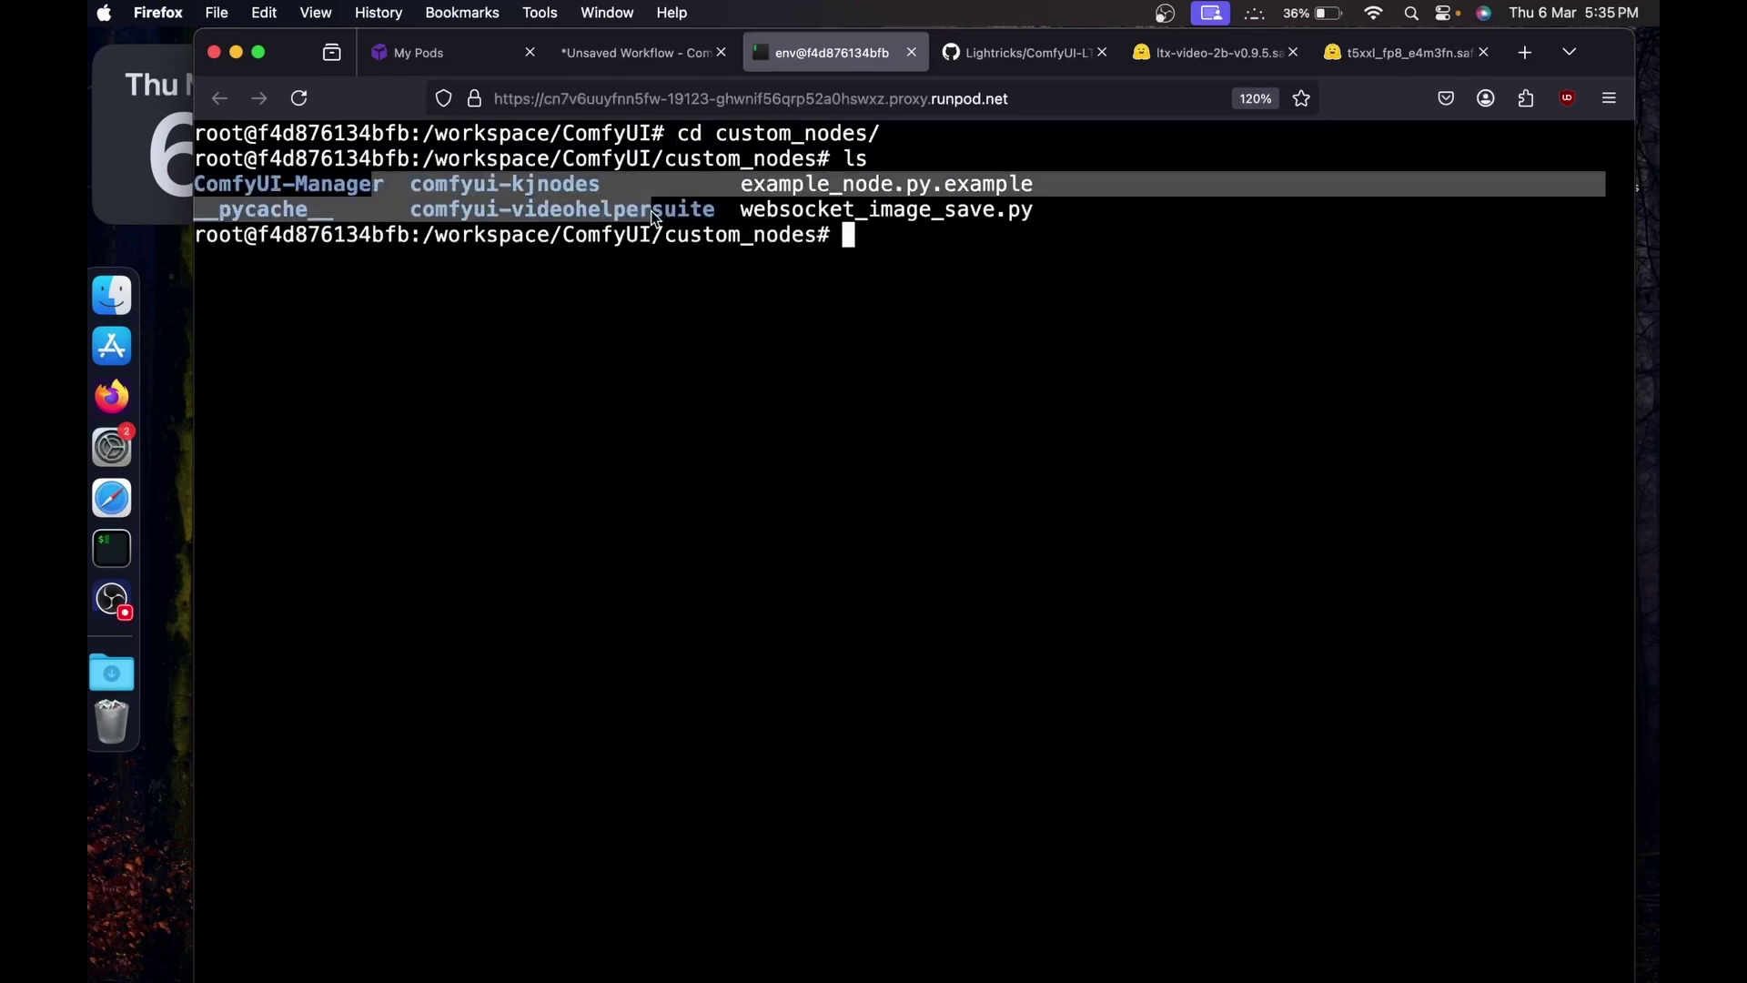
pyautogui.click(297, 182)
pyautogui.moveTo(246, 186); pyautogui.dragTo(524, 193)
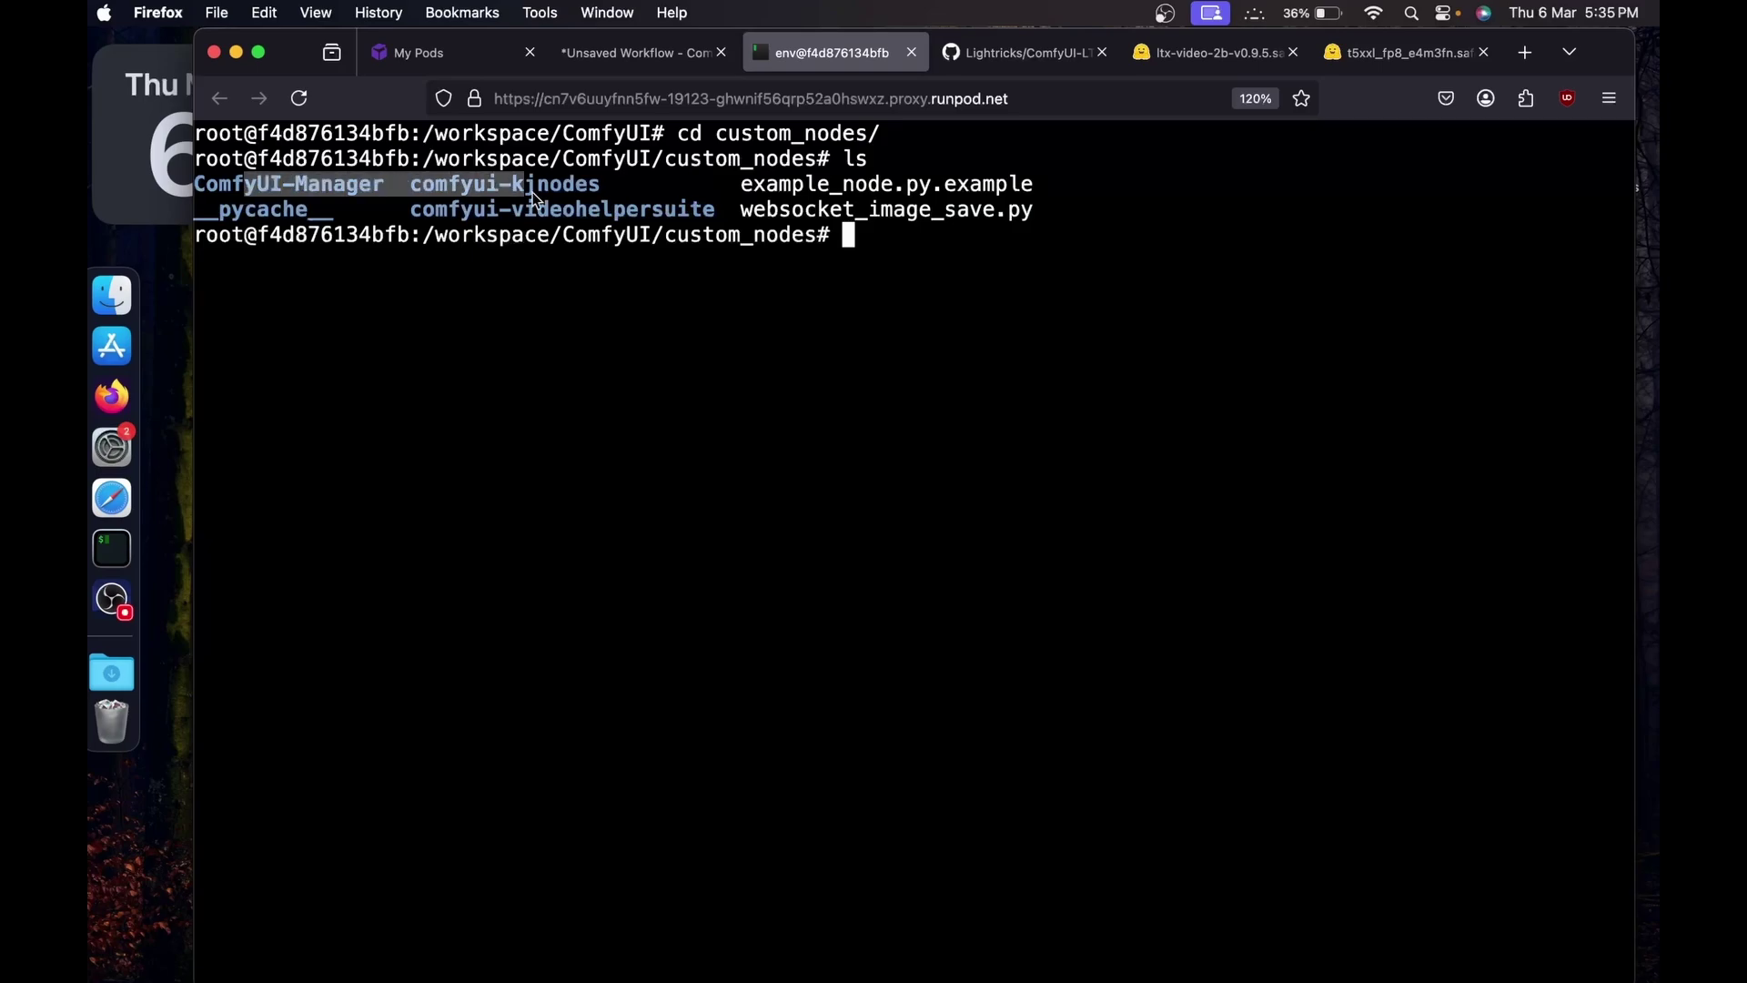
# Step: Copy the HTTPS clone URL of the Lightricks/ComfyUI-LTXVideo repository from its GitHub page
pyautogui.click(1018, 52)
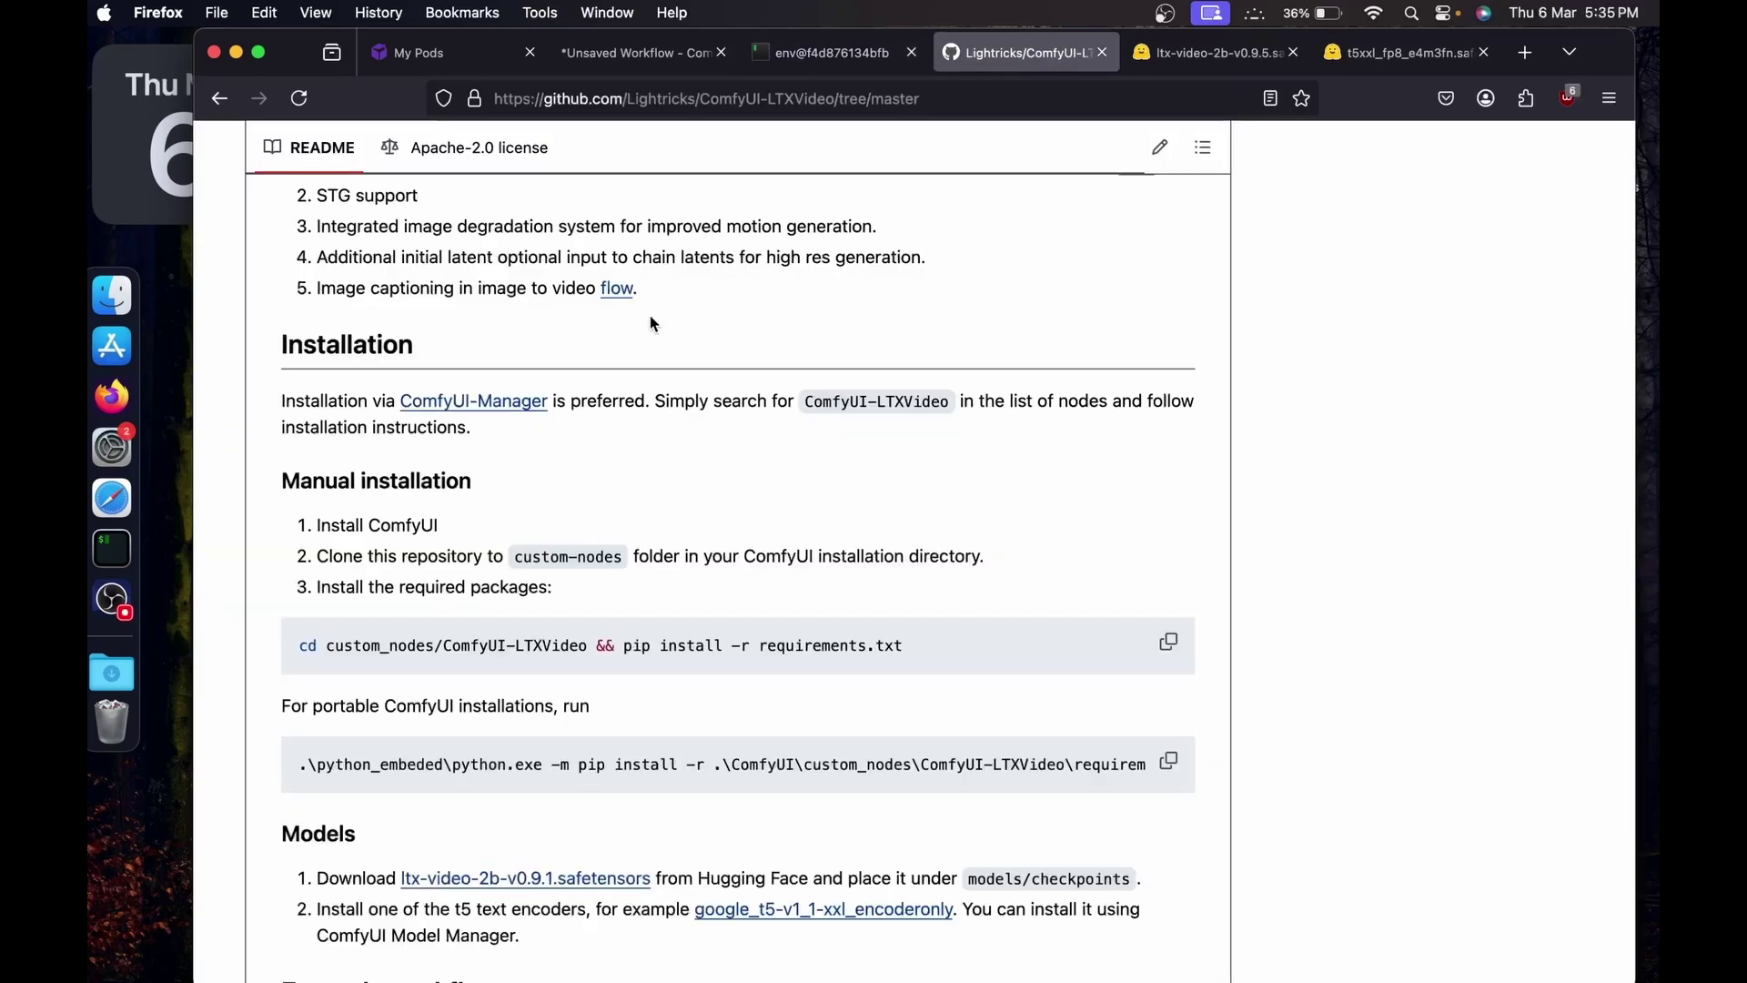
pyautogui.scroll(10, 650, 321)
pyautogui.scroll(-10, 650, 315)
pyautogui.scroll(10, 650, 314)
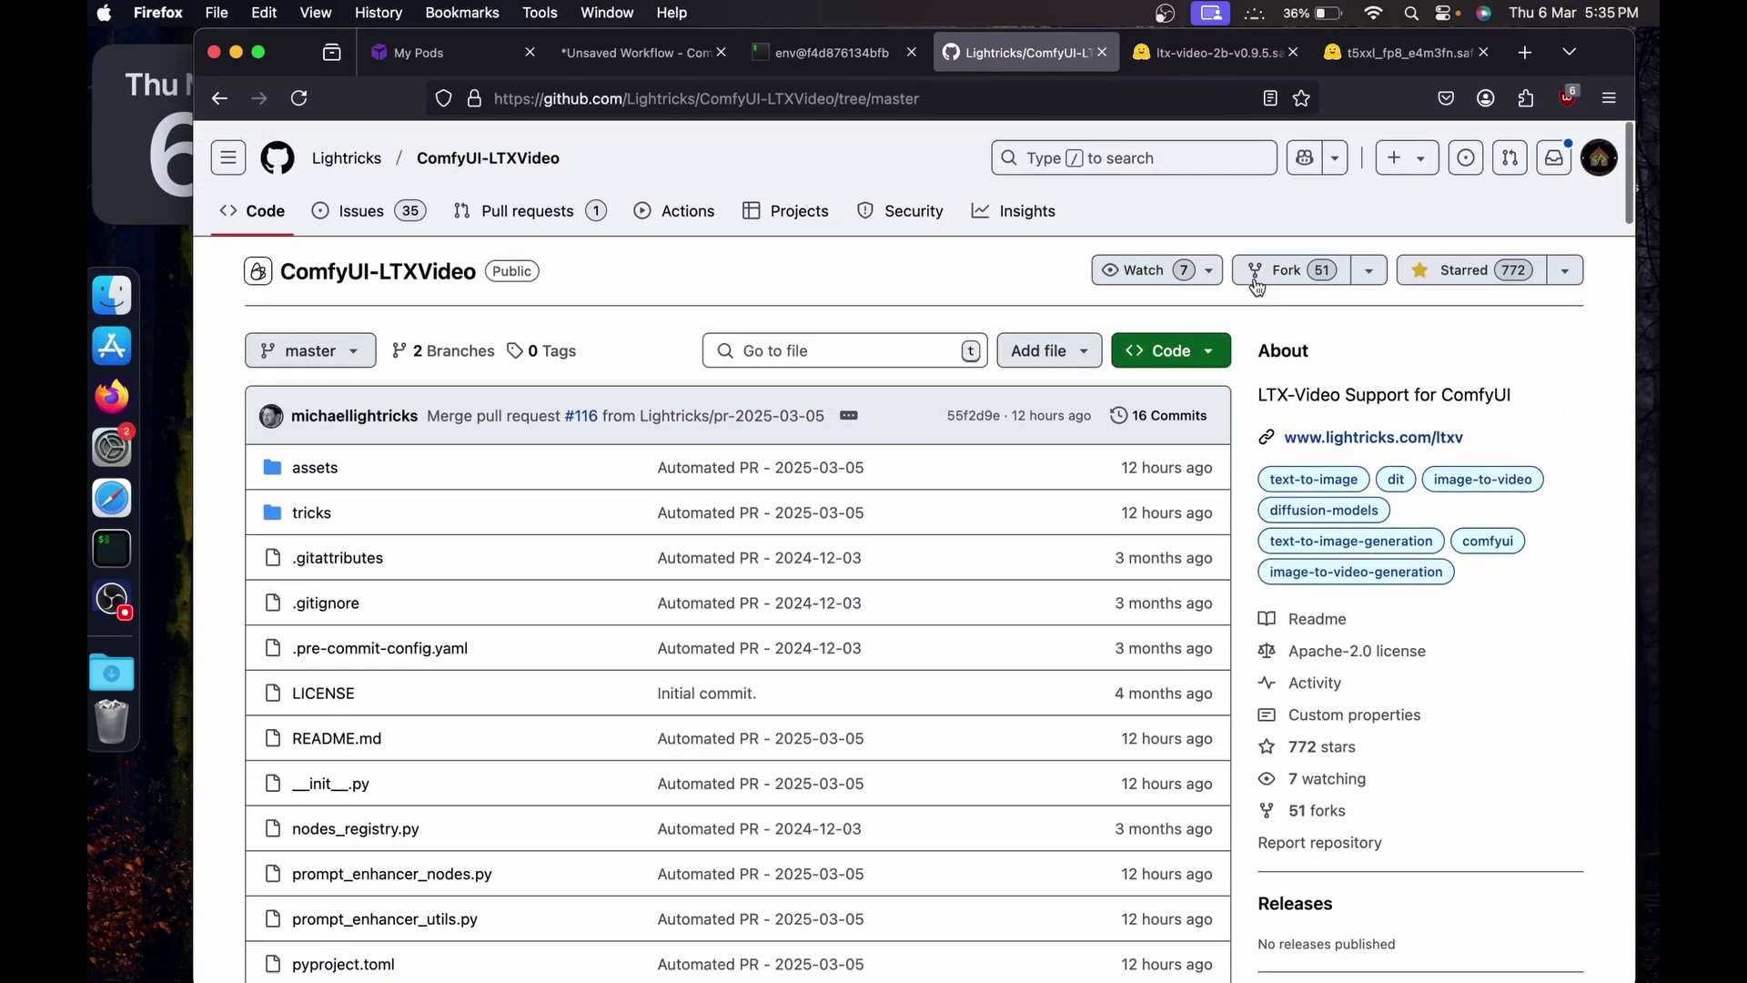
pyautogui.click(1194, 354)
pyautogui.click(1198, 544)
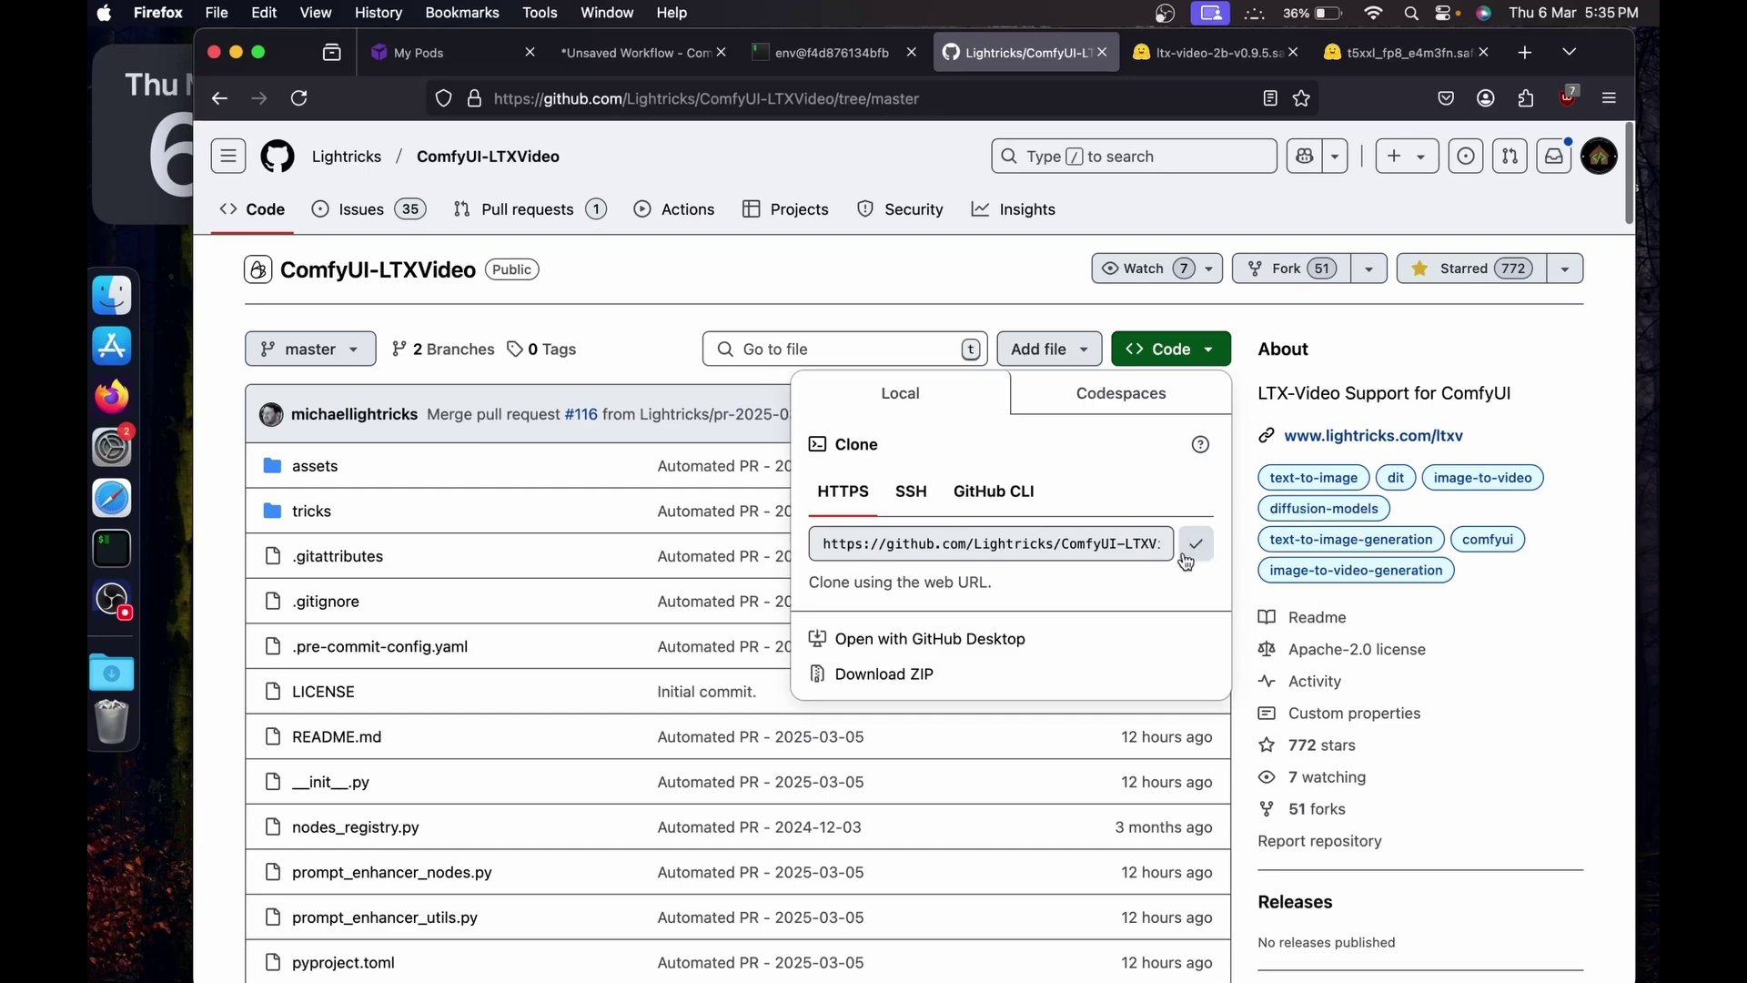
pyautogui.click(832, 51)
pyautogui.write('git clone')
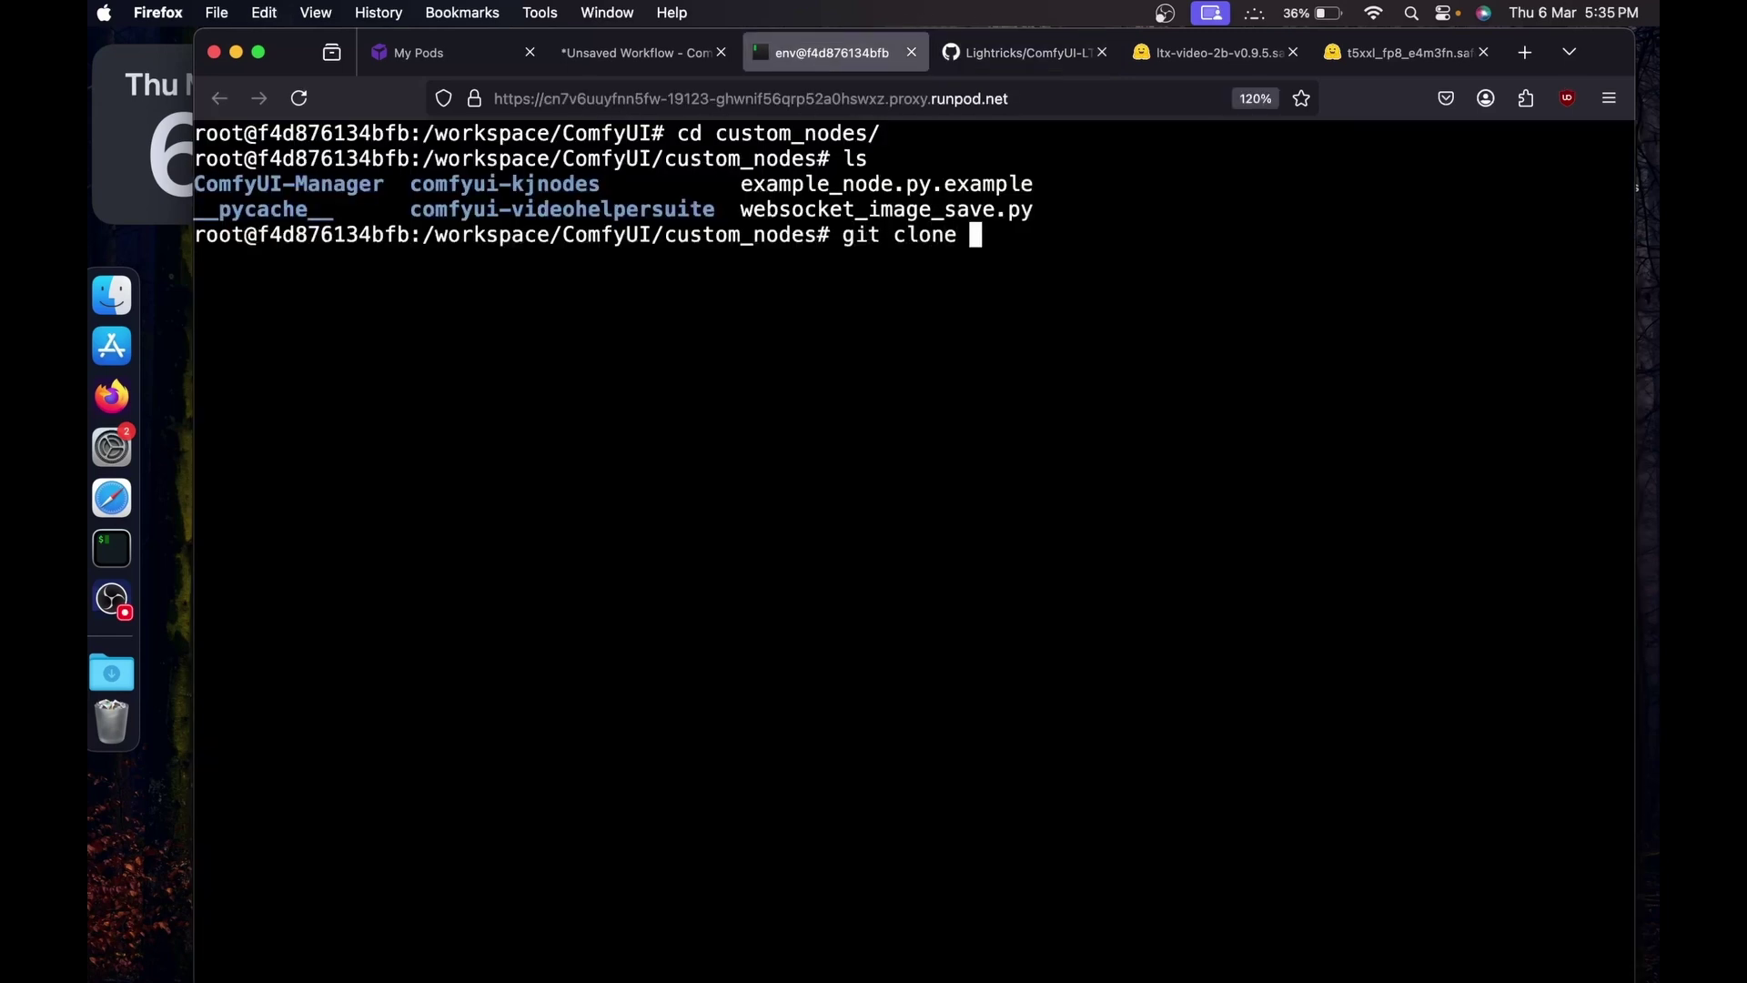
pyautogui.press('super+v')
pyautogui.press('Return')
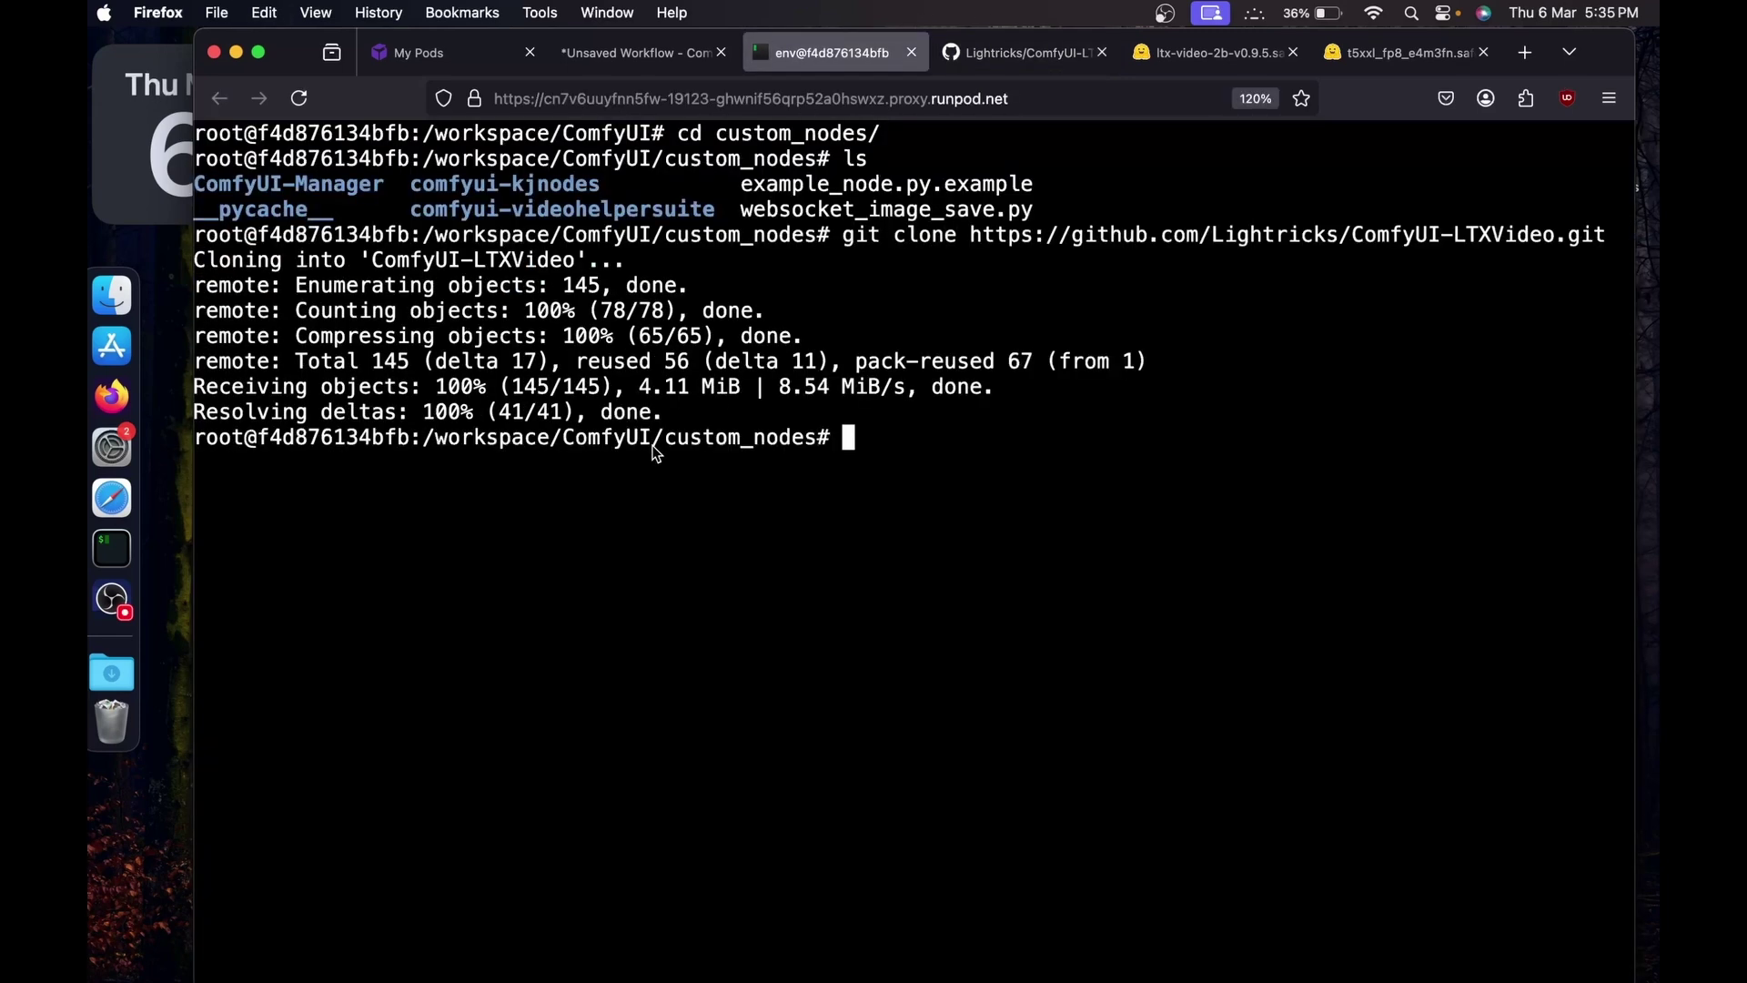
pyautogui.write('ls')
pyautogui.press('Return')
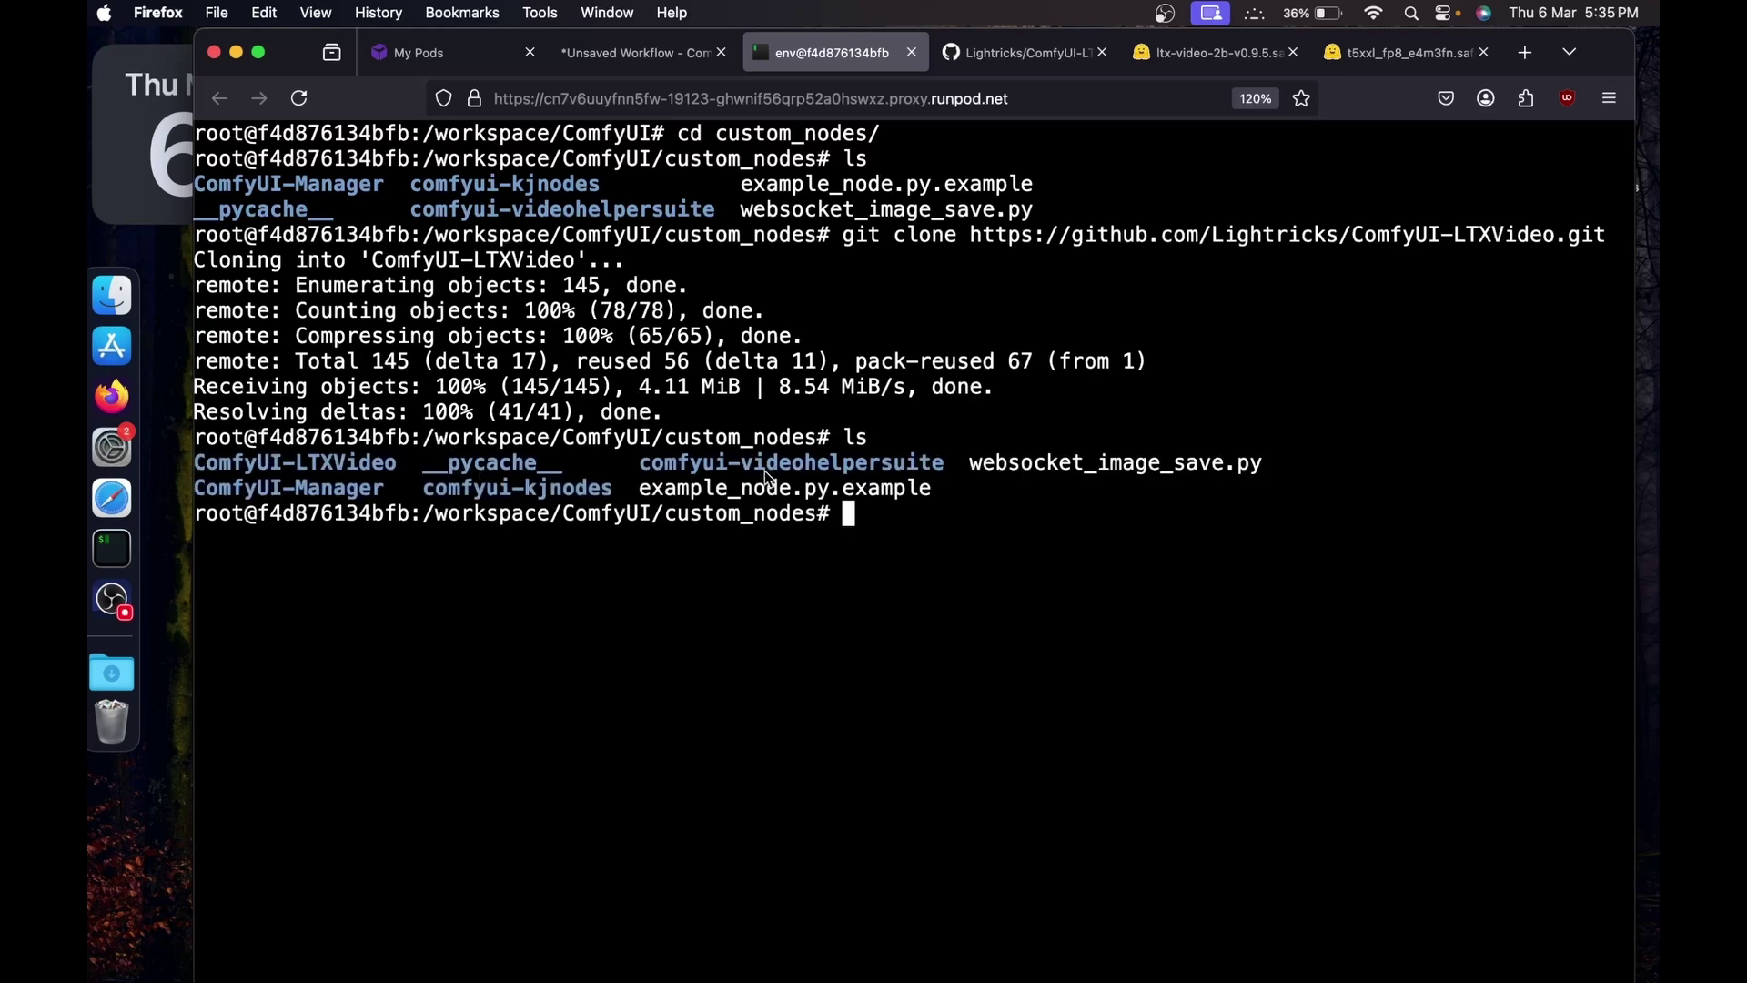
pyautogui.moveTo(198, 466); pyautogui.dragTo(167, 466)
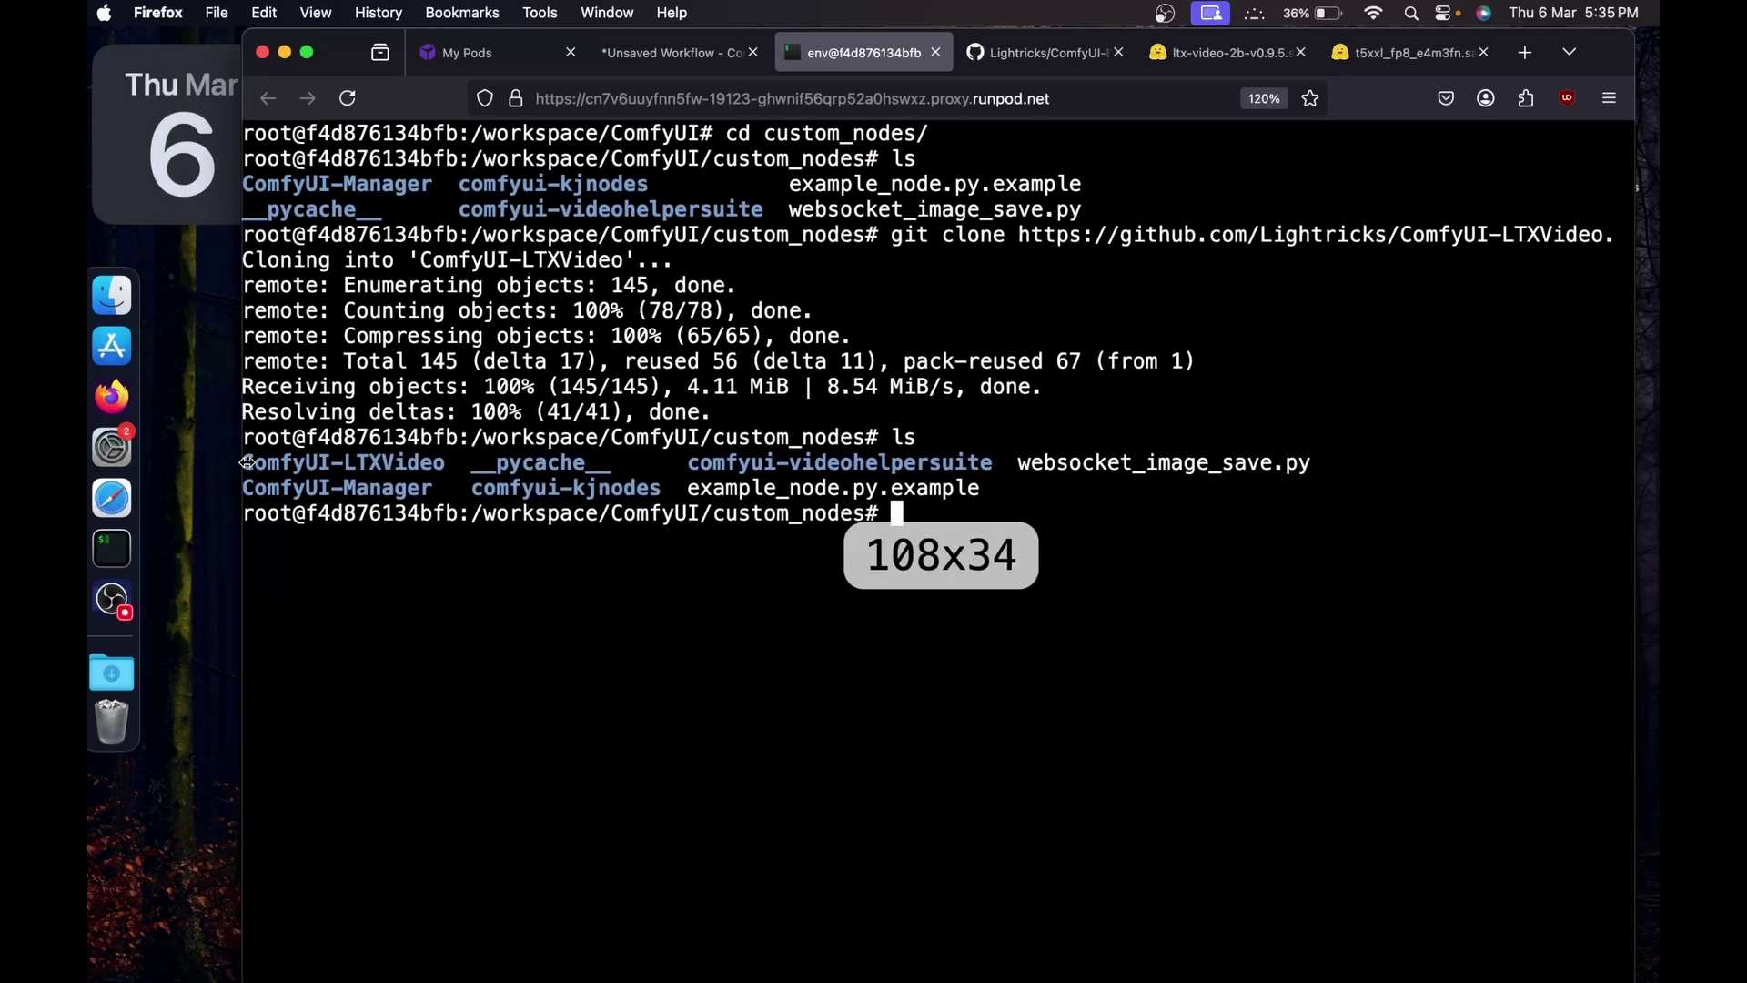
# Step: Change to the ComfyUI-LTXVideo folder and install its dependencies with pip install -r requirements.txt
pyautogui.write('cd ComfyUI-LTXVideo')
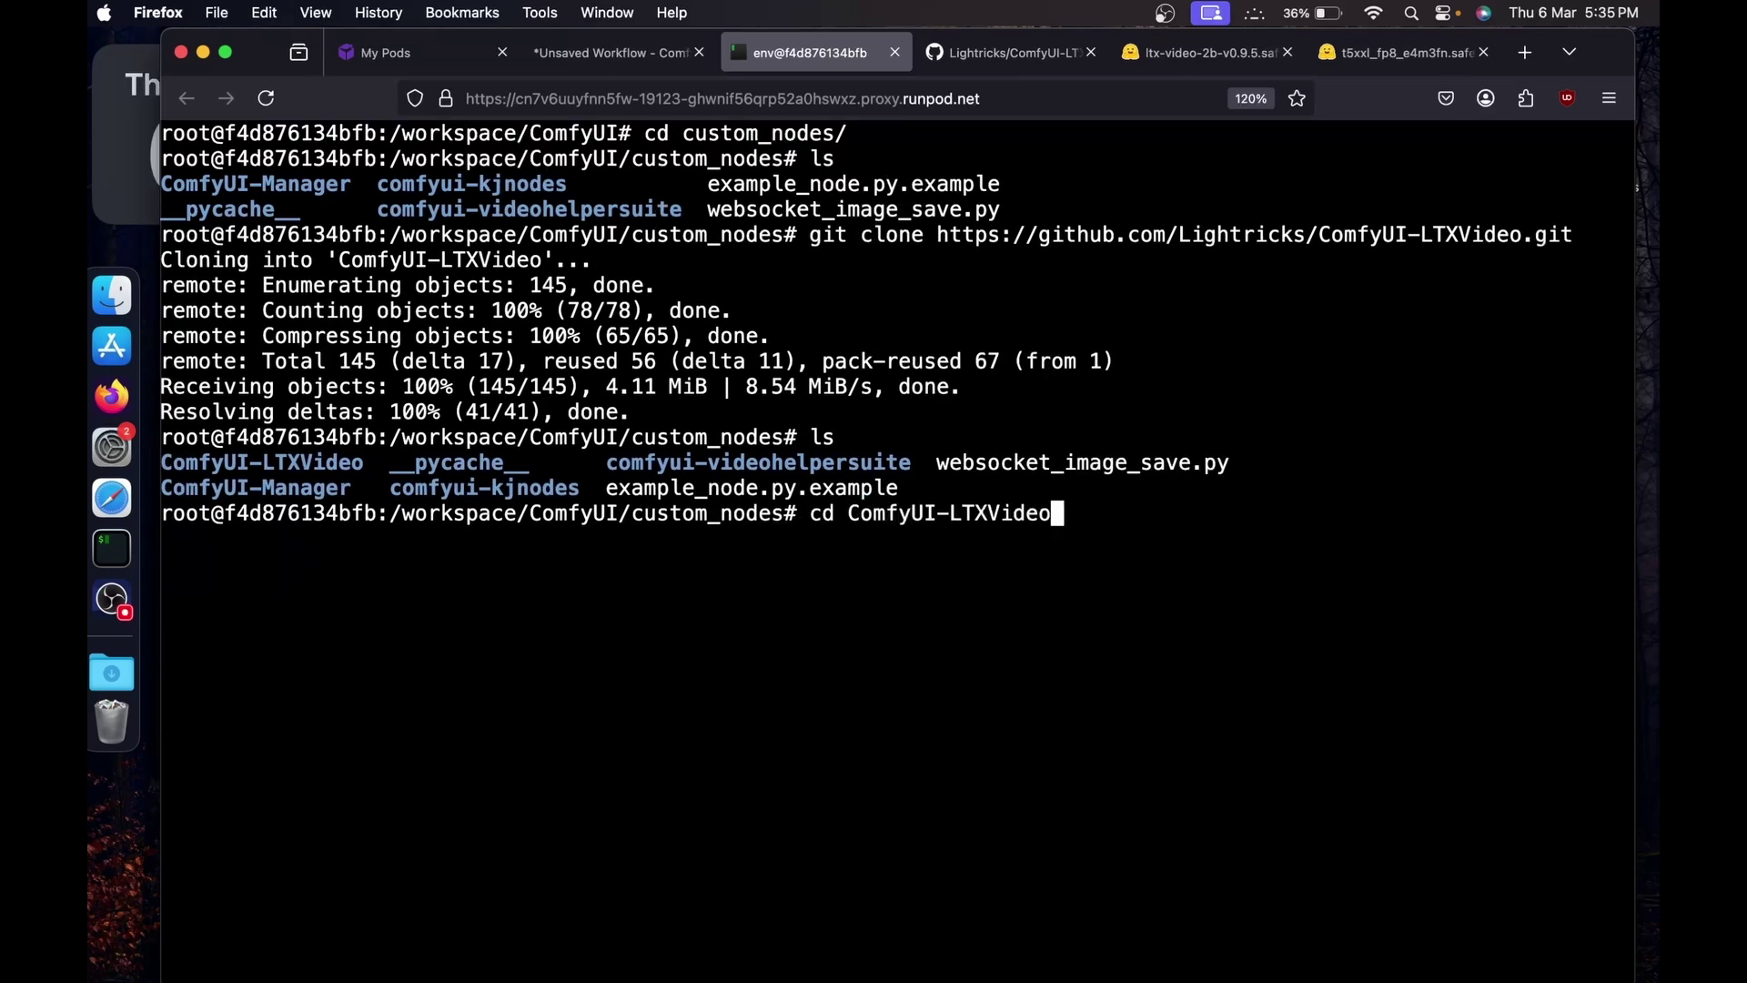
pyautogui.press('Return')
pyautogui.write('clear')
pyautogui.press('Return')
pyautogui.write('pi')
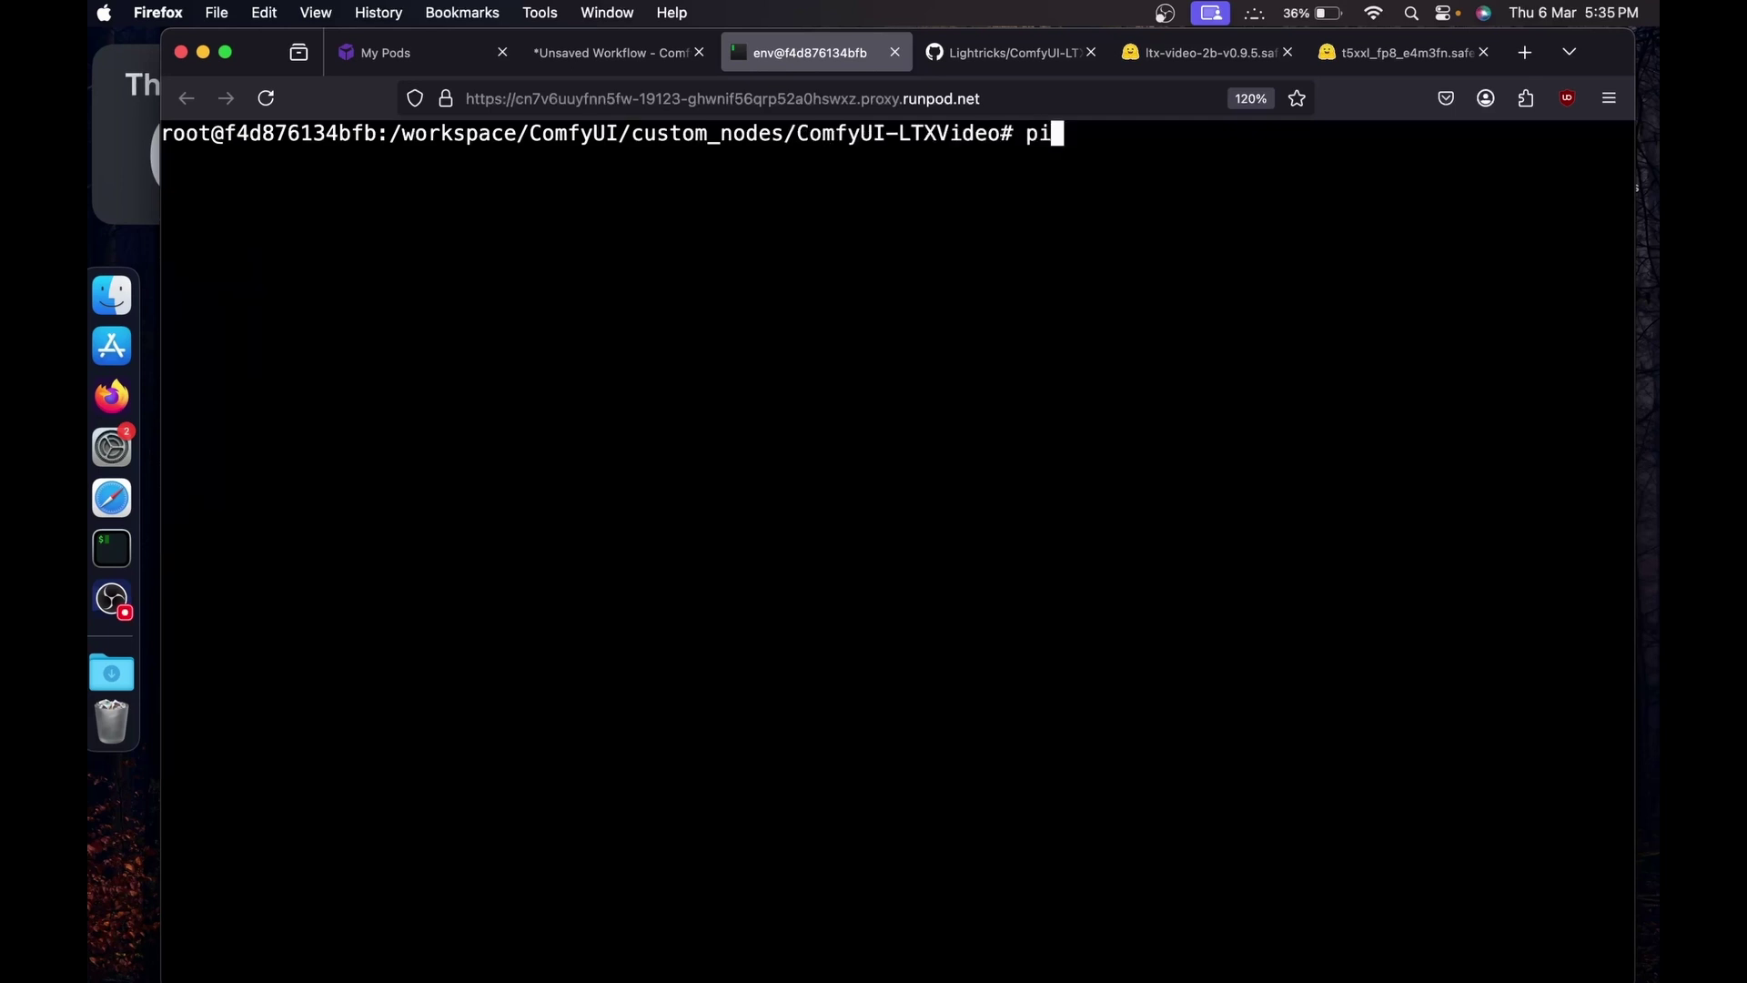
pyautogui.write('p install -r requirements.txt')
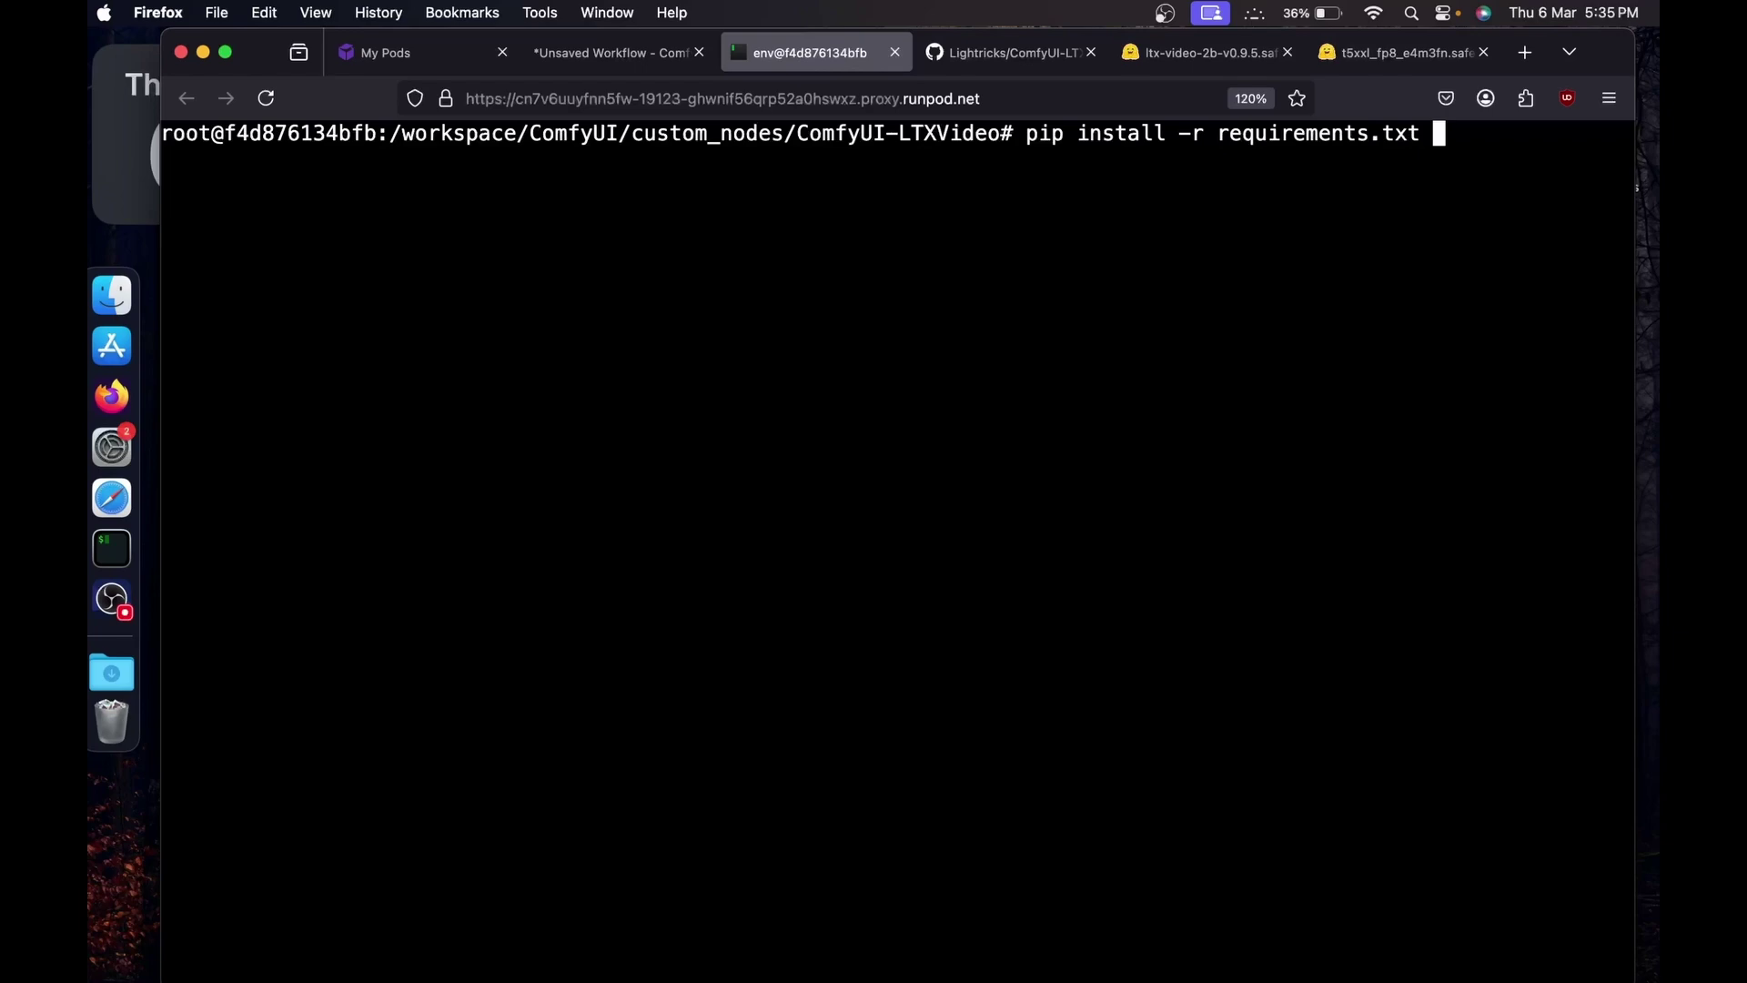
pyautogui.press('Return')
# Step: Clear the terminal and go up two directory levels from ComfyUI-LTXVideo to the ComfyUI folder
pyautogui.write('c')
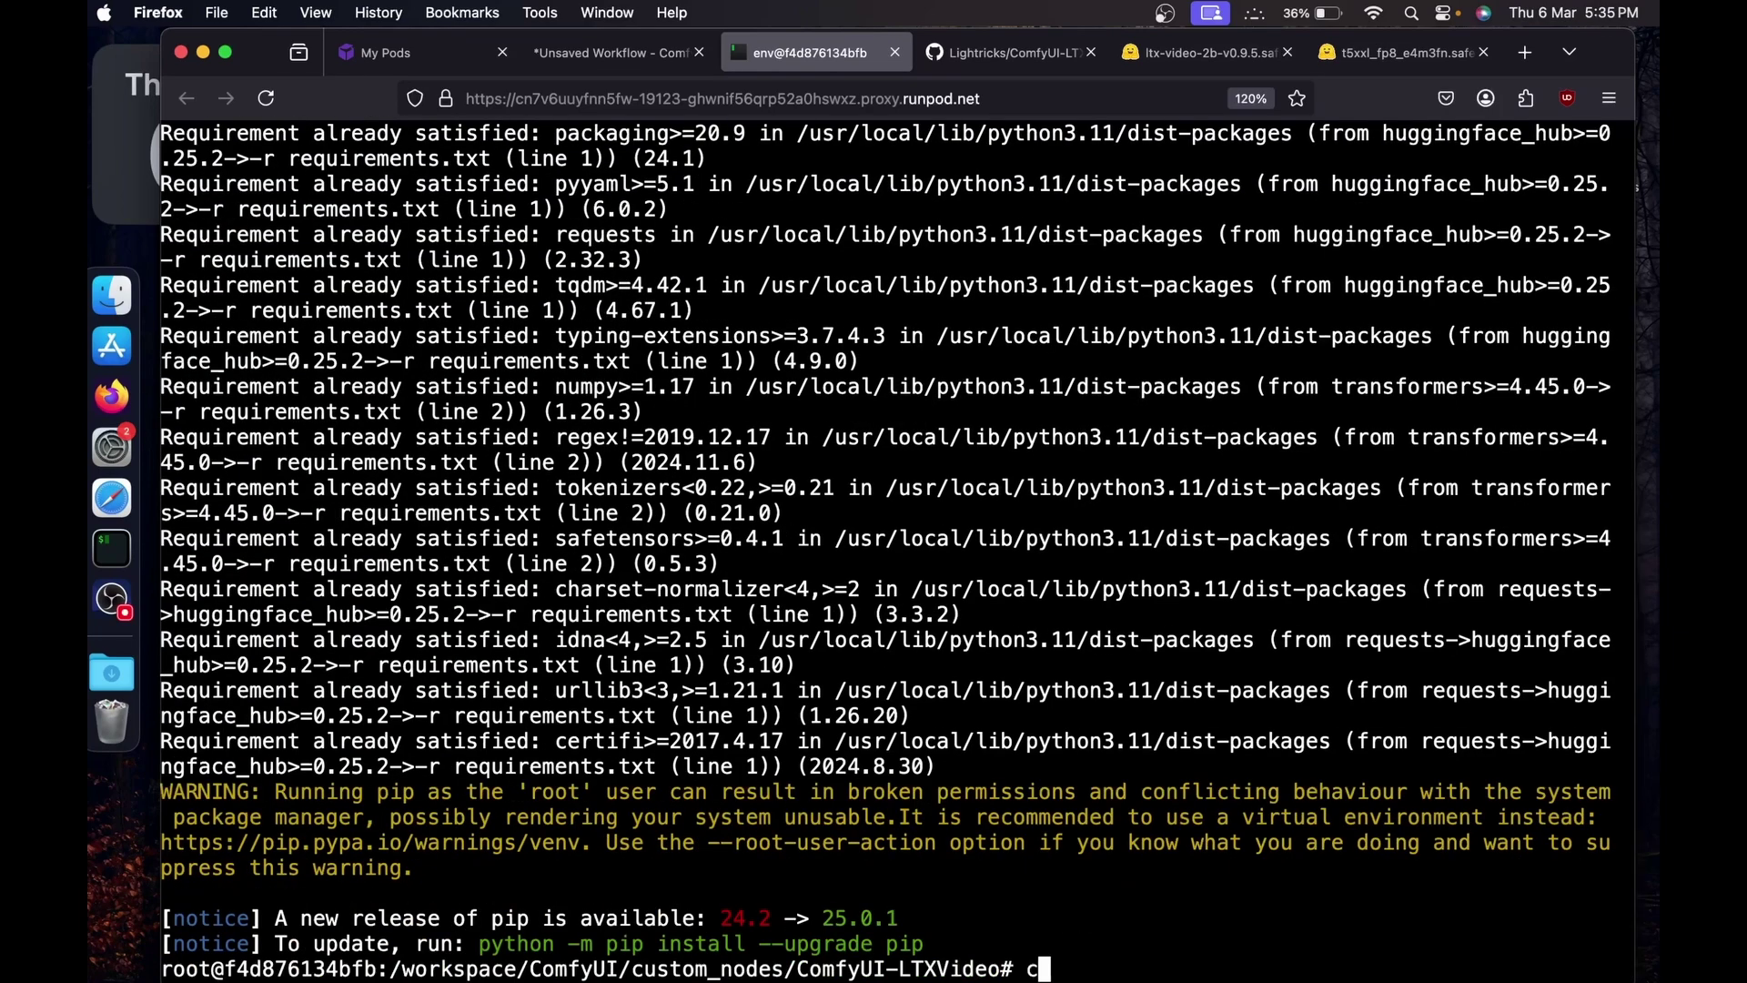
pyautogui.write('leqra')
pyautogui.press('Return')
pyautogui.write('clear')
pyautogui.press('Return')
pyautogui.write('cd ..cd')
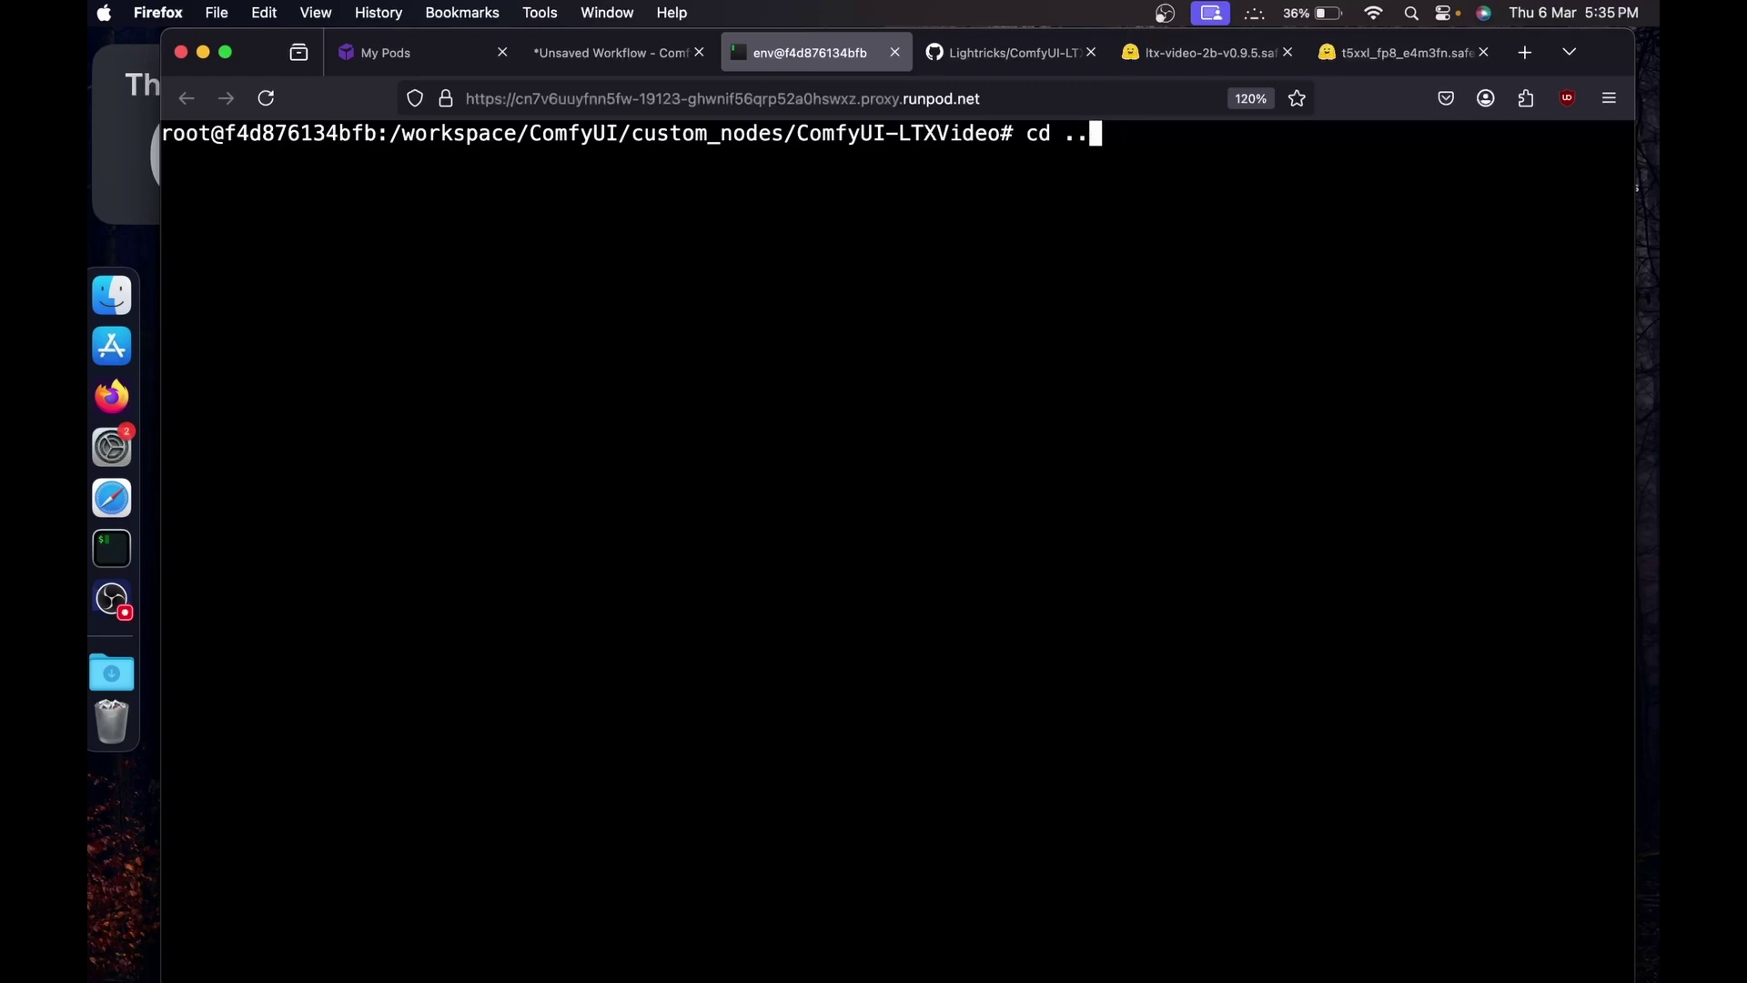
pyautogui.press('BackSpace')
pyautogui.press('Return')
pyautogui.write('cd ..')
pyautogui.press('Return')
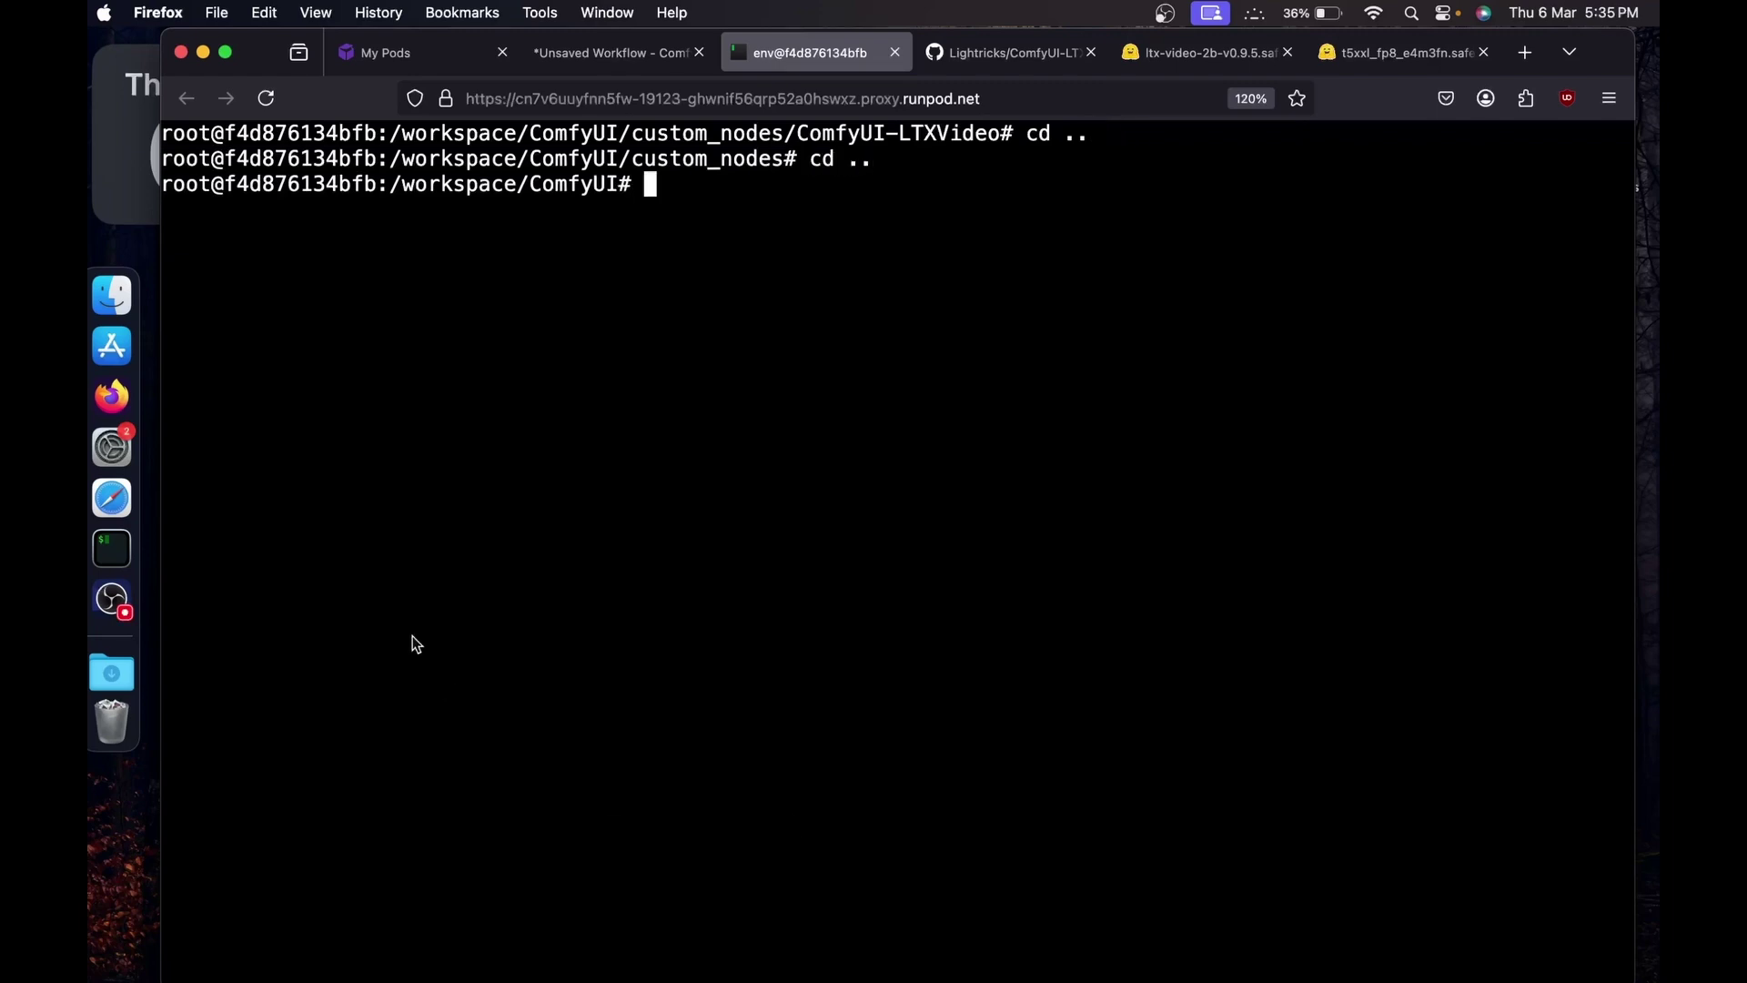
# Step: Start the ComfyUI server with python main.py --listen 0.0.0.0
pyautogui.write('python ,mainm')
pyautogui.press('BackSpace')
pyautogui.press('BackSpace')
pyautogui.press('BackSpace')
pyautogui.press('BackSpace')
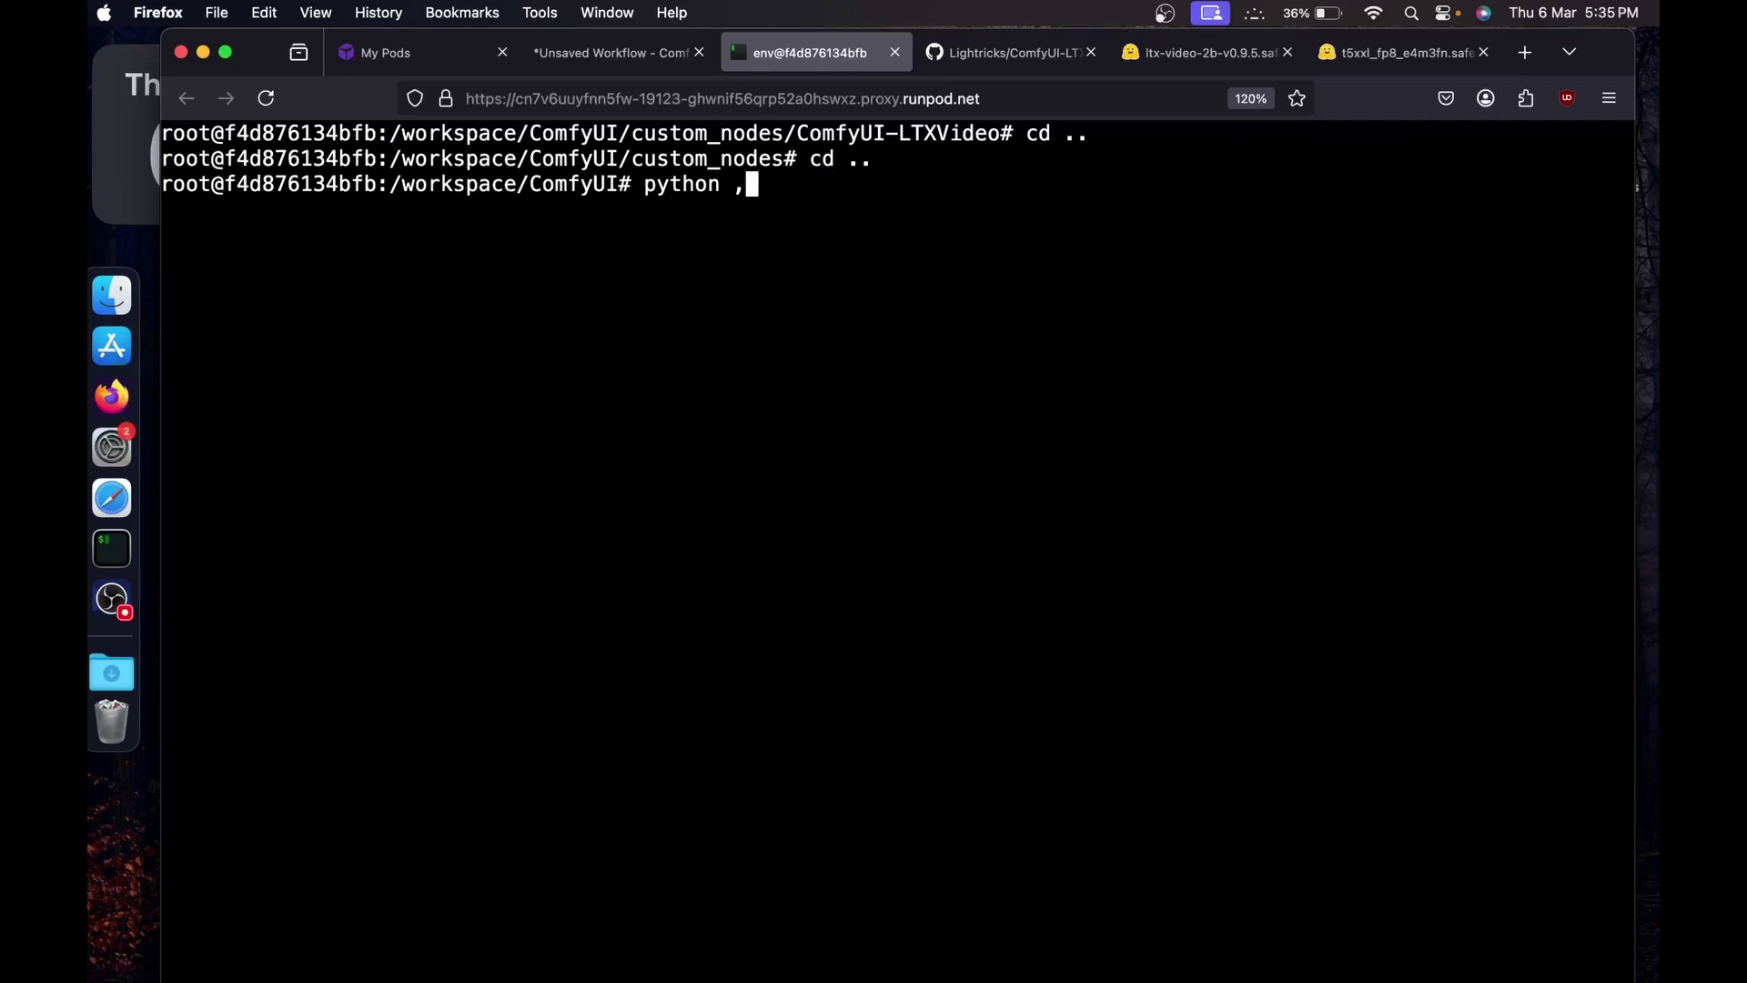
pyautogui.write('main.py --listen 0.0.0.')
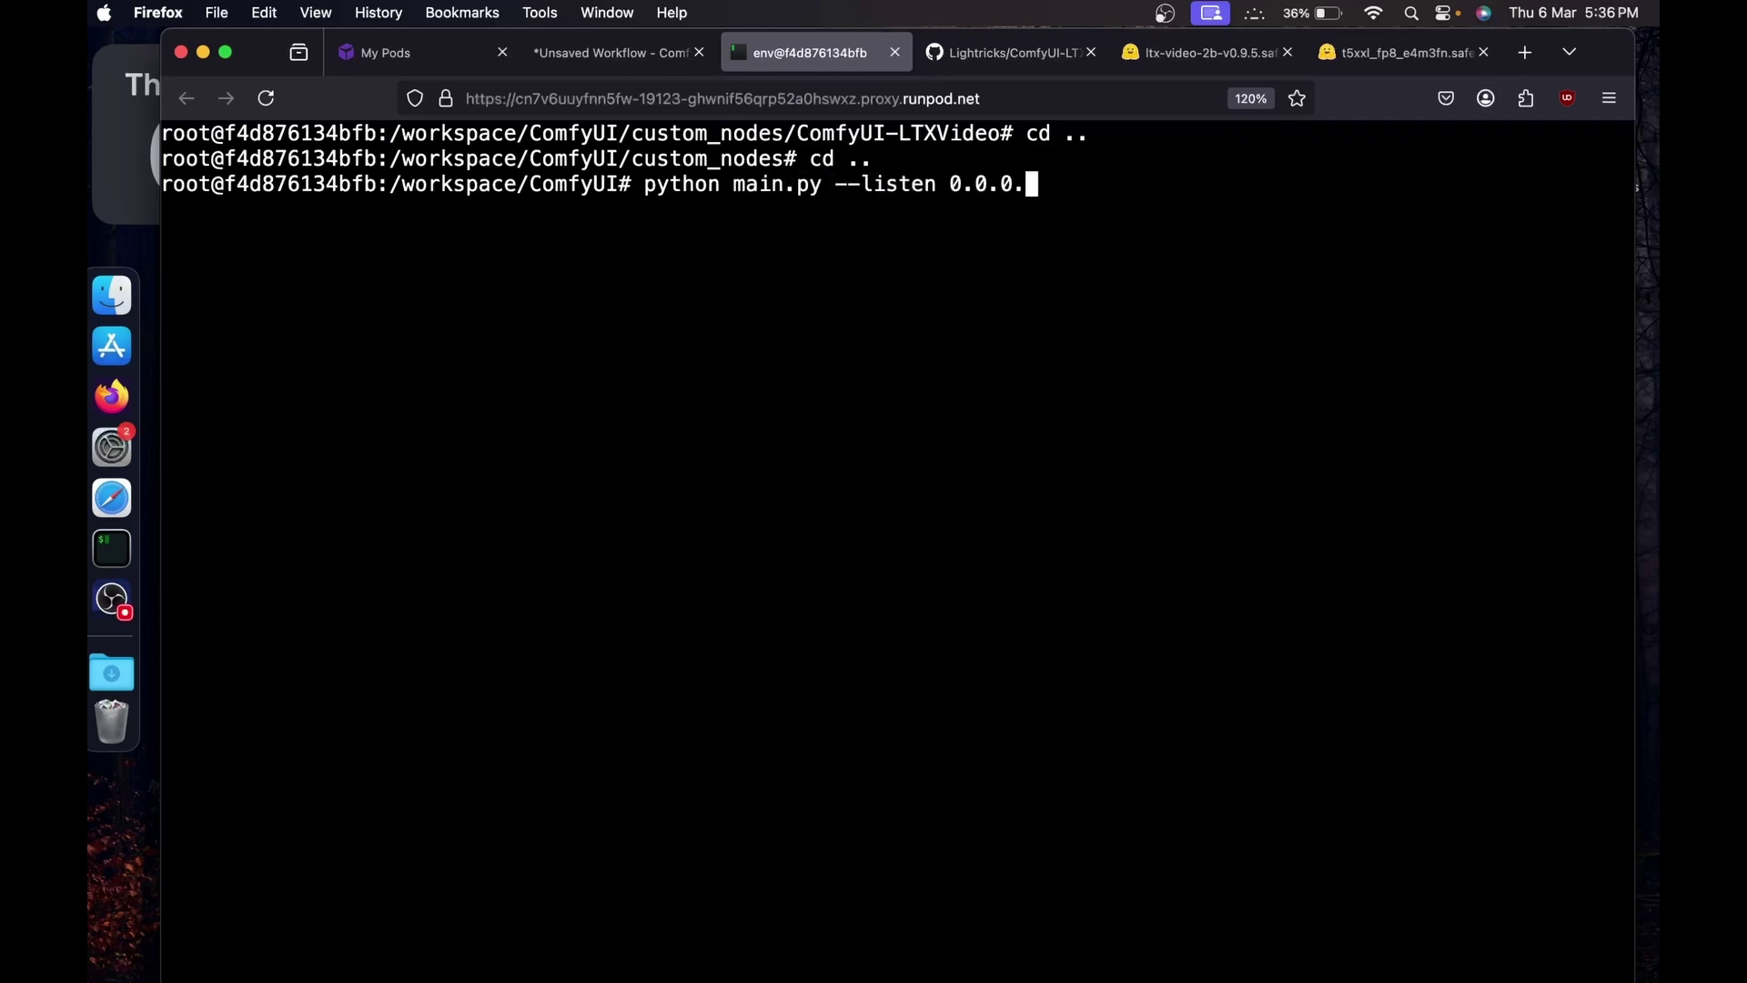
pyautogui.write('0')
pyautogui.press('Return')
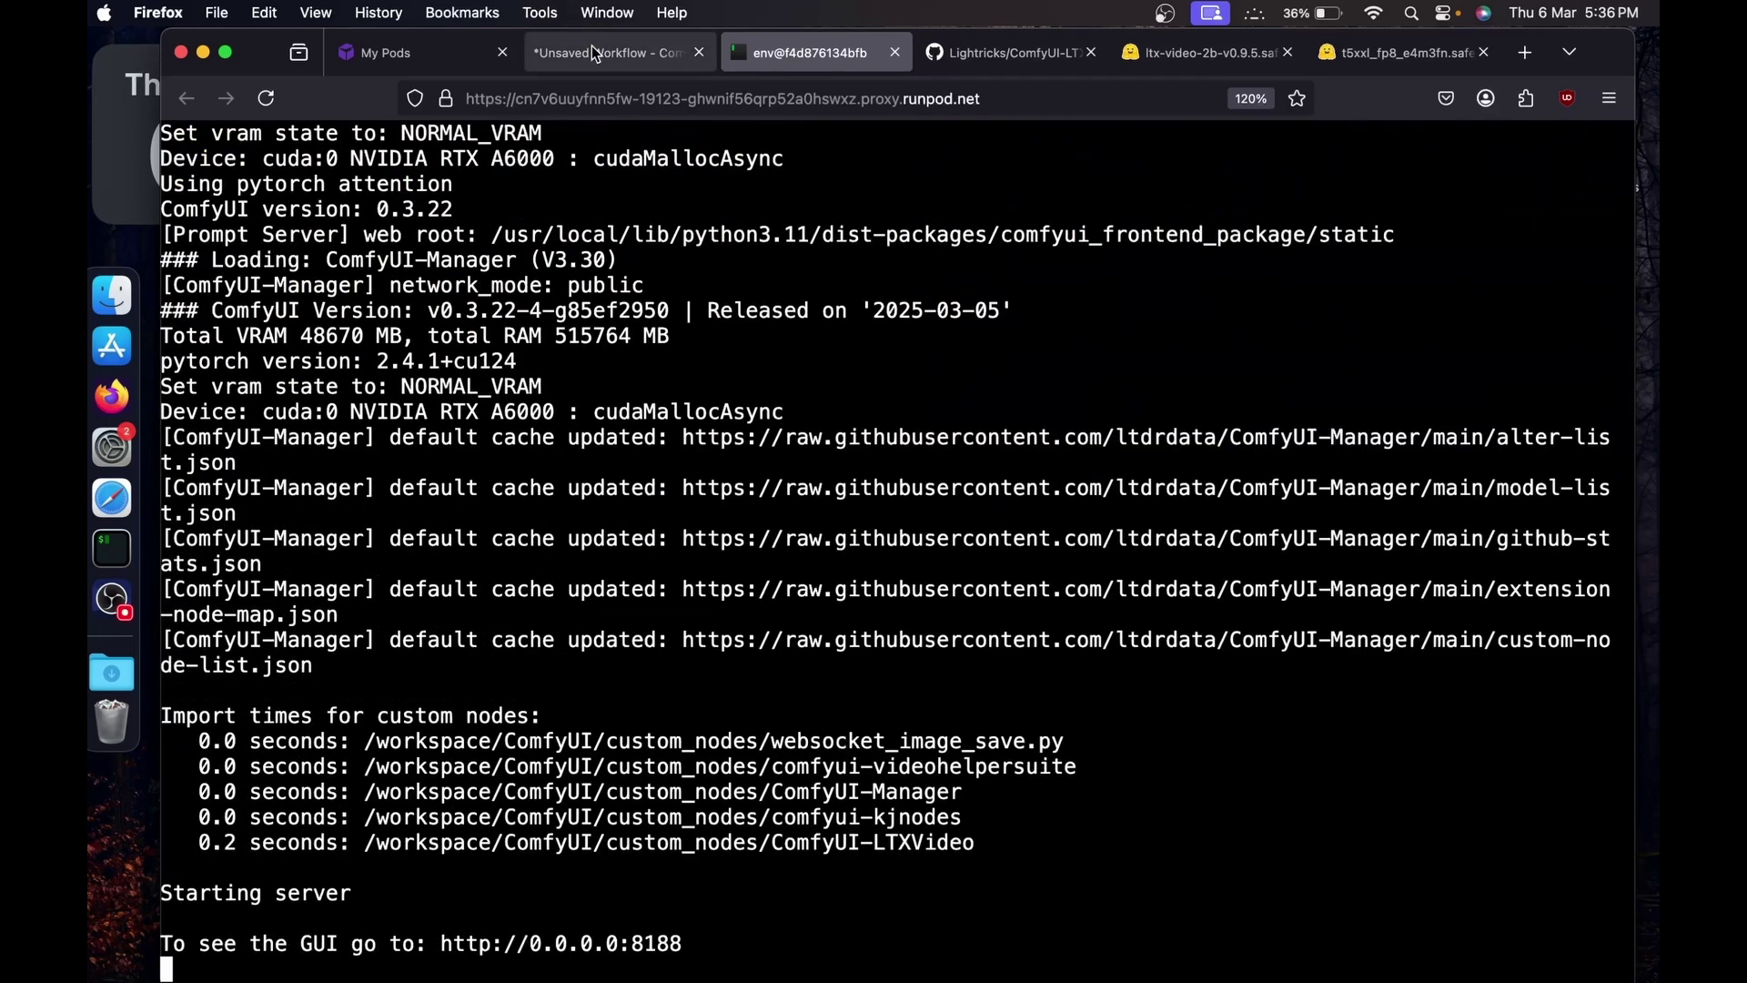
# Step: Reload the ComfyUI workflow page and look over its sampler, image loading and Load Checkpoint nodes
pyautogui.click(591, 52)
pyautogui.press('super+r')
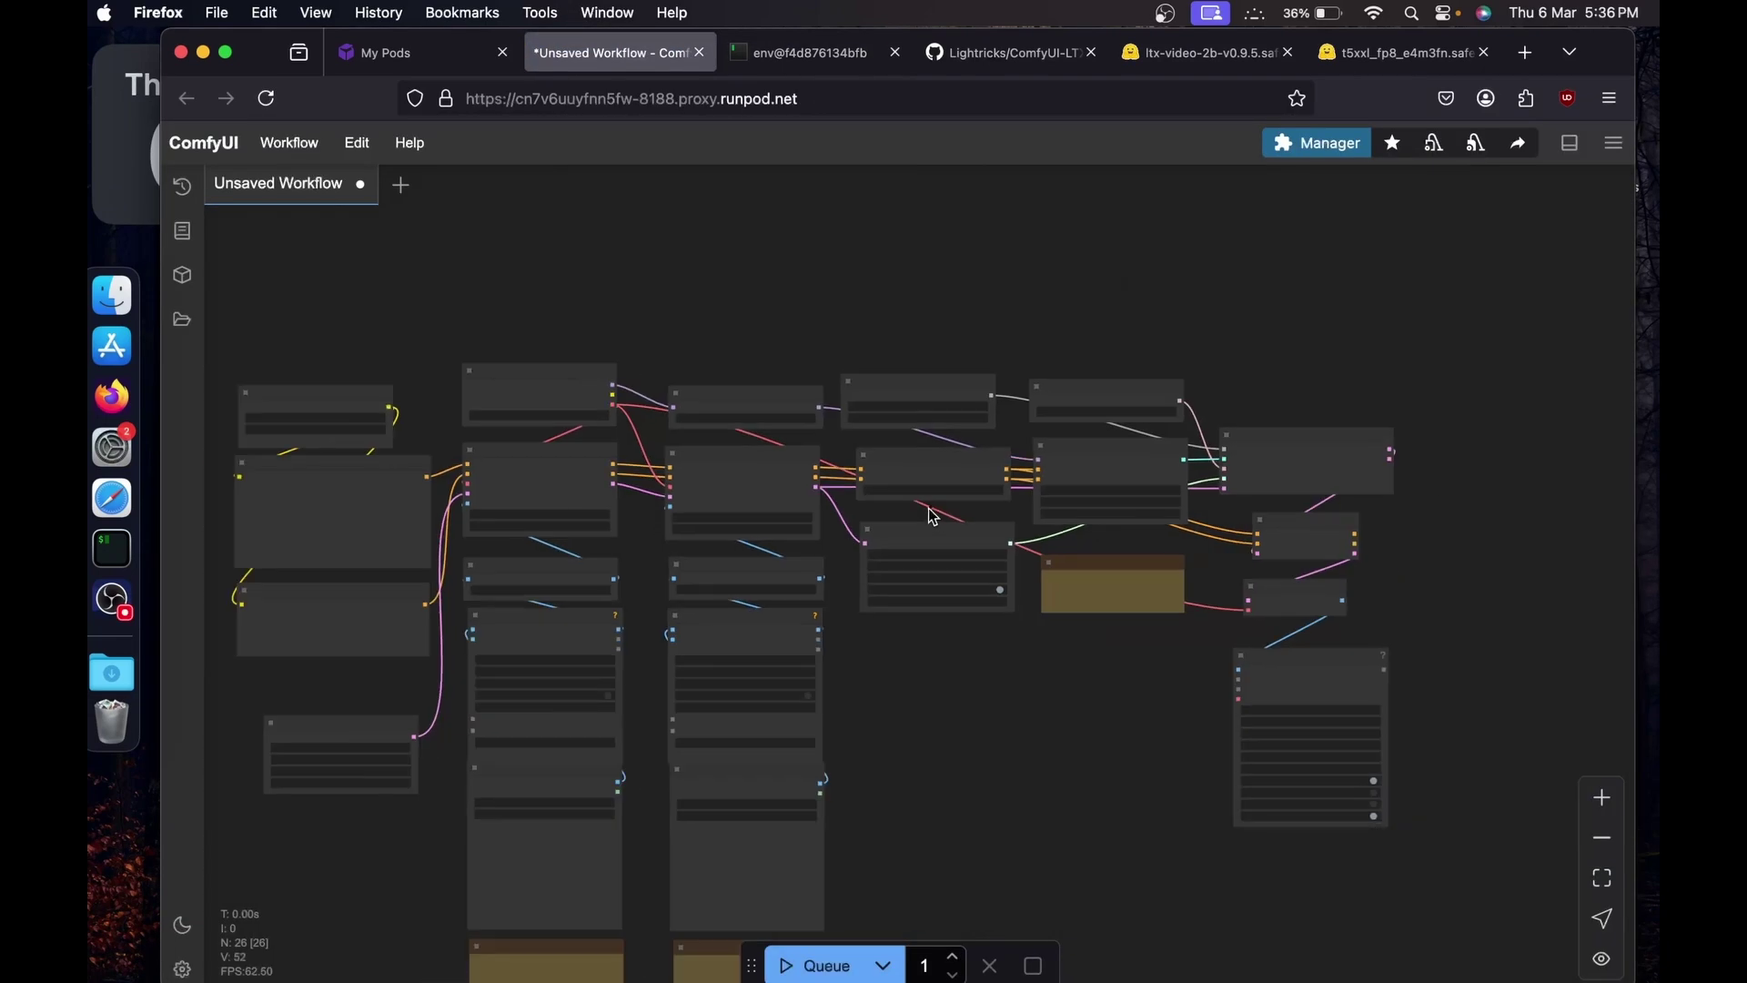
pyautogui.scroll(8, 930, 513)
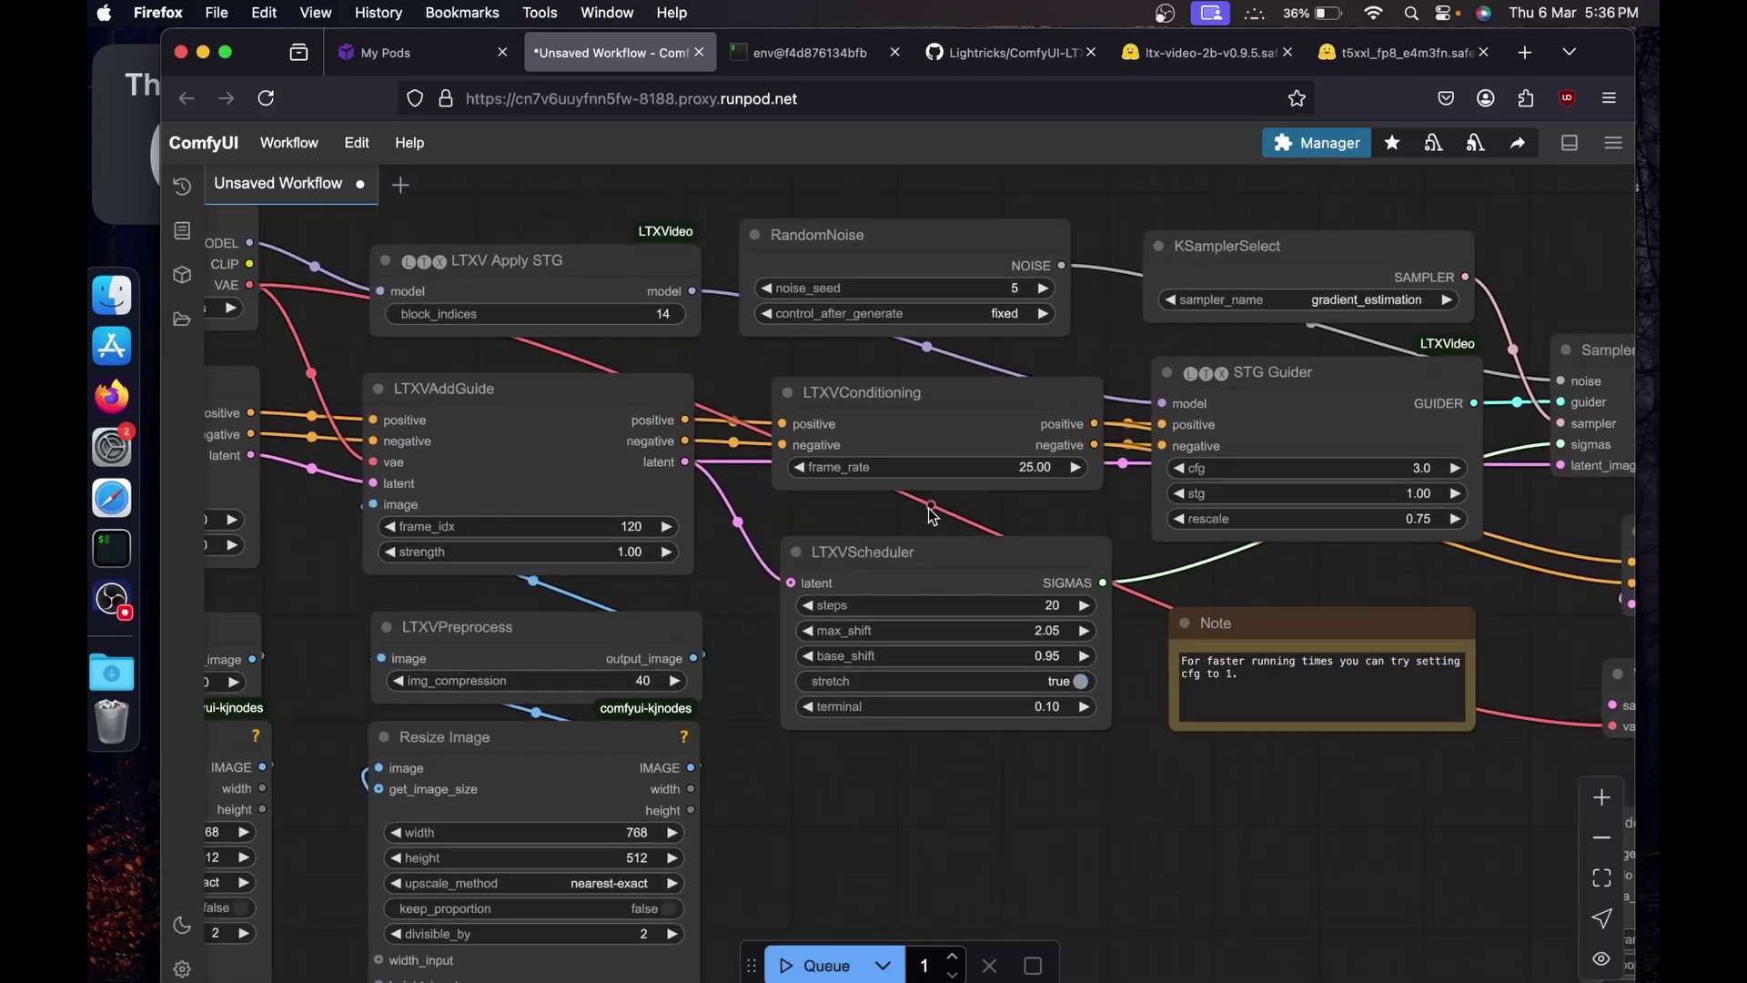
pyautogui.moveTo(851, 814); pyautogui.dragTo(1493, 340)
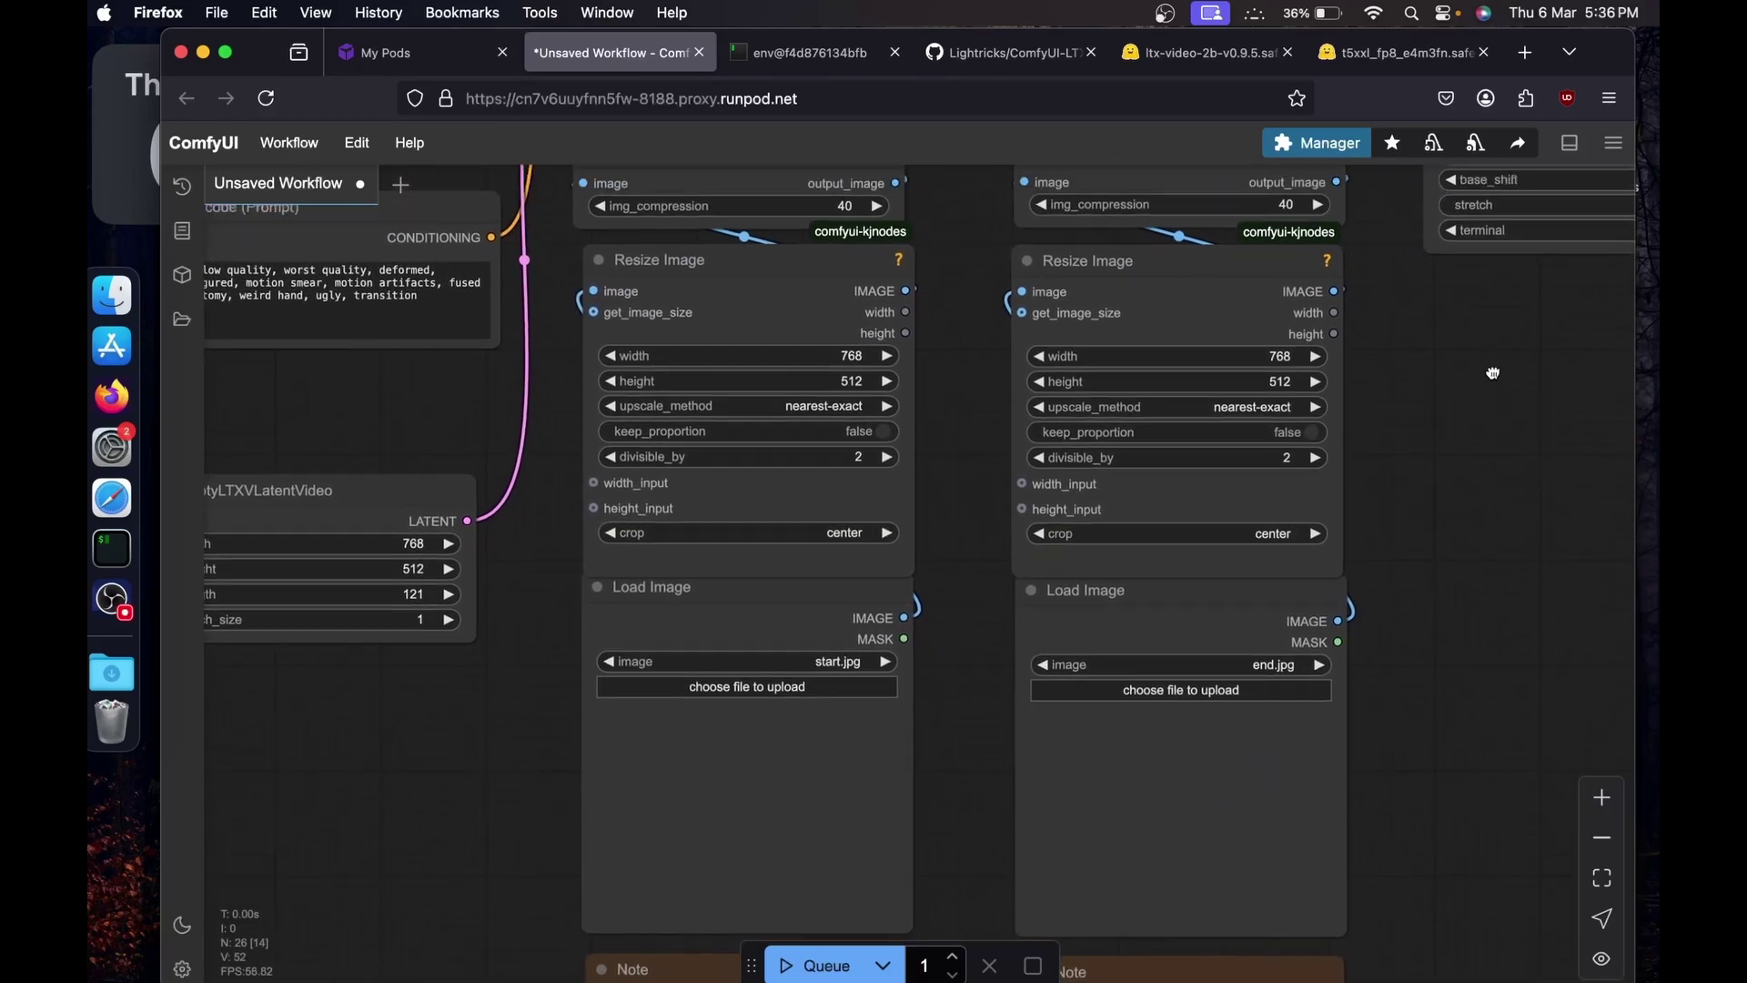
pyautogui.moveTo(569, 362); pyautogui.dragTo(577, 526)
pyautogui.moveTo(314, 550); pyautogui.dragTo(157, 842)
pyautogui.moveTo(712, 298); pyautogui.dragTo(658, 377)
pyautogui.click(571, 238)
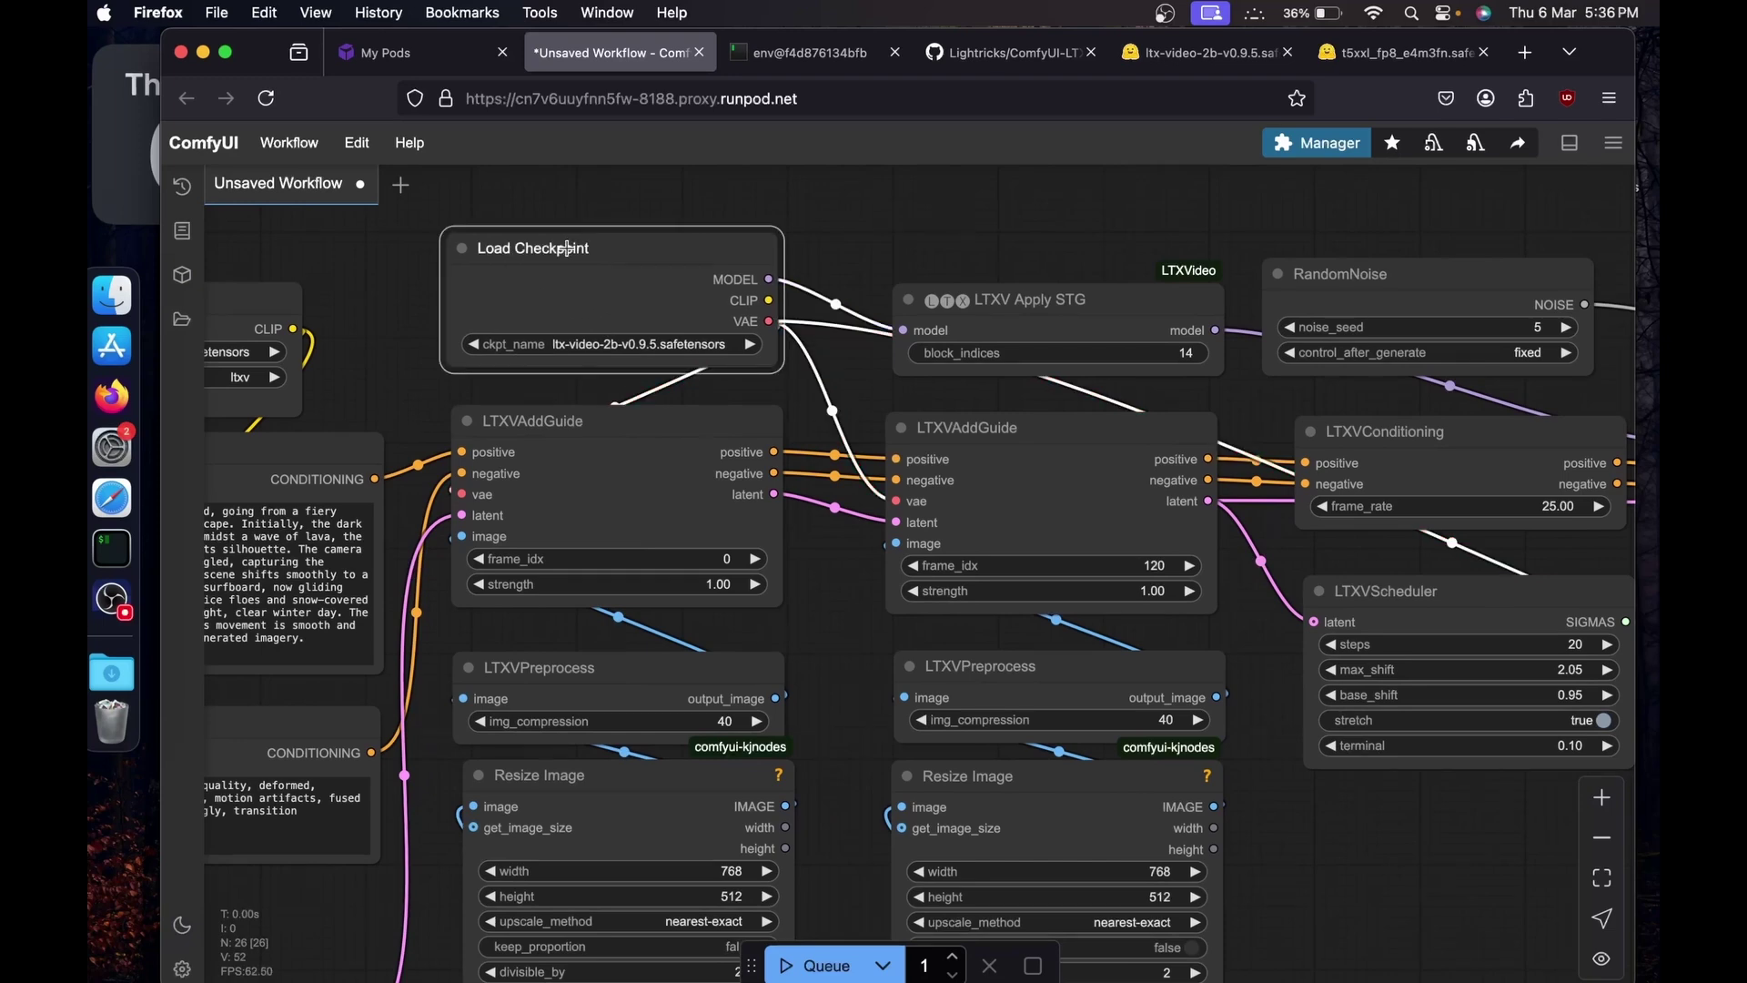
pyautogui.click(842, 232)
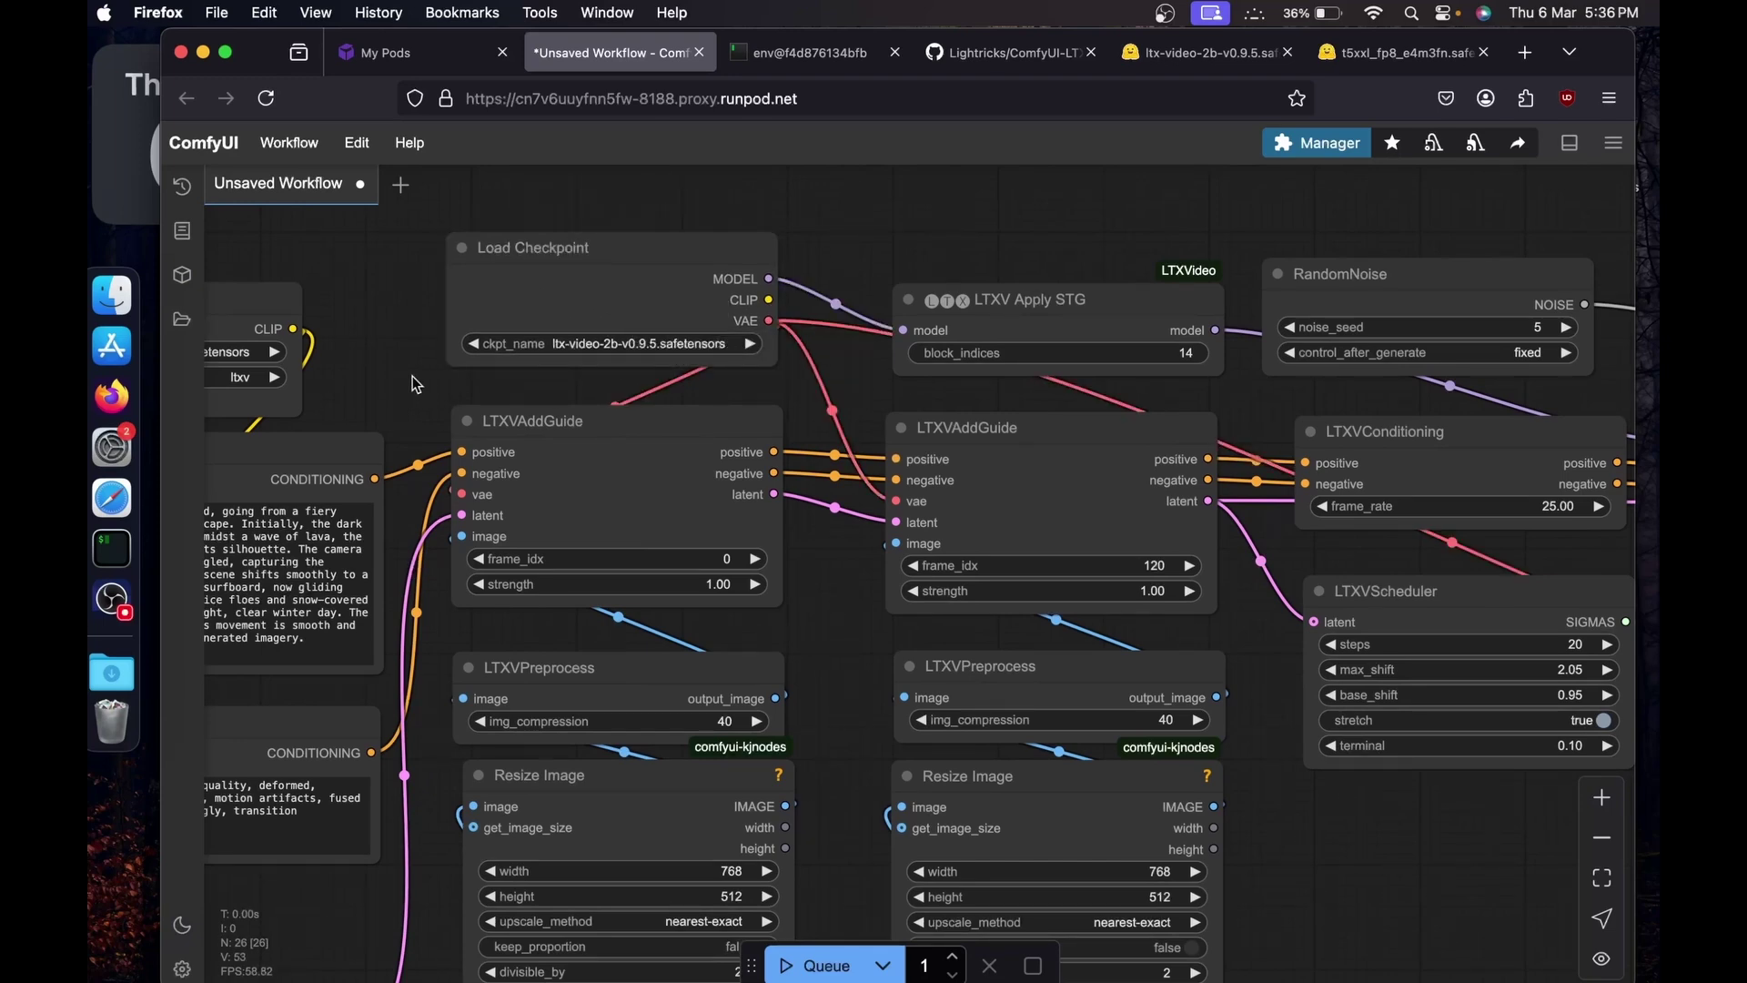
# Step: Set the Load CLIP node's clip_name to t5xxl_fp8_e4m3fn.safetensors
pyautogui.hscroll(-5, 421, 375)
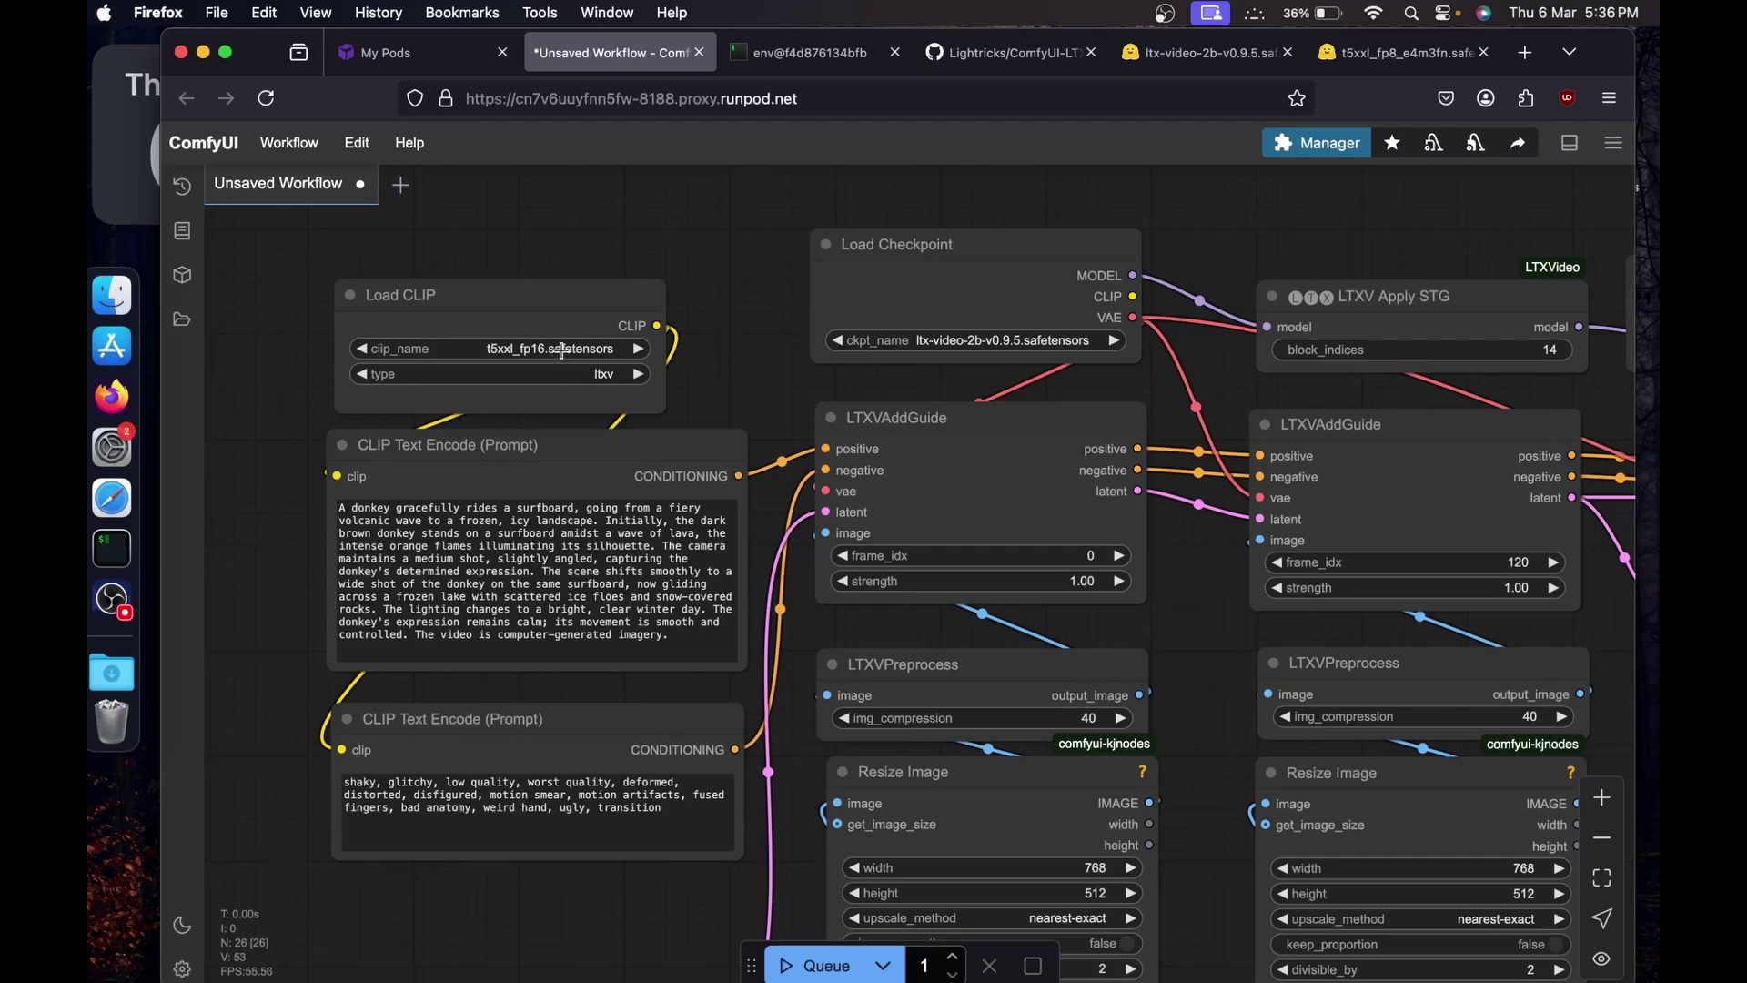
pyautogui.click(562, 351)
pyautogui.click(639, 360)
pyautogui.moveTo(734, 366); pyautogui.dragTo(437, 231)
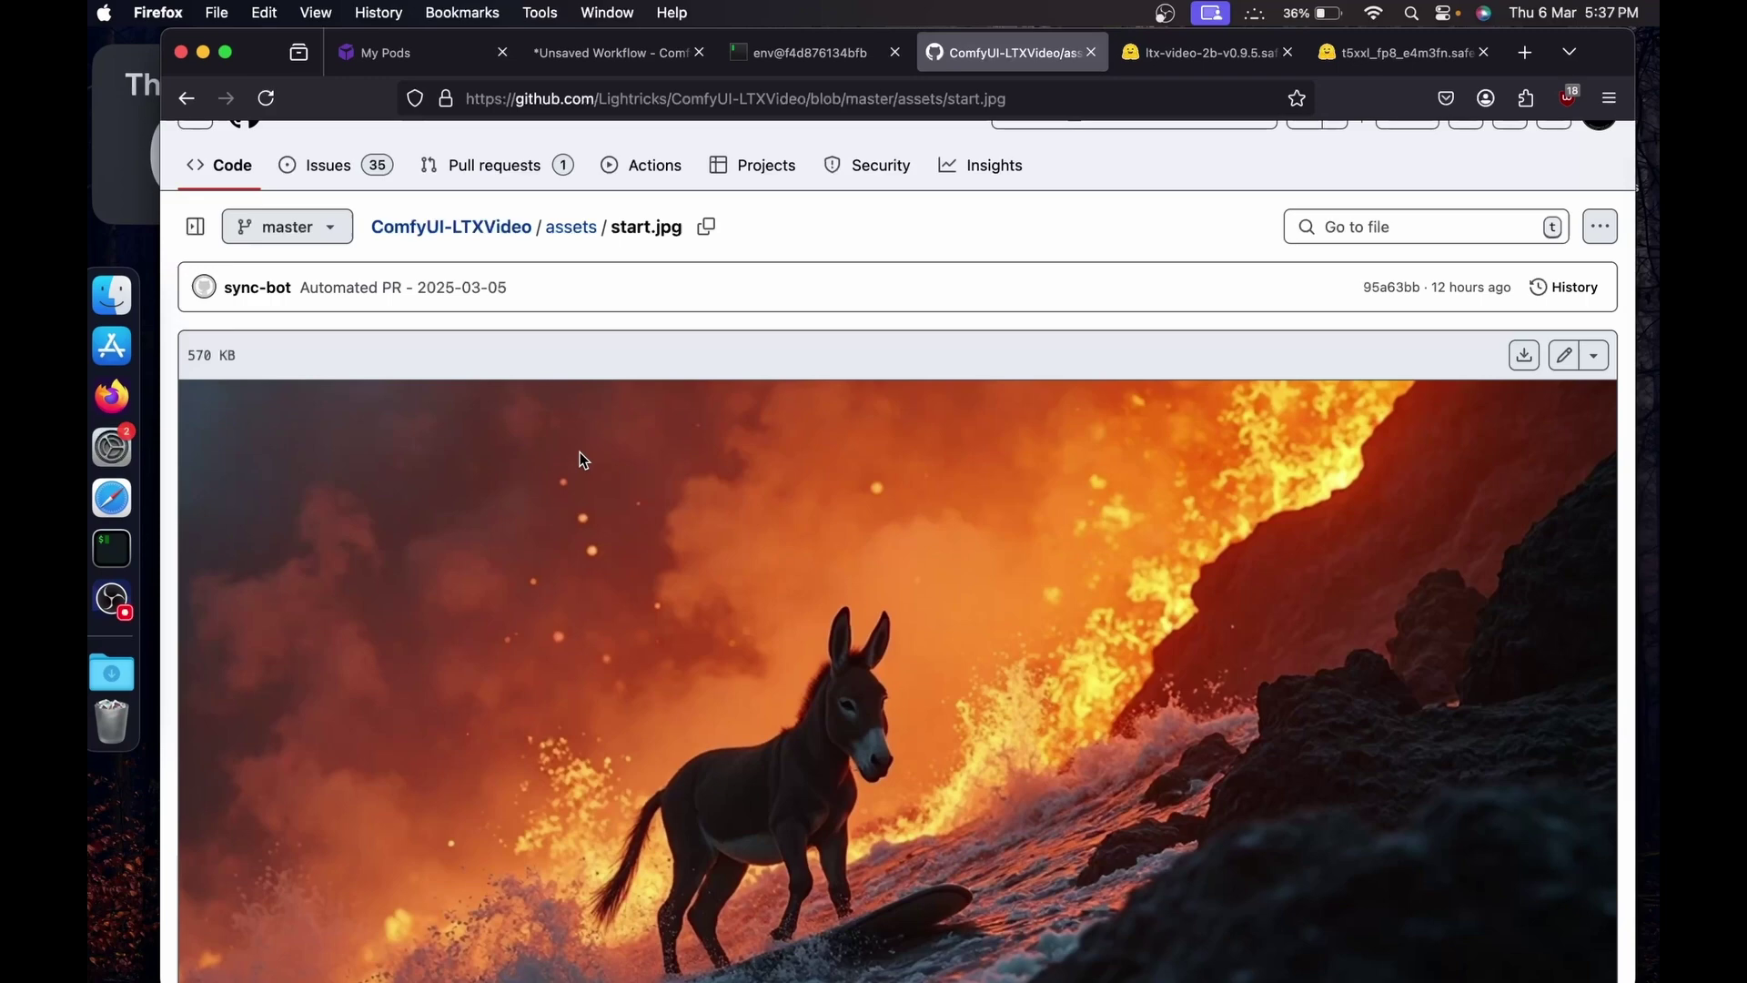
# Step: Download start.jpg and end.jpg from the assets folder of the Lightricks/ComfyUI-LTXVideo GitHub repository
pyautogui.scroll(-5, 581, 452)
pyautogui.scroll(5, 1561, 361)
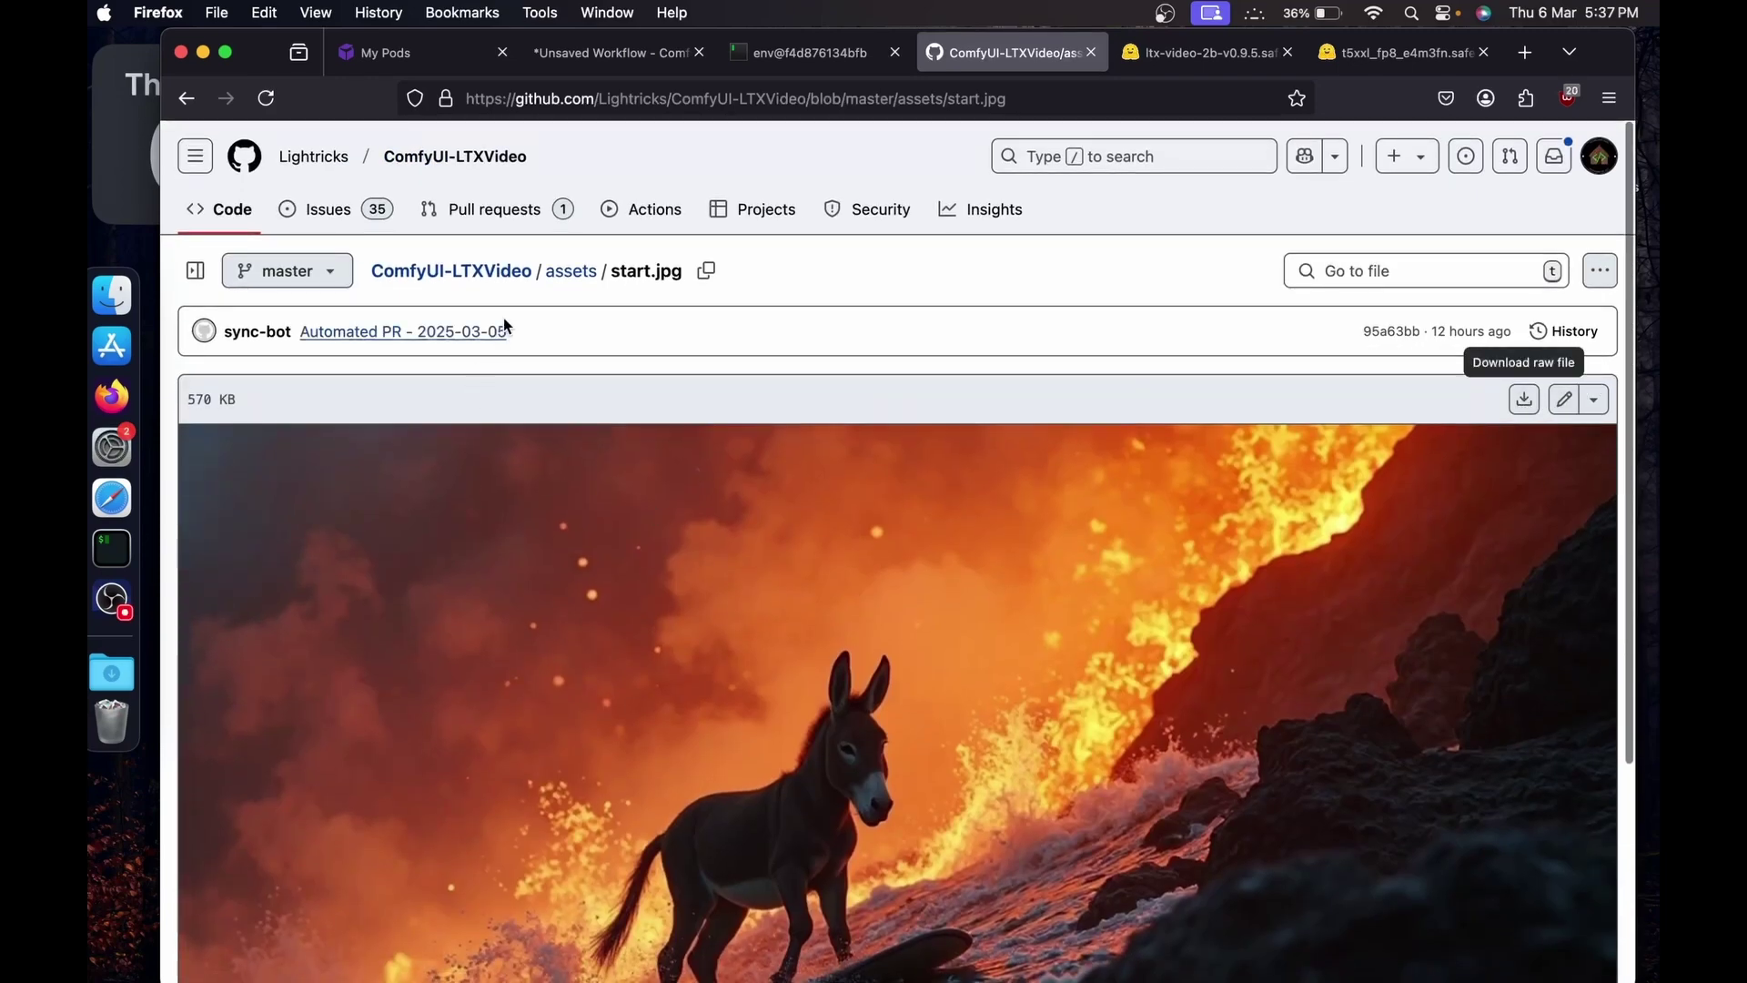
pyautogui.click(571, 273)
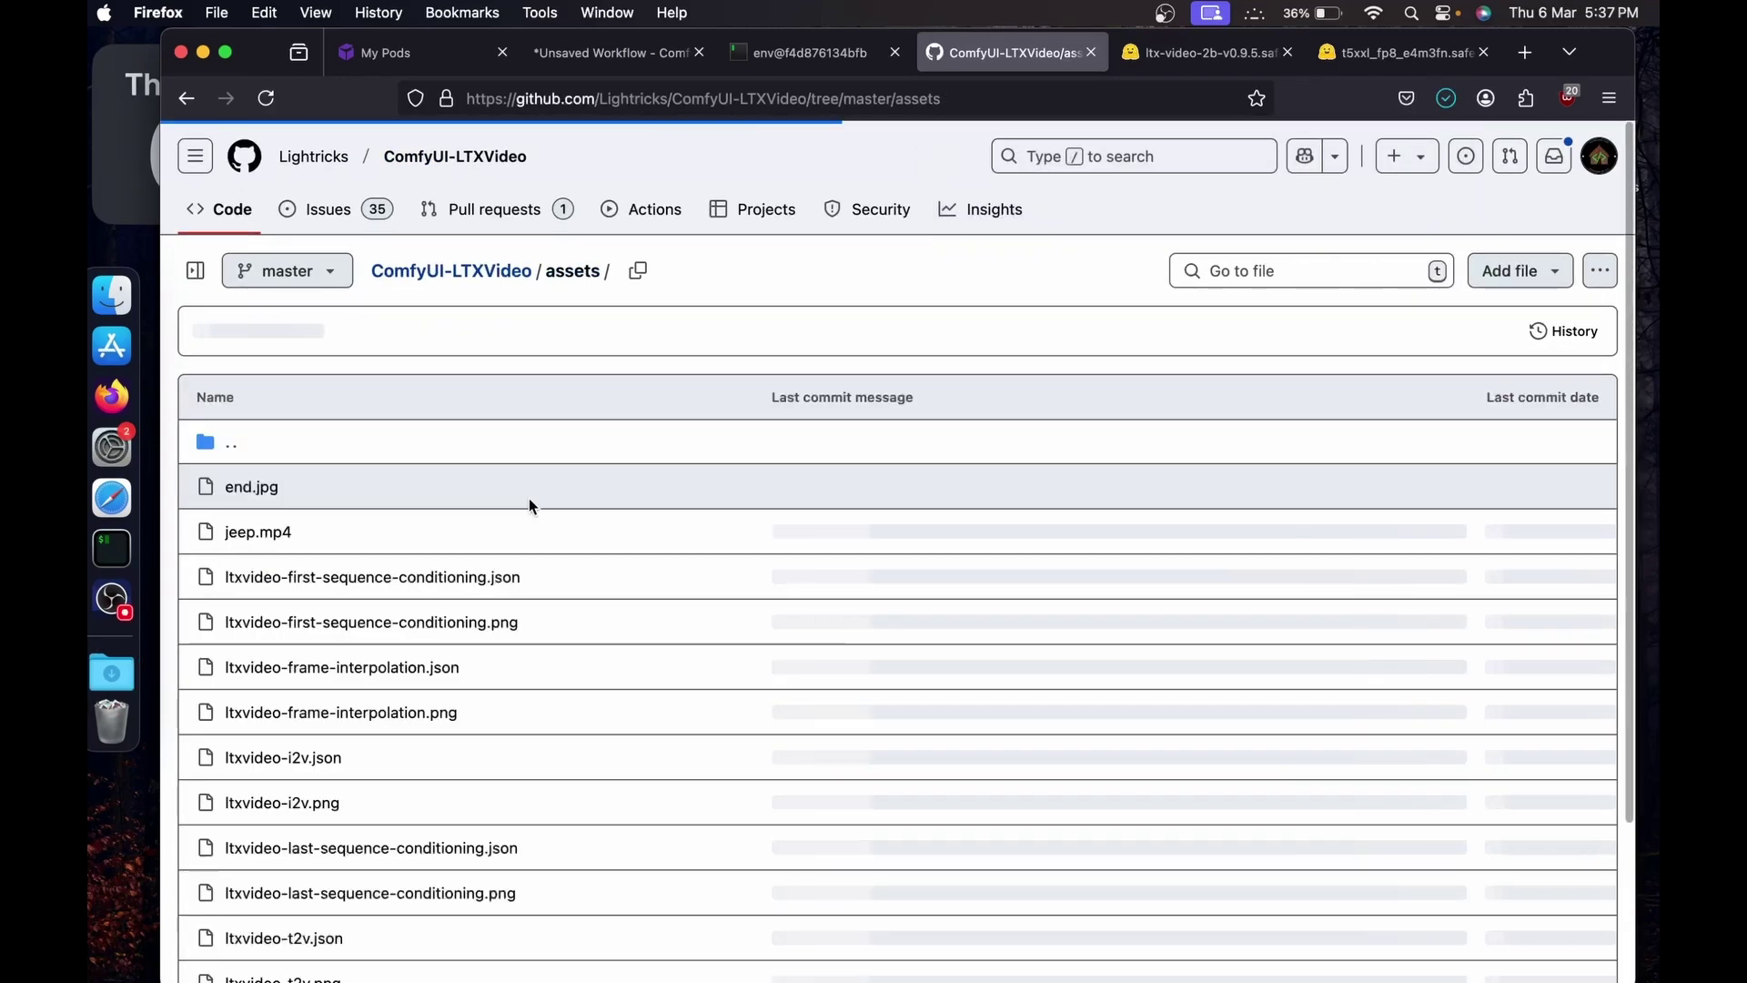
pyautogui.click(251, 487)
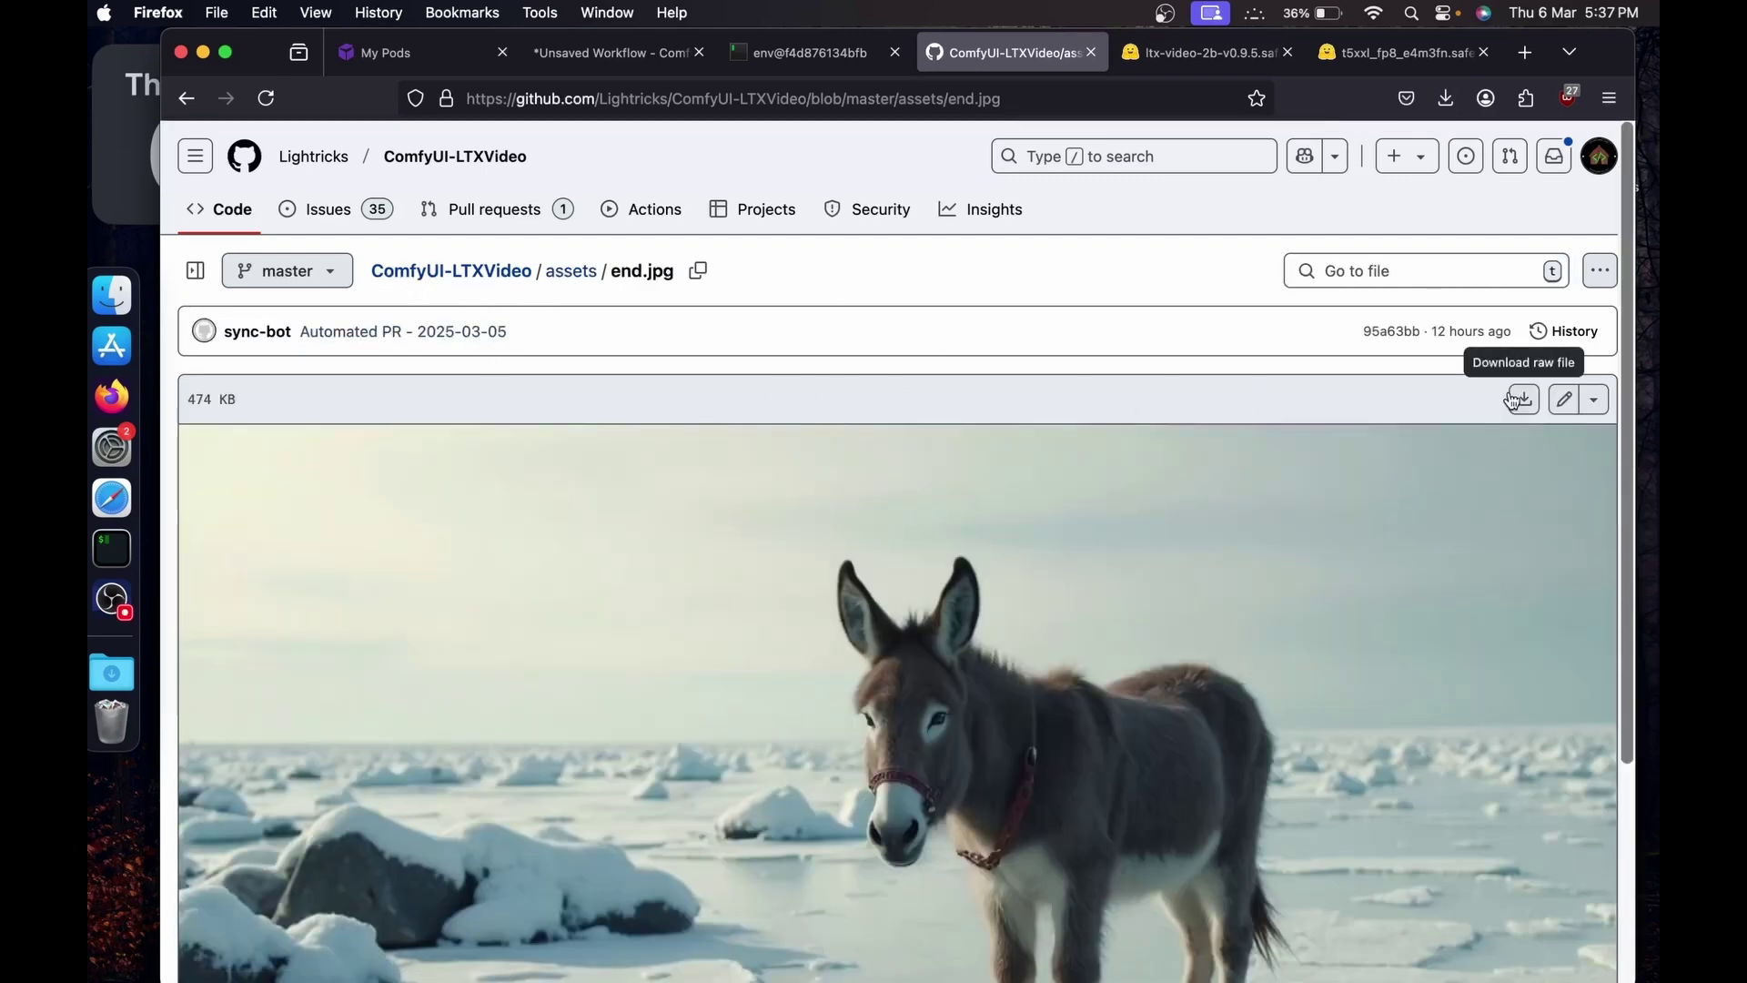
# Step: Upload start.jpg to the first-frame Load Image node and end.jpg to the last-frame Load Image node in ComfyUI
pyautogui.click(615, 62)
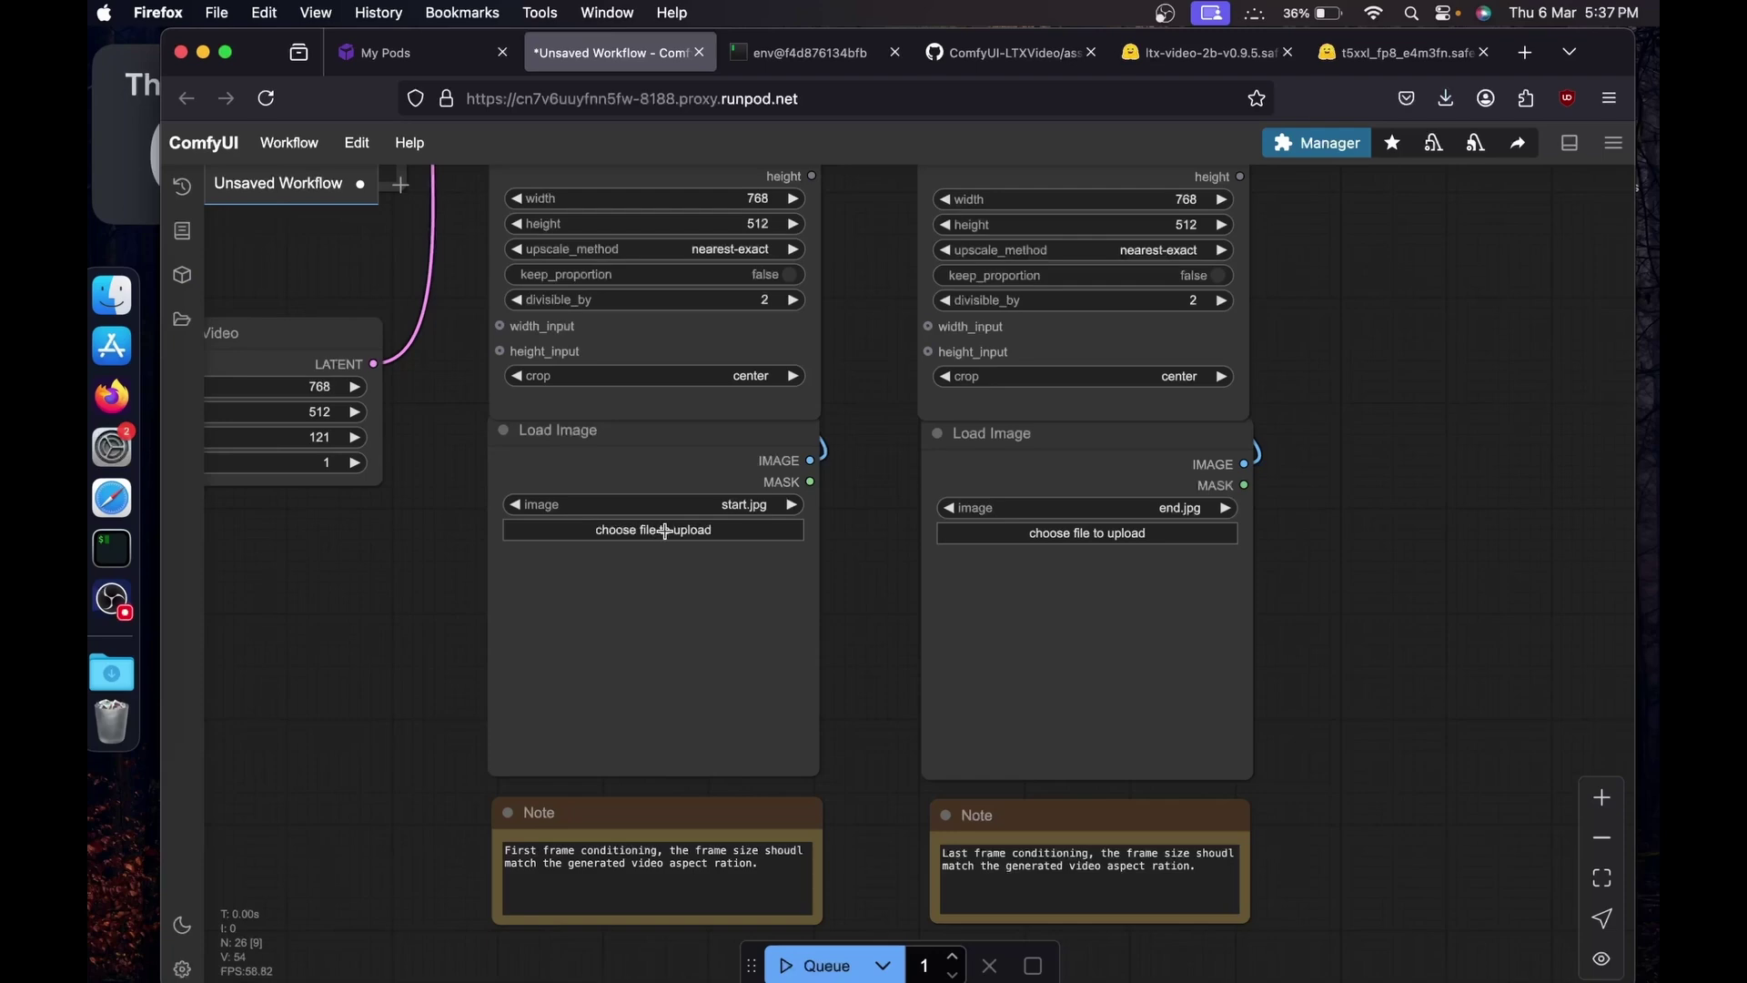
pyautogui.scroll(3, 429, 889)
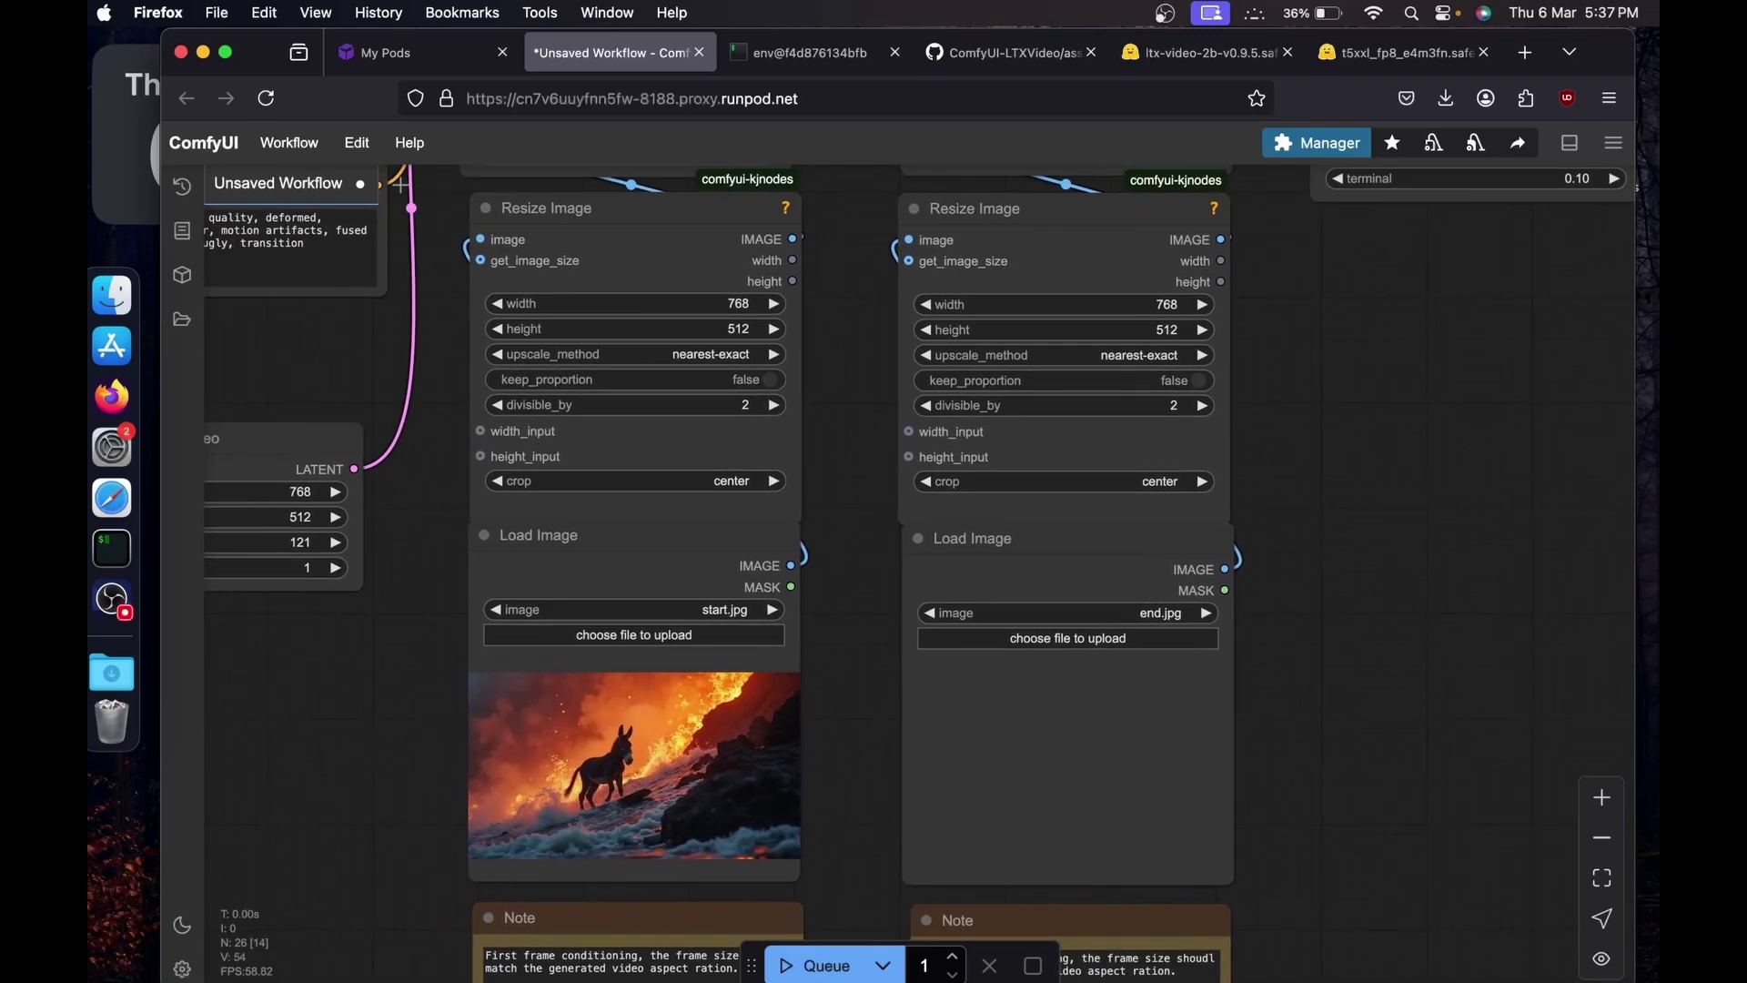
pyautogui.scroll(5, 1242, 640)
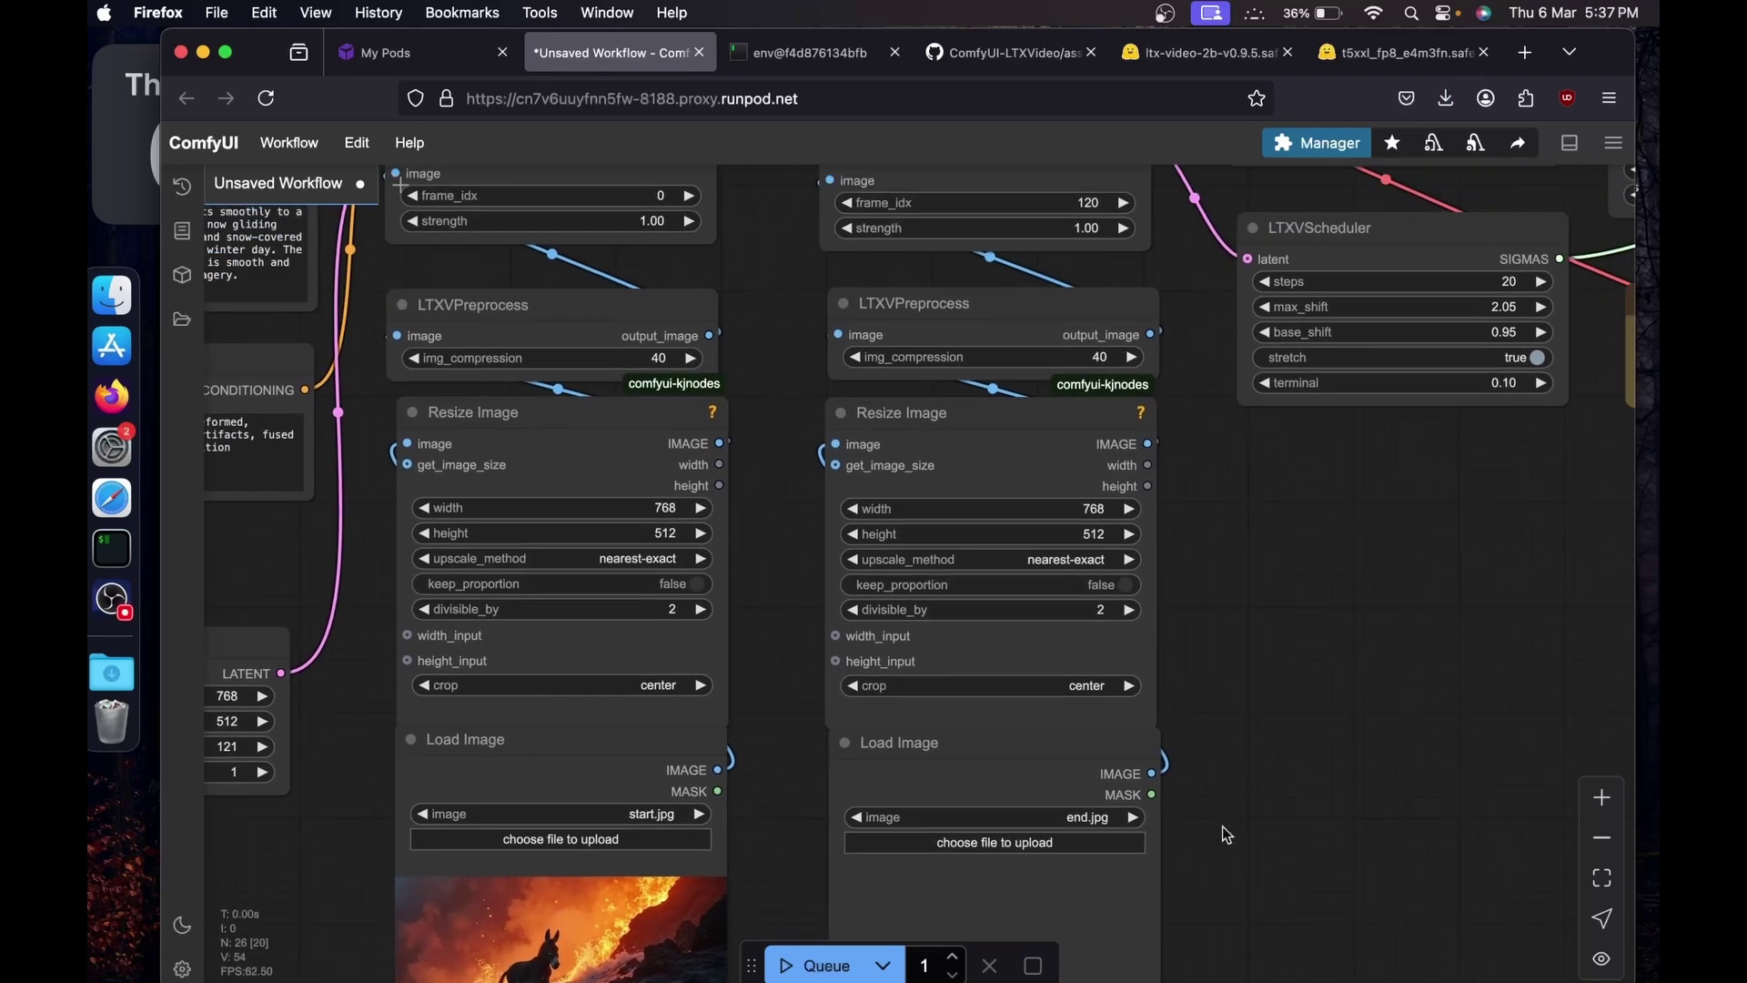
pyautogui.scroll(-2, 1221, 827)
pyautogui.scroll(5, 1085, 932)
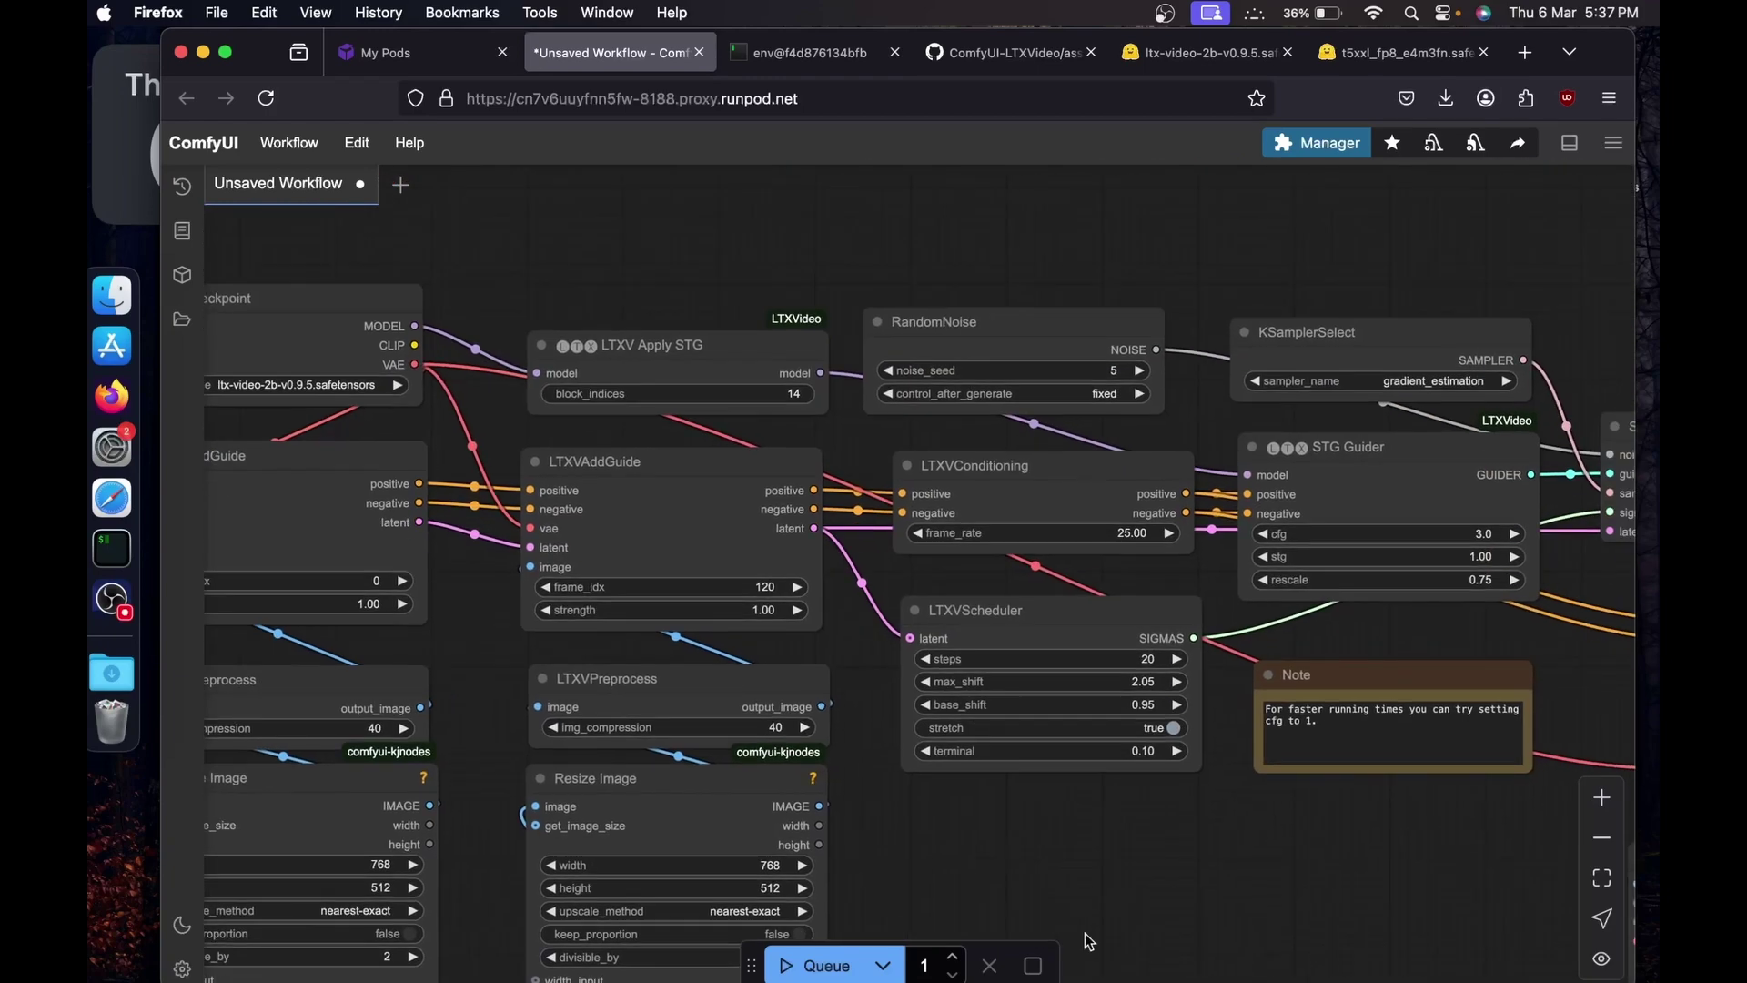
# Step: Review the positive prompt and both frame images, and queue the workflow to generate the video
pyautogui.moveTo(1176, 931); pyautogui.dragTo(1431, 619)
pyautogui.moveTo(345, 617); pyautogui.dragTo(728, 776)
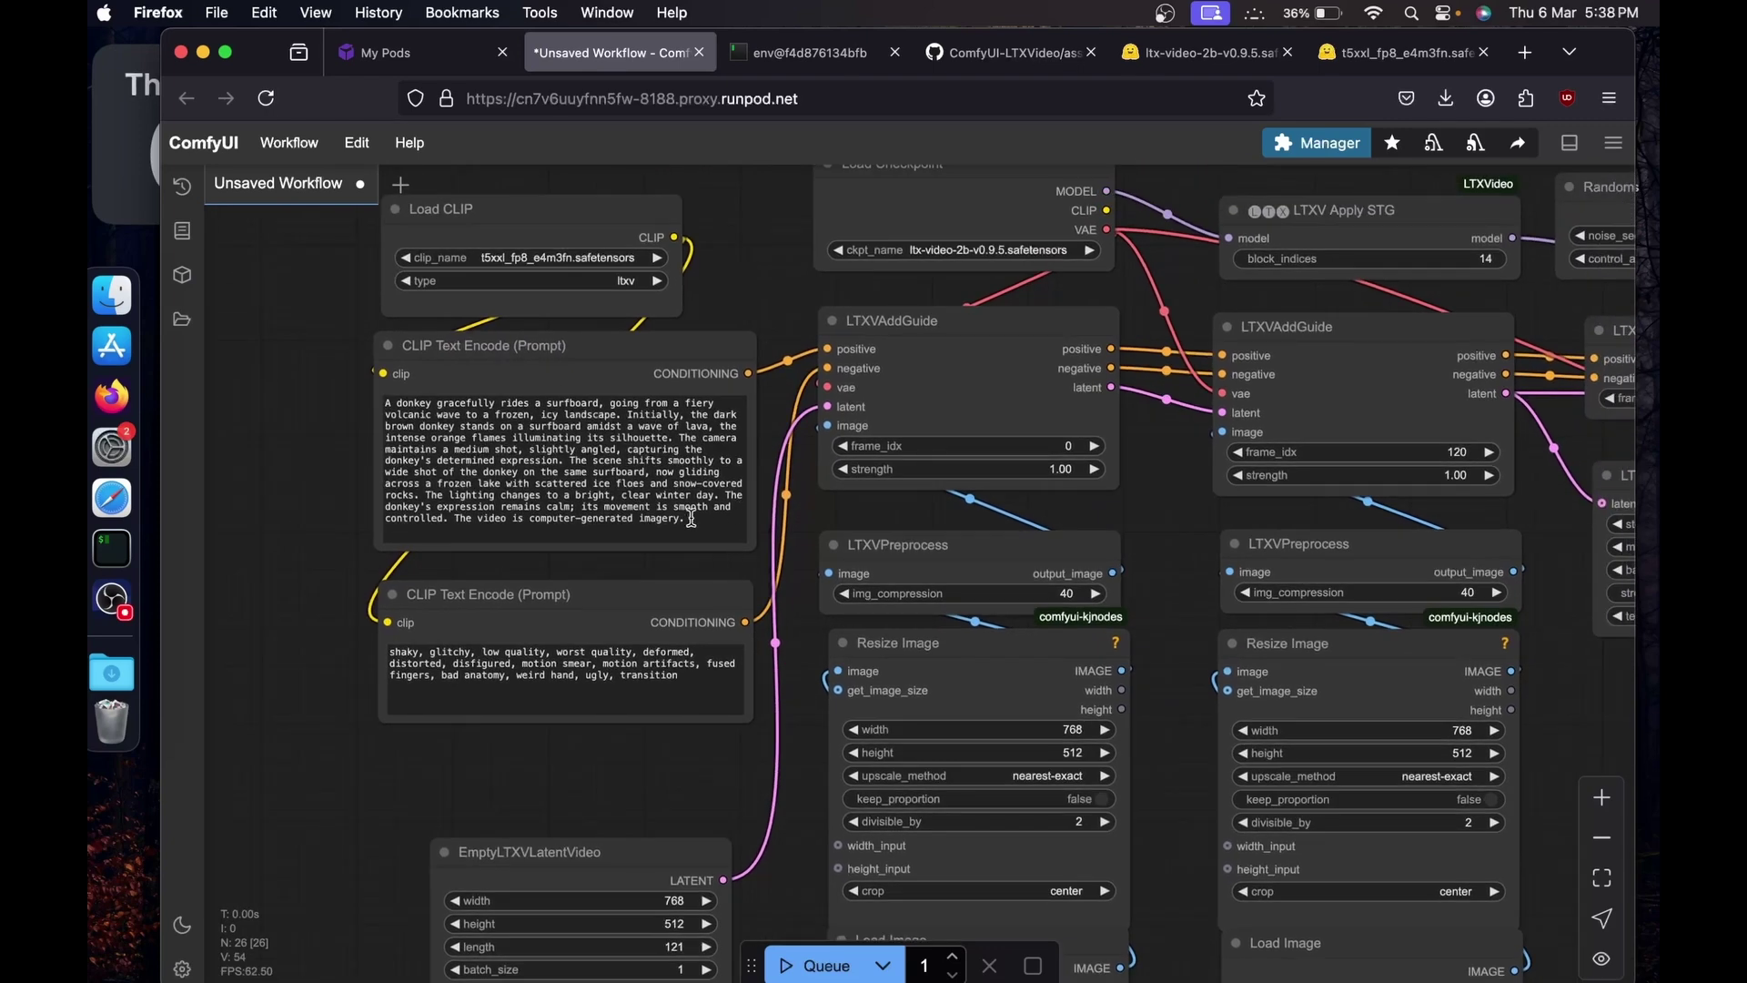
pyautogui.moveTo(688, 521); pyautogui.dragTo(360, 394)
pyautogui.click(330, 463)
pyautogui.moveTo(1154, 730); pyautogui.dragTo(820, 278)
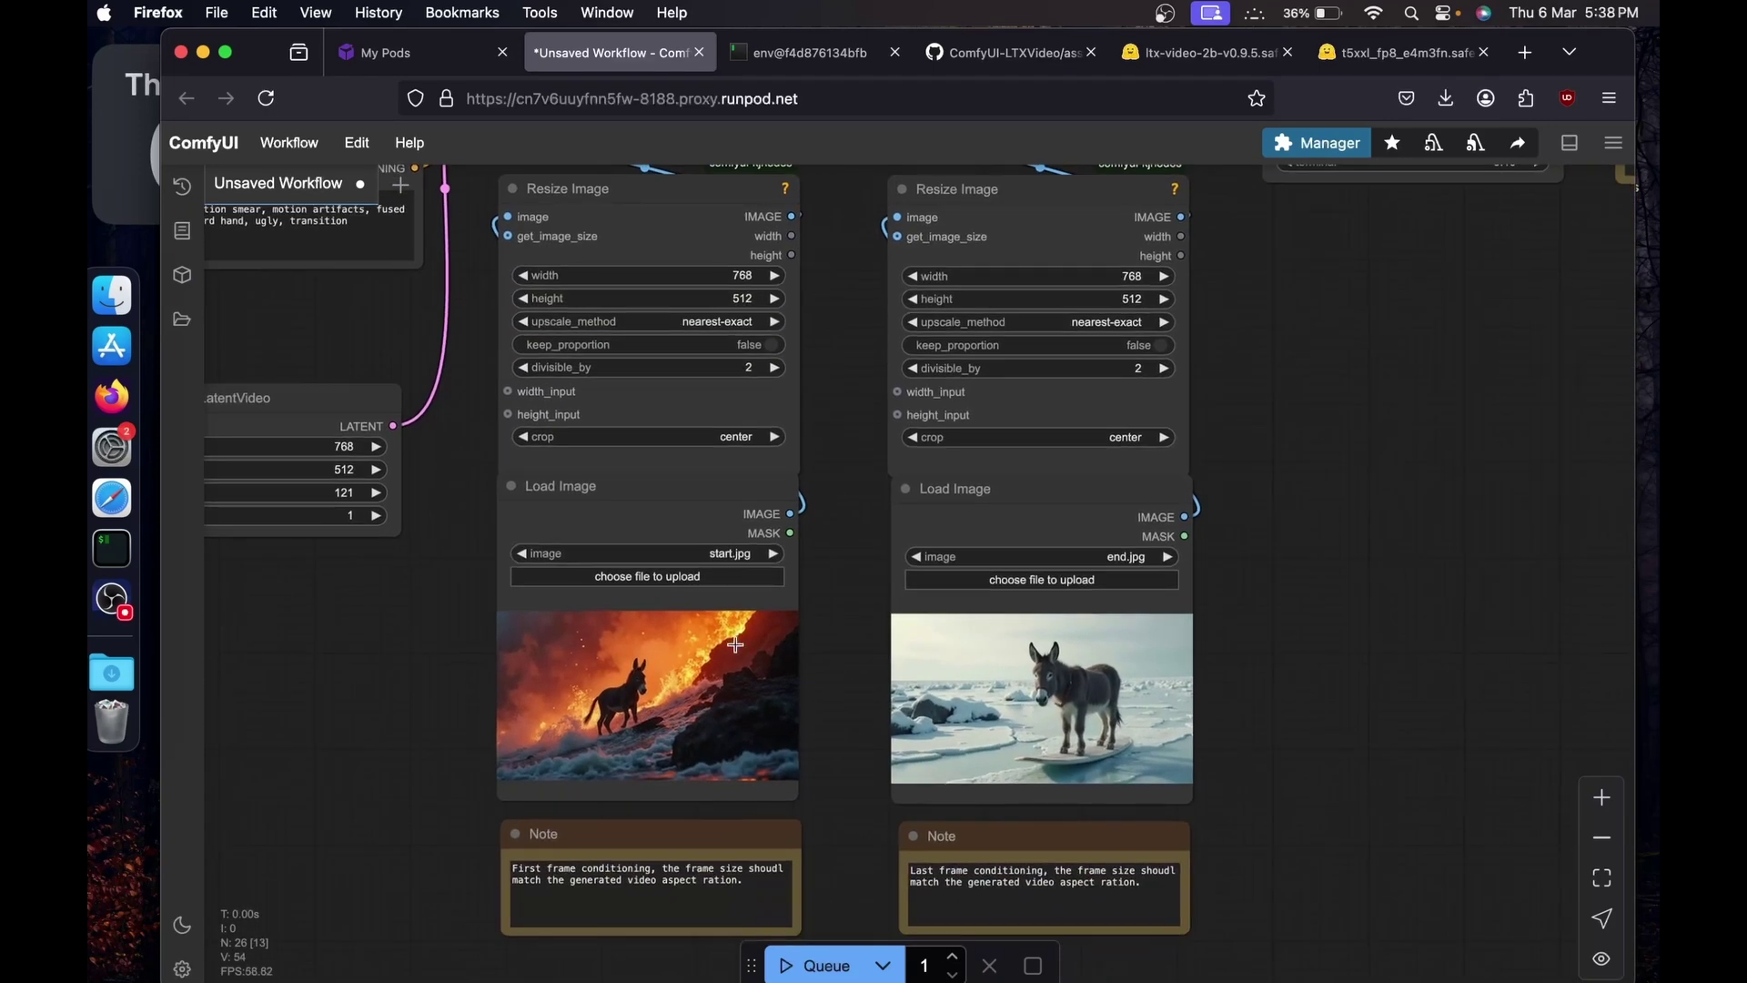
pyautogui.scroll(-5, 1171, 704)
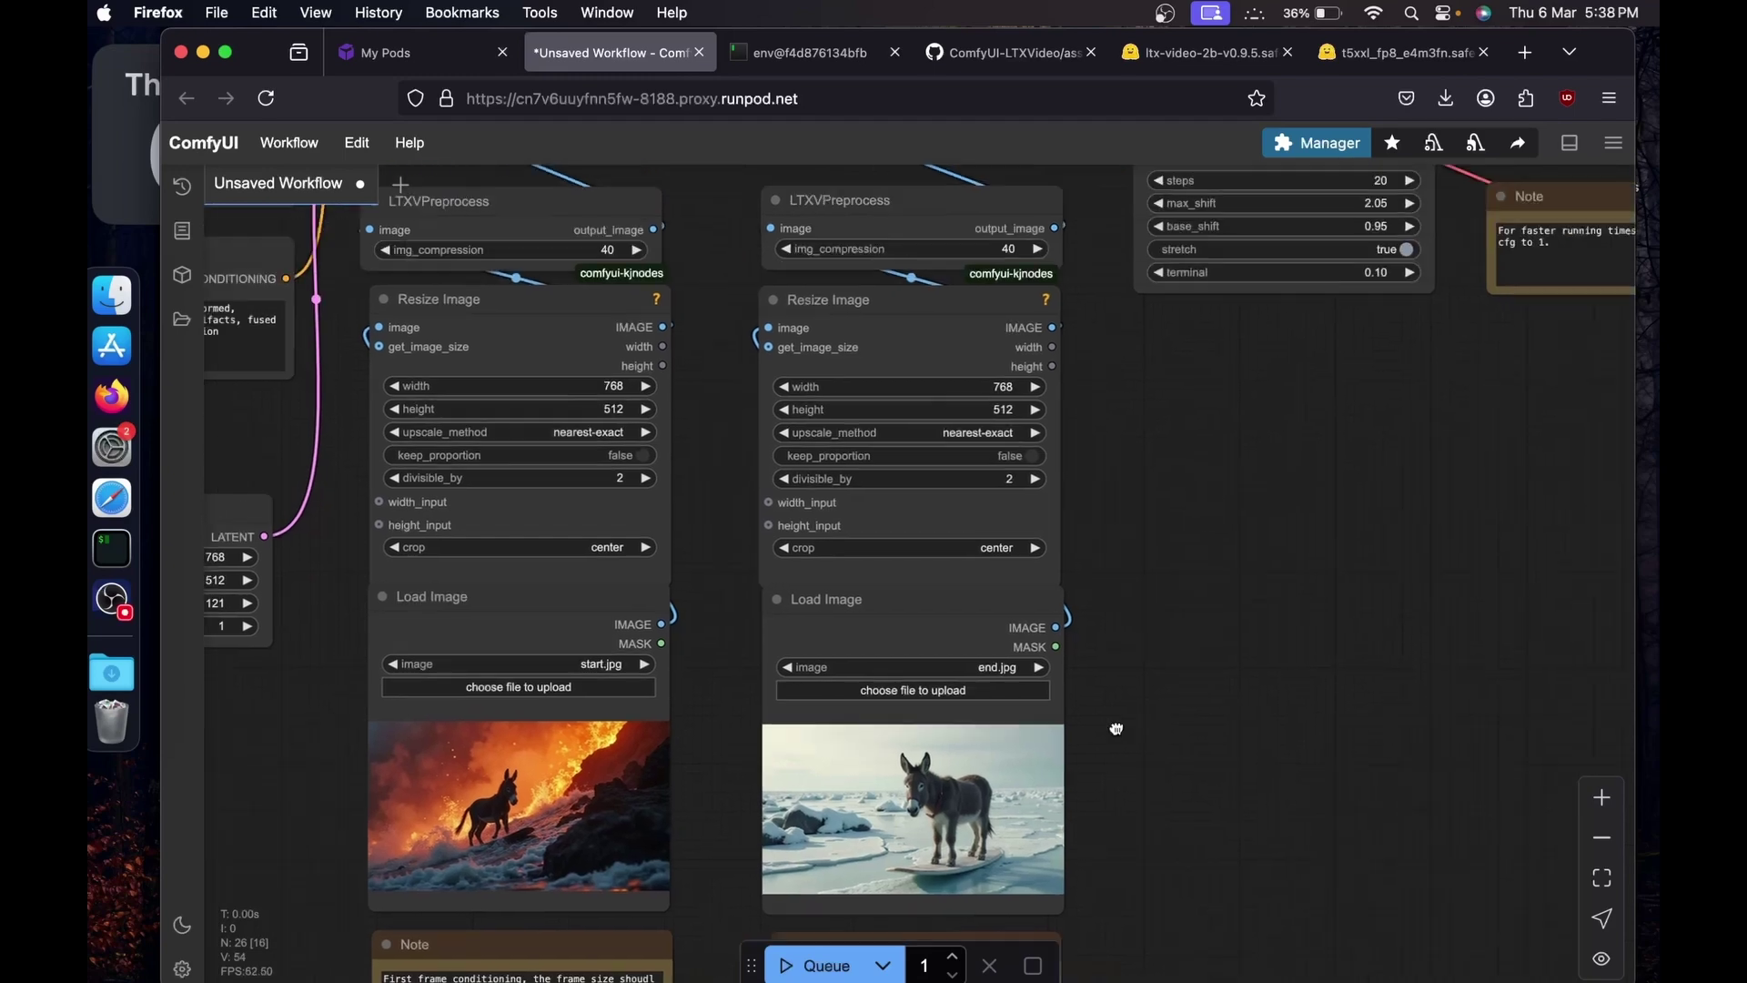
pyautogui.scroll(5, 986, 772)
pyautogui.scroll(-6, 998, 432)
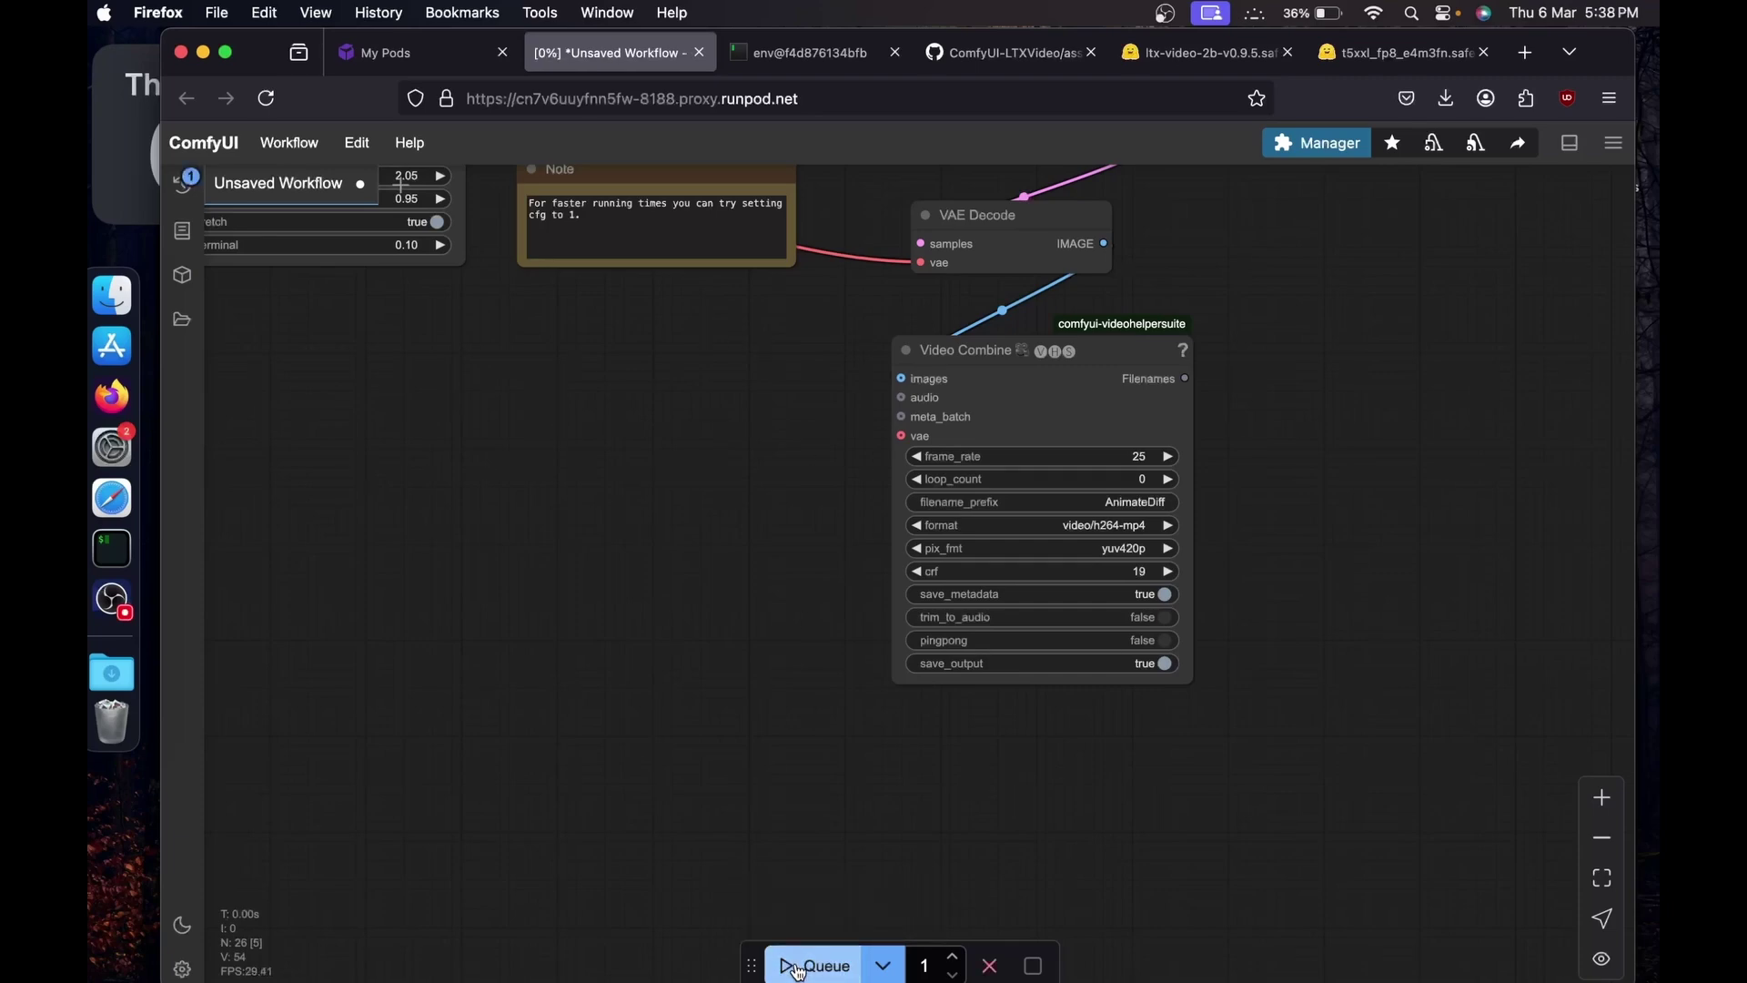
pyautogui.scroll(2, 758, 521)
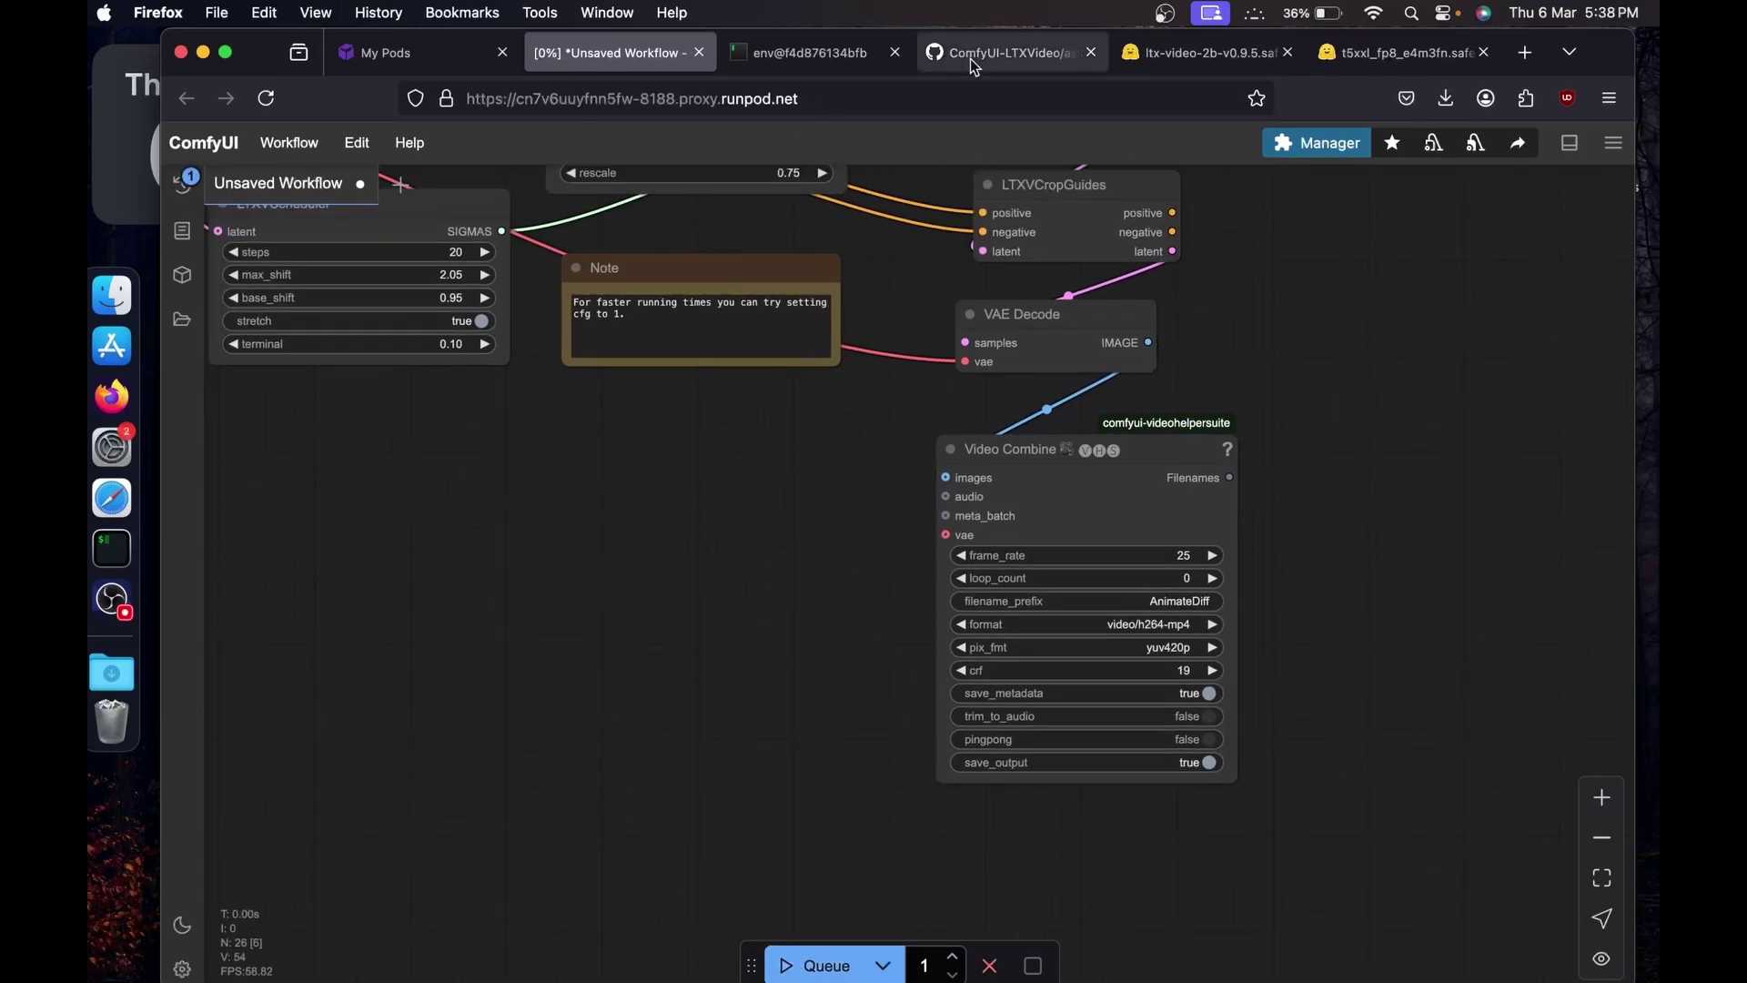
# Step: Check the run's execution time in the terminal and the pod's resource utilization on RunPod
pyautogui.click(808, 38)
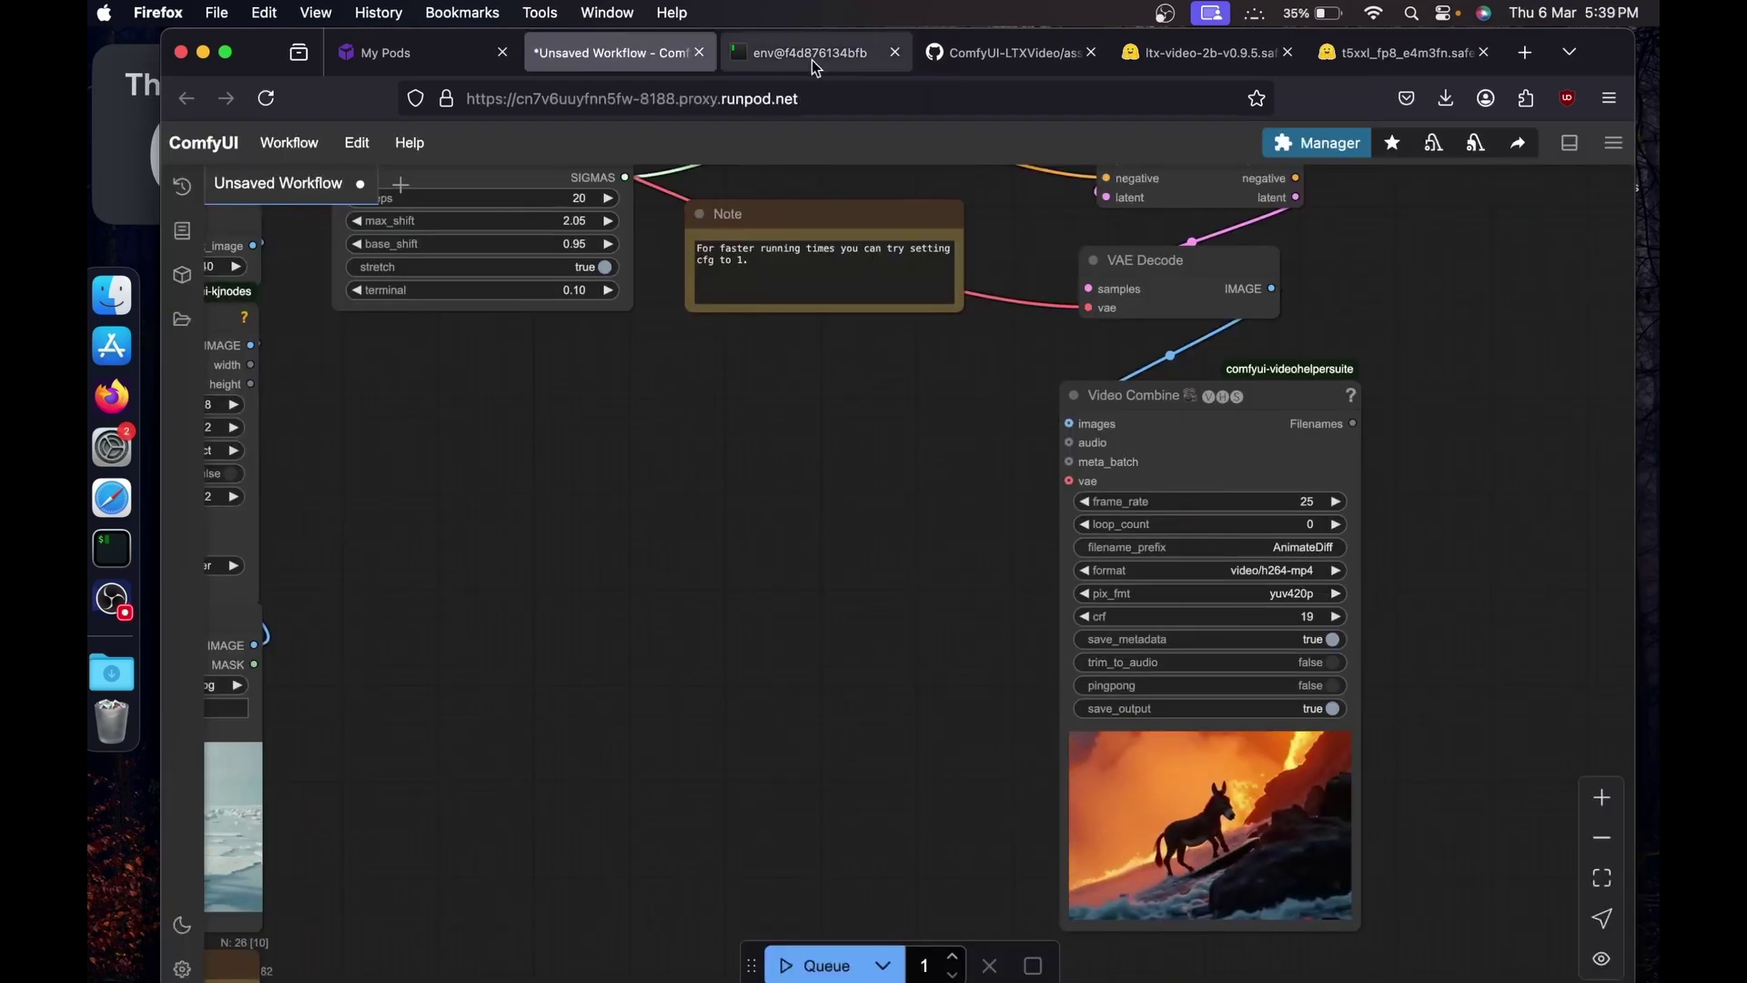
pyautogui.click(810, 53)
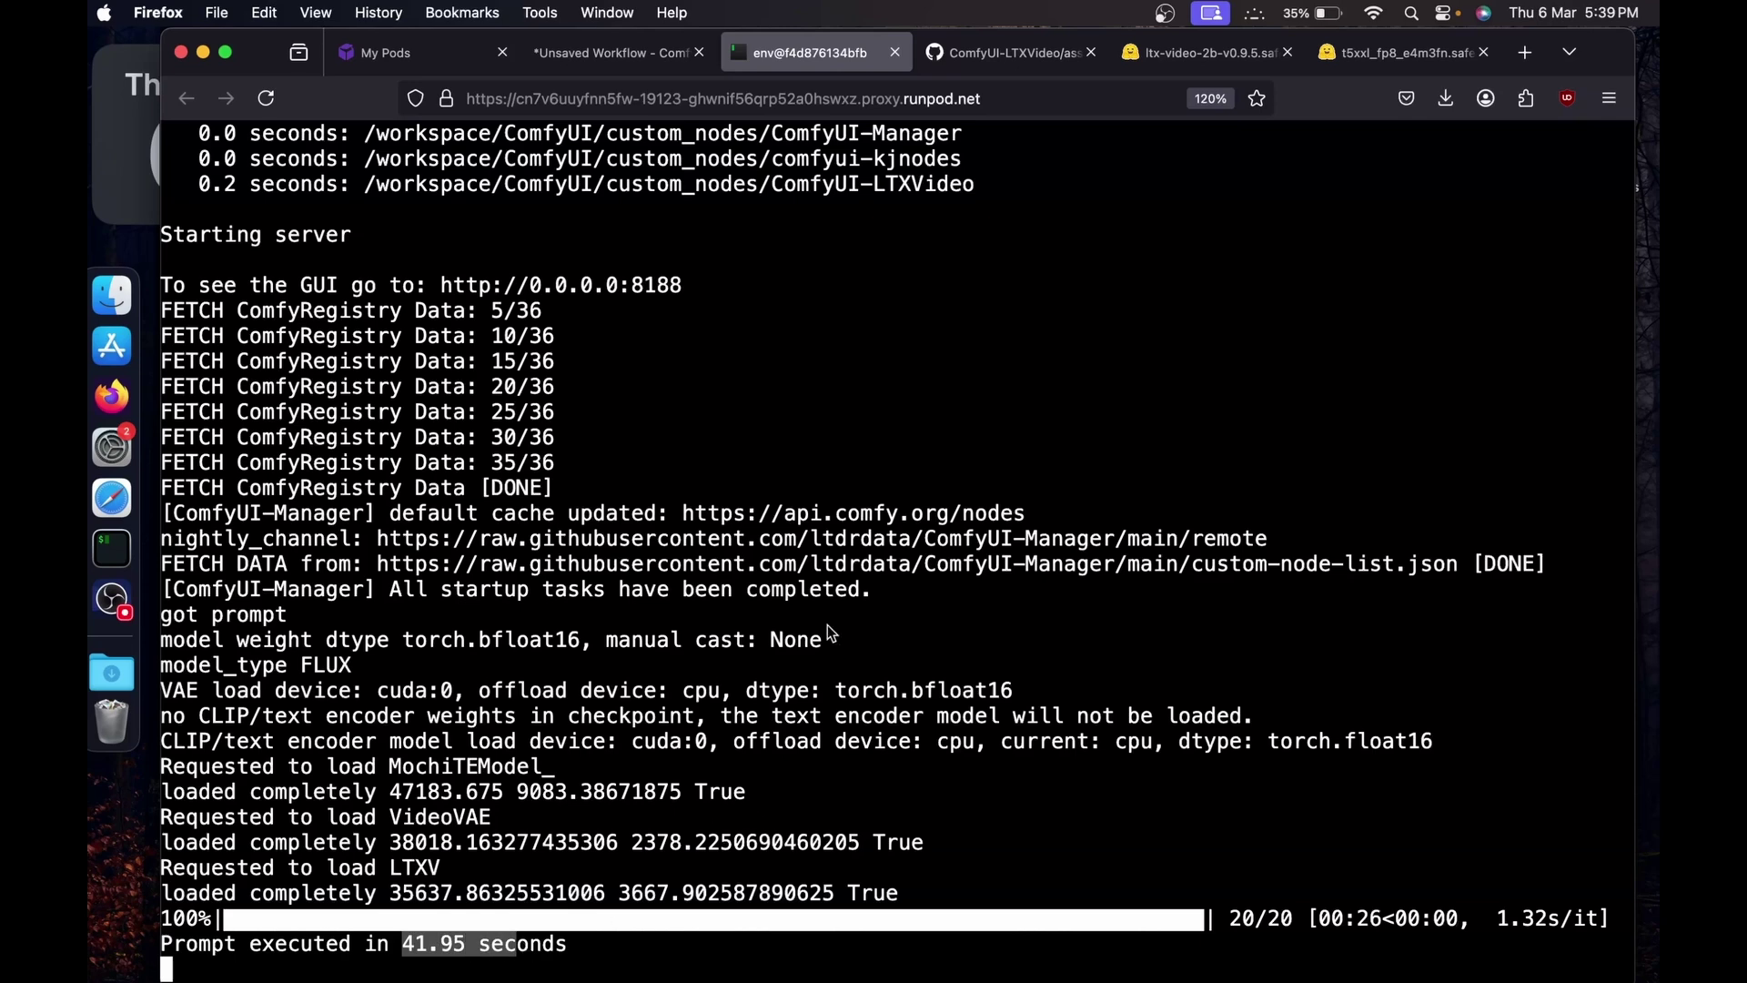
pyautogui.click(412, 50)
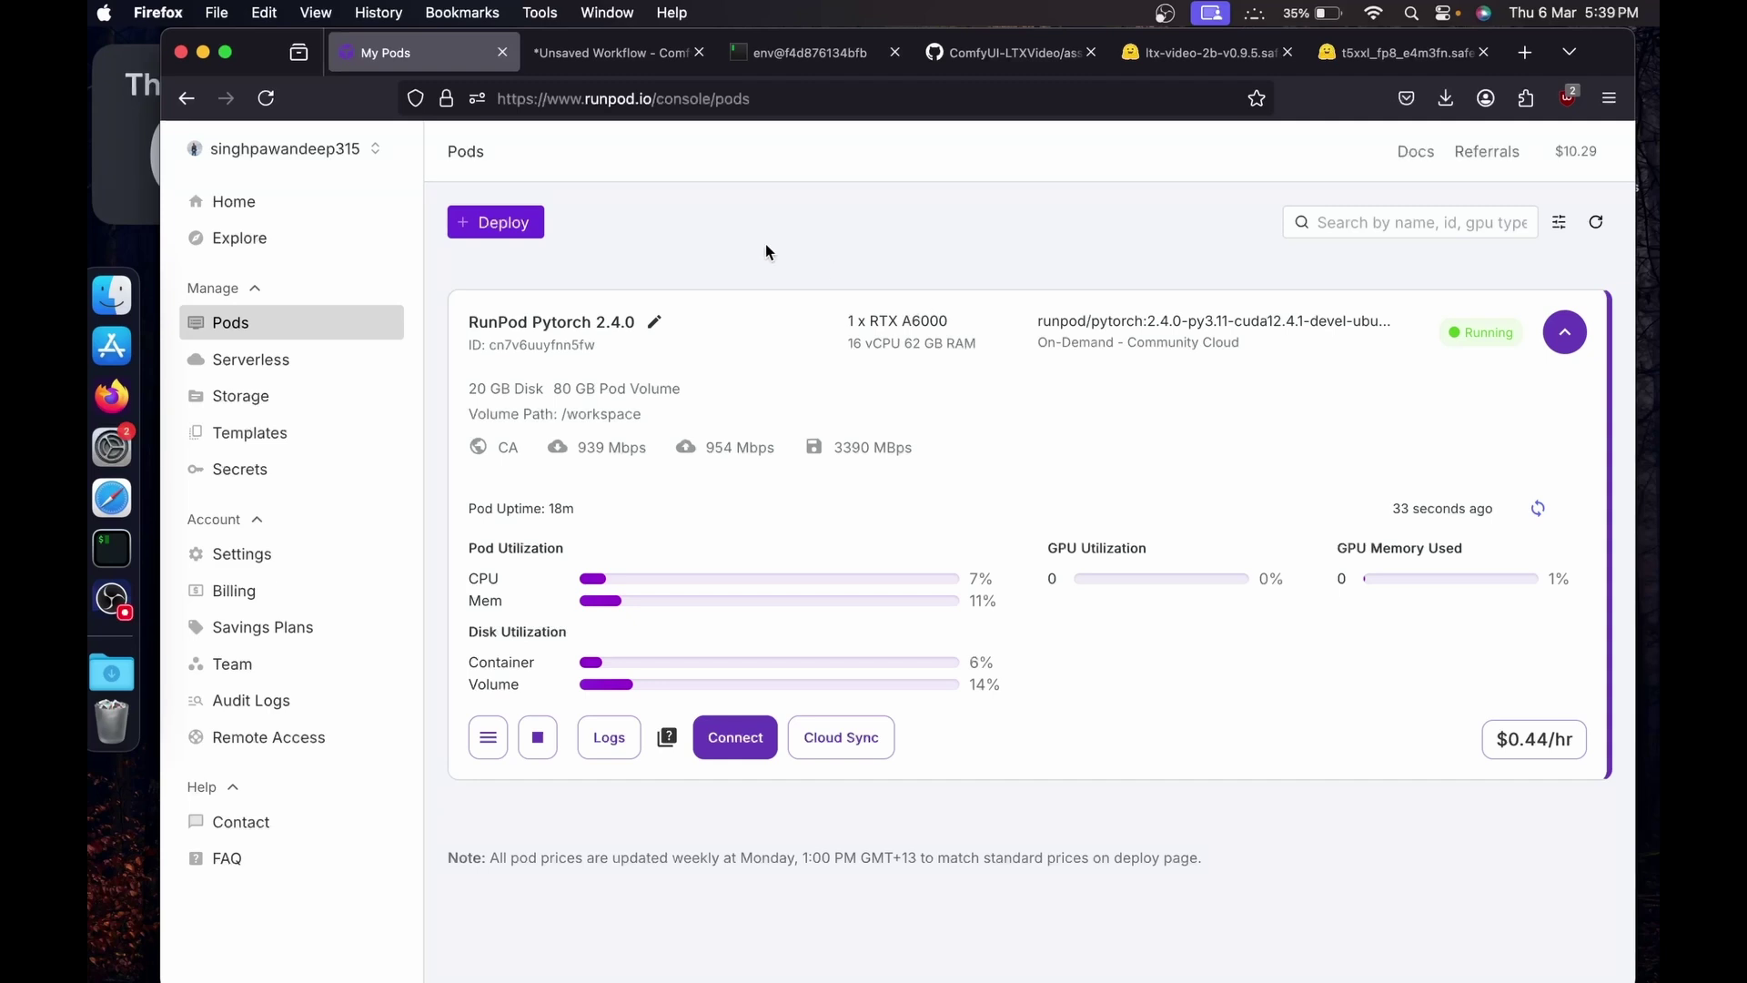
# Step: Open the Video Combine node's generated video in its own browser tab and scrub through it
pyautogui.click(653, 60)
pyautogui.scroll(3, 821, 609)
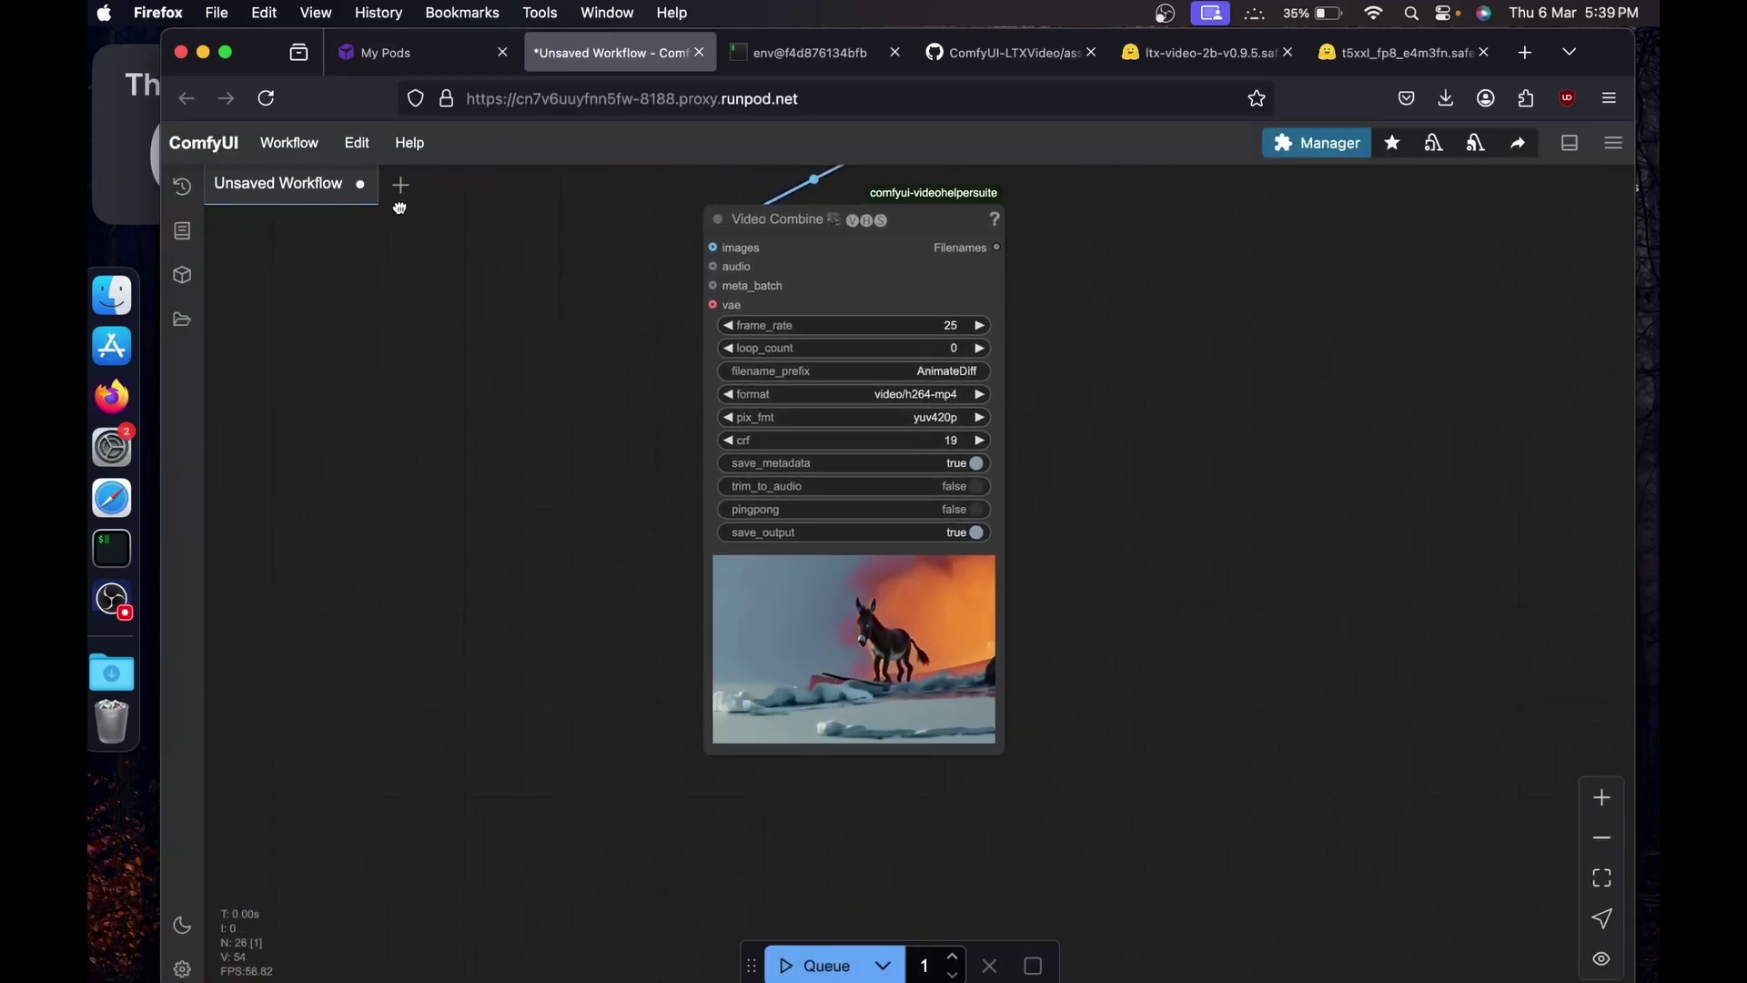
pyautogui.rightClick(821, 609)
pyautogui.click(851, 341)
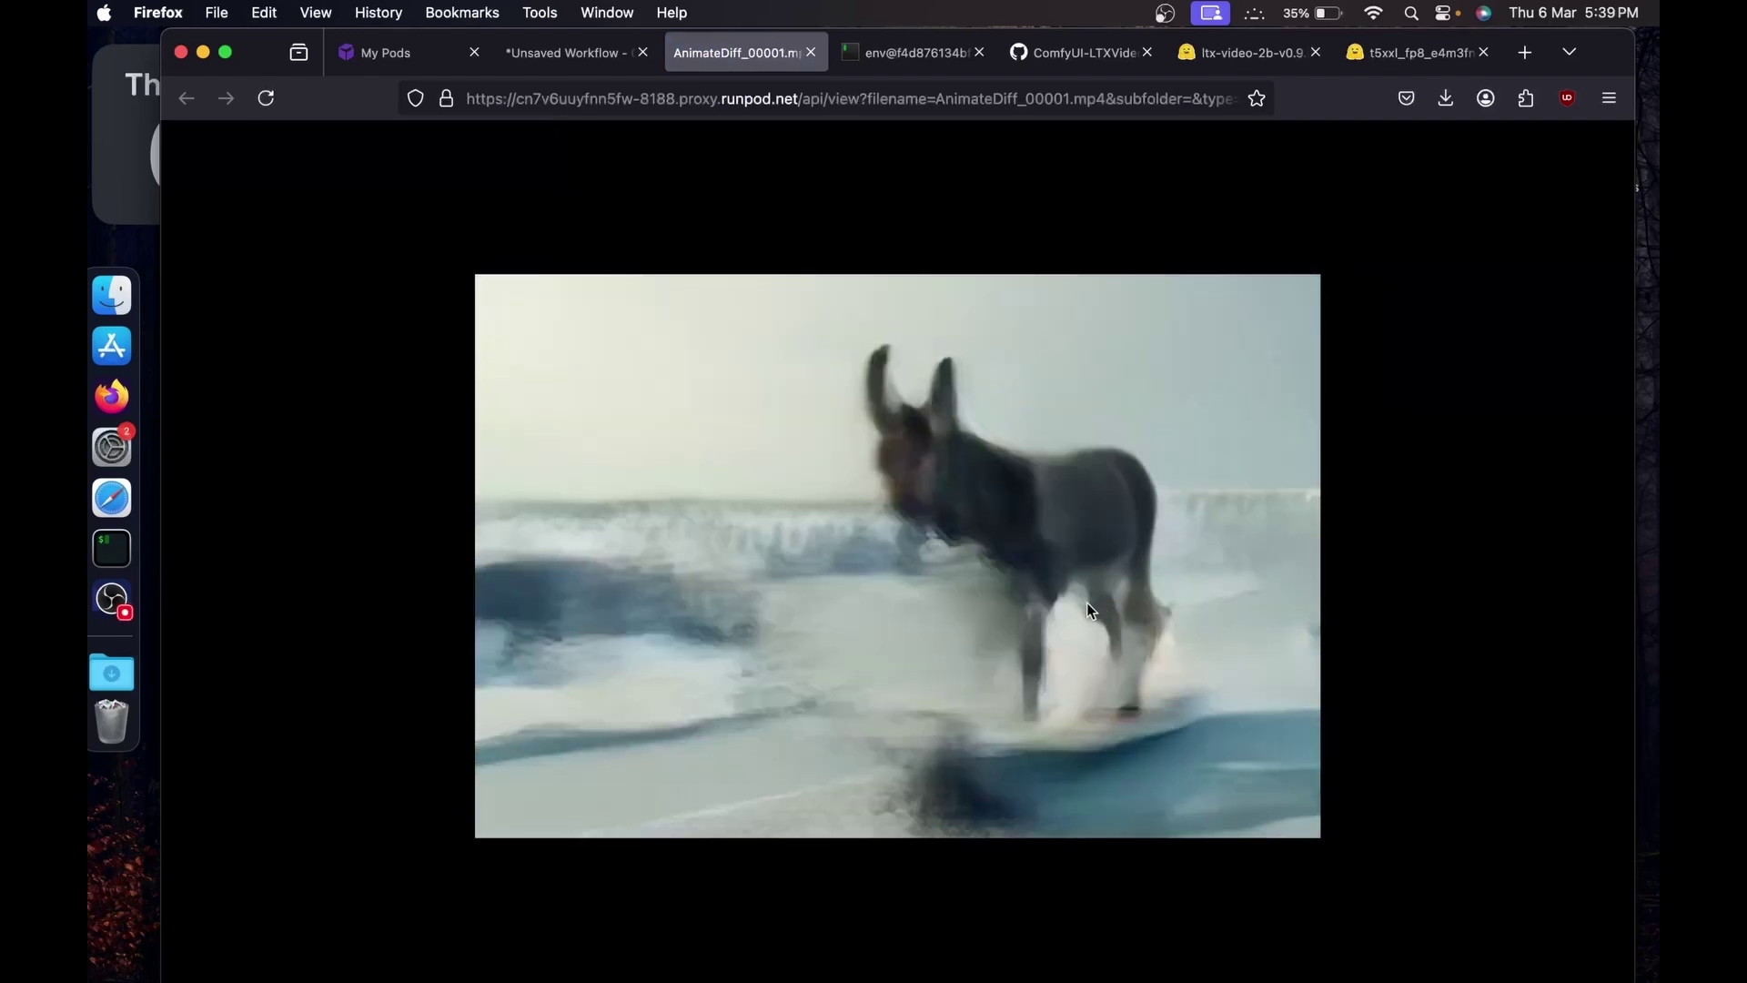
pyautogui.click(1128, 815)
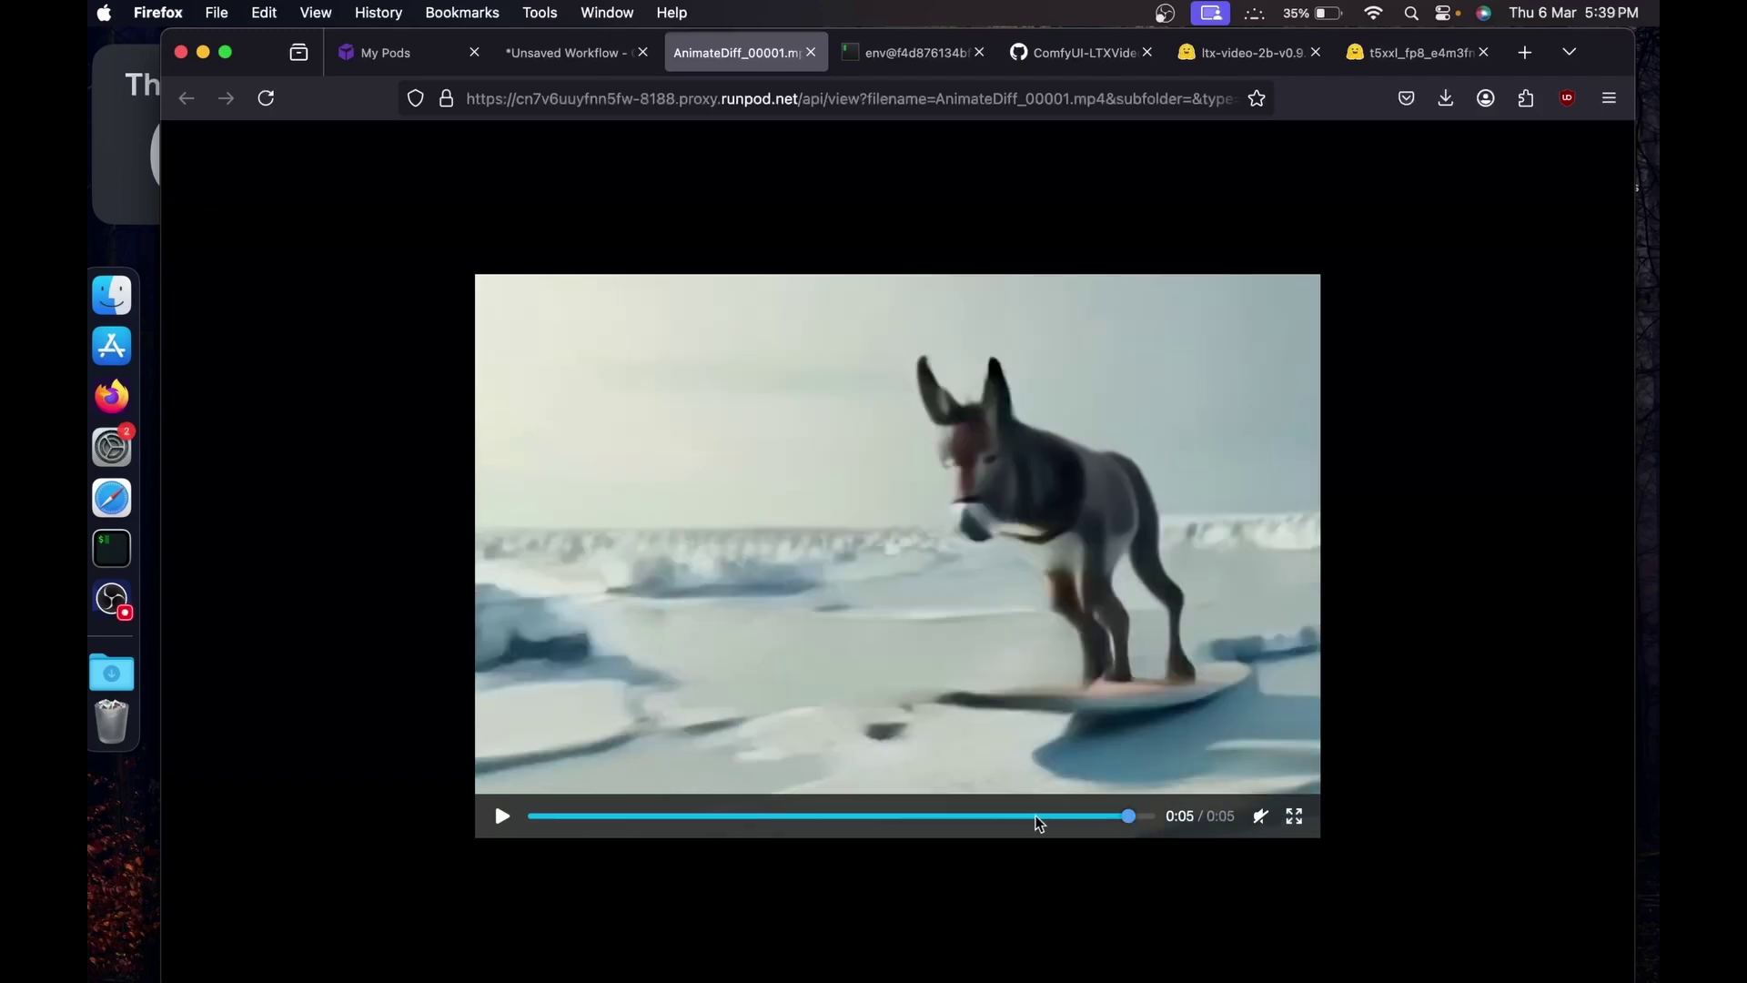
# Step: Set the LTXVScheduler steps to 30 and end the shortened positive prompt with "In the mid of frames there is night and day timelapse."
pyautogui.hotkey('ctrl', 'shift', 'Tab')
pyautogui.tripleClick(587, 409)
pyautogui.moveTo(587, 409); pyautogui.dragTo(719, 477)
pyautogui.moveTo(1057, 614); pyautogui.dragTo(1060, 619)
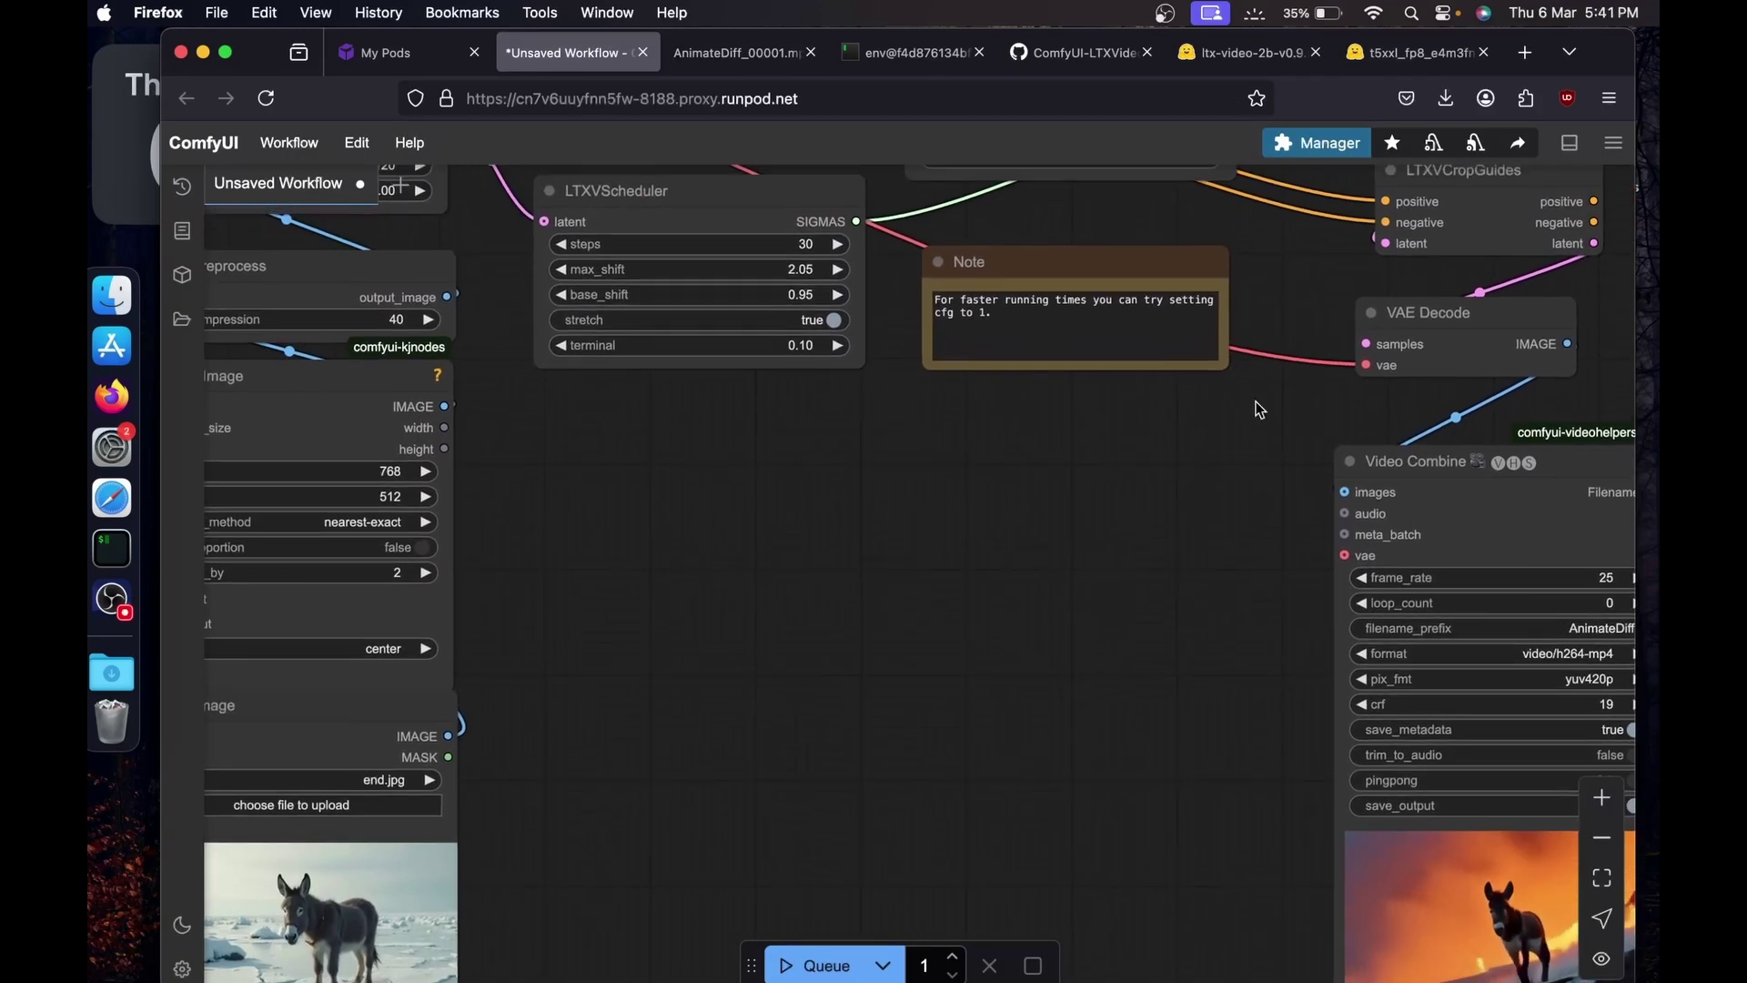
# Step: Examine the edited positive prompt, the start and end frame images, and the video preview in Video Combine
pyautogui.hscroll(-5, 1256, 406)
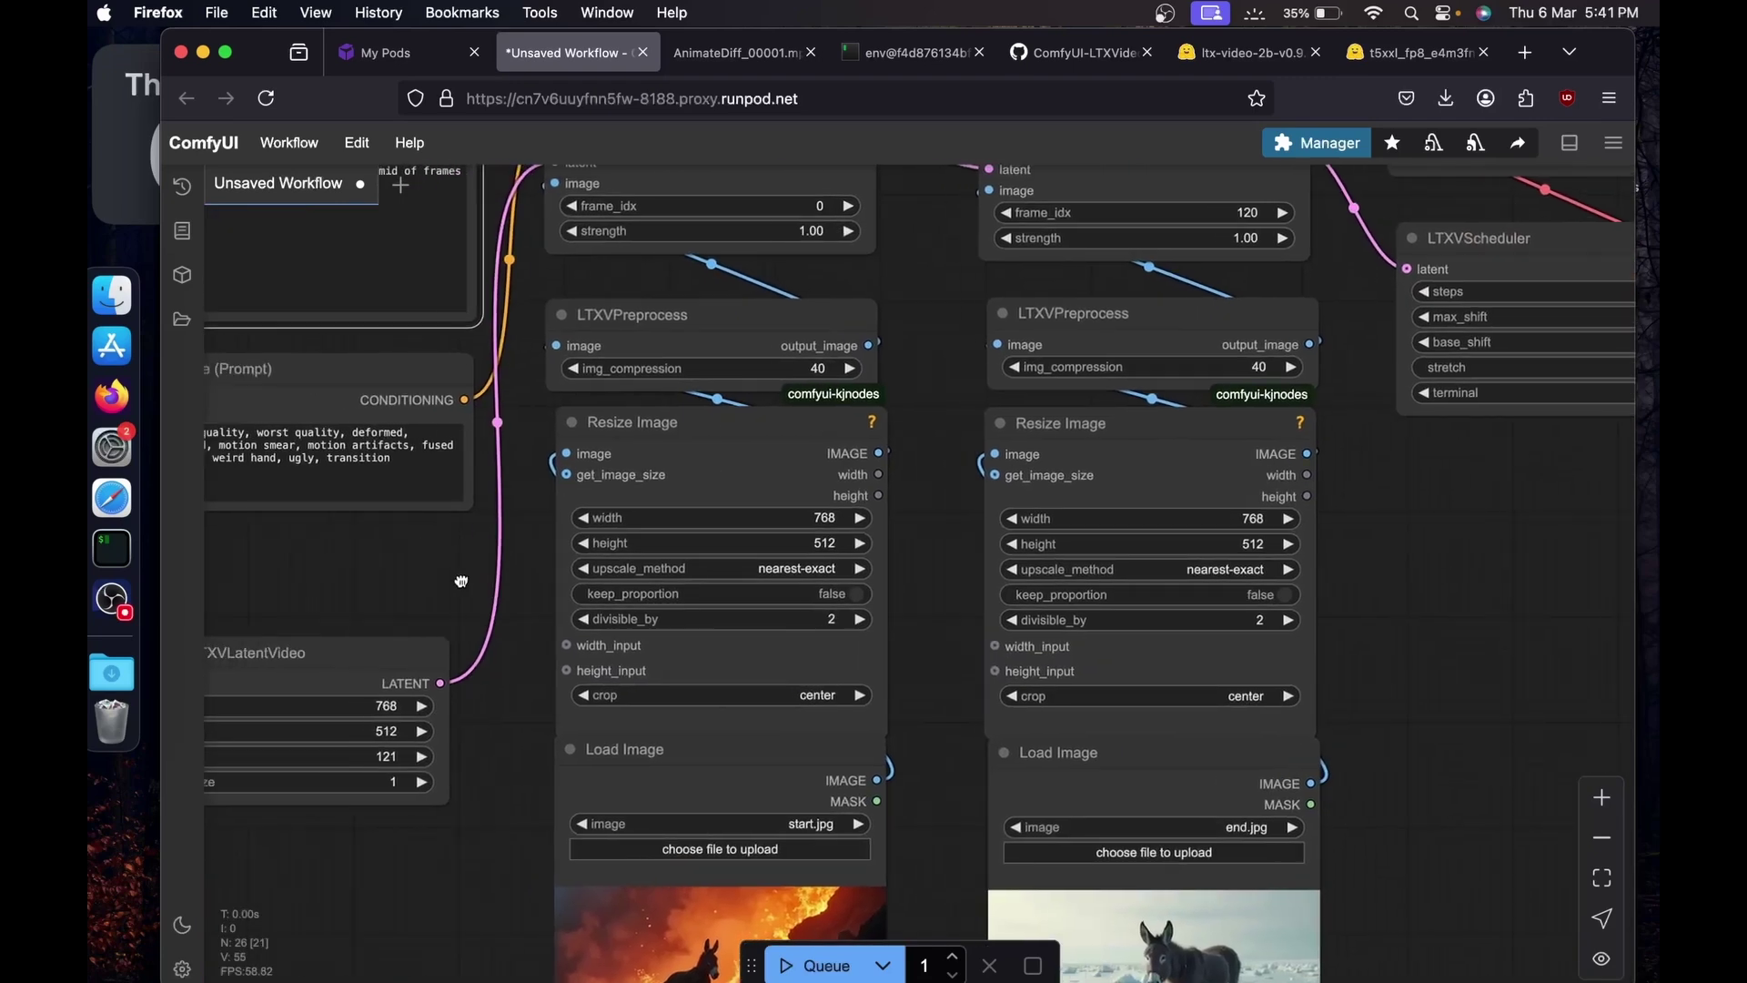
pyautogui.moveTo(389, 564); pyautogui.dragTo(781, 768)
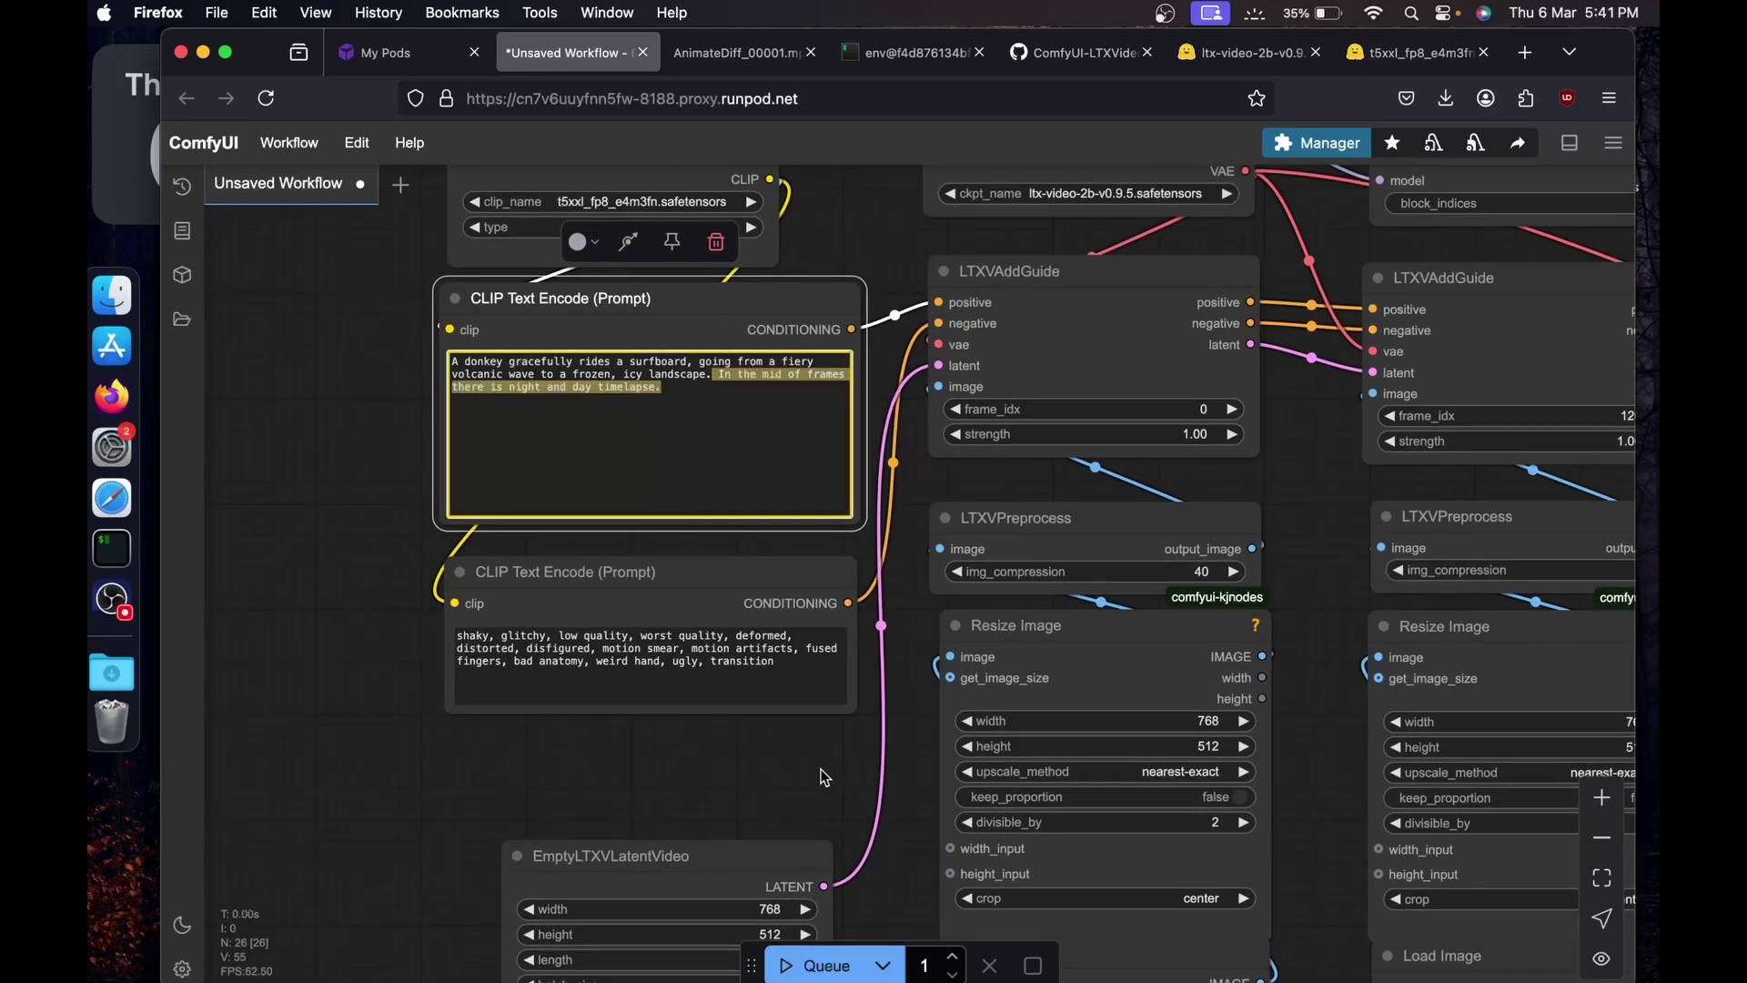
pyautogui.moveTo(824, 778); pyautogui.dragTo(107, 510)
pyautogui.moveTo(1102, 586); pyautogui.dragTo(1374, 452)
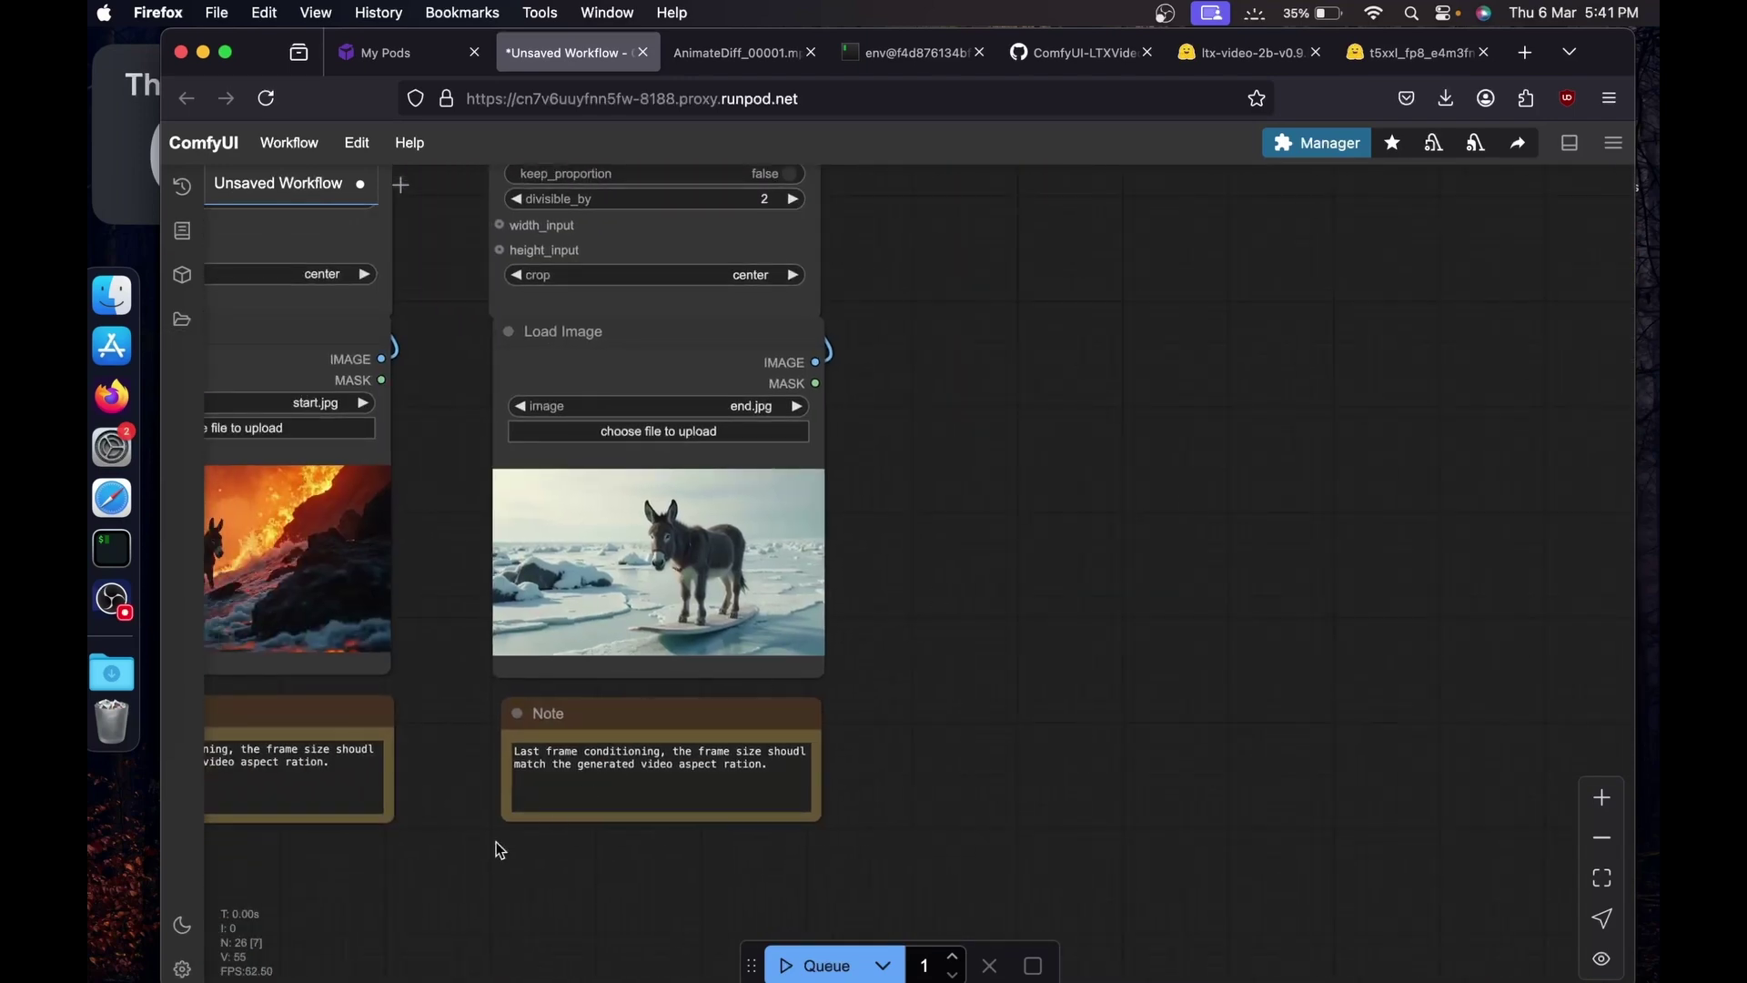
pyautogui.moveTo(526, 827); pyautogui.dragTo(748, 872)
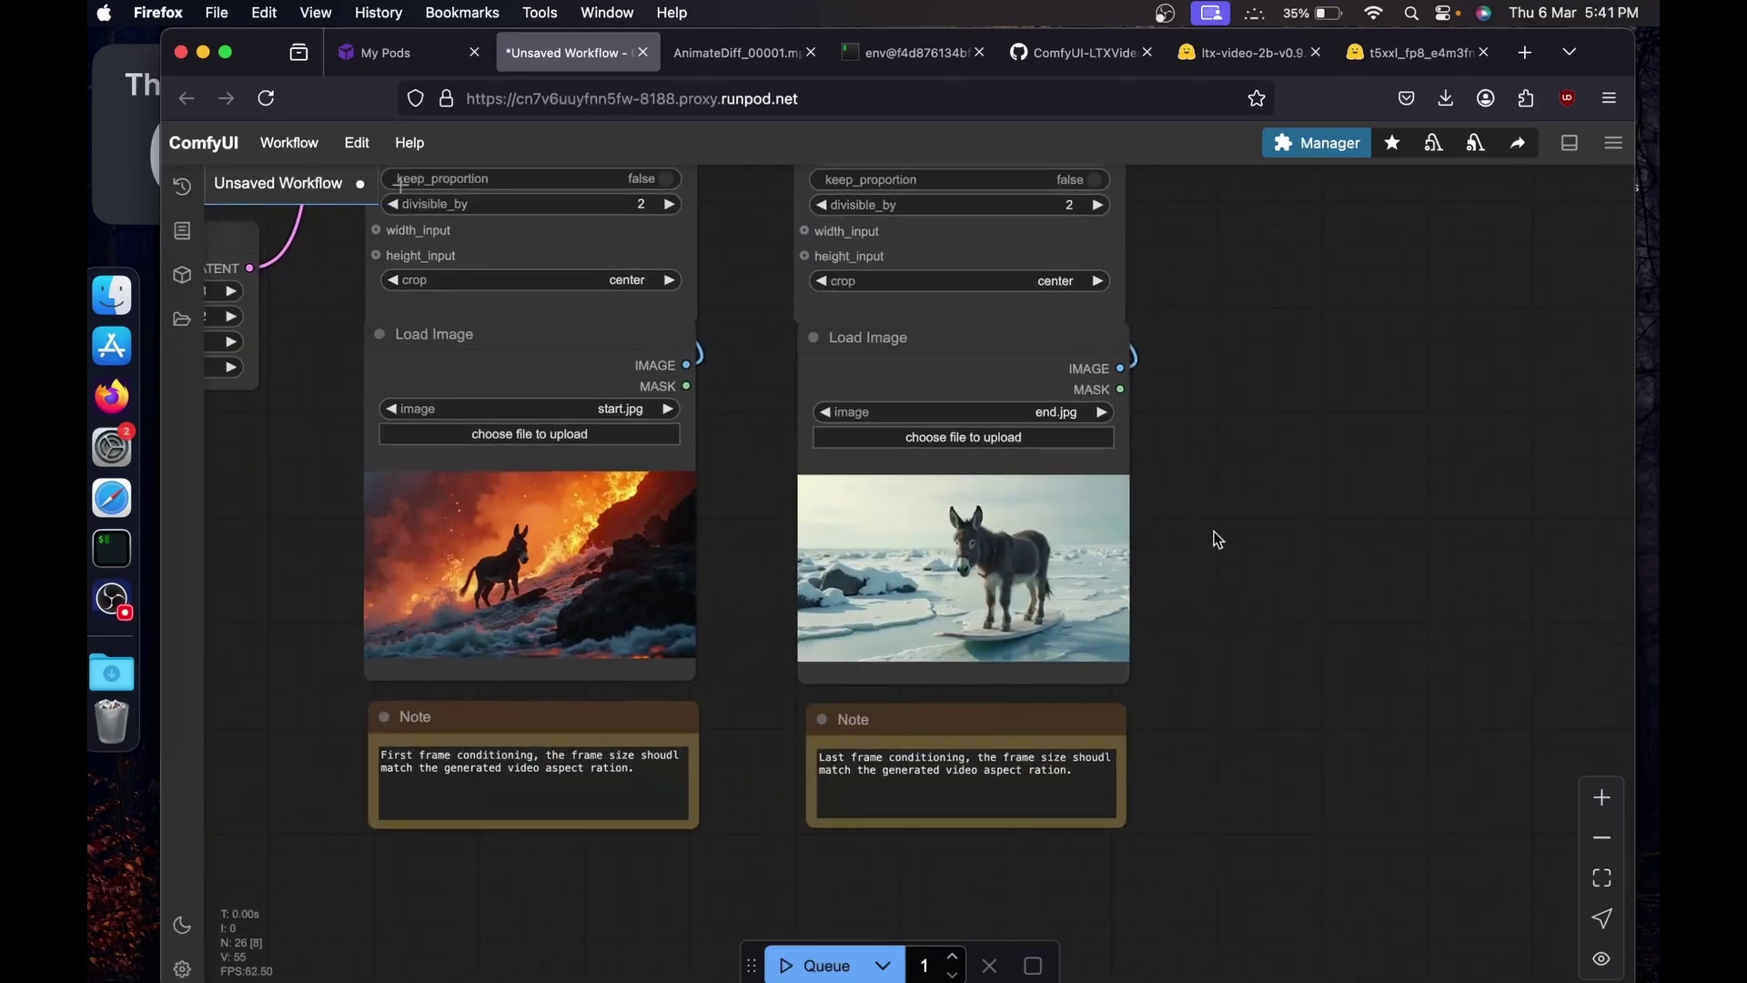
pyautogui.moveTo(1158, 534); pyautogui.dragTo(386, 449)
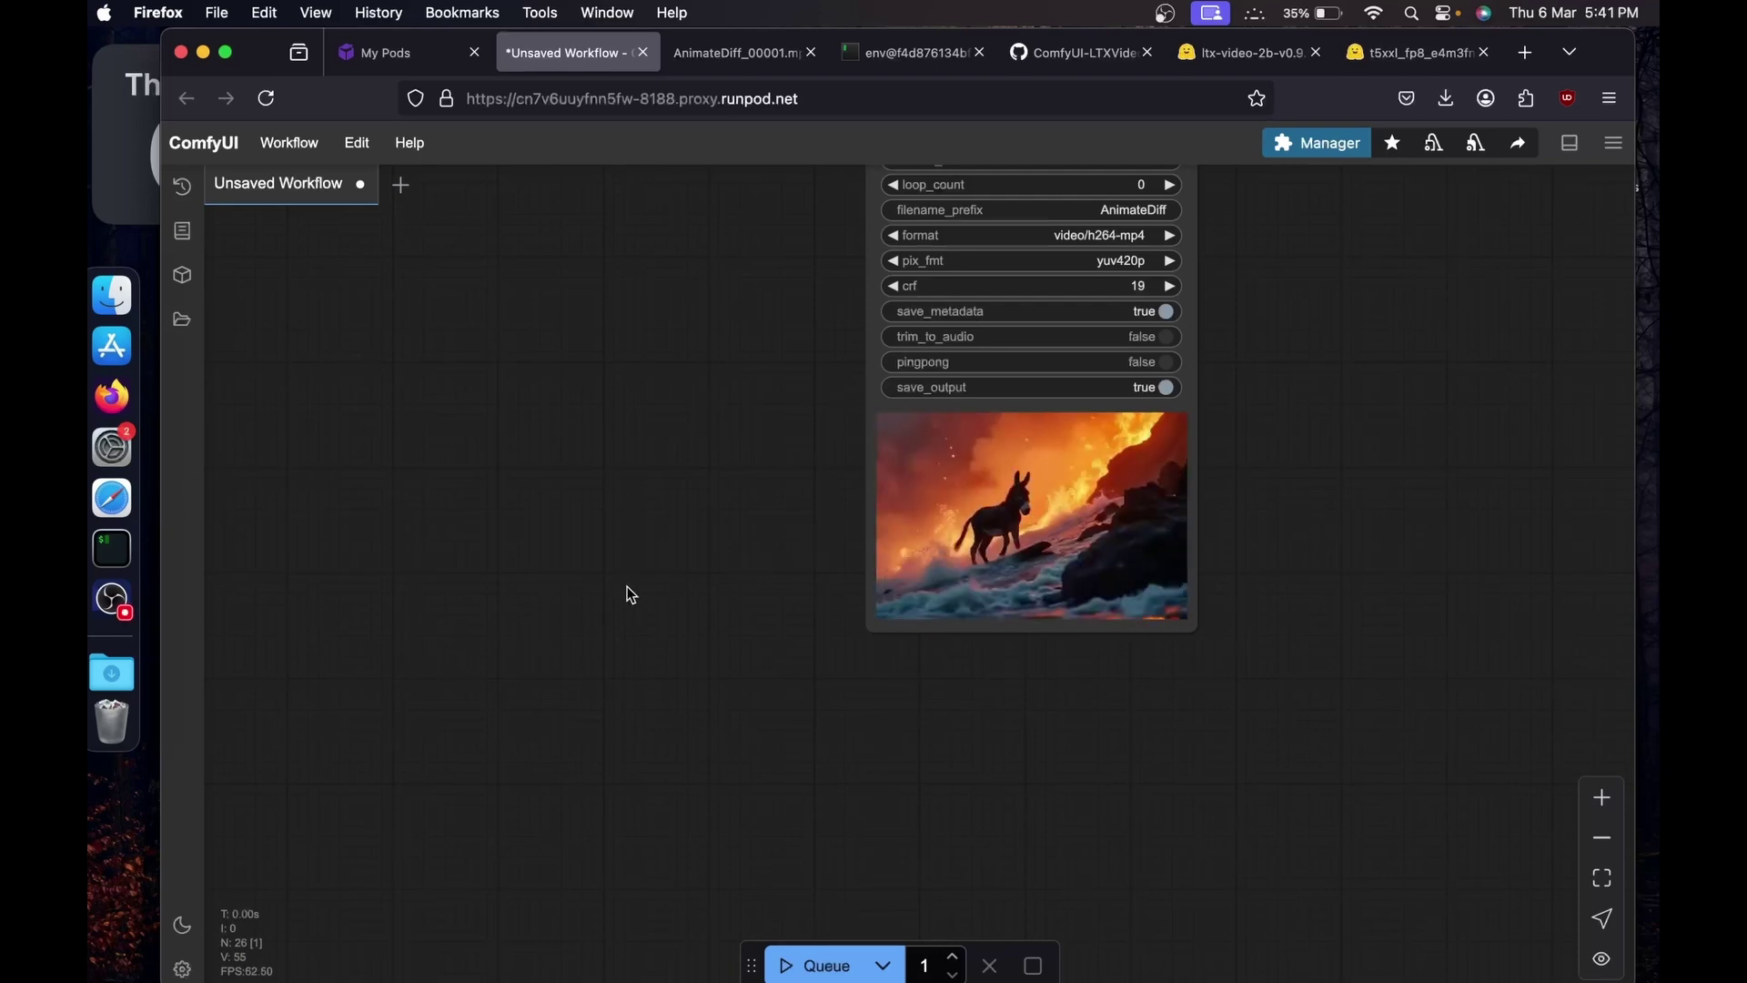
pyautogui.moveTo(495, 570); pyautogui.dragTo(1221, 822)
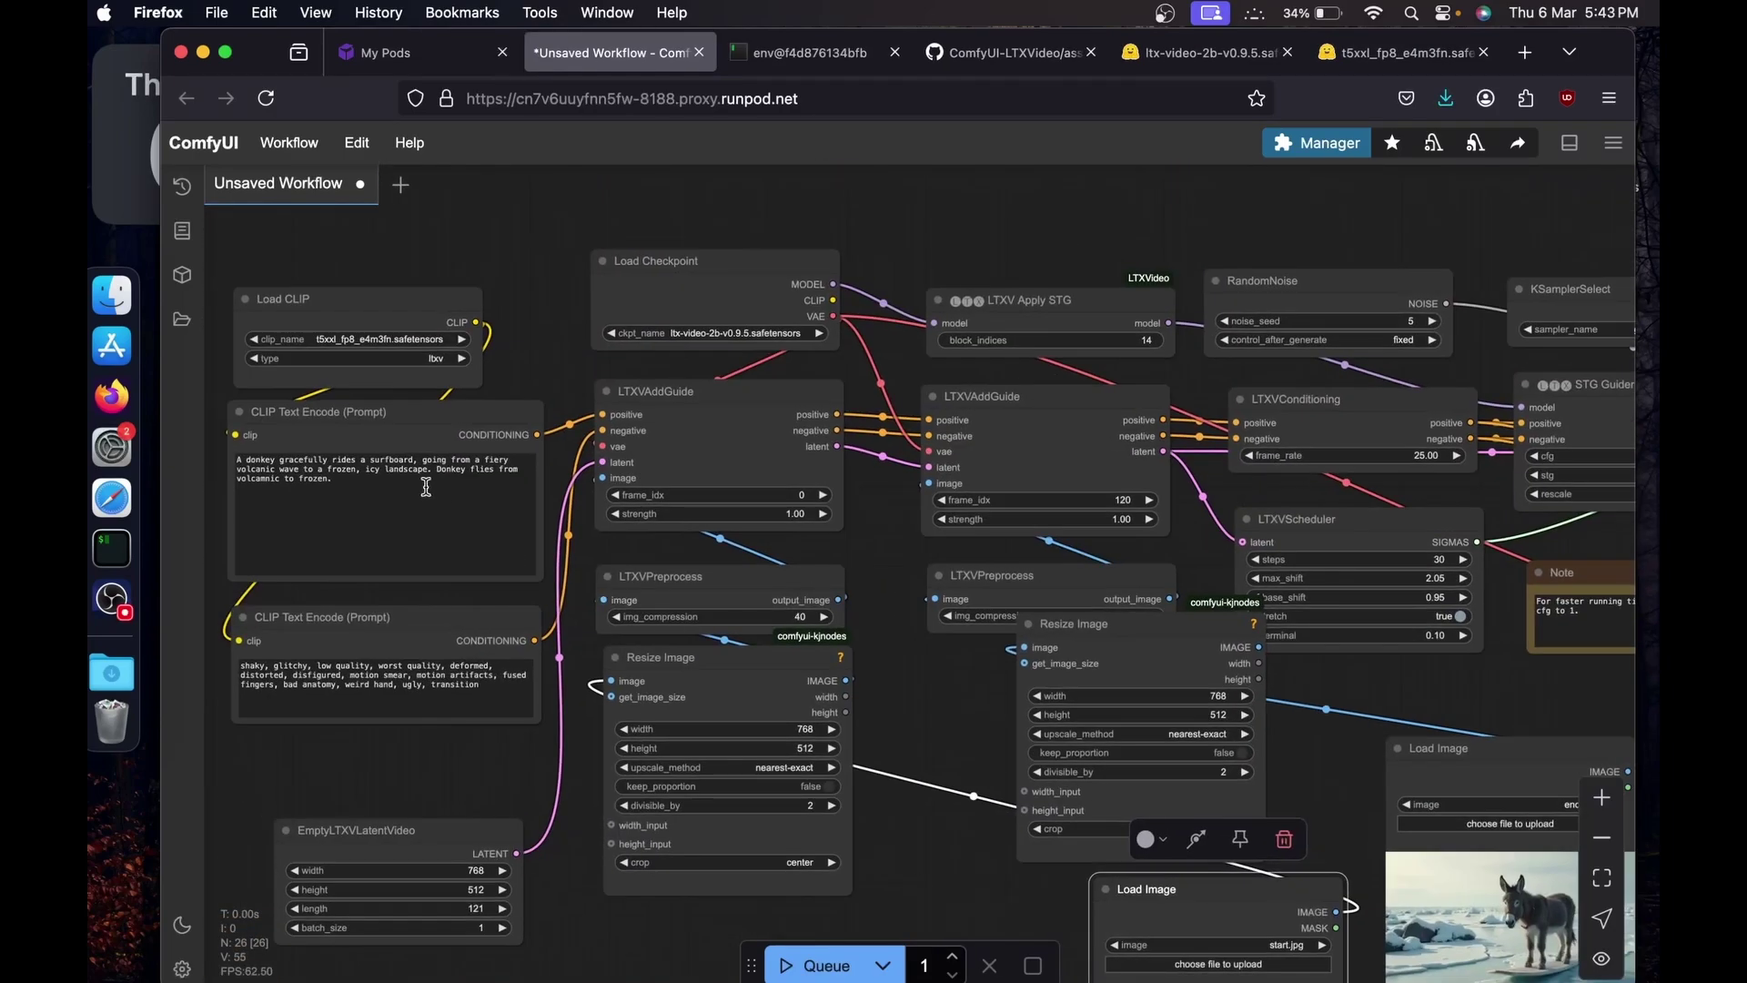
# Step: Highlight the positive prompt's sentence "Donkey flies from volcanic to frozen." and save the generated video preview from the Video Combine node
pyautogui.click(425, 487)
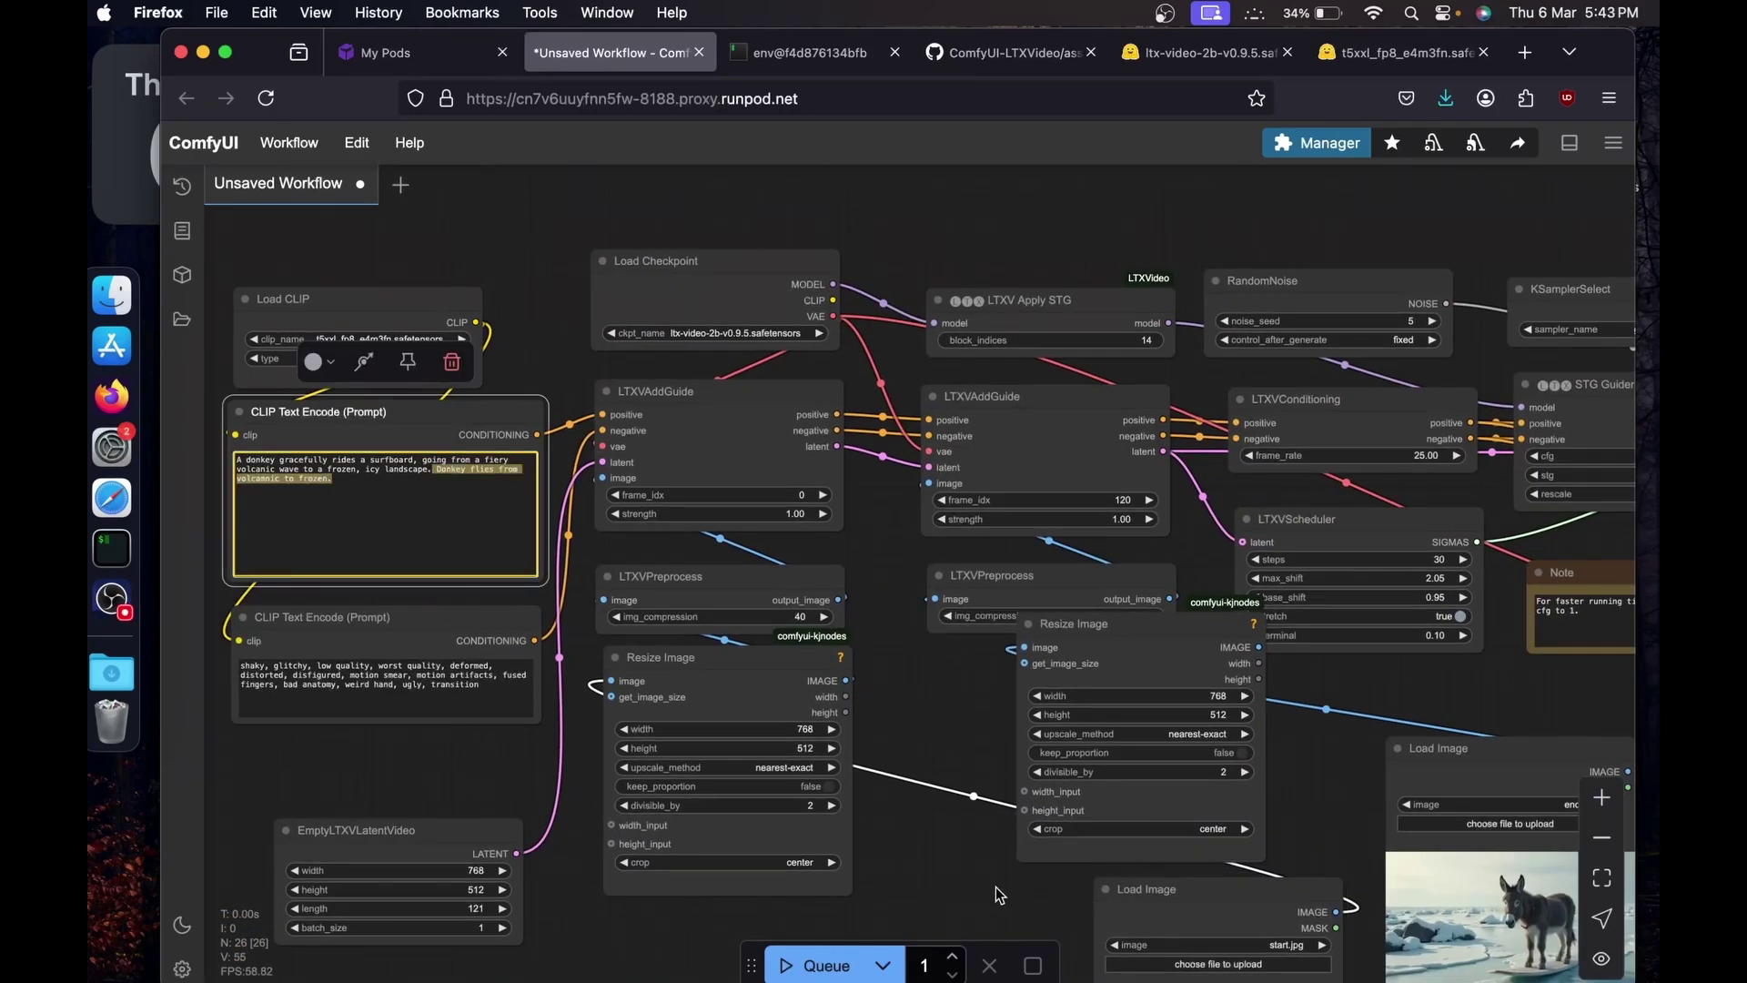
pyautogui.moveTo(996, 887); pyautogui.dragTo(427, 451)
pyautogui.moveTo(883, 672); pyautogui.dragTo(564, 635)
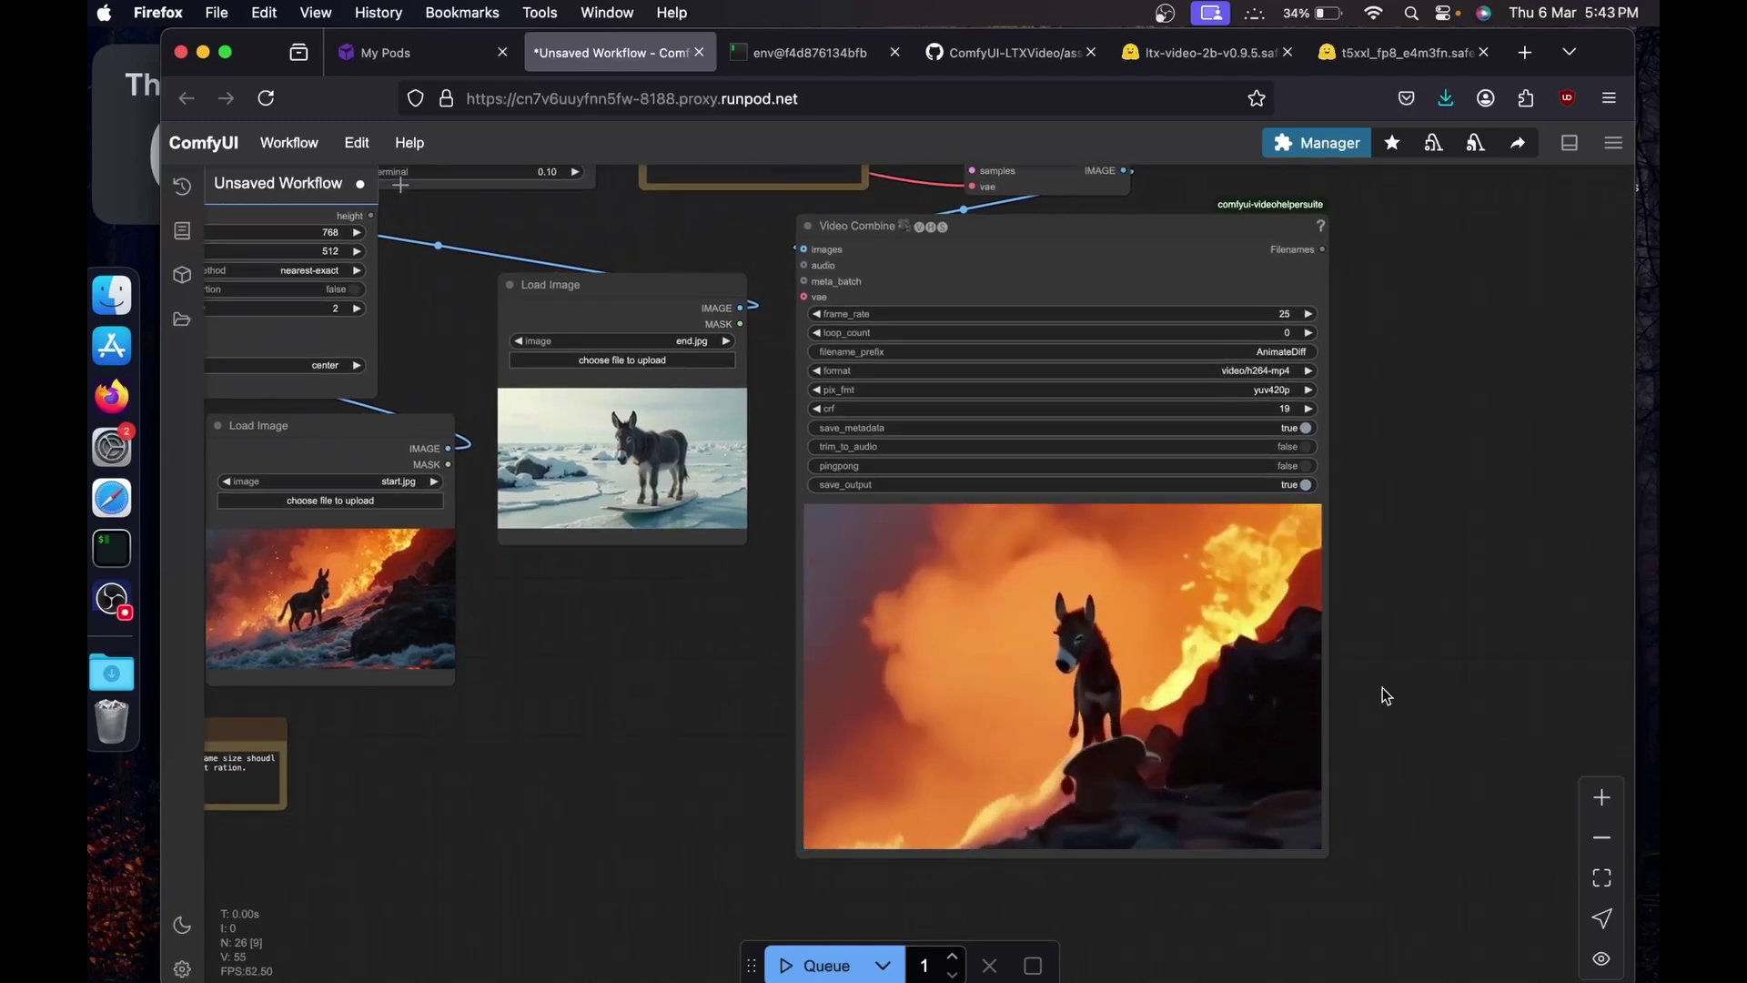
pyautogui.scroll(2, 1384, 695)
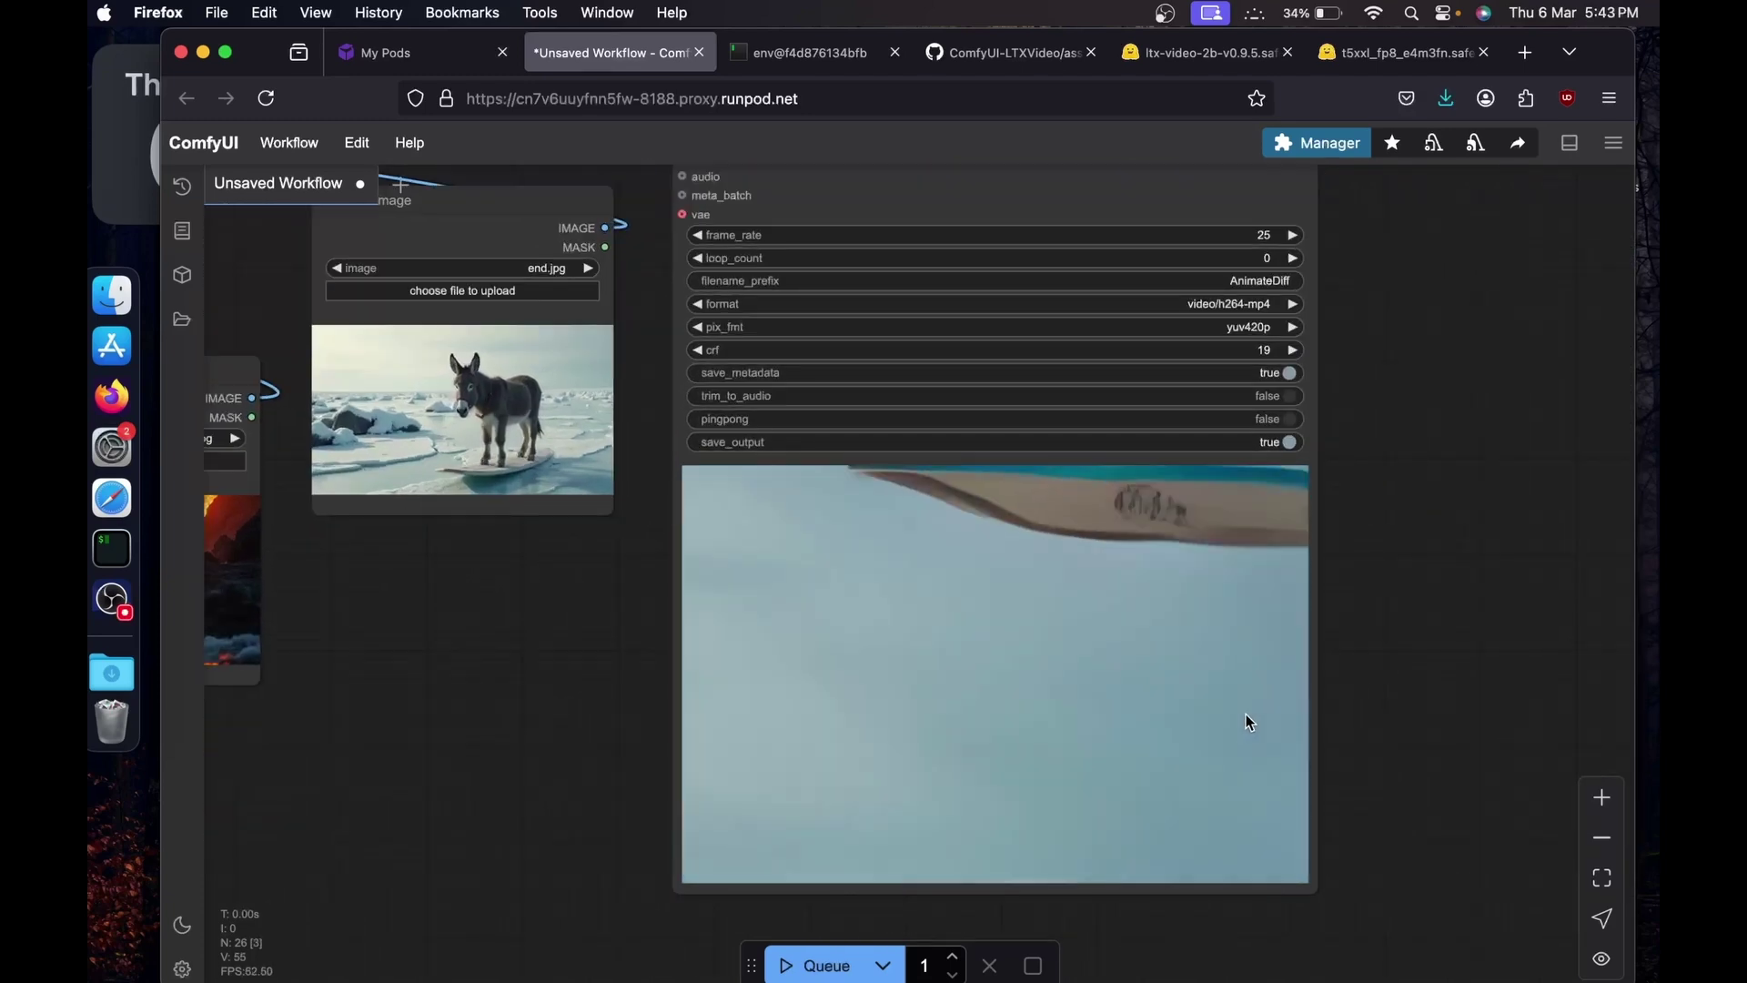
pyautogui.rightClick(1225, 709)
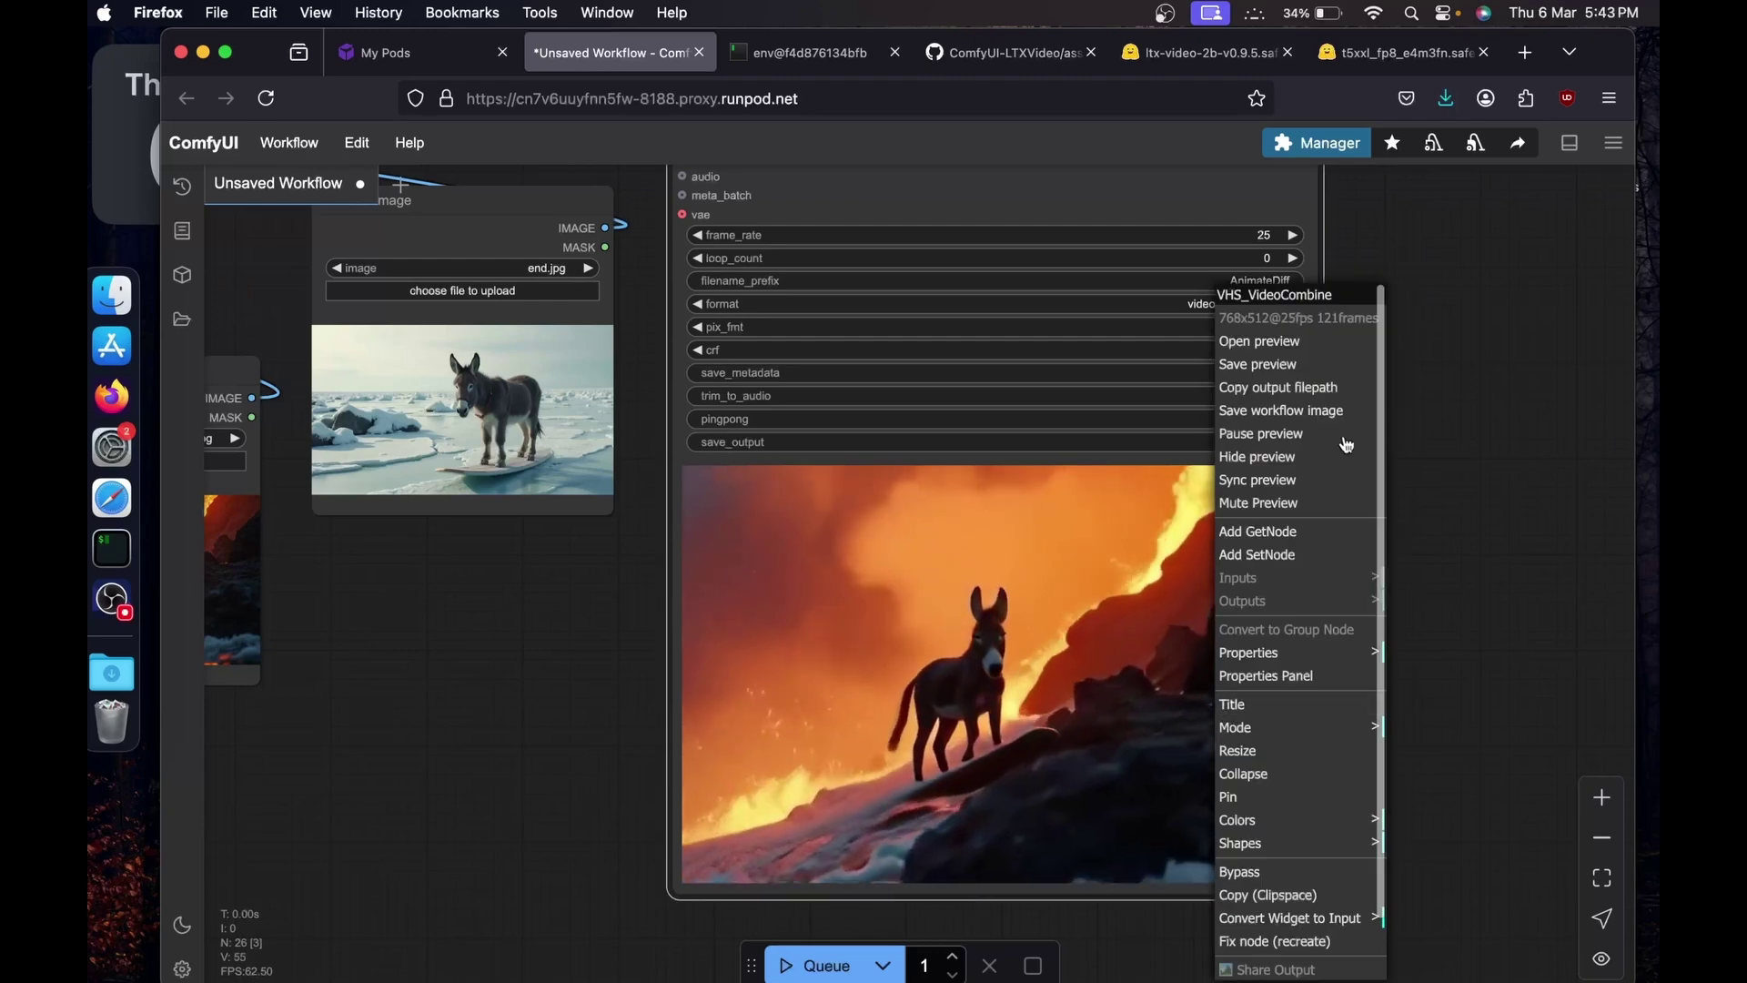
pyautogui.click(1303, 365)
pyautogui.click(491, 653)
# Step: Review the positive prompt, start and end frame images, and video preview, and queue another run of the workflow
pyautogui.scroll(-5, 882, 799)
pyautogui.moveTo(882, 799); pyautogui.dragTo(1089, 794)
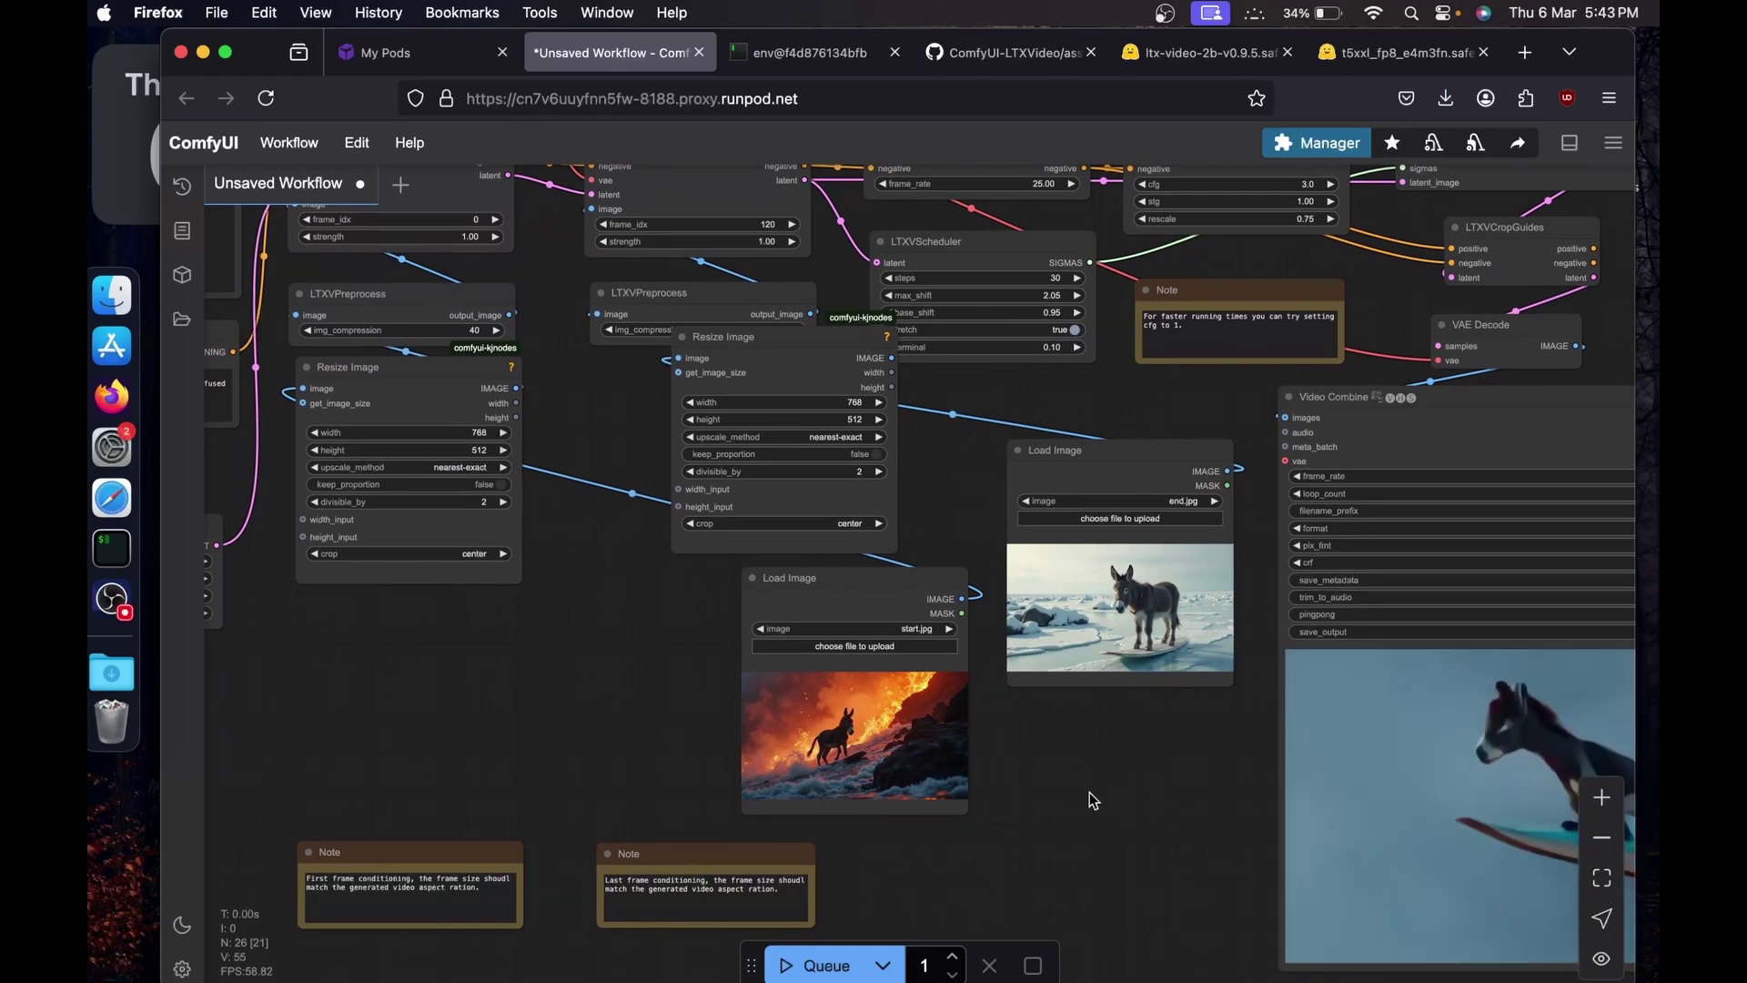
pyautogui.scroll(-1, 1090, 792)
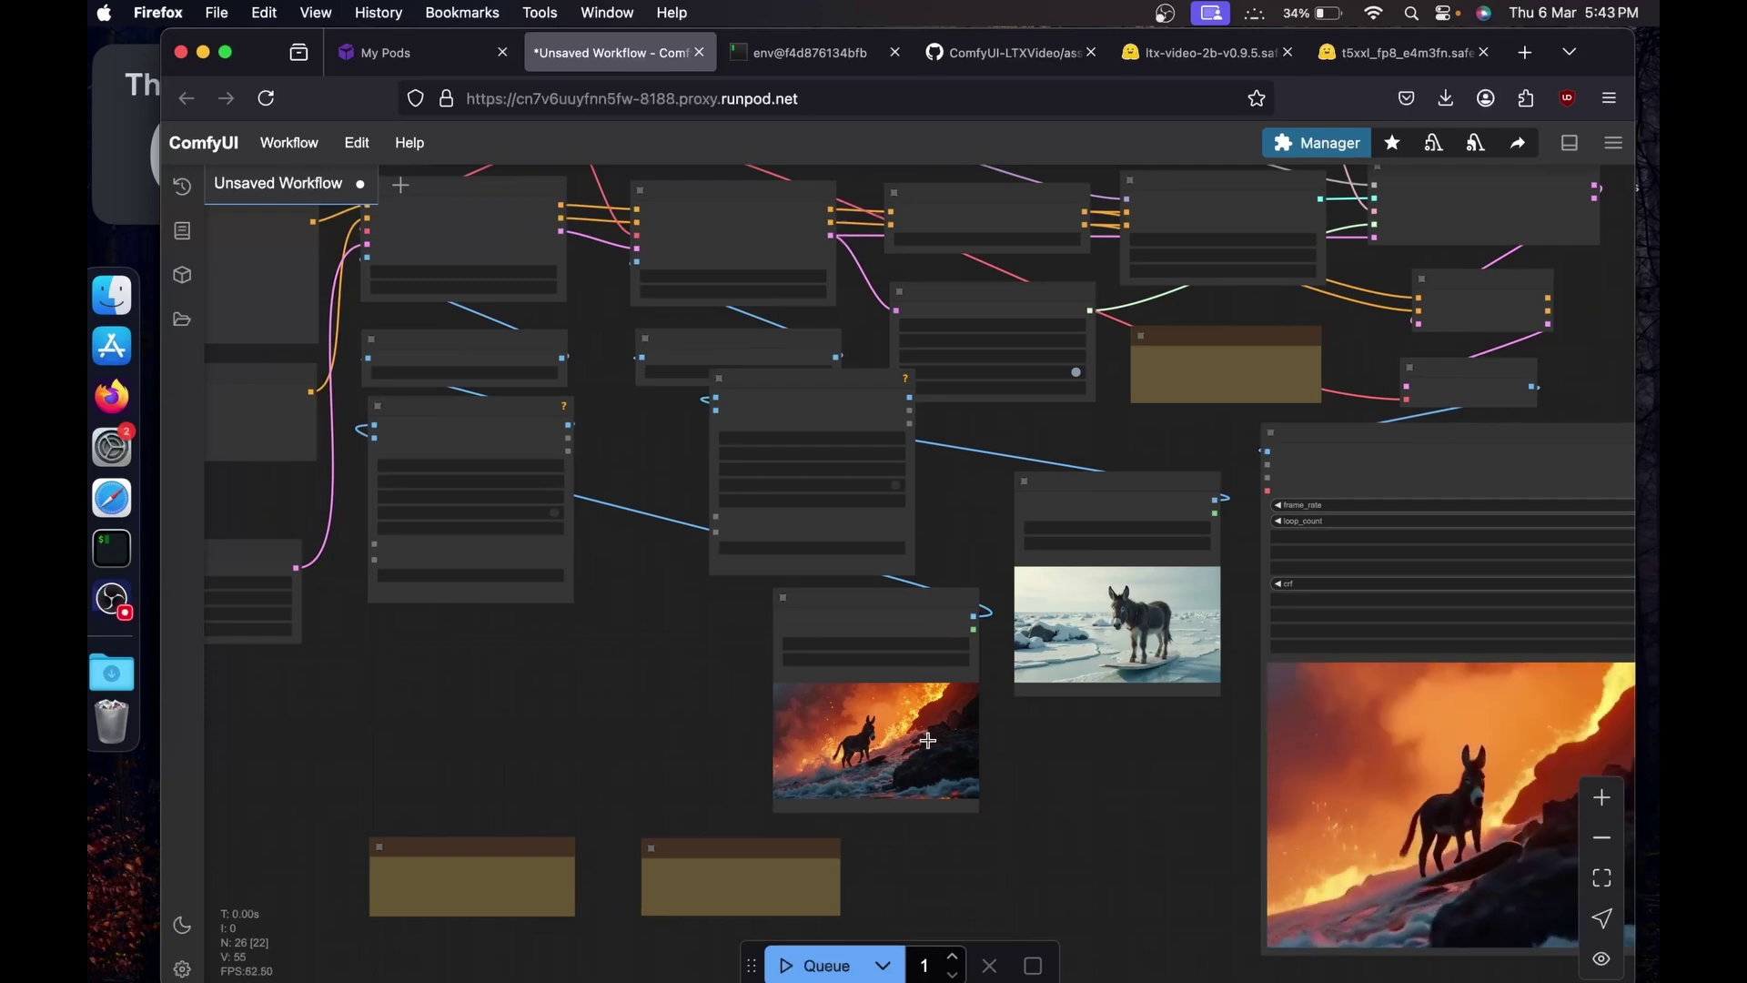
pyautogui.scroll(1, 933, 739)
pyautogui.moveTo(1154, 795); pyautogui.dragTo(1415, 910)
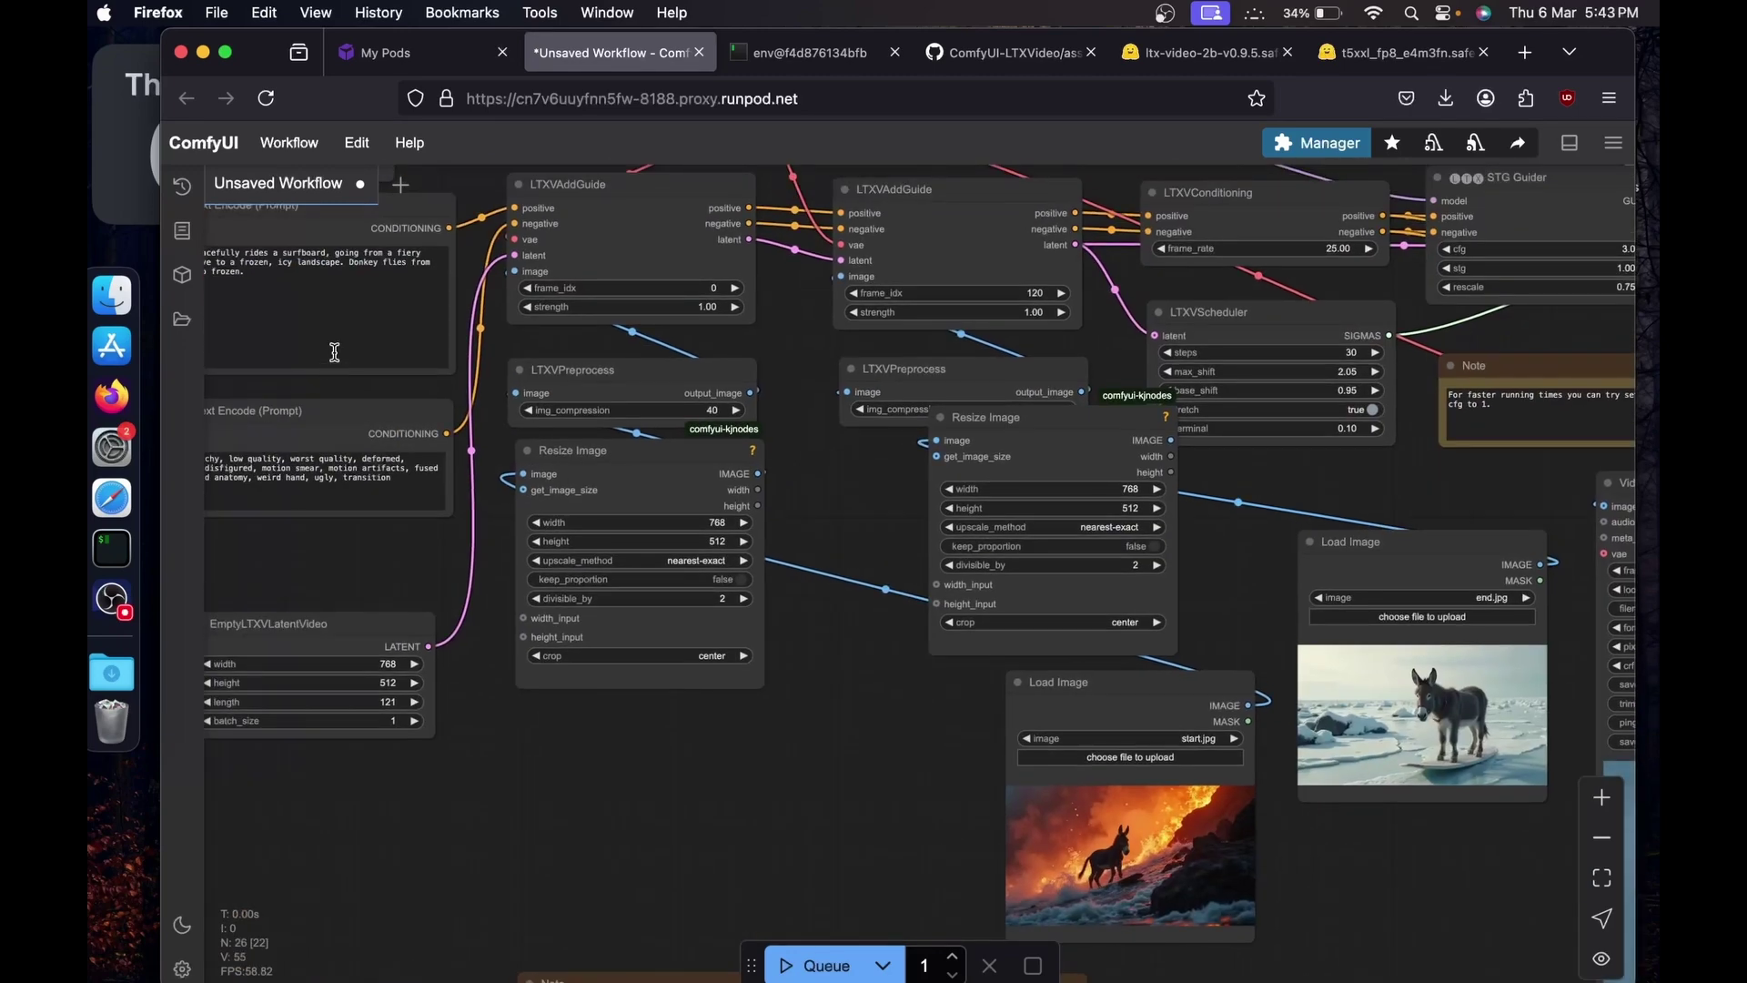
pyautogui.moveTo(719, 788); pyautogui.dragTo(159, 558)
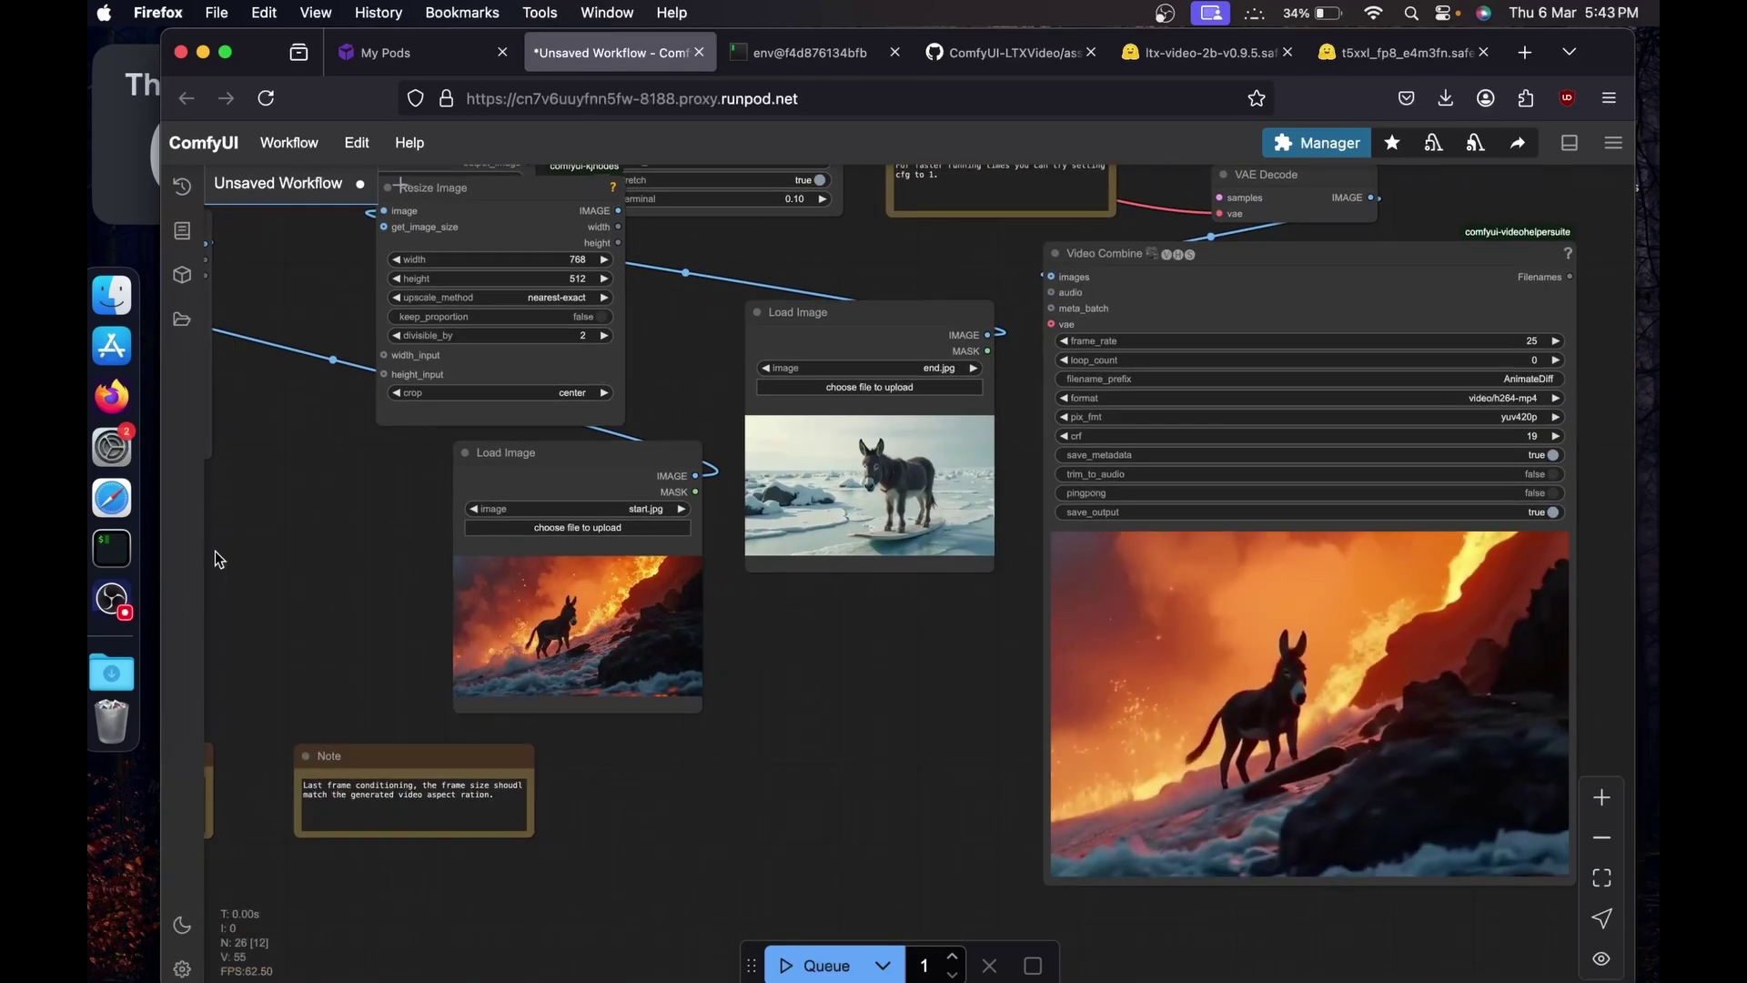
pyautogui.moveTo(815, 675); pyautogui.dragTo(796, 971)
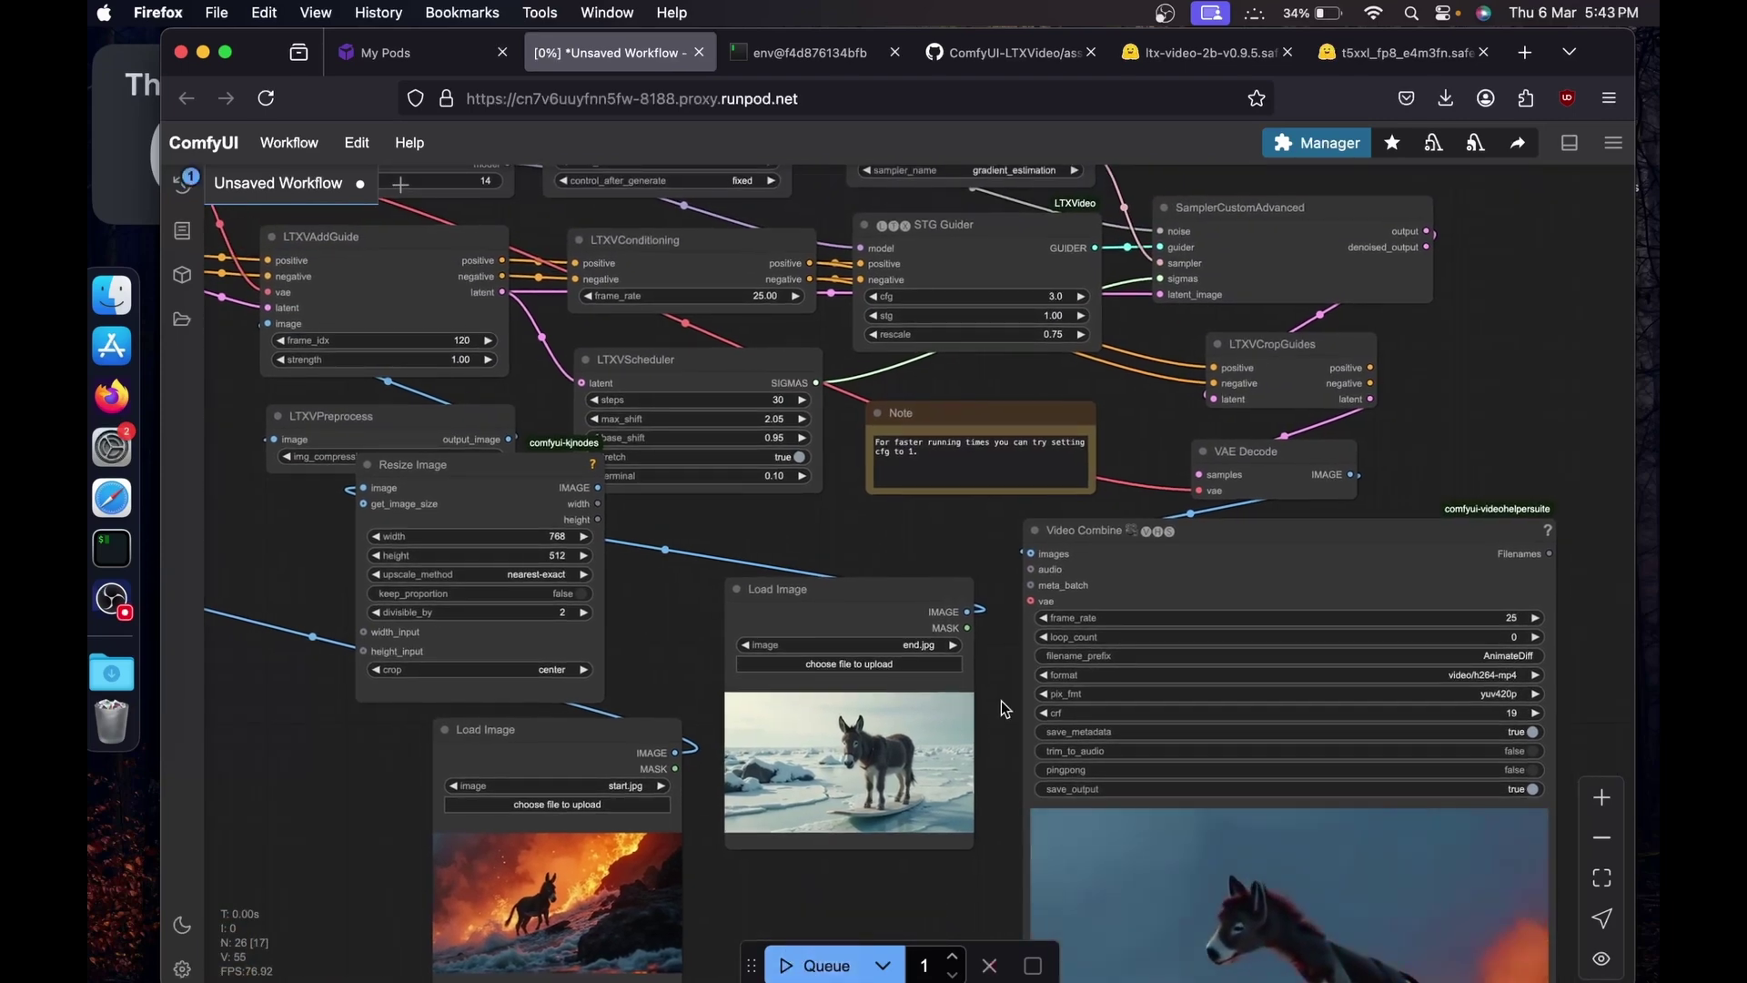